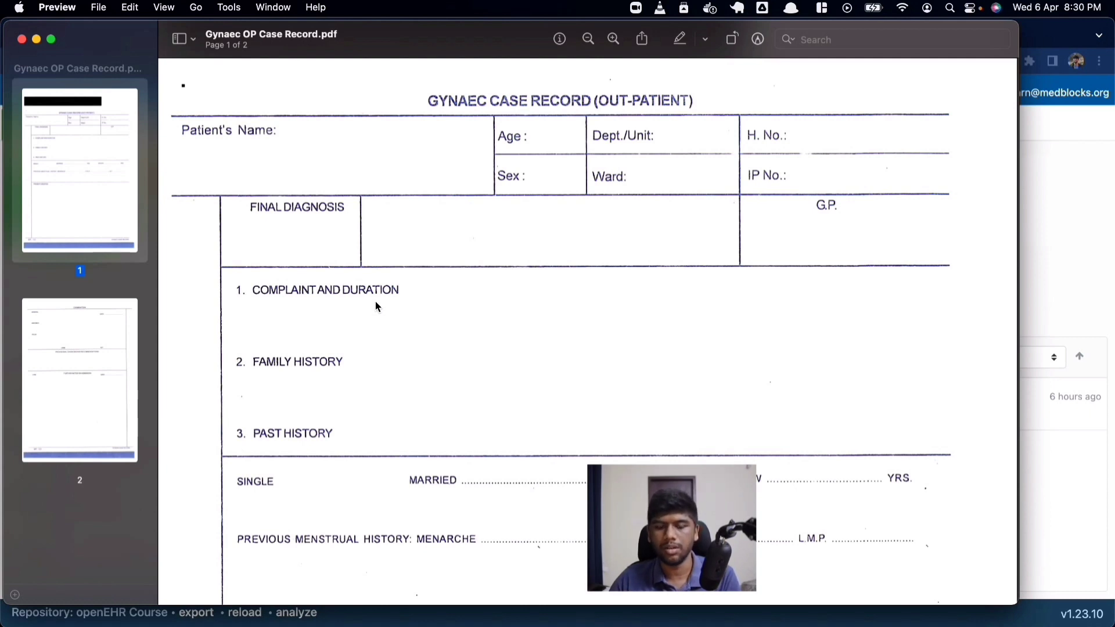
Read through the first page of the gynaec case record, from complaint and family history down to menstrual history and present condition.
{"action": "scroll", "coordinate": [376, 306], "scroll_direction": "down", "scroll_amount": 3}
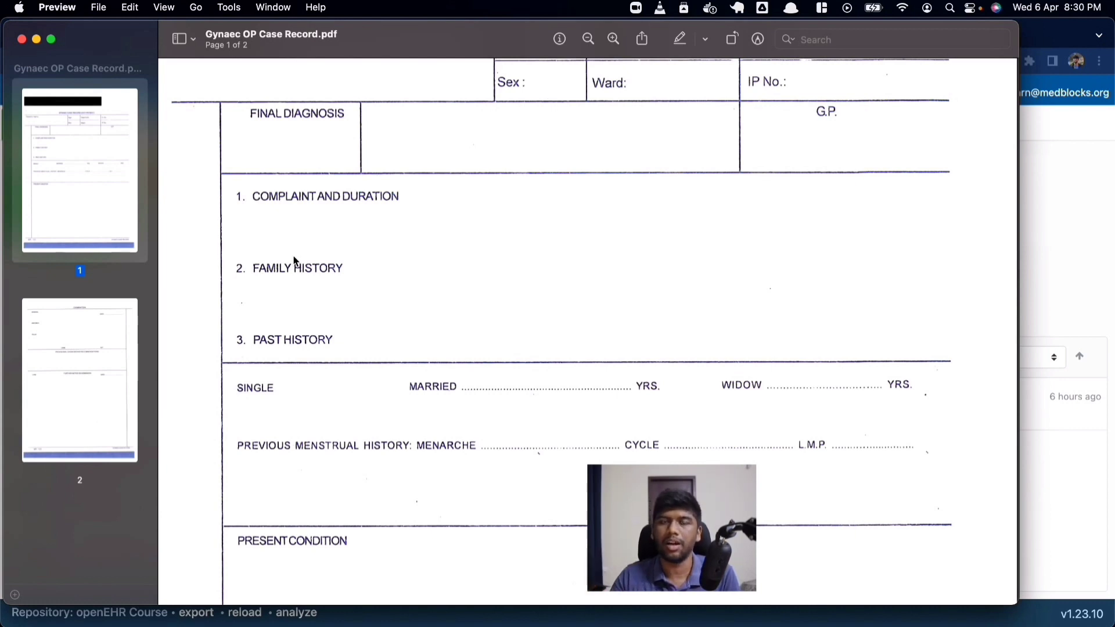
{"action": "scroll", "coordinate": [295, 261], "scroll_direction": "down", "scroll_amount": 2}
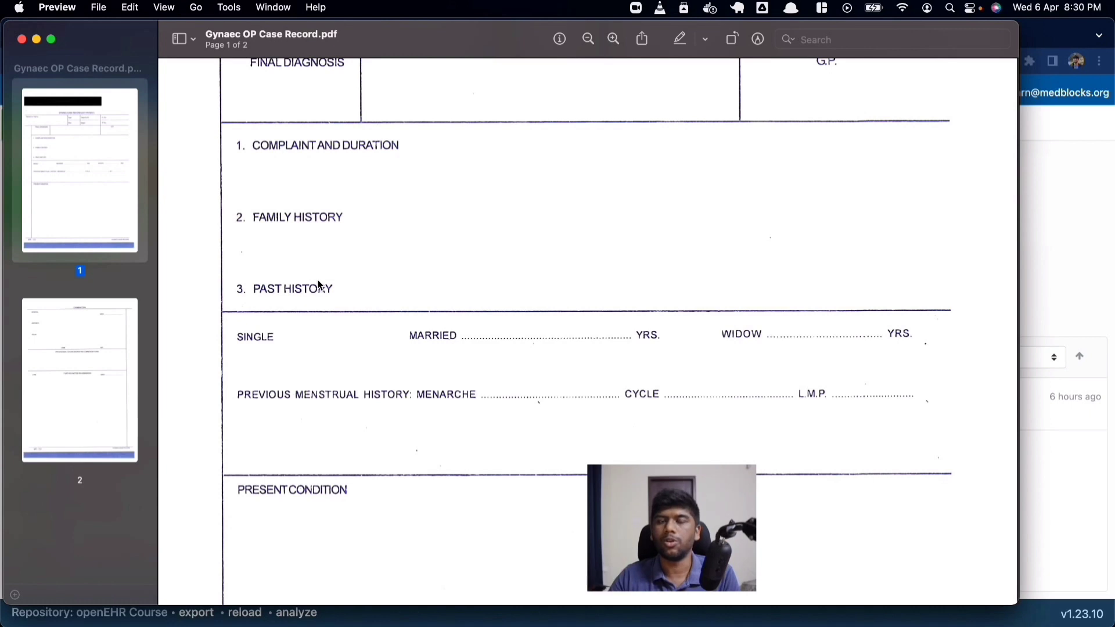
{"action": "scroll", "coordinate": [319, 285], "scroll_direction": "down", "scroll_amount": 3}
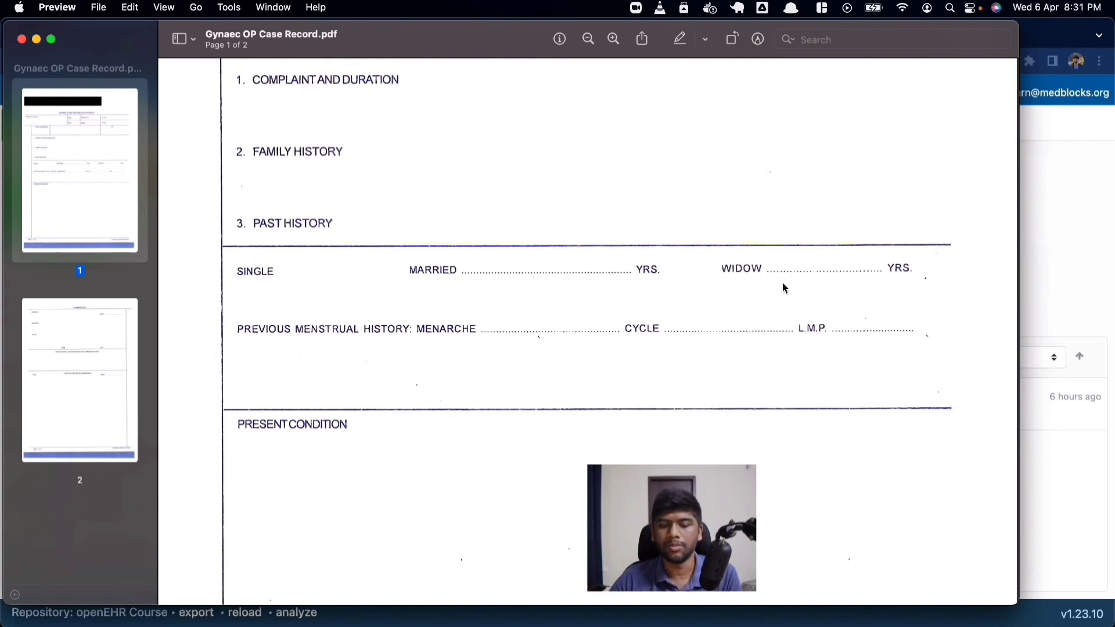
{"action": "scroll", "coordinate": [782, 288], "scroll_direction": "down", "scroll_amount": 3}
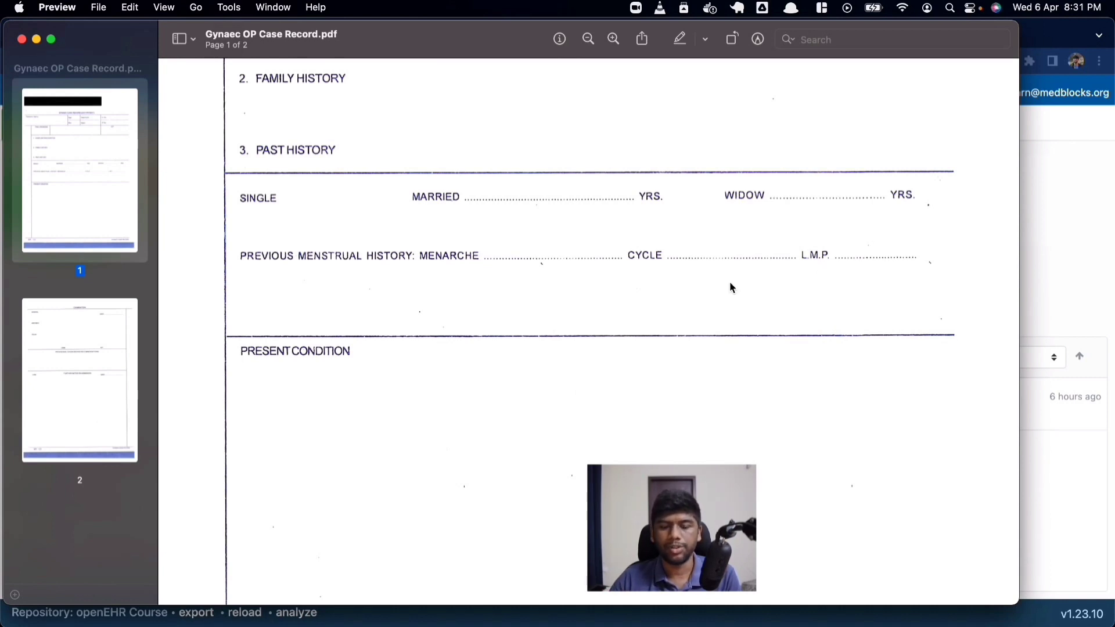
{"action": "scroll", "coordinate": [731, 287], "scroll_direction": "down", "scroll_amount": 5}
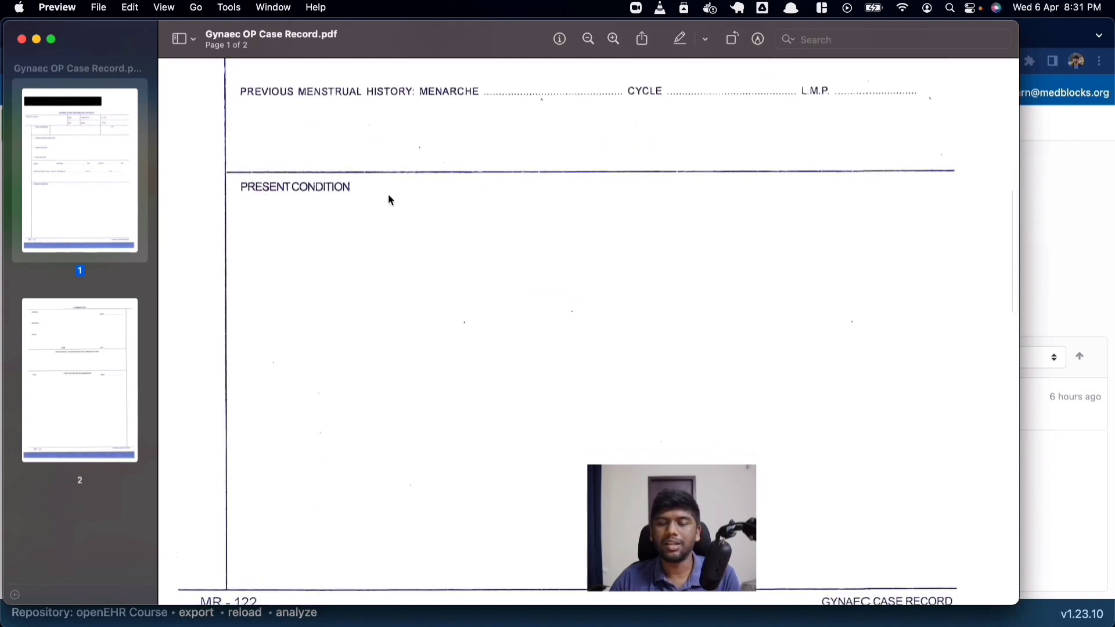
{"action": "scroll", "coordinate": [388, 197], "scroll_direction": "down", "scroll_amount": 2}
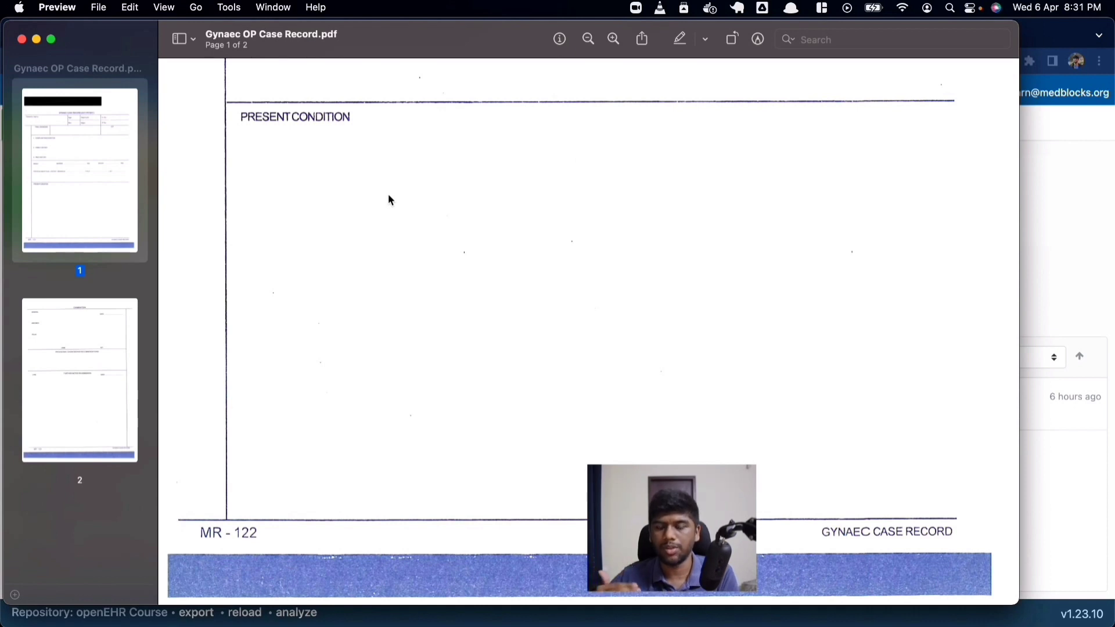
{"action": "scroll", "coordinate": [388, 200], "scroll_direction": "up", "scroll_amount": 10}
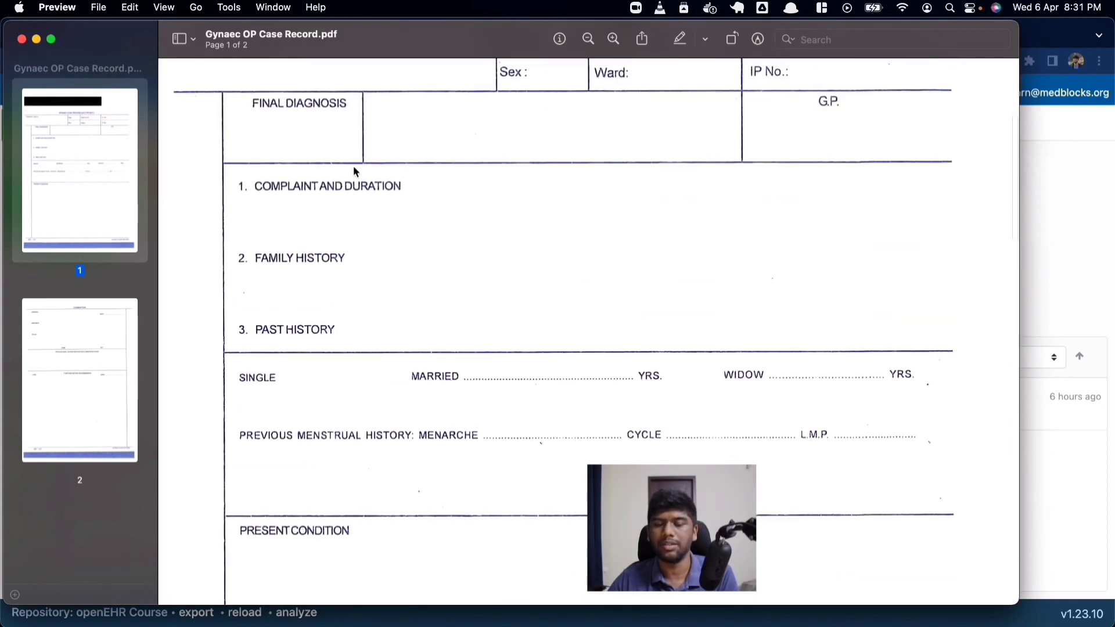
{"action": "scroll", "coordinate": [389, 232], "scroll_direction": "down", "scroll_amount": 5}
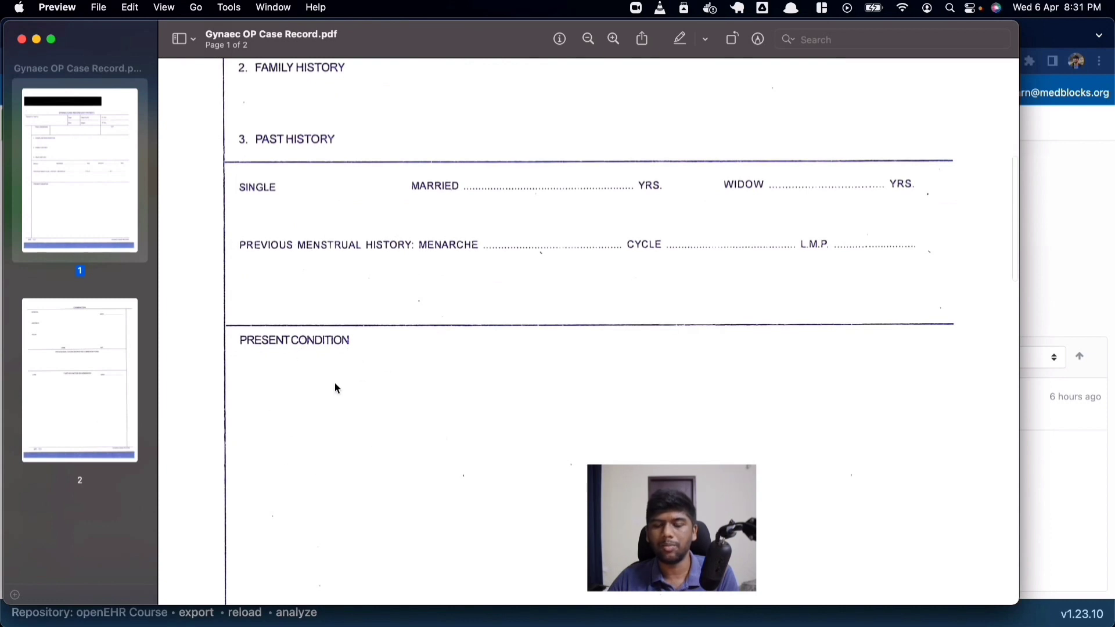
{"action": "scroll", "coordinate": [306, 352], "scroll_direction": "down", "scroll_amount": 1}
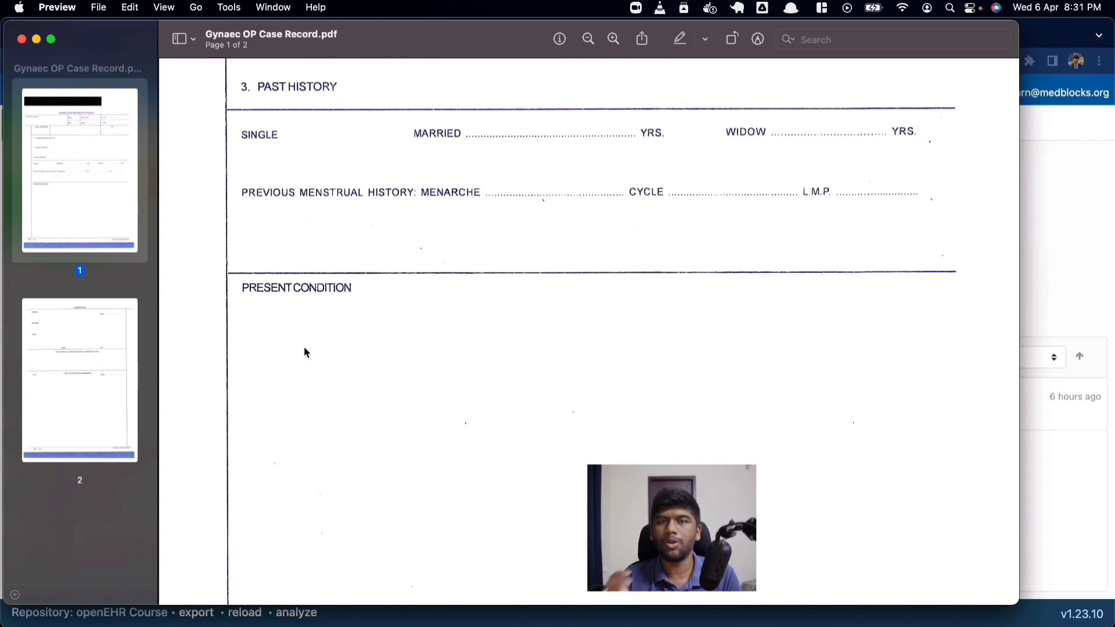
{"action": "scroll", "coordinate": [304, 347], "scroll_direction": "down", "scroll_amount": 2}
{"action": "scroll", "coordinate": [304, 353], "scroll_direction": "down", "scroll_amount": 1}
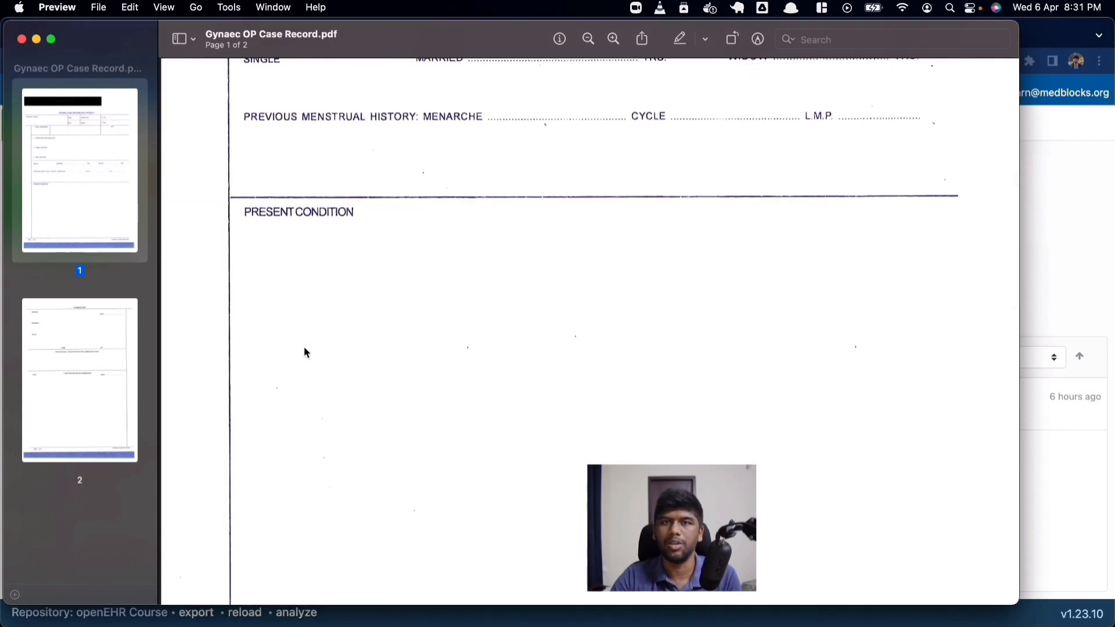
Examine the second page's examination, provisional diagnosis and admission notes sections, and review the whole case record once more.
{"action": "scroll", "coordinate": [304, 348], "scroll_direction": "down", "scroll_amount": 10}
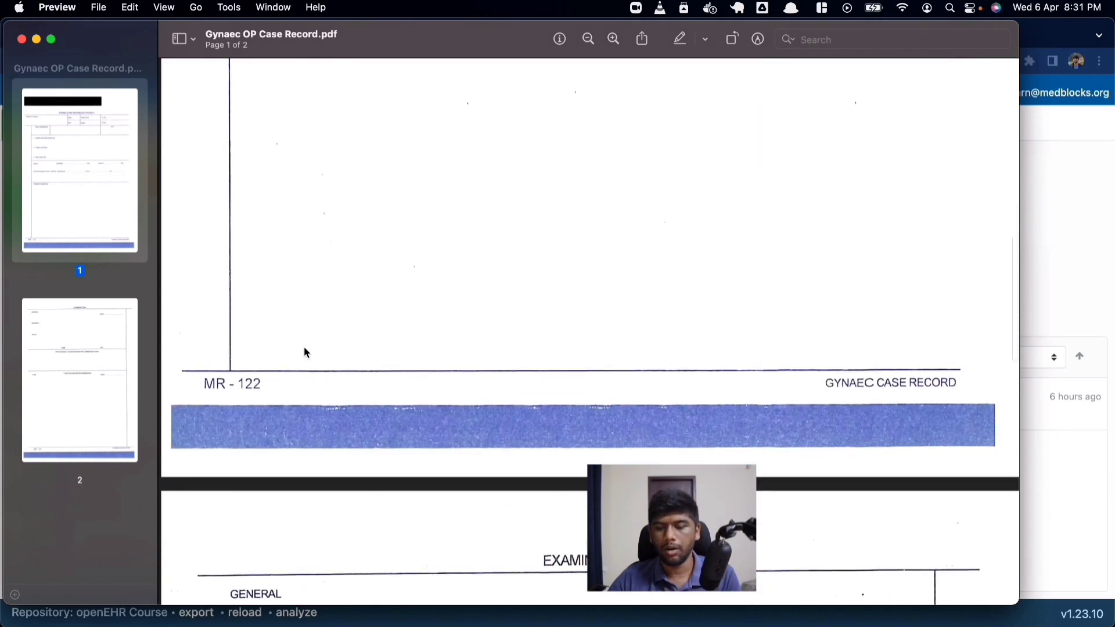
{"action": "scroll", "coordinate": [304, 347], "scroll_direction": "down", "scroll_amount": 5}
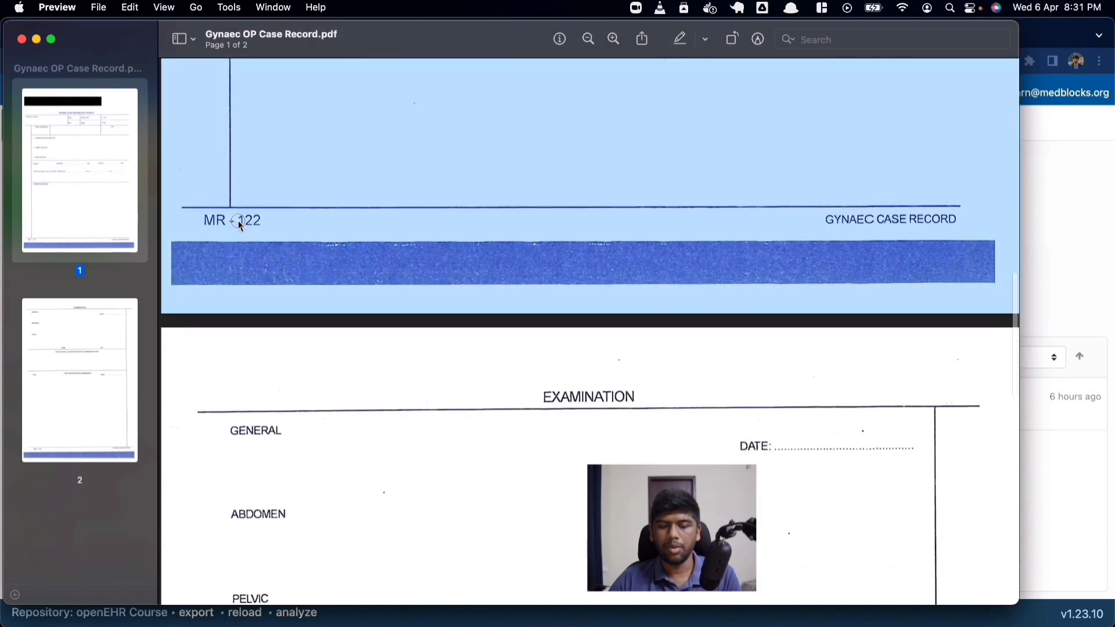
{"action": "scroll", "coordinate": [323, 224], "scroll_direction": "down", "scroll_amount": 5}
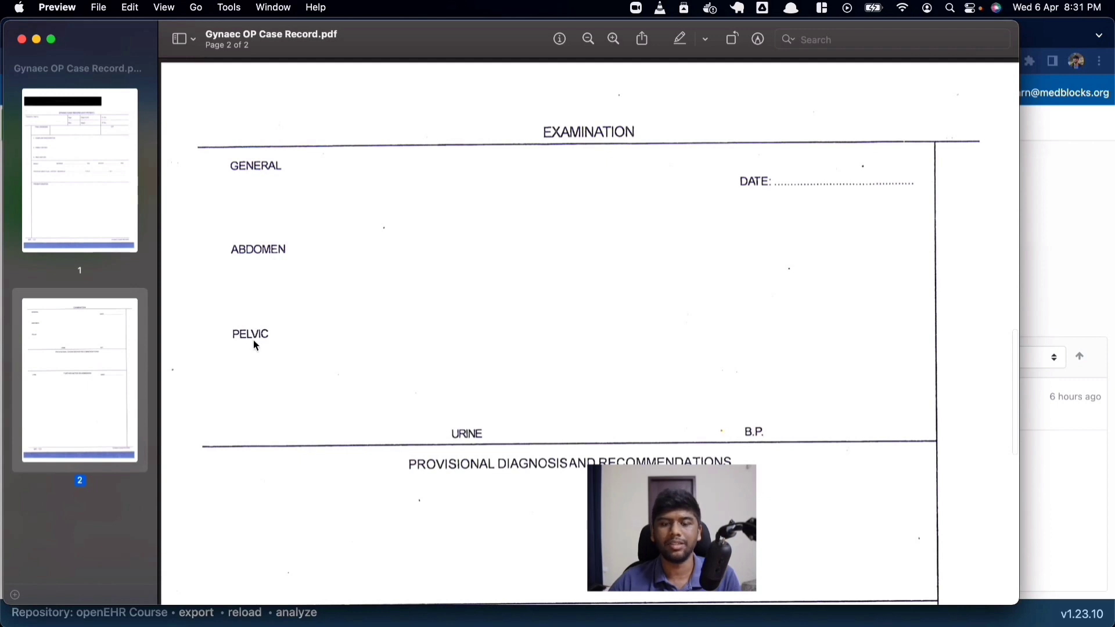
{"action": "scroll", "coordinate": [253, 340], "scroll_direction": "down", "scroll_amount": 2}
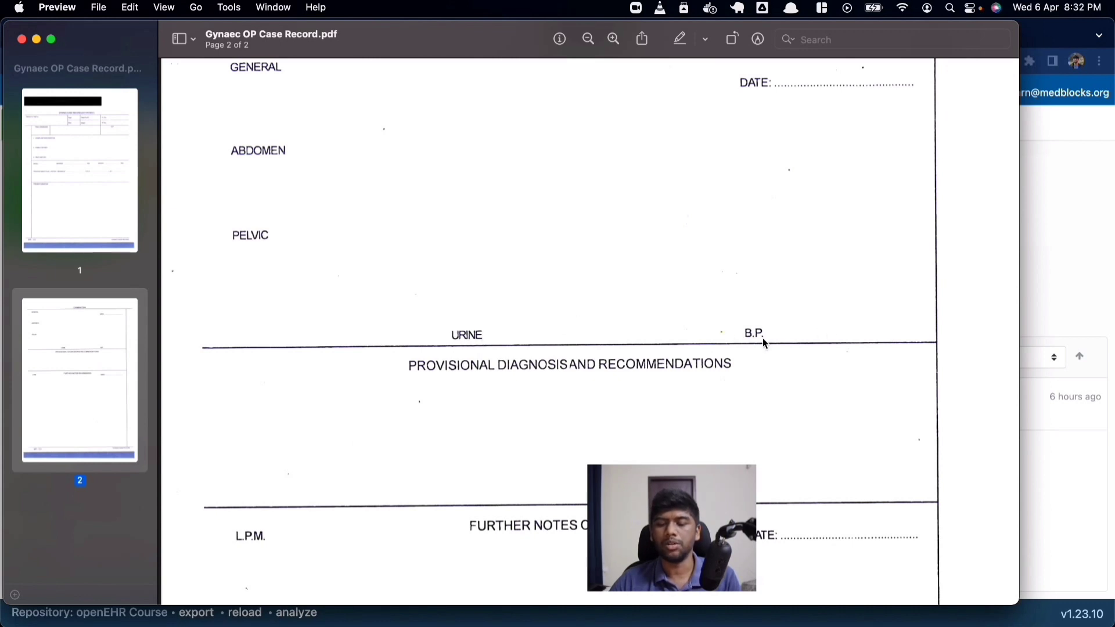
{"action": "scroll", "coordinate": [764, 342], "scroll_direction": "down", "scroll_amount": 4}
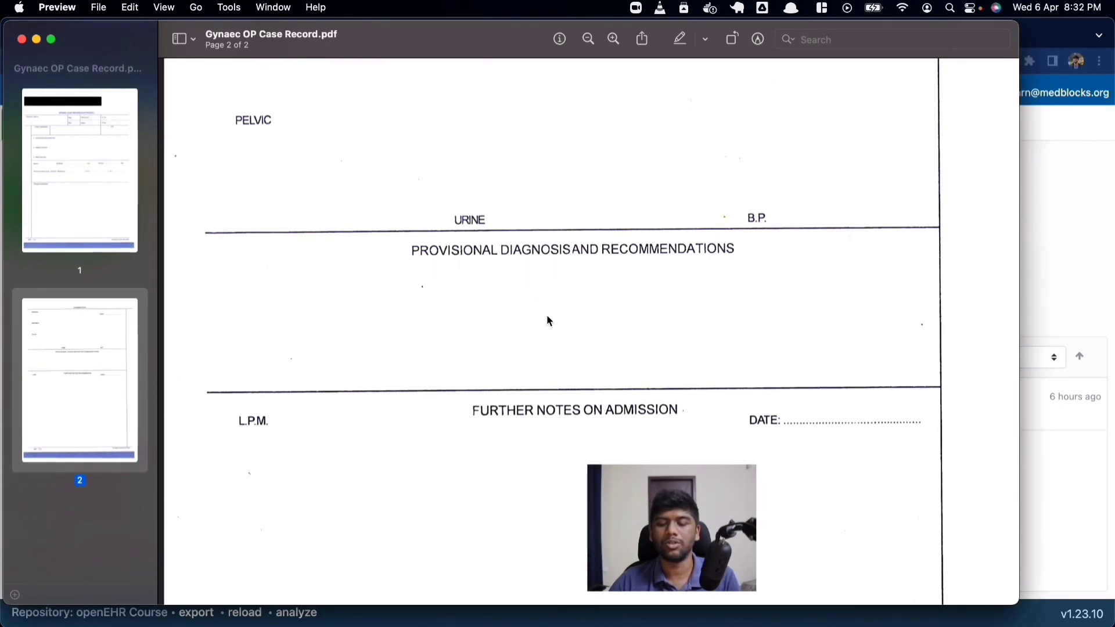
{"action": "scroll", "coordinate": [547, 318], "scroll_direction": "down", "scroll_amount": 5}
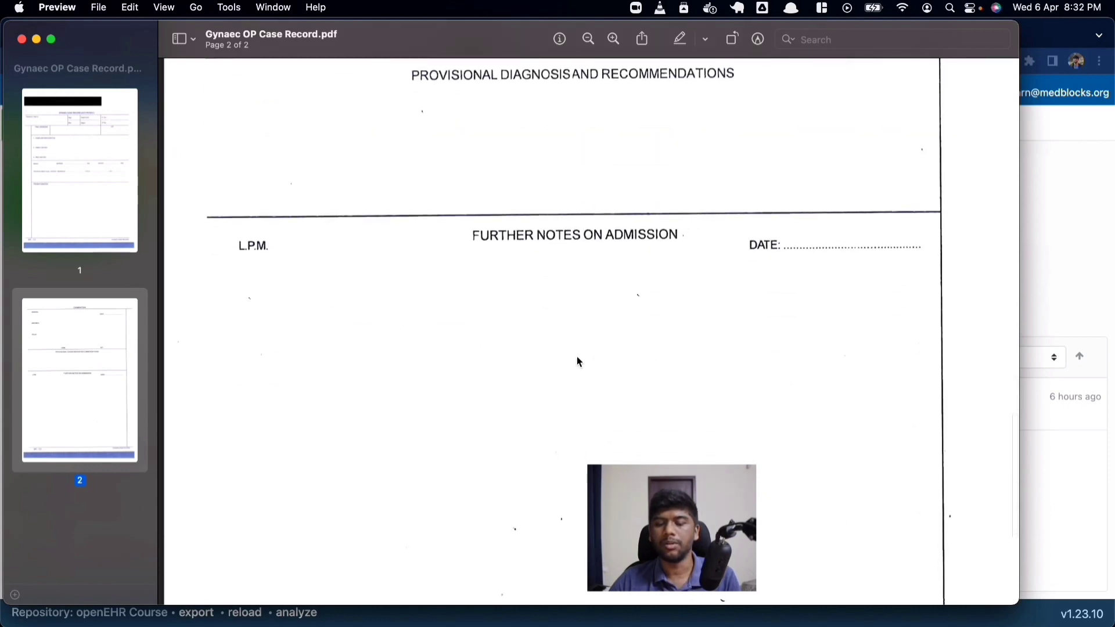
{"action": "scroll", "coordinate": [577, 357], "scroll_direction": "up", "scroll_amount": 10}
{"action": "scroll", "coordinate": [554, 324], "scroll_direction": "up", "scroll_amount": 15}
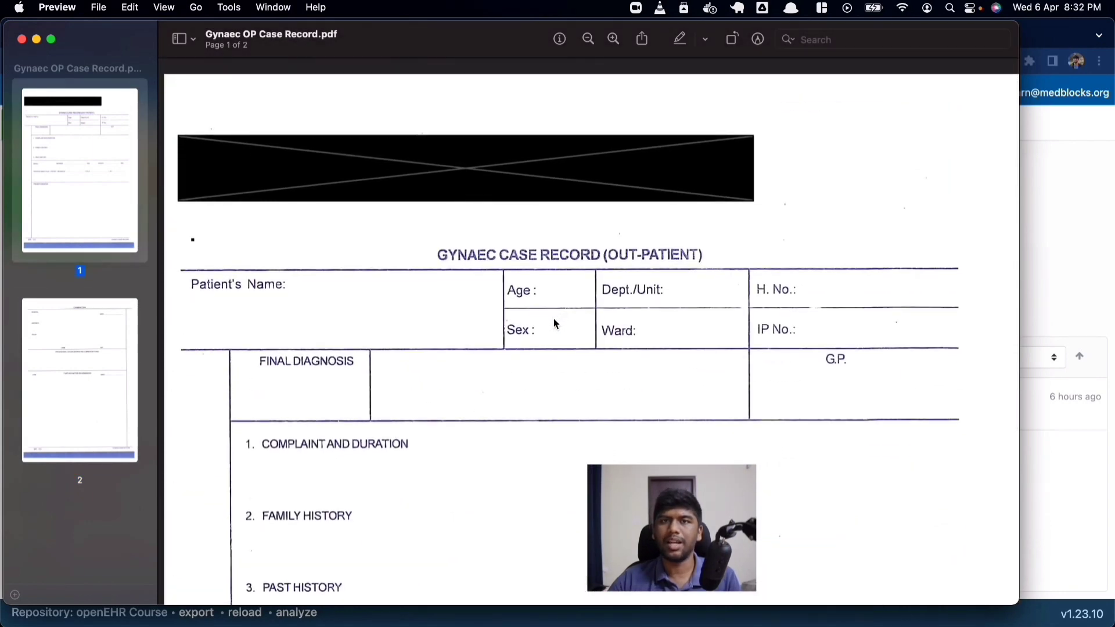
{"action": "scroll", "coordinate": [555, 324], "scroll_direction": "down", "scroll_amount": 15}
{"action": "scroll", "coordinate": [554, 324], "scroll_direction": "down", "scroll_amount": 12}
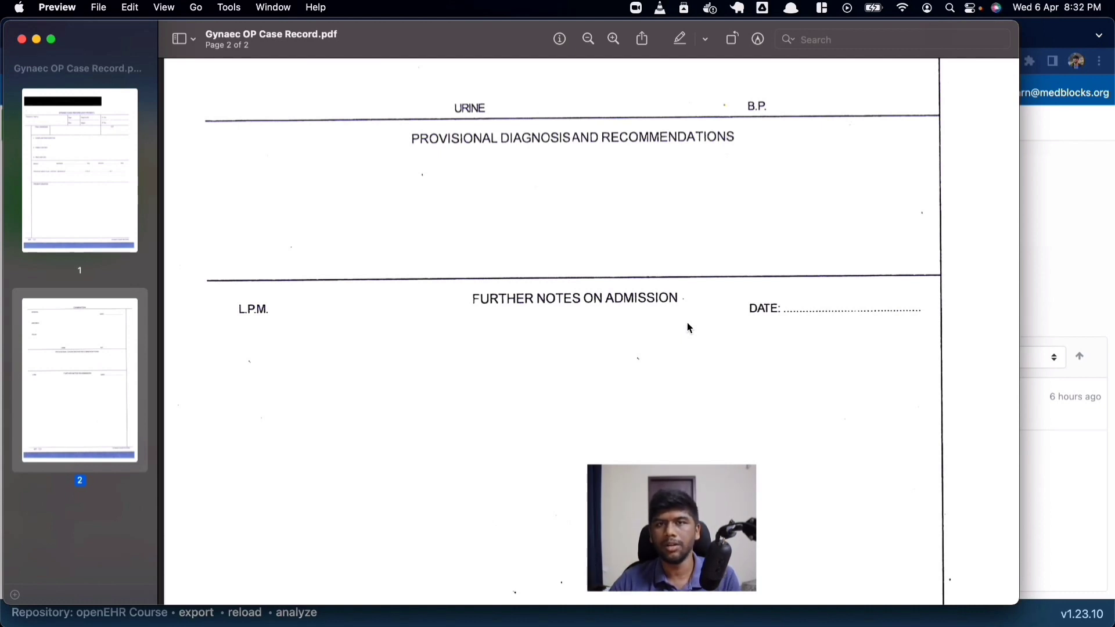
{"action": "scroll", "coordinate": [689, 328], "scroll_direction": "up", "scroll_amount": 5}
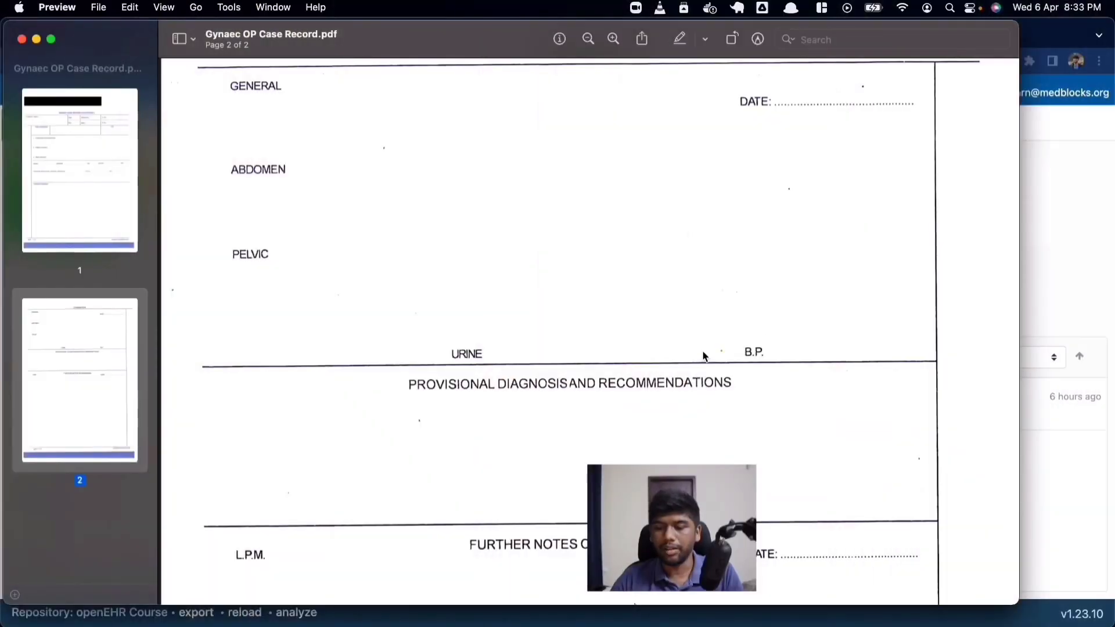
Switch to Archetype Designer and start a new COMPOSITION template with openEHR-EHR-COMPOSITION.encounter.v1 as root archetype.
{"action": "left_click", "coordinate": [1051, 477]}
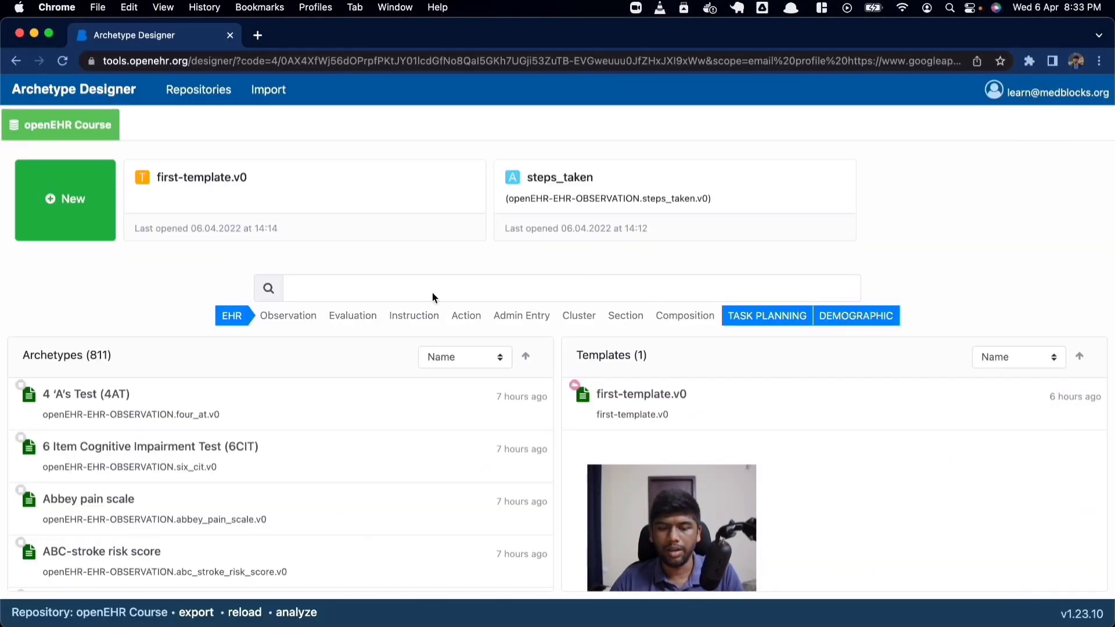
{"action": "left_click", "coordinate": [70, 190]}
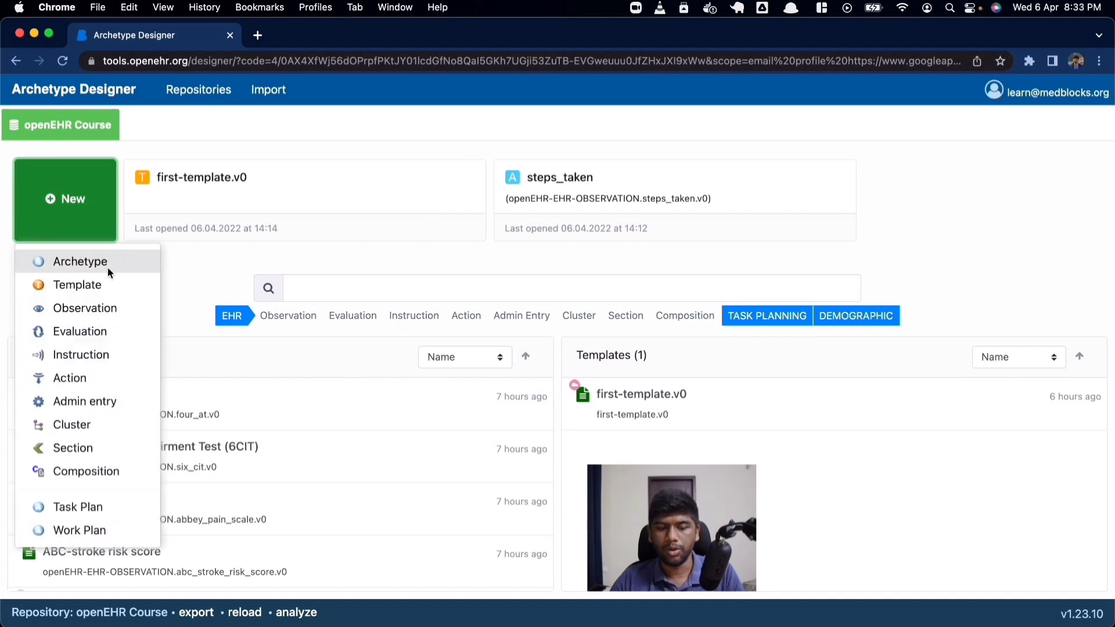
{"action": "left_click", "coordinate": [111, 285]}
{"action": "left_click", "coordinate": [420, 247]}
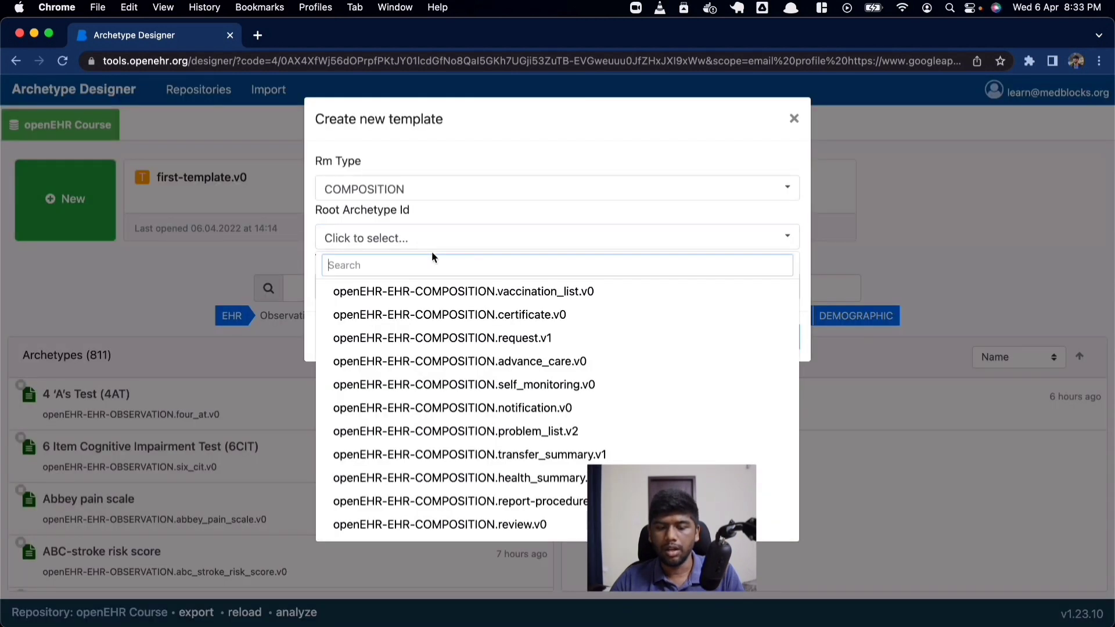
{"action": "type", "text": "en"}
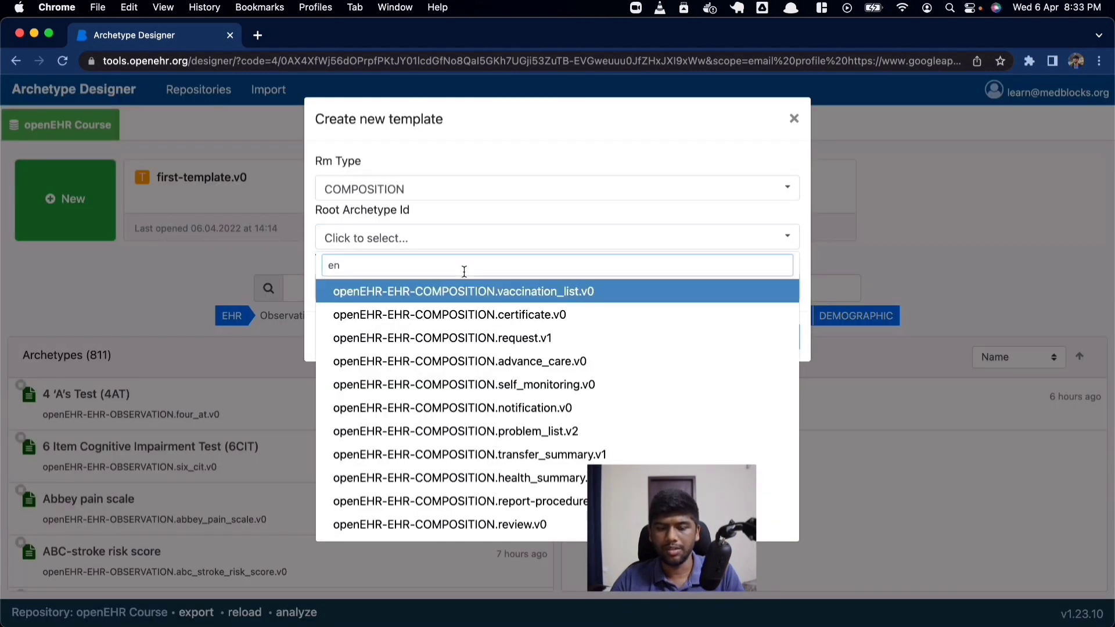
{"action": "type", "text": "c"}
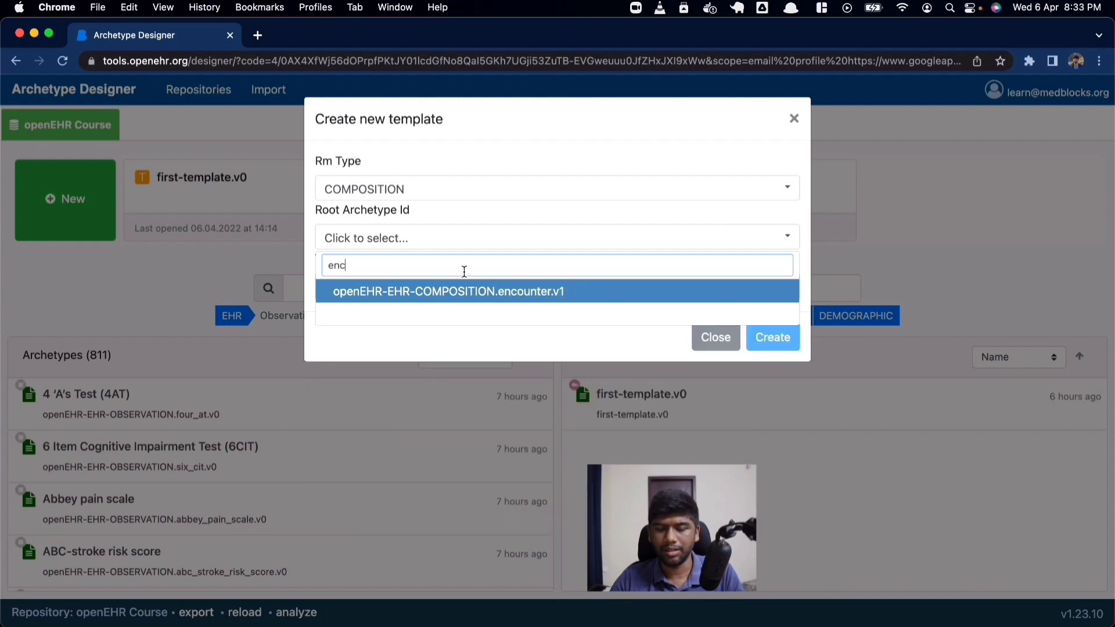
{"action": "left_click", "coordinate": [535, 290]}
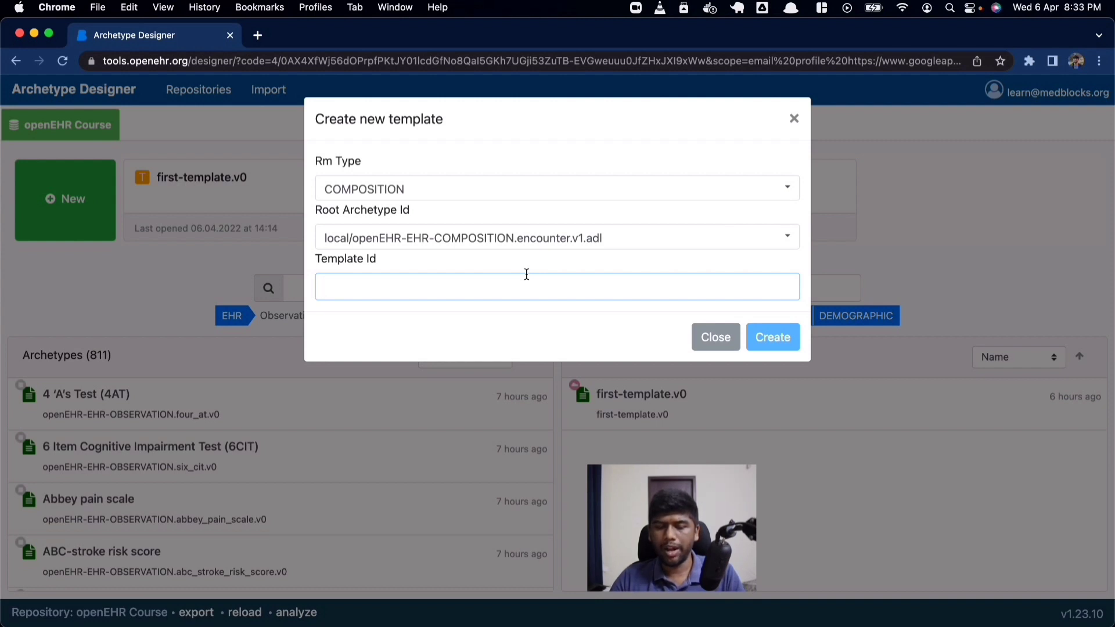
Set the template ID to hospital-a.gynaec-case-record.v0, checking the form's title in the PDF, and create the template.
{"action": "type", "text": "hospital"}
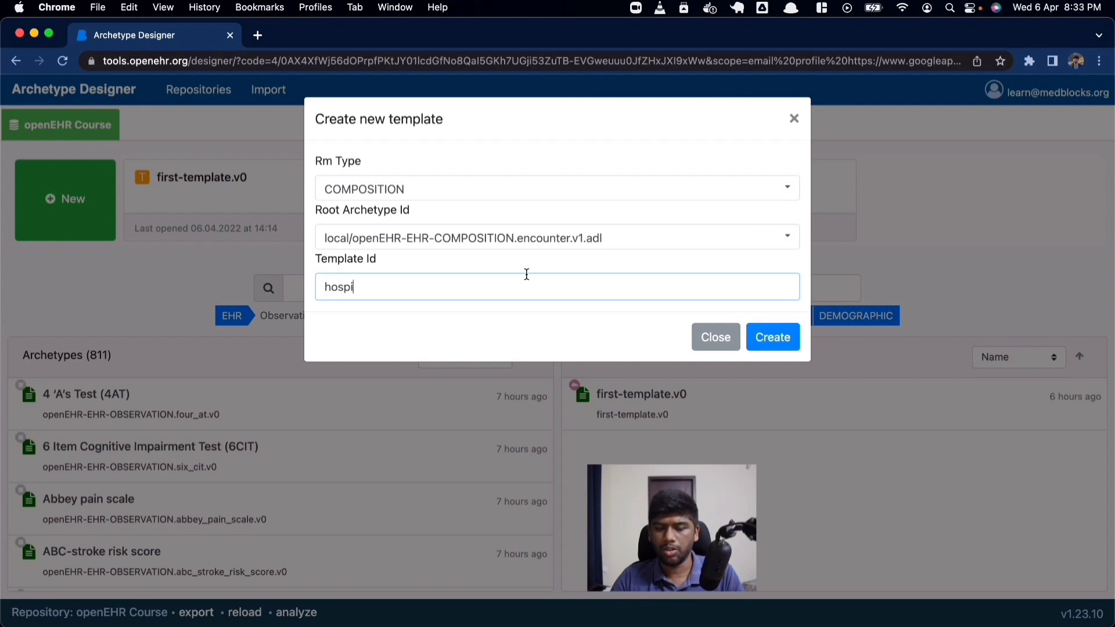
{"action": "type", "text": "-a."}
{"action": "key", "text": "super+Tab"}
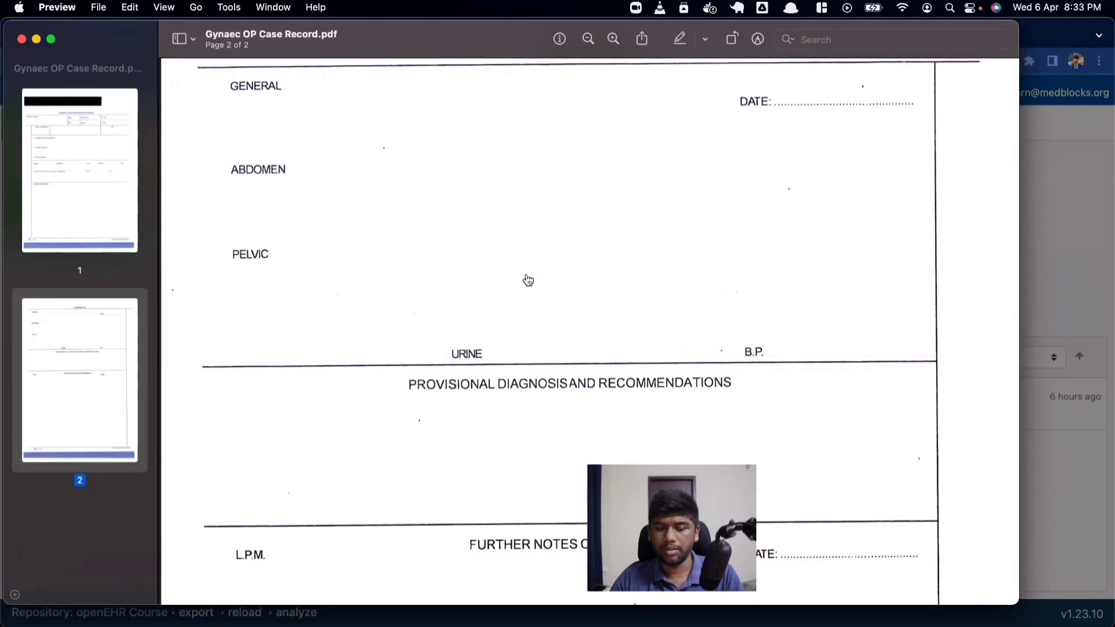
{"action": "scroll", "coordinate": [497, 415], "scroll_direction": "up", "scroll_amount": 15}
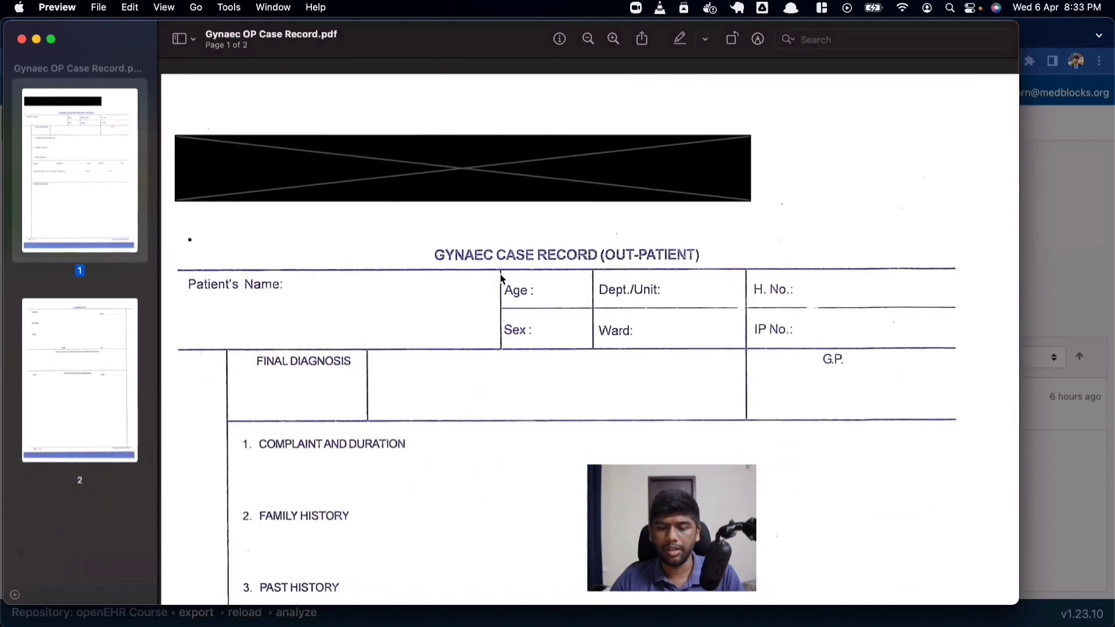
{"action": "key", "text": "super+Tab"}
{"action": "type", "text": ".gy"}
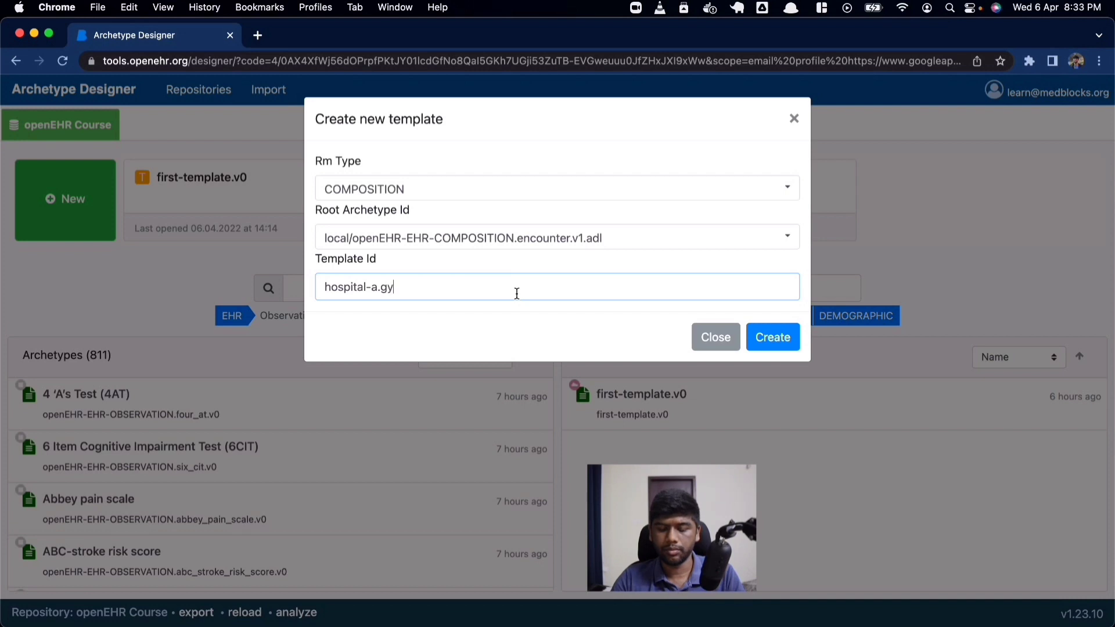
{"action": "type", "text": "naec-ca"}
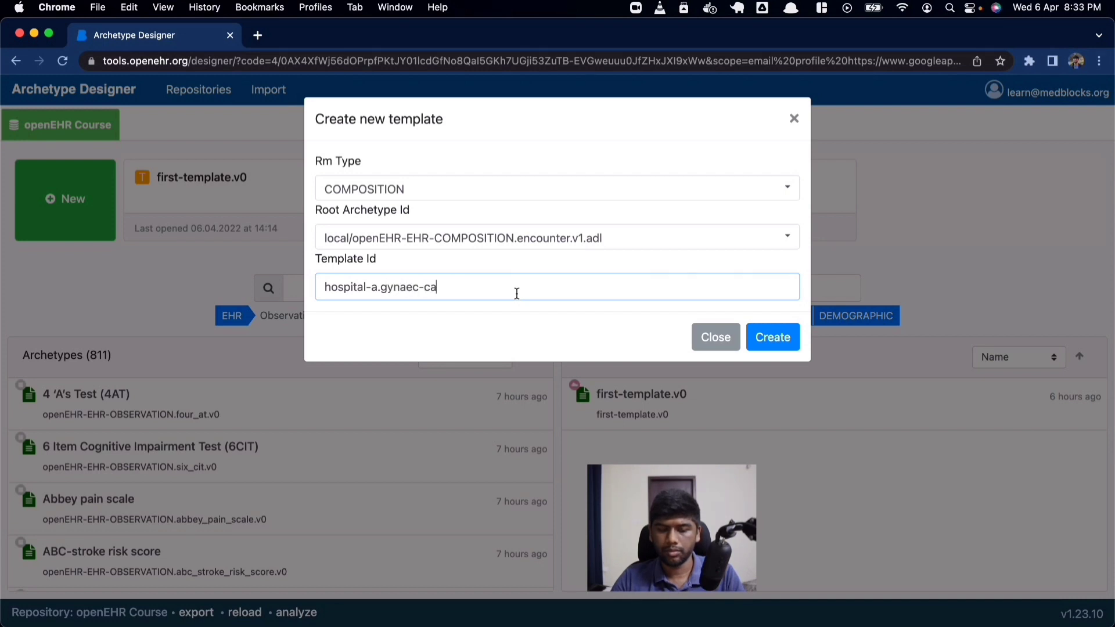
{"action": "type", "text": "se-record.v0"}
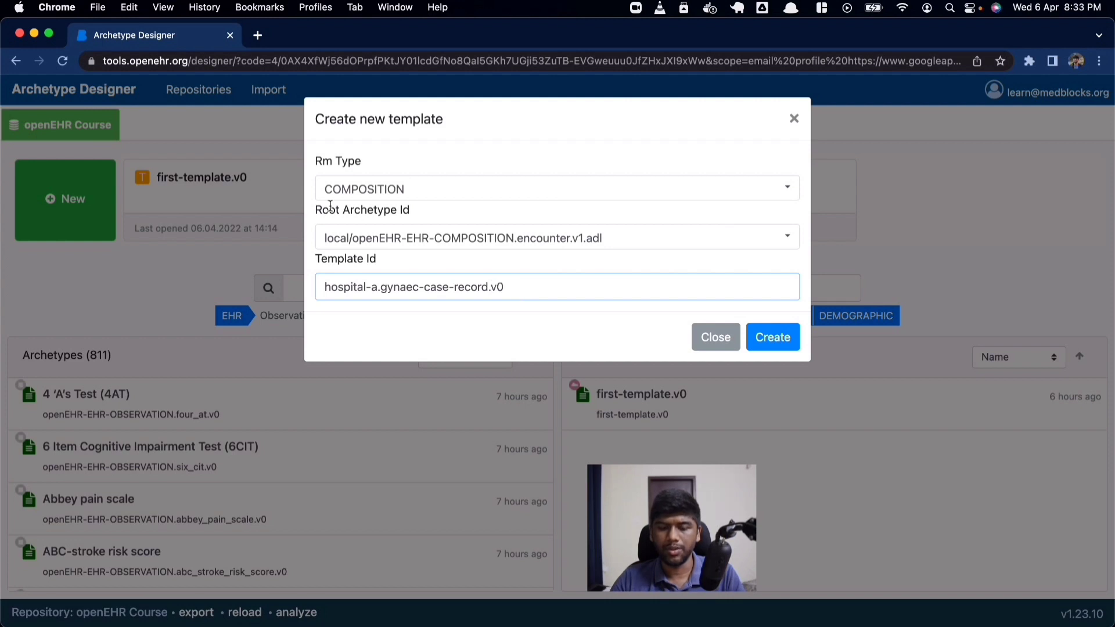
{"action": "left_click", "coordinate": [373, 287]}
{"action": "left_click", "coordinate": [498, 287]}
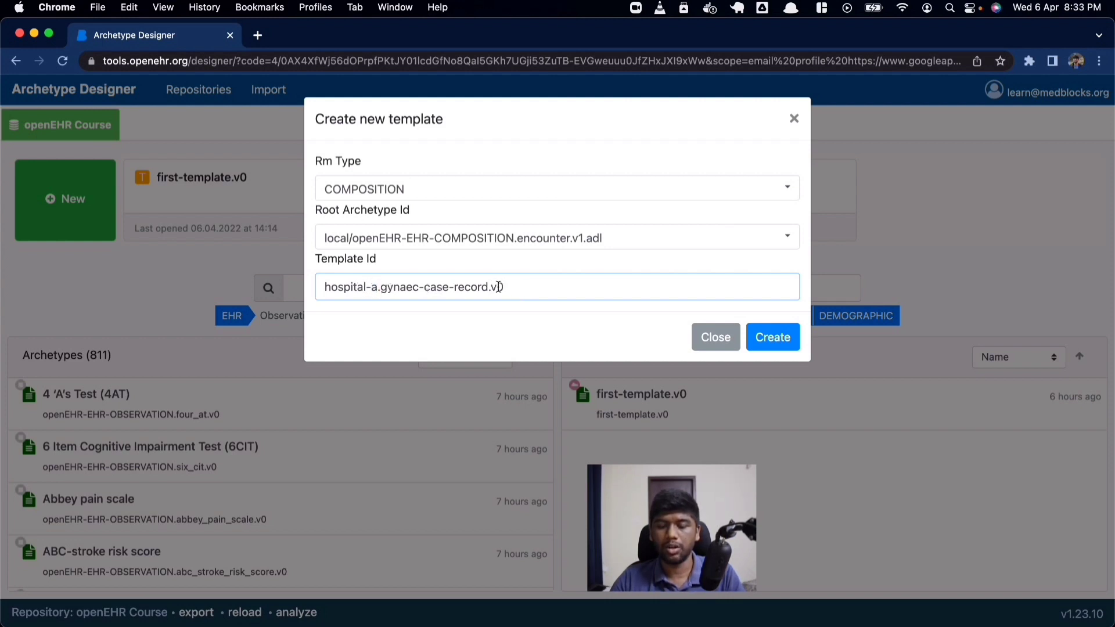
{"action": "left_click", "coordinate": [783, 348]}
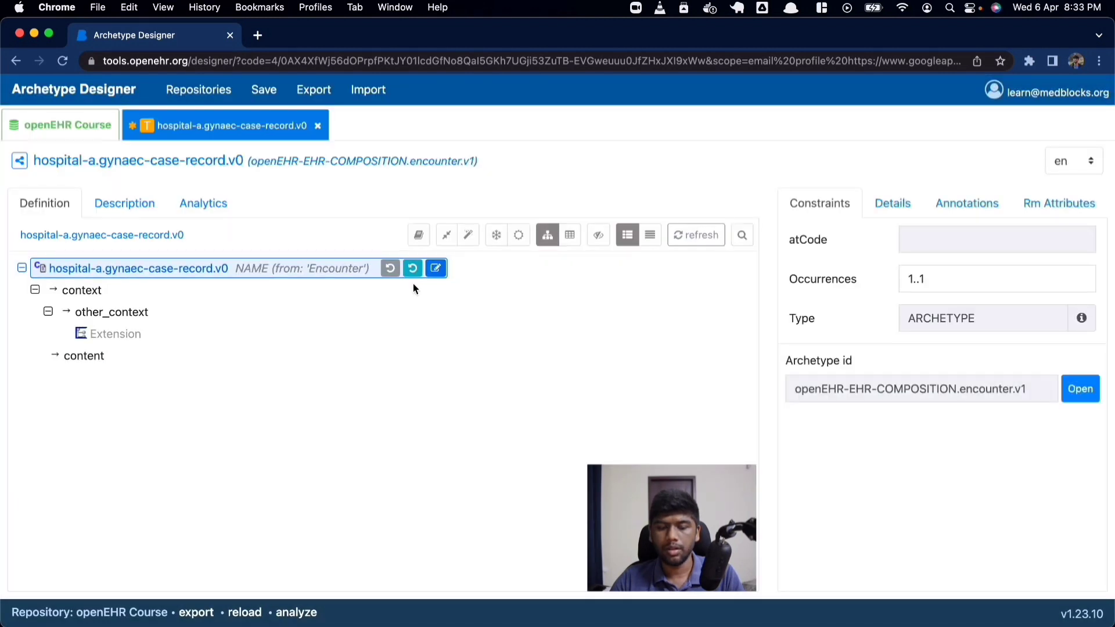
Check the complaint section of the case record PDF and add the Symptom/Sign observation archetype to the template's content.
{"action": "left_click", "coordinate": [87, 357]}
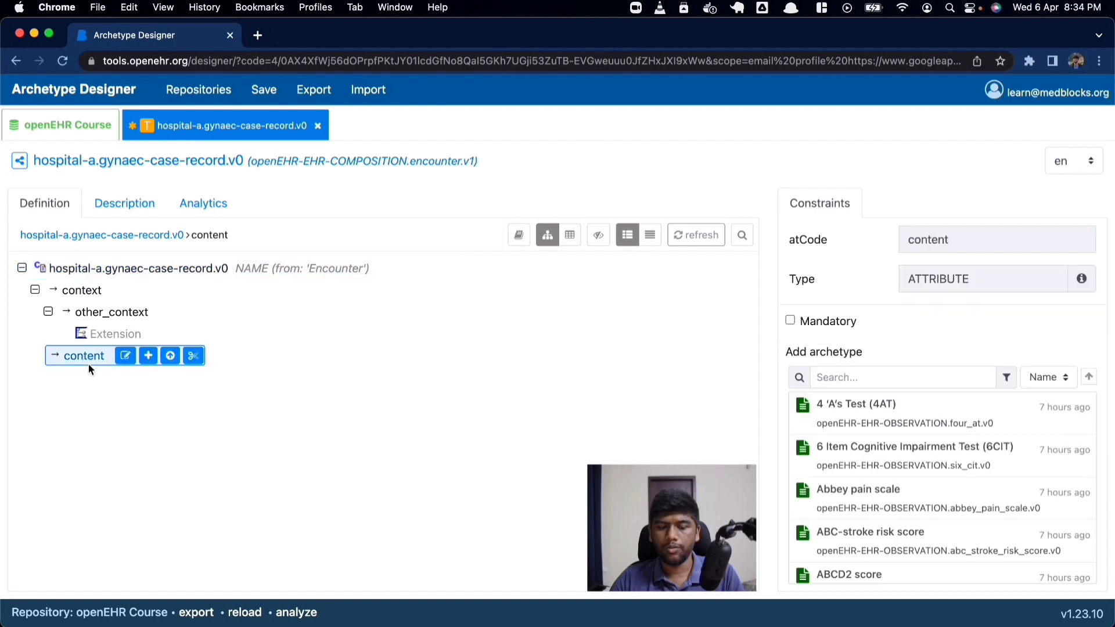
{"action": "key", "text": "super+Tab"}
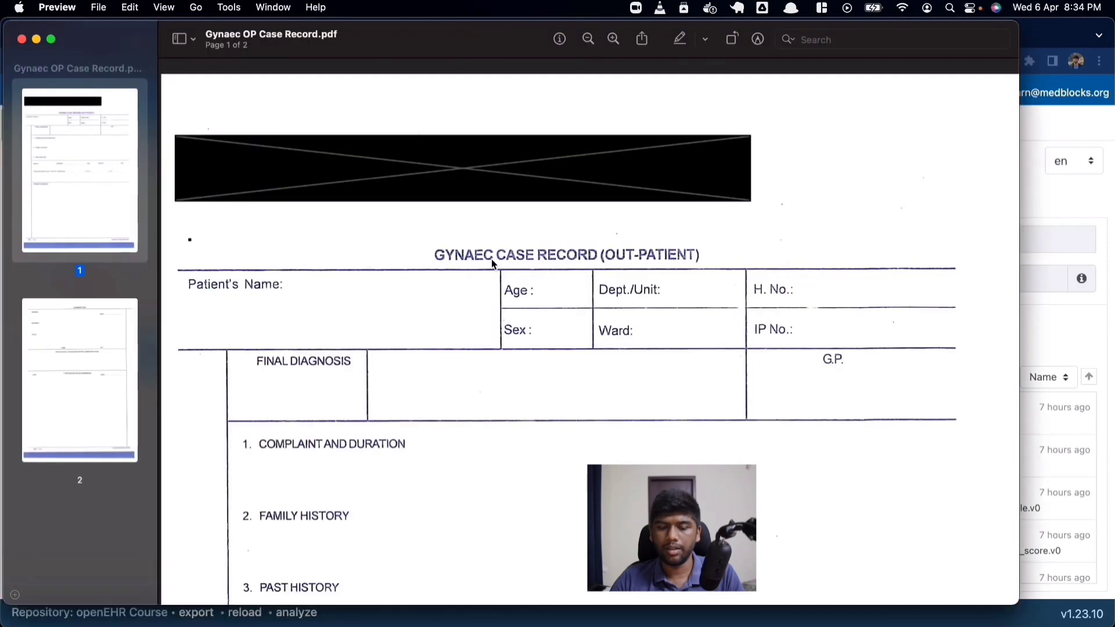
{"action": "scroll", "coordinate": [521, 292], "scroll_direction": "down", "scroll_amount": 5}
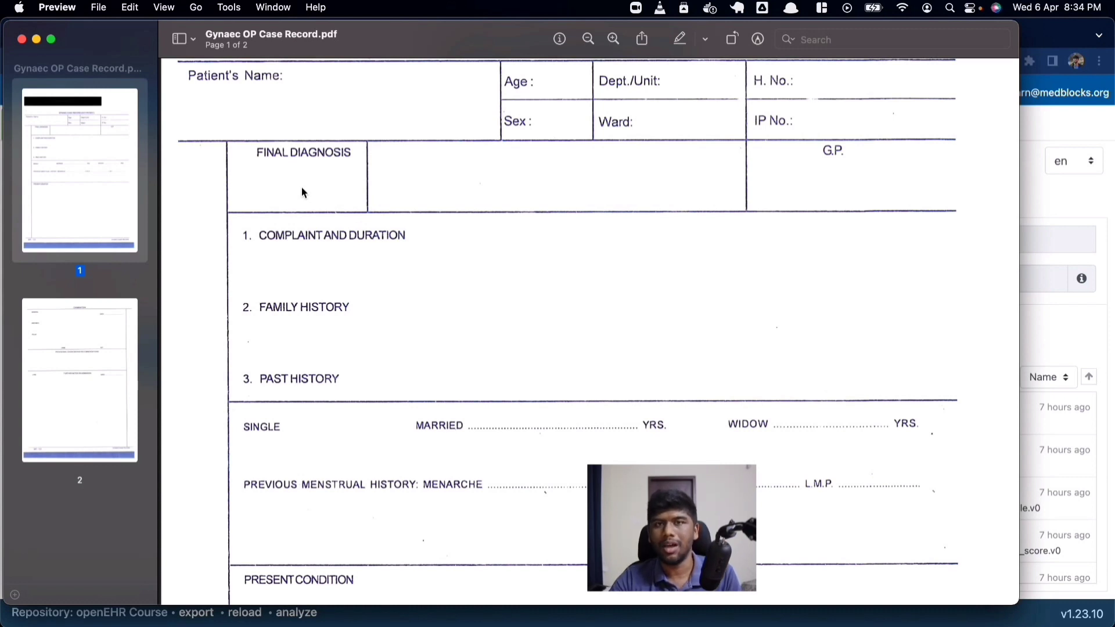
{"action": "key", "text": "super+Tab"}
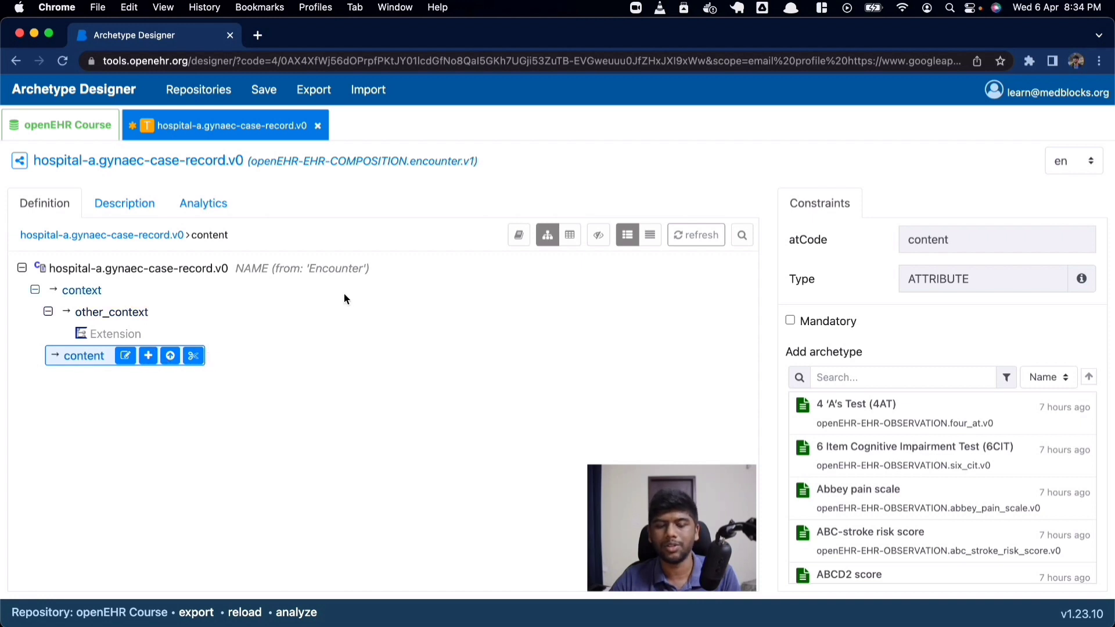
{"action": "key", "text": "super+Tab"}
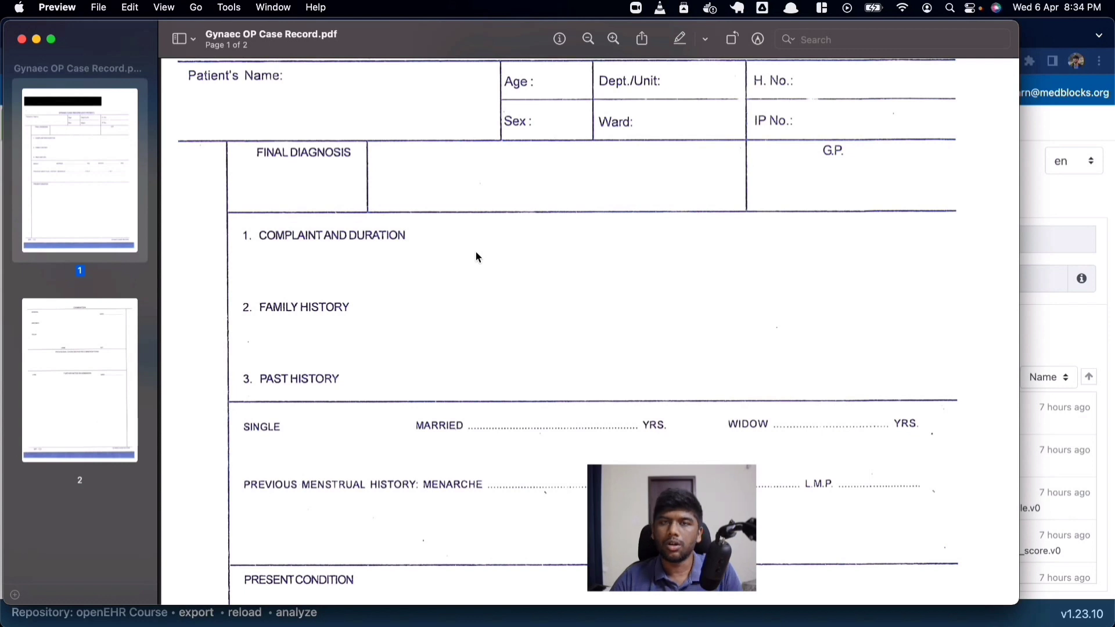
{"action": "key", "text": "super+Tab"}
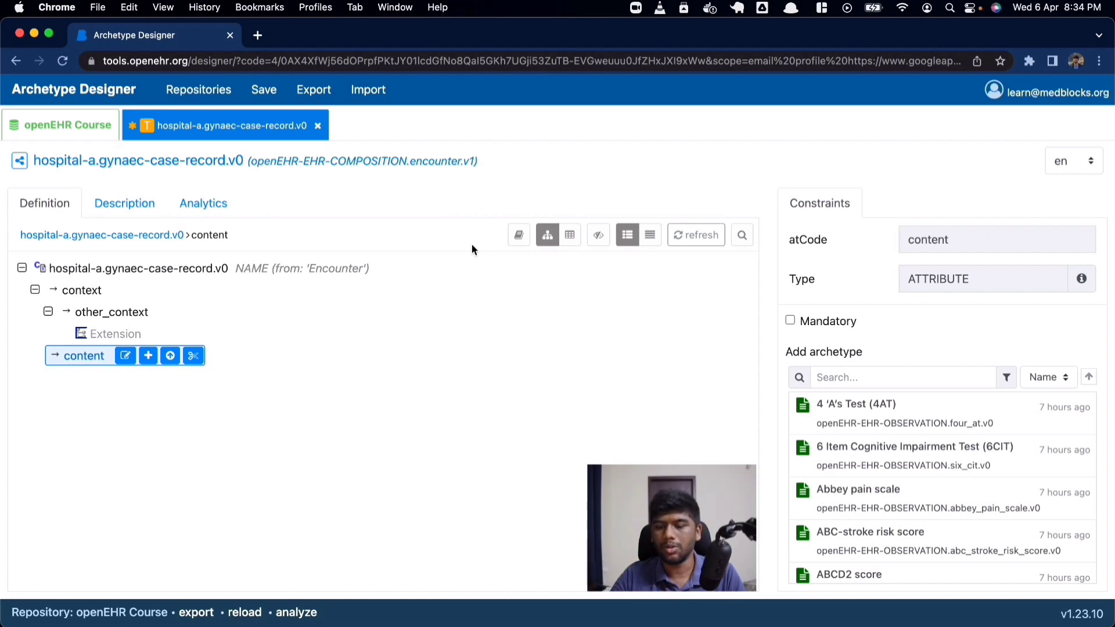
{"action": "left_click", "coordinate": [840, 379]}
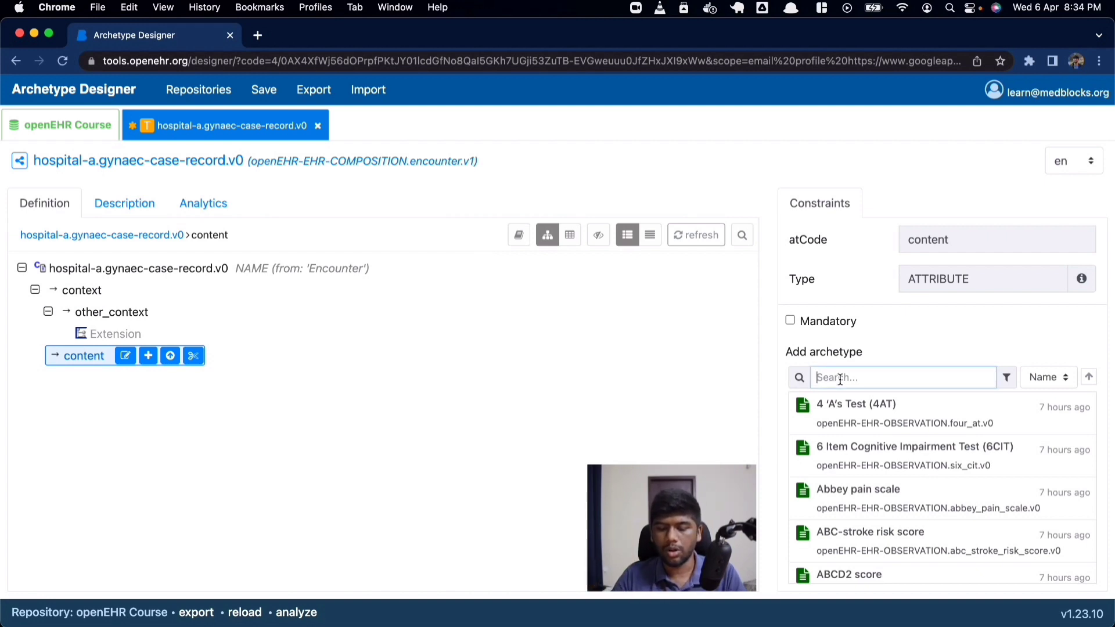
{"action": "type", "text": "Symptom"}
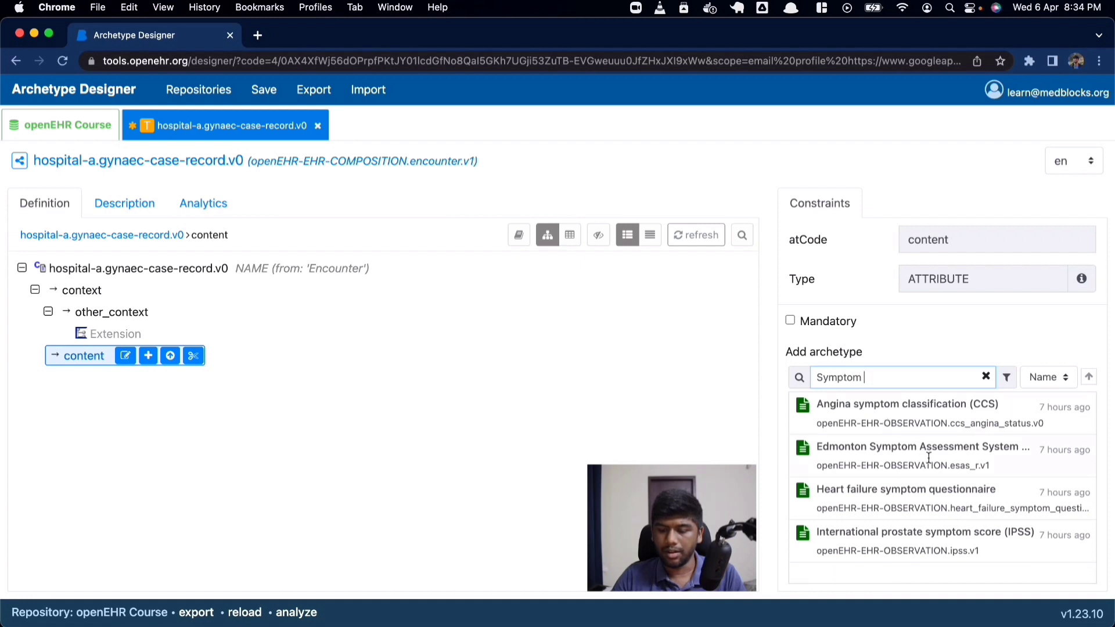
{"action": "scroll", "coordinate": [906, 505], "scroll_direction": "down", "scroll_amount": 2}
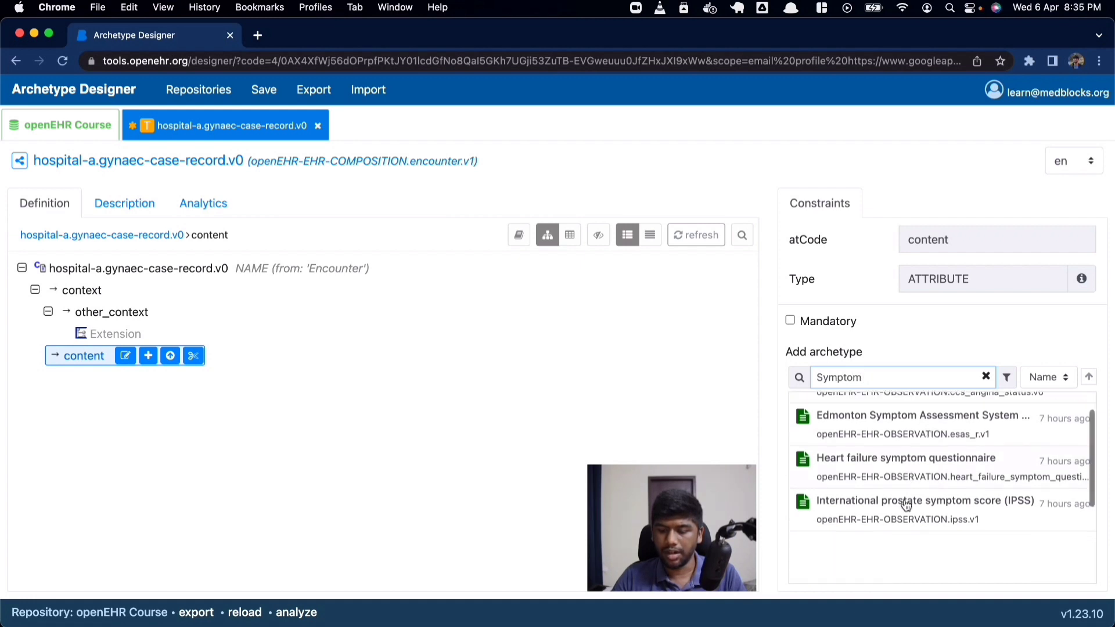
{"action": "scroll", "coordinate": [878, 562], "scroll_direction": "up", "scroll_amount": 2}
{"action": "scroll", "coordinate": [885, 502], "scroll_direction": "down", "scroll_amount": 2}
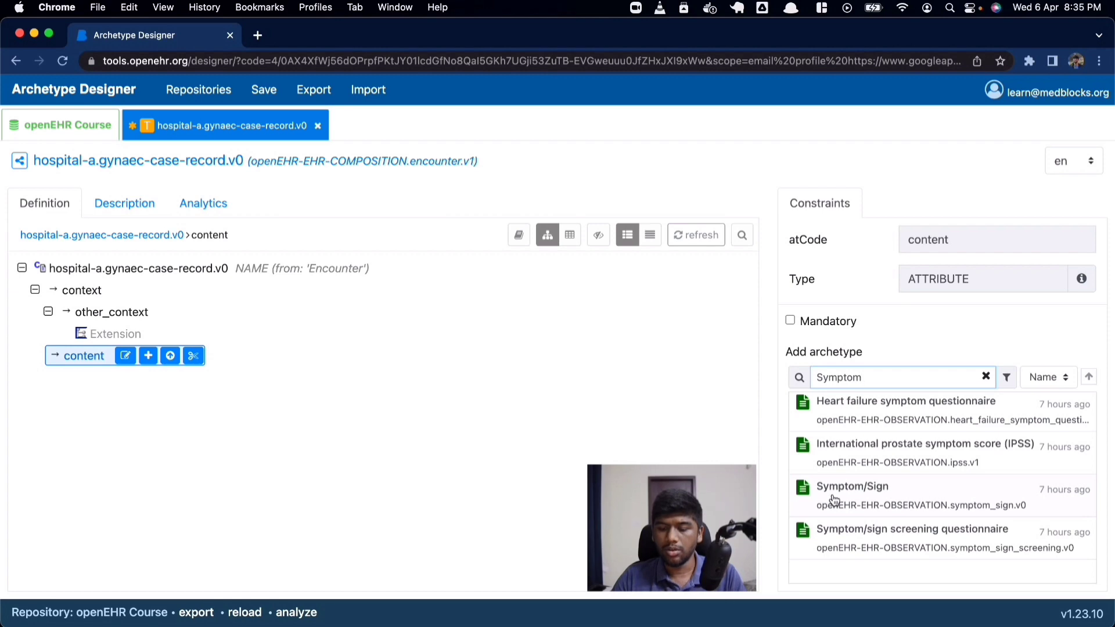
{"action": "left_click", "coordinate": [891, 493]}
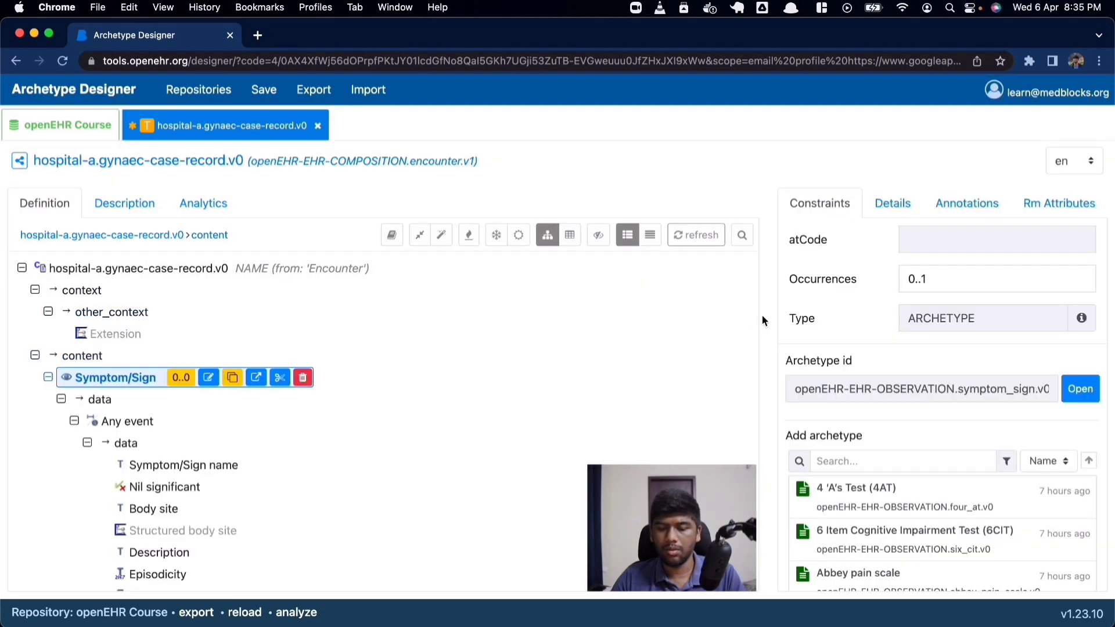
Read the Symptom/Sign archetype's description and compare its elements with the form's Complaint and Duration section.
{"action": "left_click", "coordinate": [874, 204]}
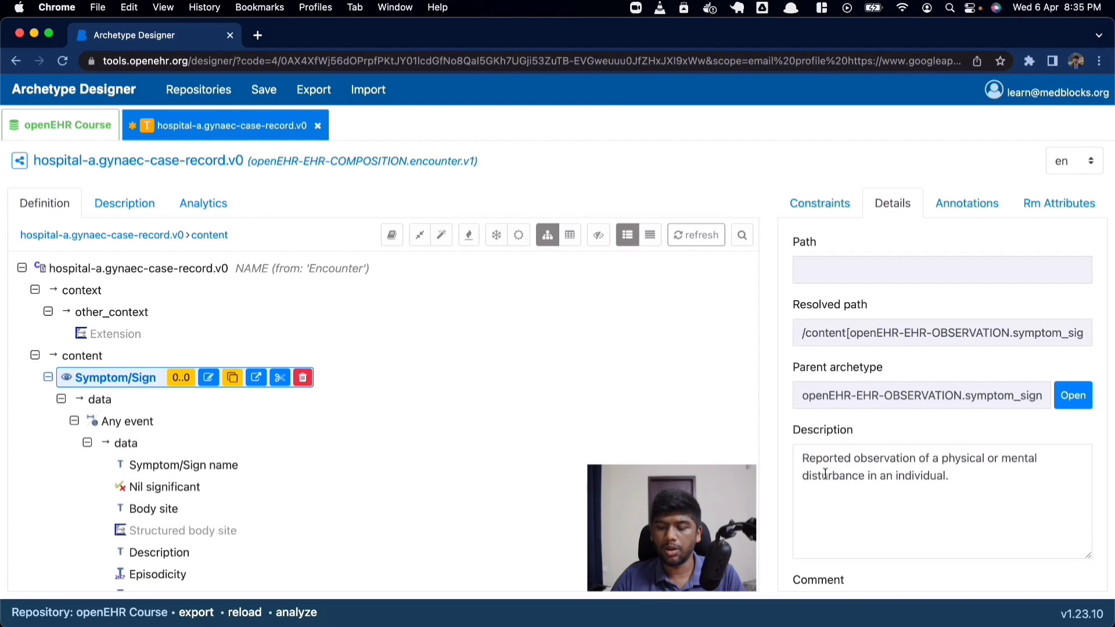
{"action": "scroll", "coordinate": [917, 472], "scroll_direction": "down", "scroll_amount": 3}
{"action": "scroll", "coordinate": [915, 470], "scroll_direction": "up", "scroll_amount": 3}
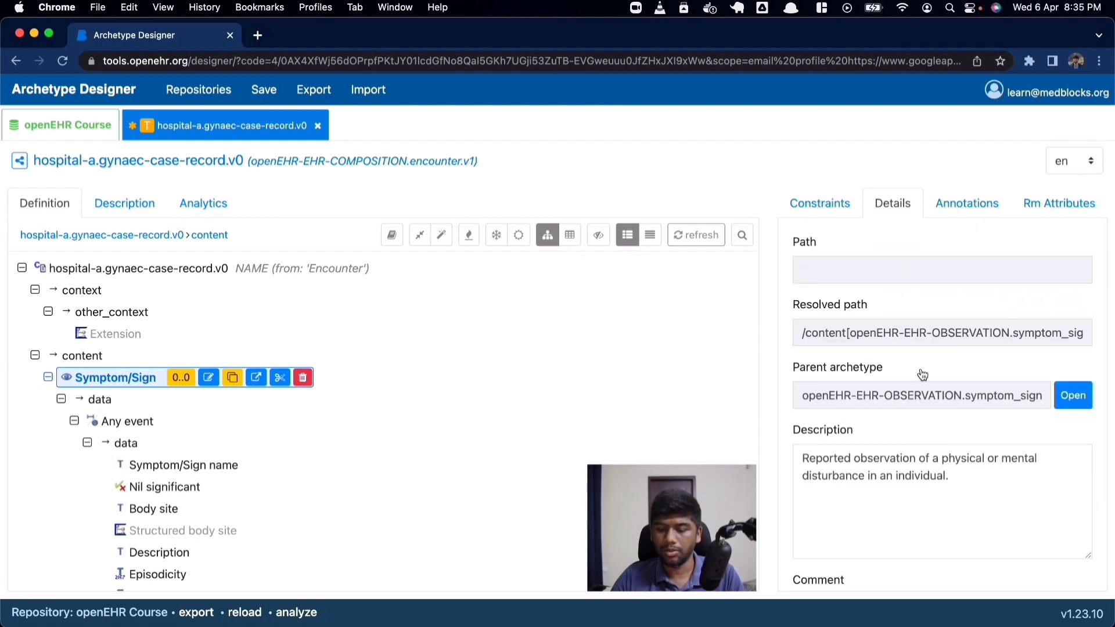
{"action": "scroll", "coordinate": [343, 472], "scroll_direction": "down", "scroll_amount": 2}
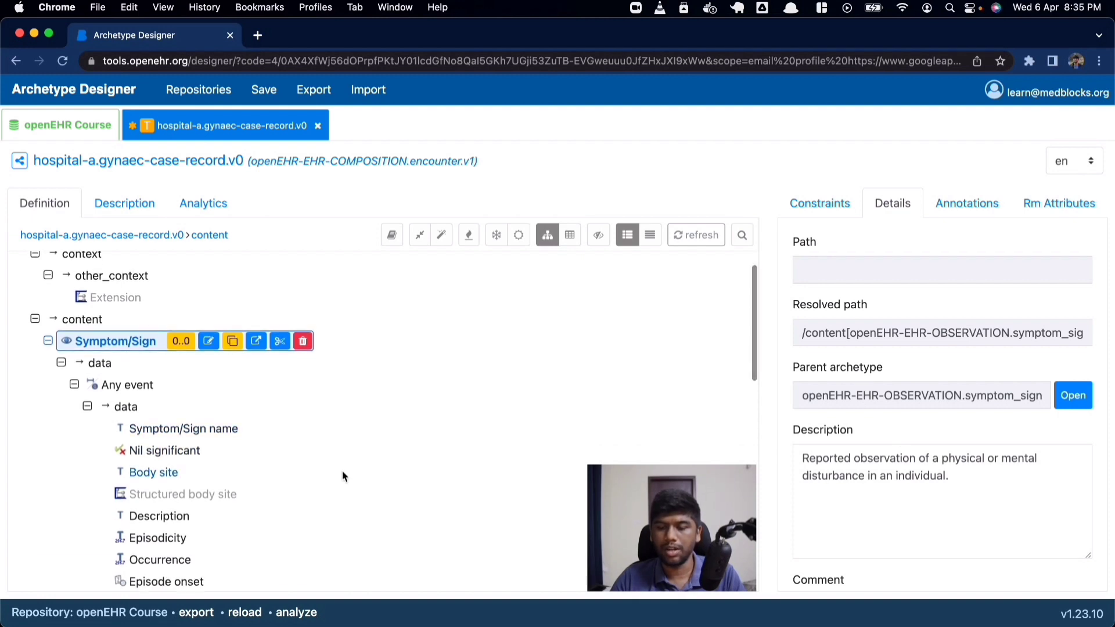
{"action": "key", "text": "super+Tab"}
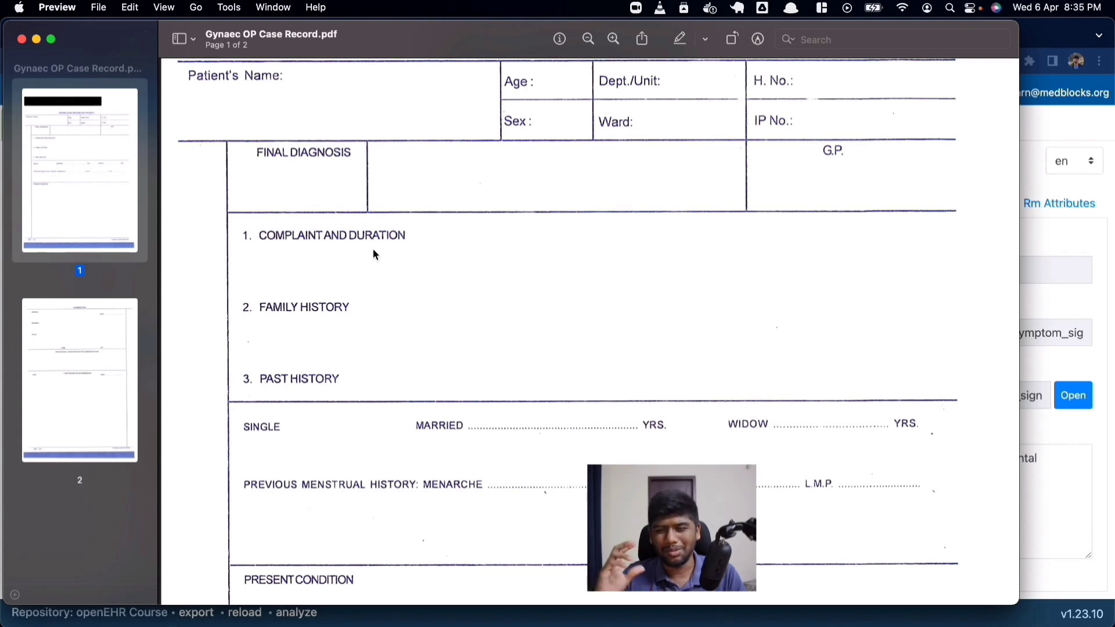
{"action": "key", "text": "super+Tab"}
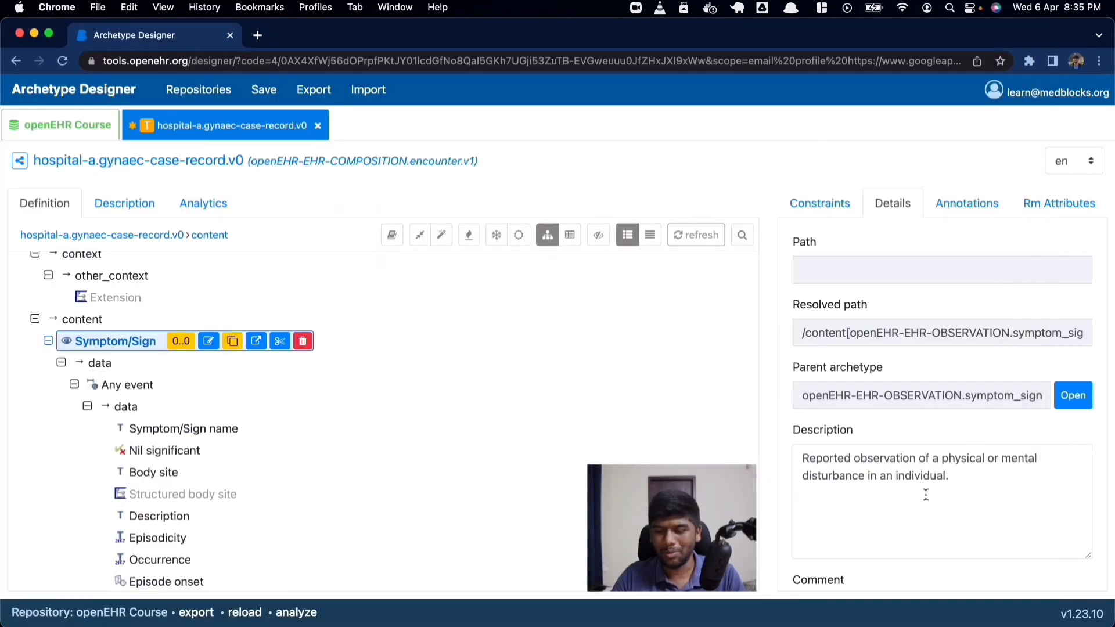
{"action": "left_click", "coordinate": [827, 218]}
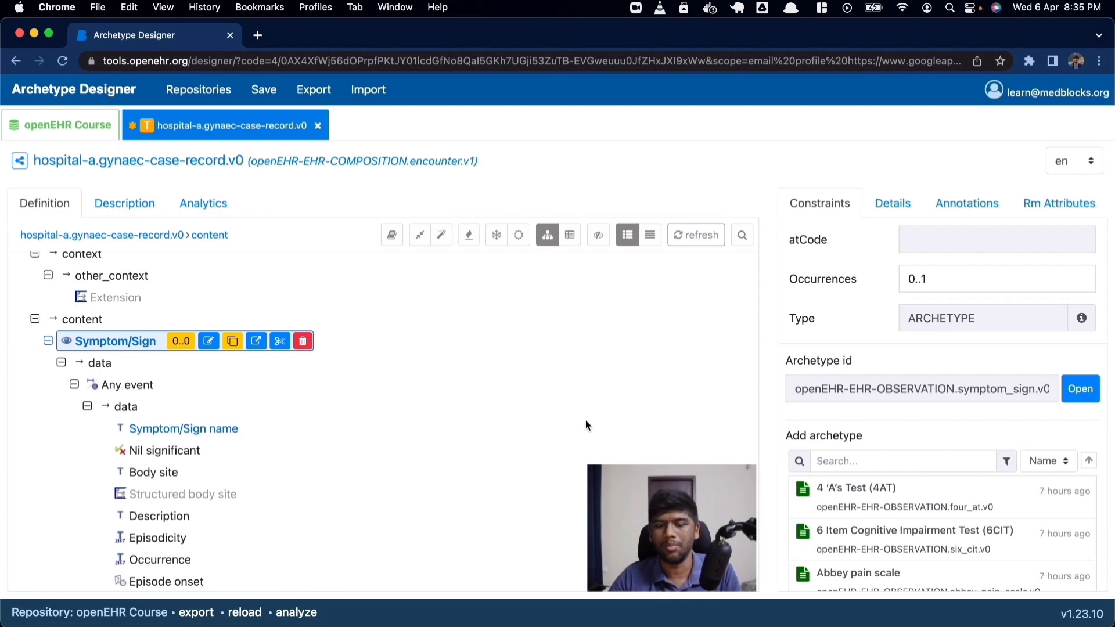
Examine the Symptom/Sign elements and the constraints of the symptom name, Nil significant, Body site and Any event nodes.
{"action": "scroll", "coordinate": [311, 415], "scroll_direction": "down", "scroll_amount": 3}
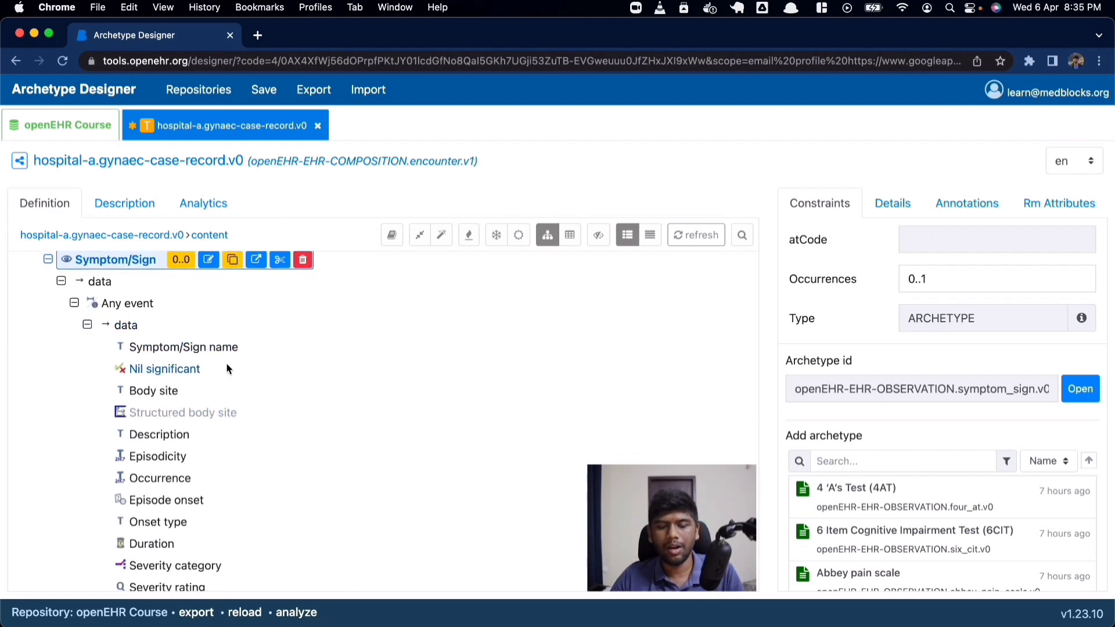
{"action": "left_click", "coordinate": [169, 350]}
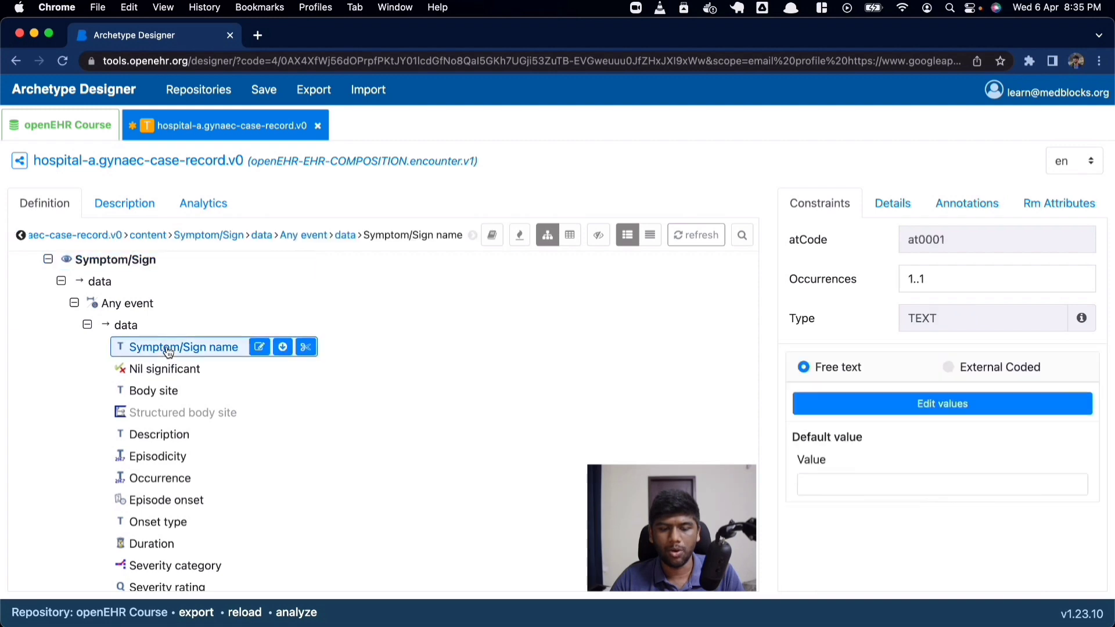
{"action": "scroll", "coordinate": [178, 423], "scroll_direction": "down", "scroll_amount": 5}
{"action": "scroll", "coordinate": [179, 427], "scroll_direction": "up", "scroll_amount": 5}
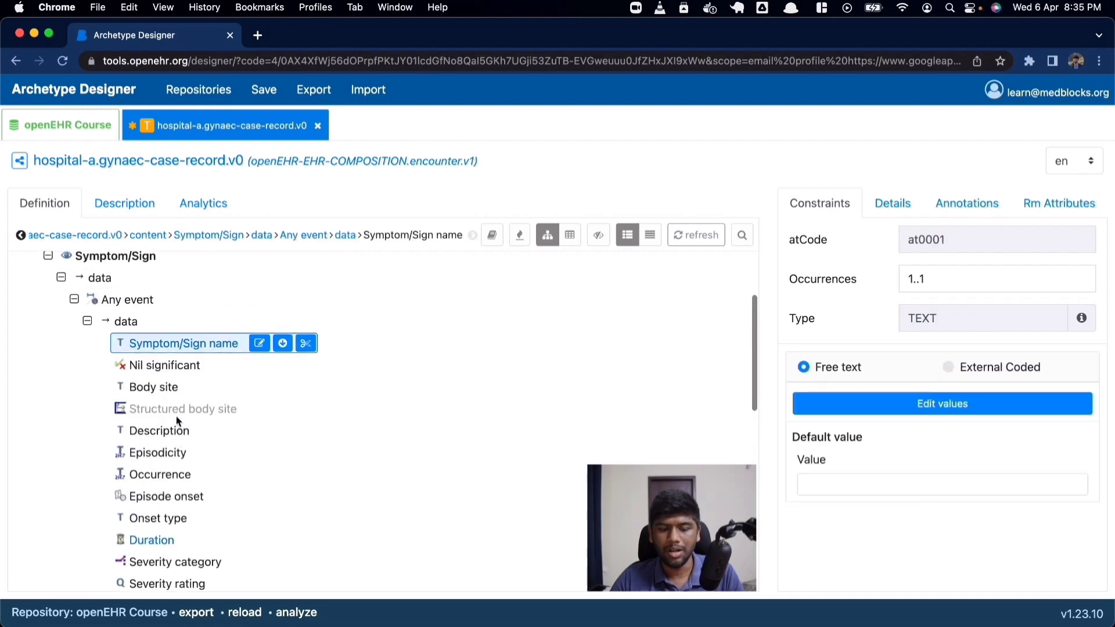
{"action": "left_click", "coordinate": [139, 364]}
{"action": "left_click", "coordinate": [143, 387]}
{"action": "scroll", "coordinate": [155, 461], "scroll_direction": "down", "scroll_amount": 2}
{"action": "scroll", "coordinate": [154, 461], "scroll_direction": "up", "scroll_amount": 5}
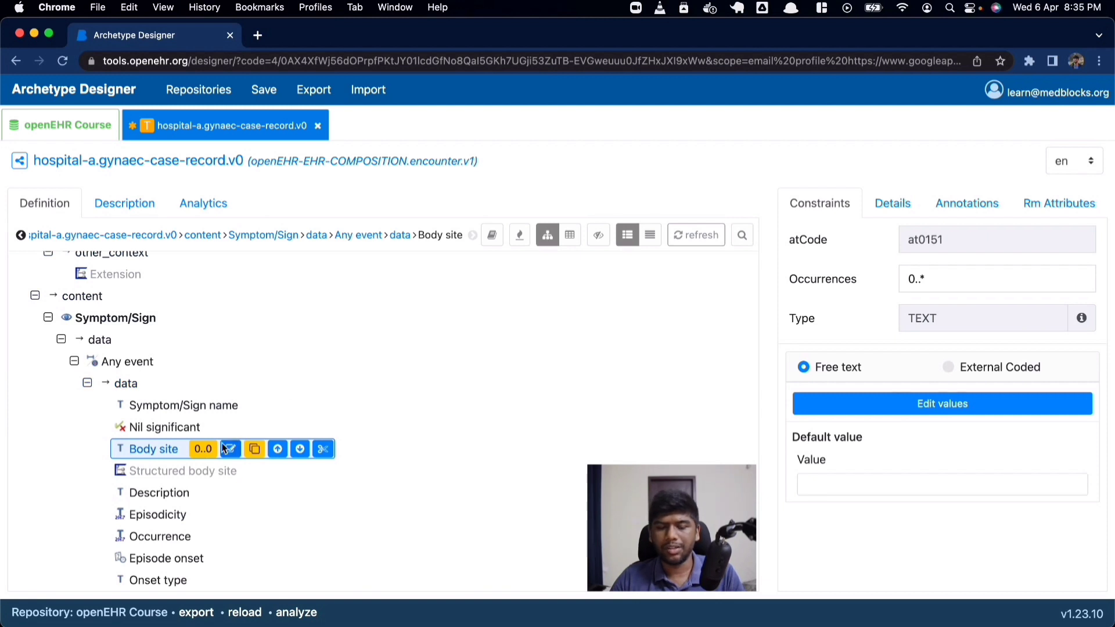
{"action": "scroll", "coordinate": [224, 449], "scroll_direction": "down", "scroll_amount": 3}
{"action": "left_click", "coordinate": [133, 286]}
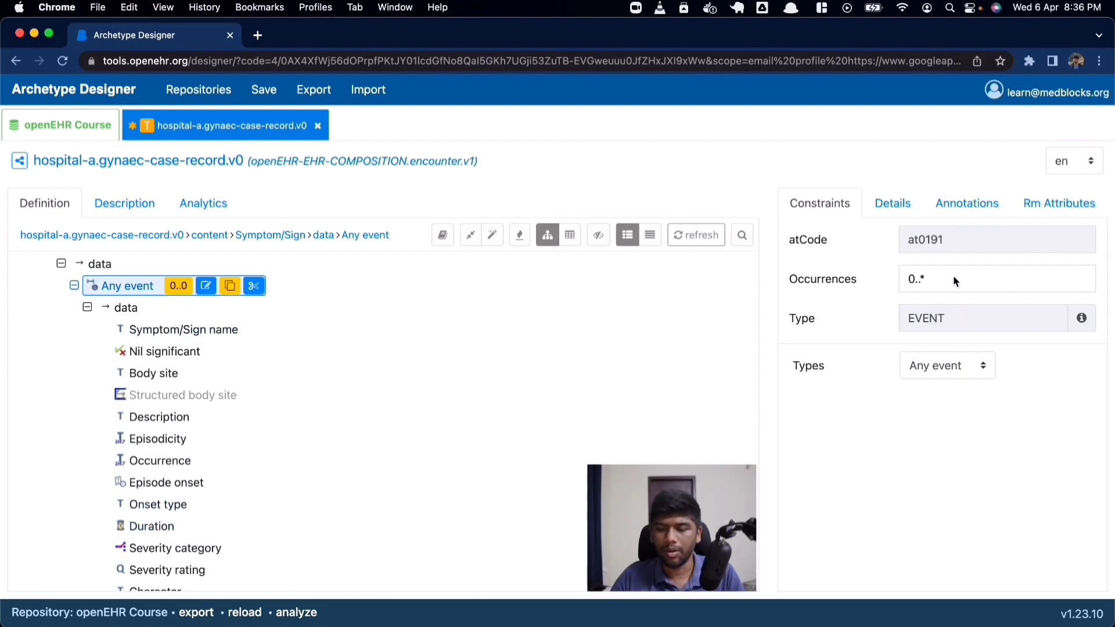
{"action": "scroll", "coordinate": [131, 361], "scroll_direction": "up", "scroll_amount": 3}
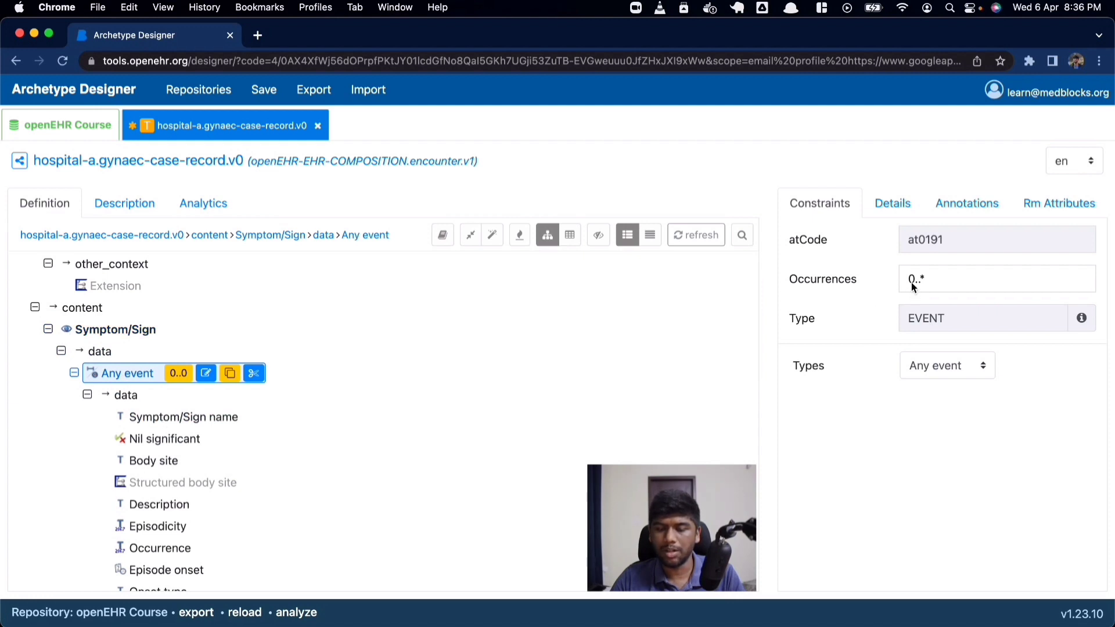
Check the complaint heading in the case record PDF and rename the Symptom/Sign archetype node as Complaint and Duration.
{"action": "key", "text": "super+Tab"}
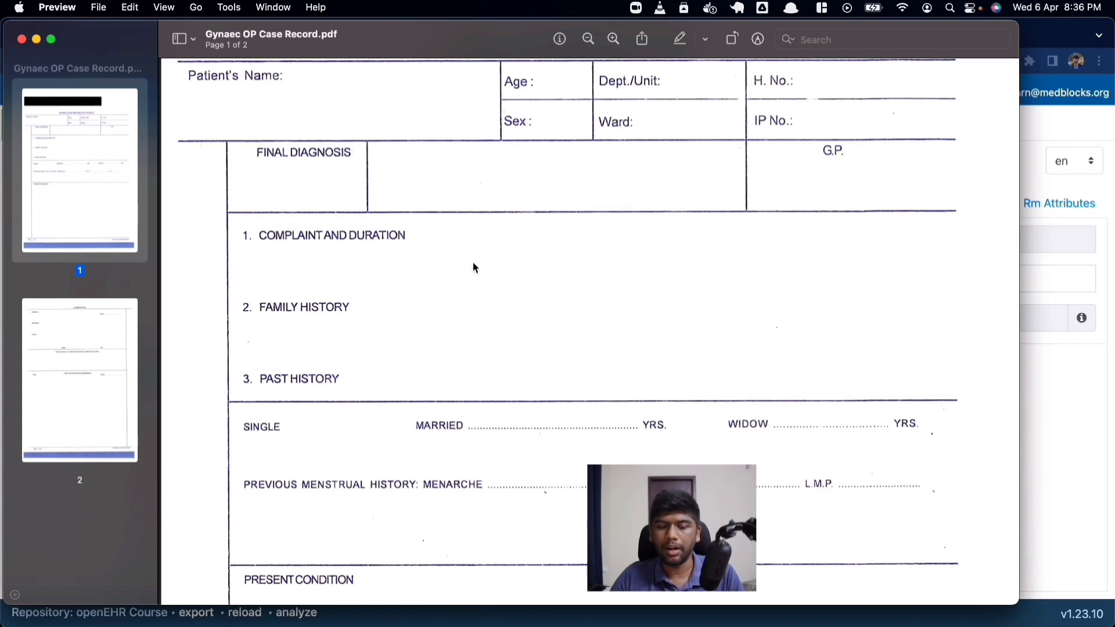
{"action": "key", "text": "super+Tab"}
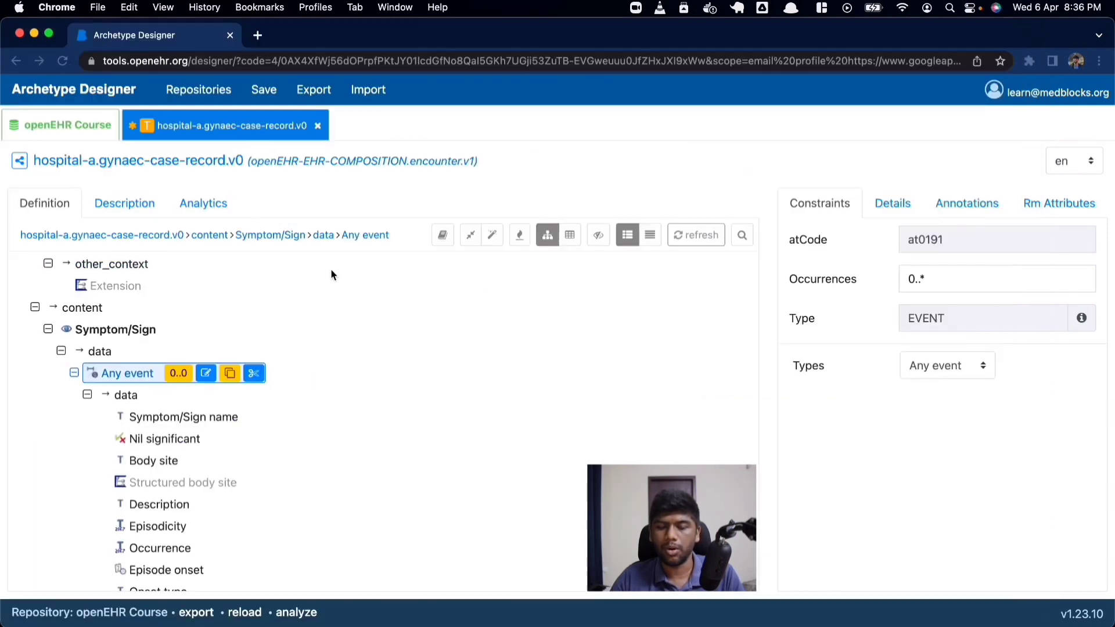
{"action": "double_click", "coordinate": [102, 330]}
{"action": "type", "text": "Complain"}
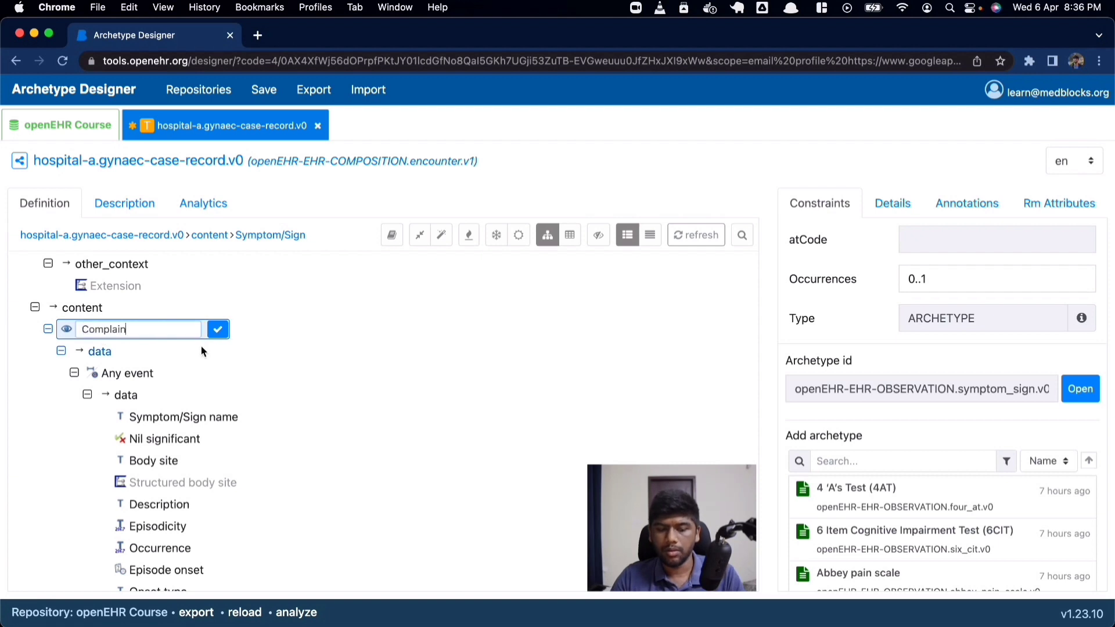
{"action": "type", "text": "t and Duration"}
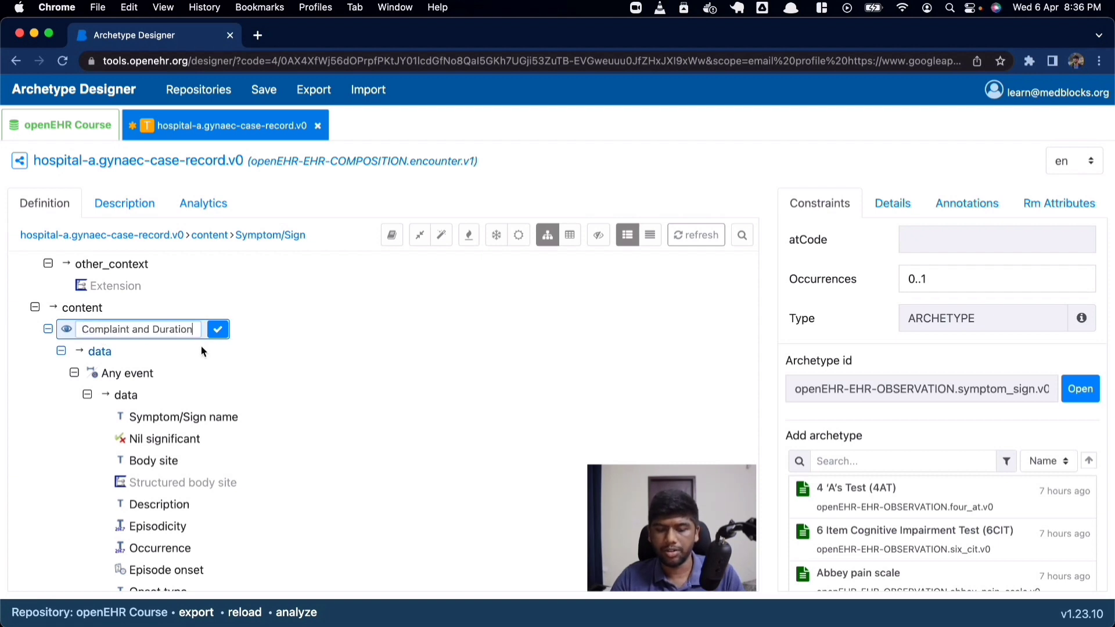
{"action": "key", "text": "Return"}
Rename the Symptom/Sign name element under Complaint and Duration as Symptom.
{"action": "scroll", "coordinate": [239, 413], "scroll_direction": "down", "scroll_amount": 3}
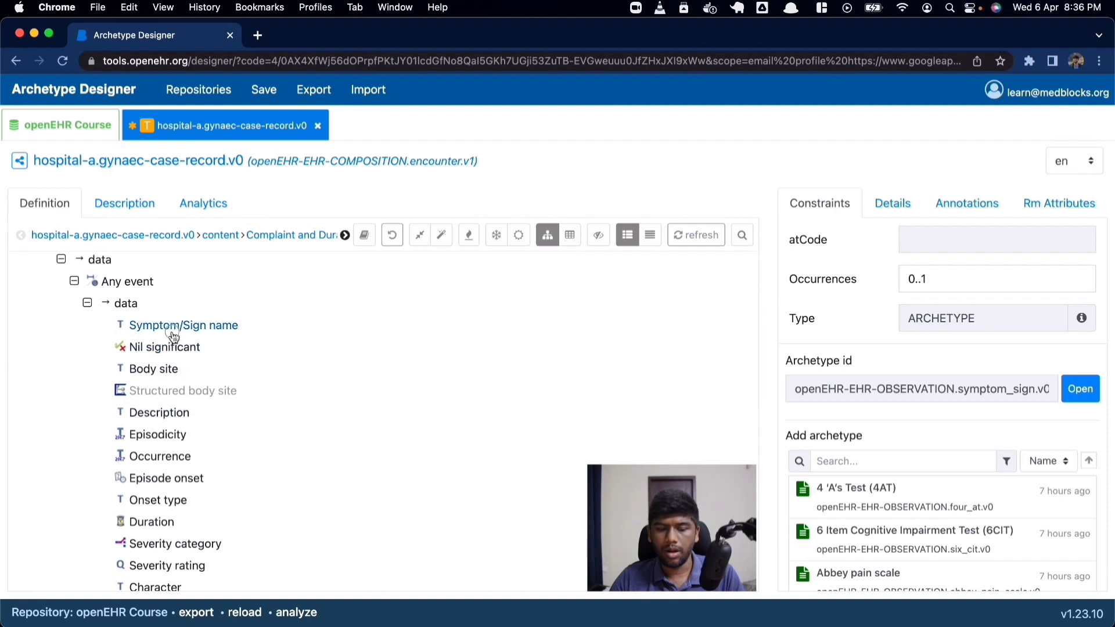
{"action": "left_click", "coordinate": [182, 328]}
{"action": "double_click", "coordinate": [182, 329]}
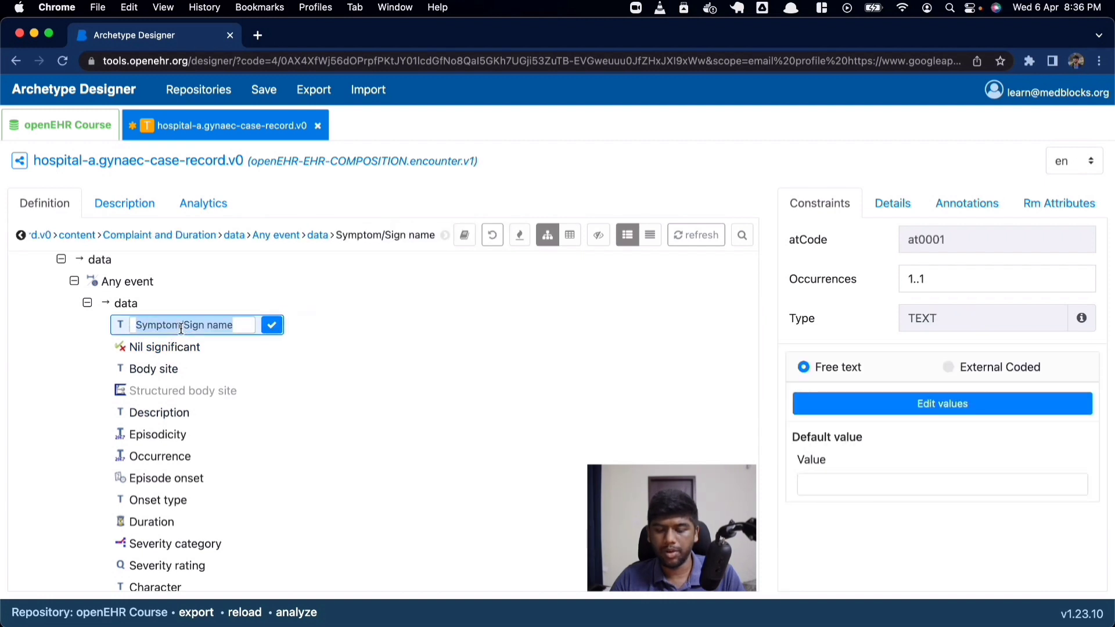
{"action": "type", "text": "Symptom"}
{"action": "key", "text": "Return"}
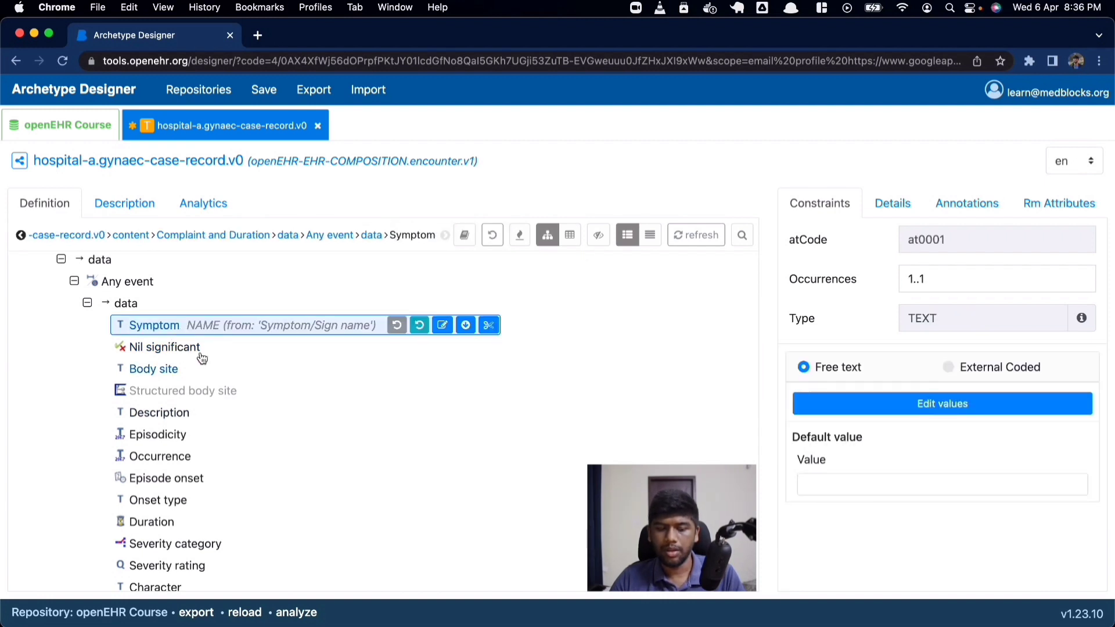
Read the Symptom element's description and comment, and change its value constraint from free text to External Coded.
{"action": "left_click", "coordinate": [892, 204]}
{"action": "scroll", "coordinate": [904, 448], "scroll_direction": "down", "scroll_amount": 1}
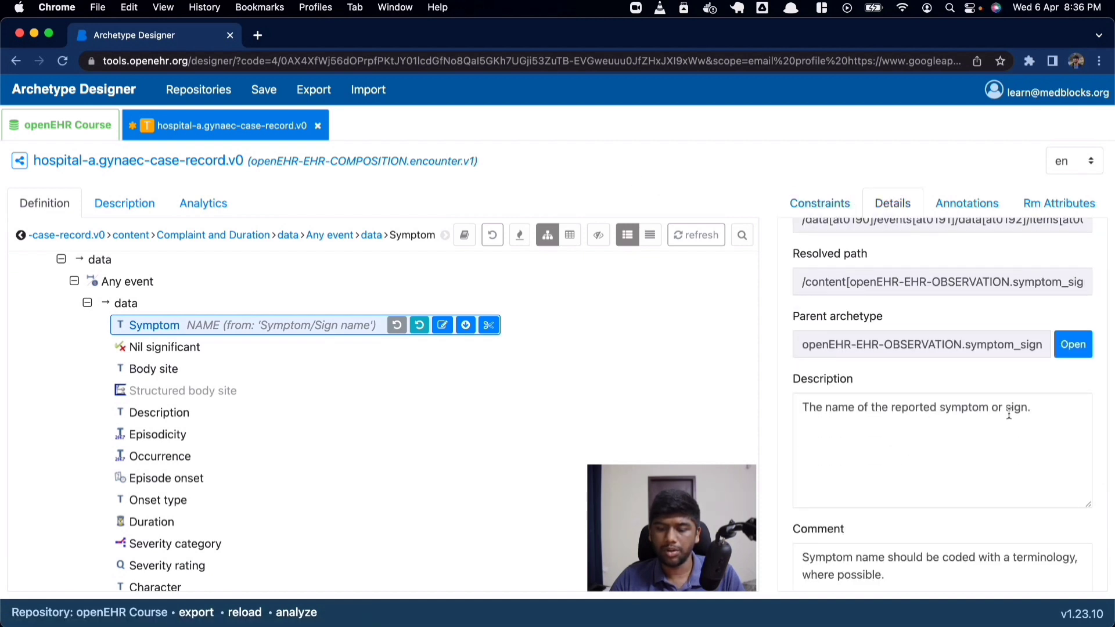
{"action": "scroll", "coordinate": [1008, 414], "scroll_direction": "down", "scroll_amount": 2}
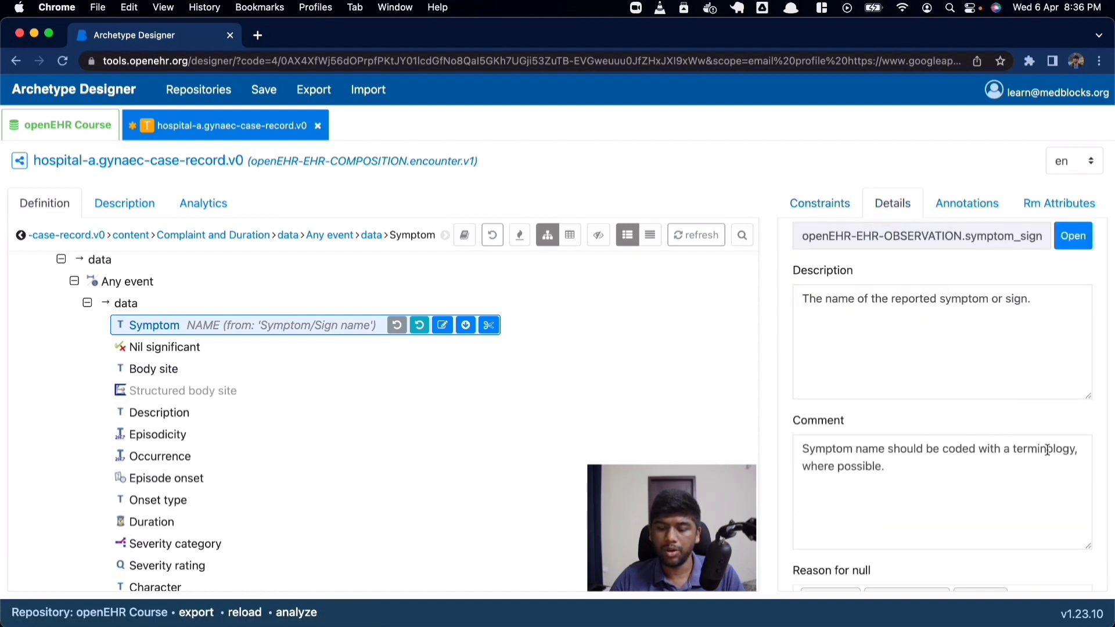
{"action": "left_click", "coordinate": [832, 203]}
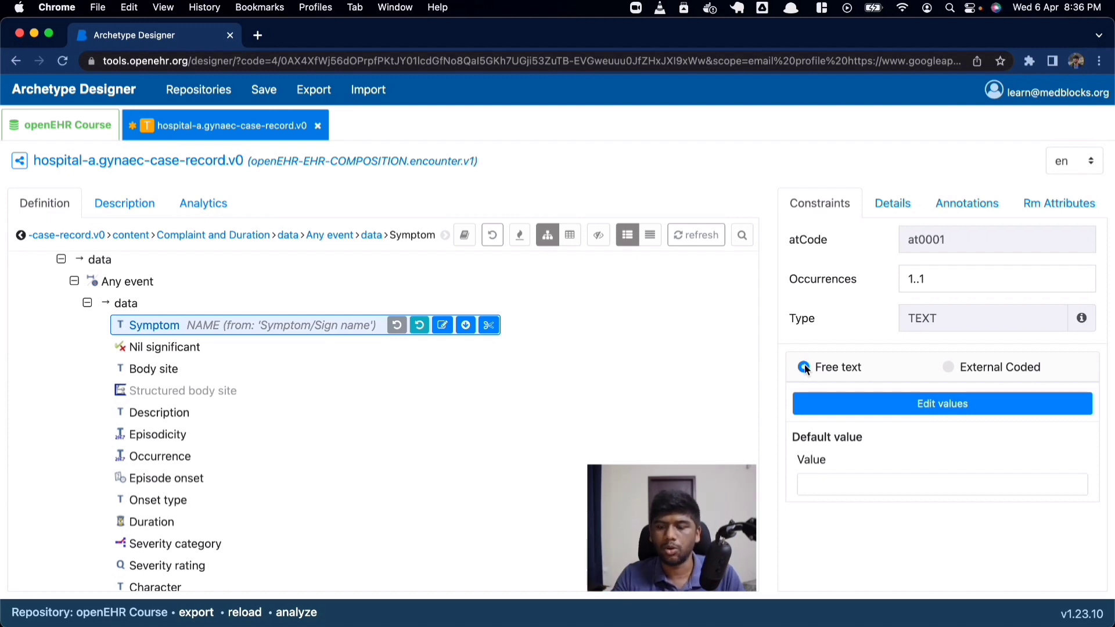
{"action": "left_click", "coordinate": [949, 368]}
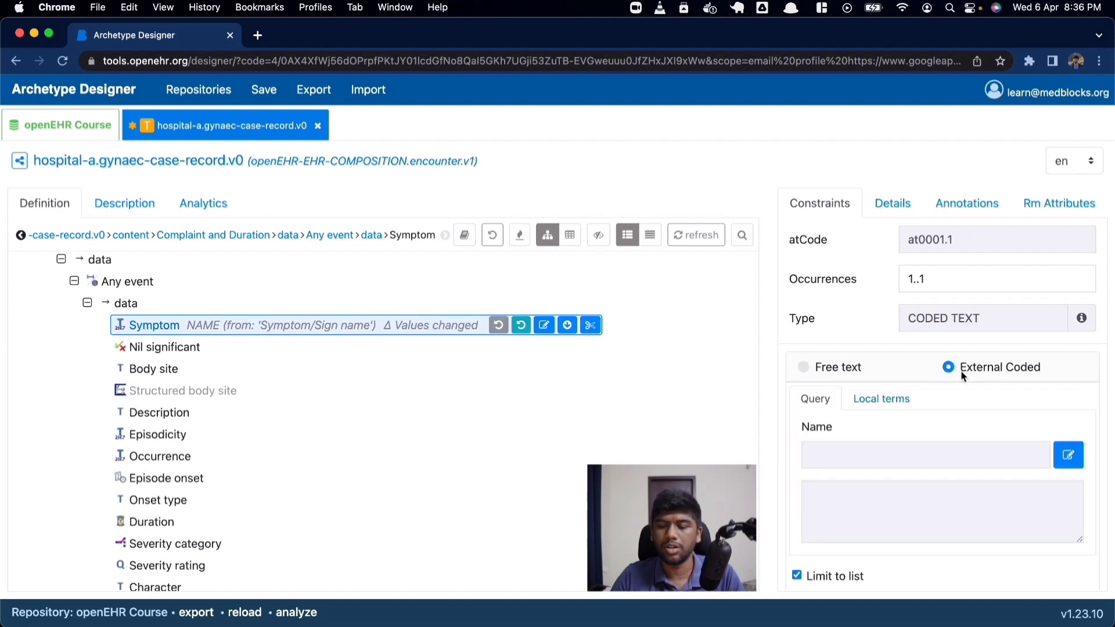
{"action": "scroll", "coordinate": [960, 371], "scroll_direction": "down", "scroll_amount": 2}
{"action": "scroll", "coordinate": [879, 417], "scroll_direction": "down", "scroll_amount": 1}
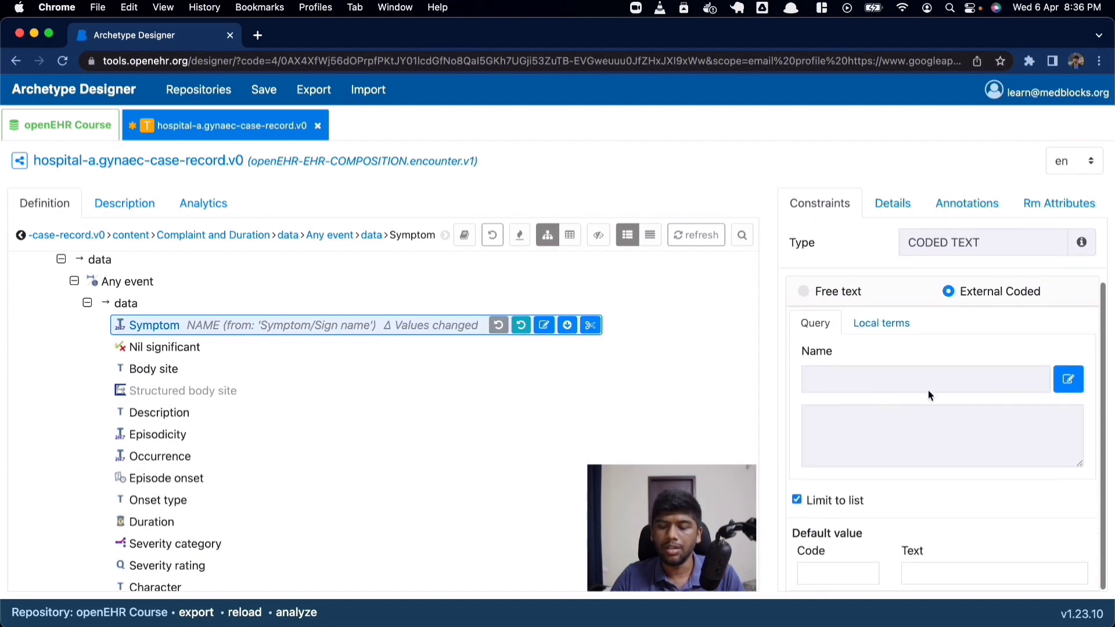
Bind the Symptom element's external coding to a custom terminology named SNOMED-CT with the URI terminology:SNOMED-CT.
{"action": "left_click", "coordinate": [1067, 382]}
{"action": "left_click", "coordinate": [469, 196]}
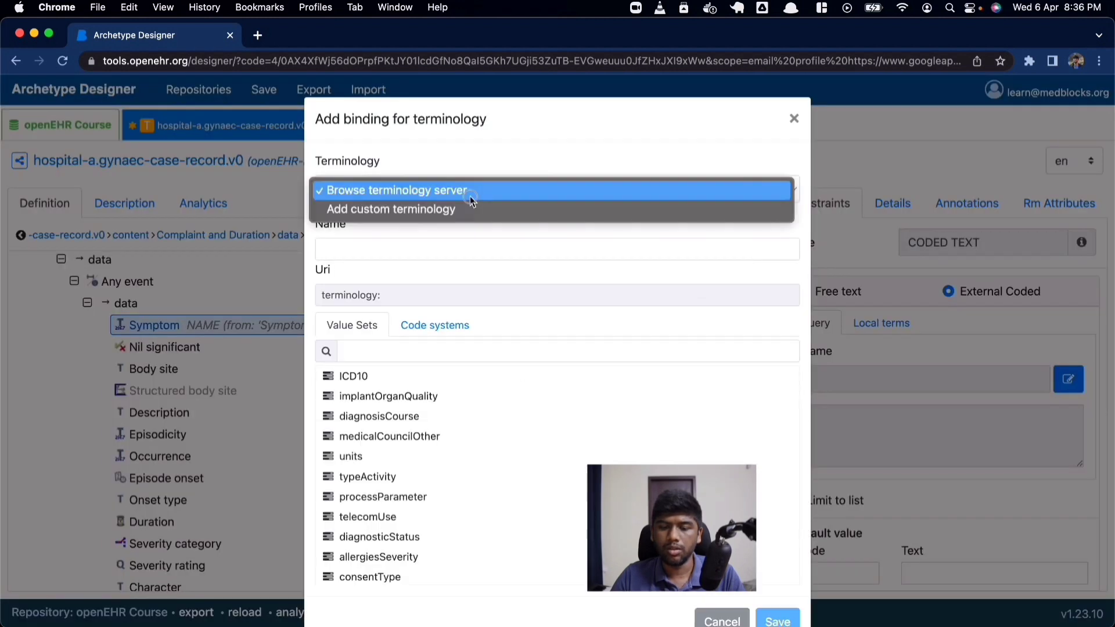
{"action": "left_click", "coordinate": [455, 209]}
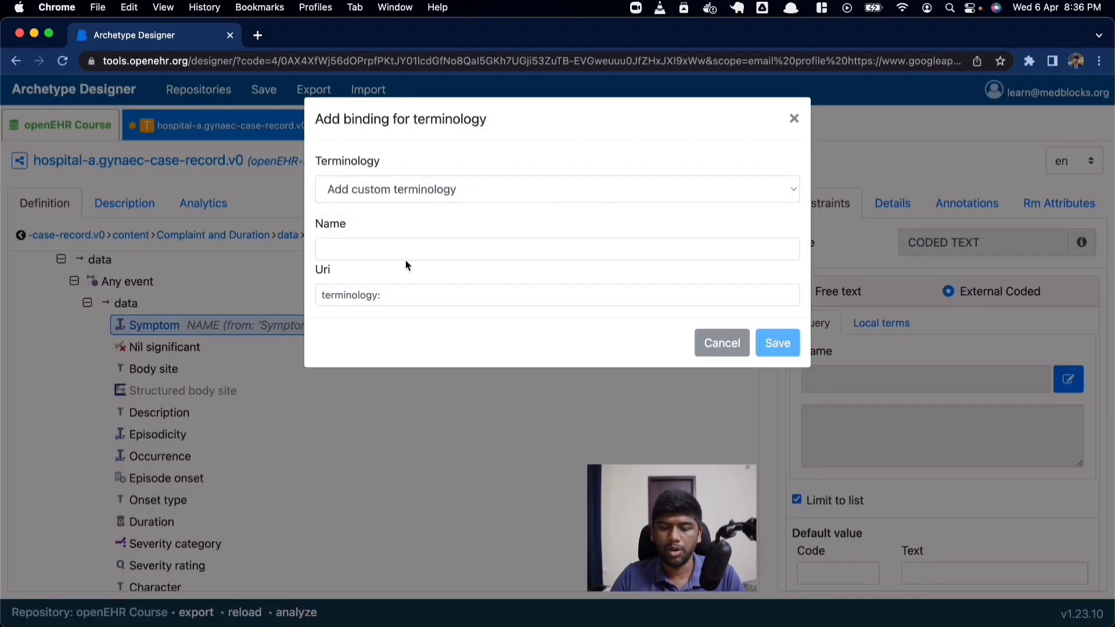
{"action": "left_click", "coordinate": [388, 247]}
{"action": "type", "text": "ED-CT"}
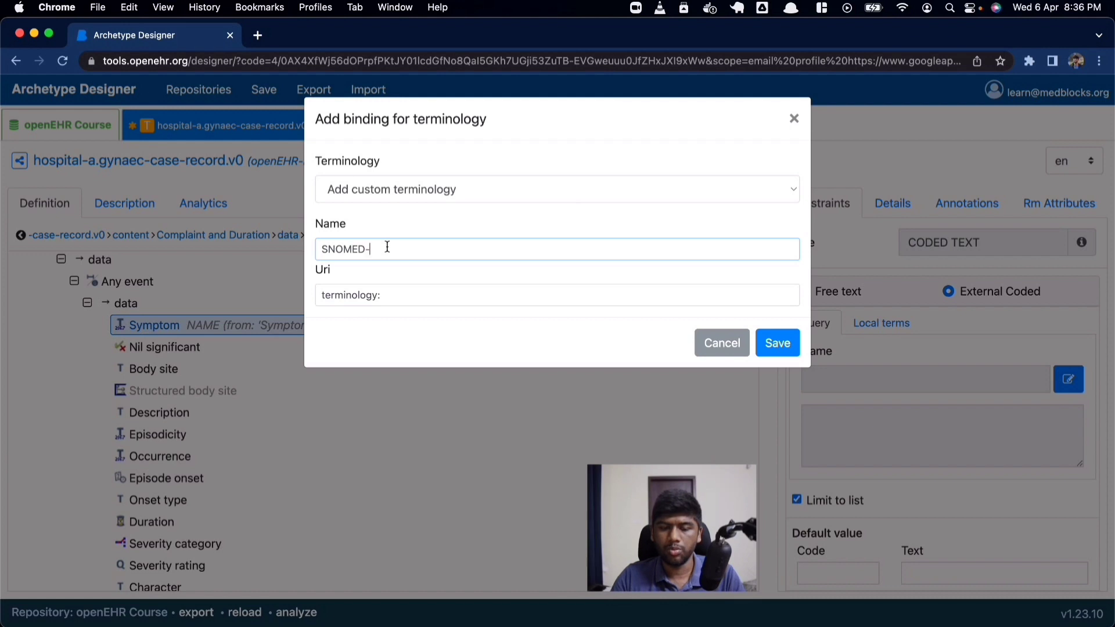
{"action": "left_click", "coordinate": [437, 304]}
{"action": "type", "text": "SNOMED-CT"}
{"action": "left_click", "coordinate": [772, 343]}
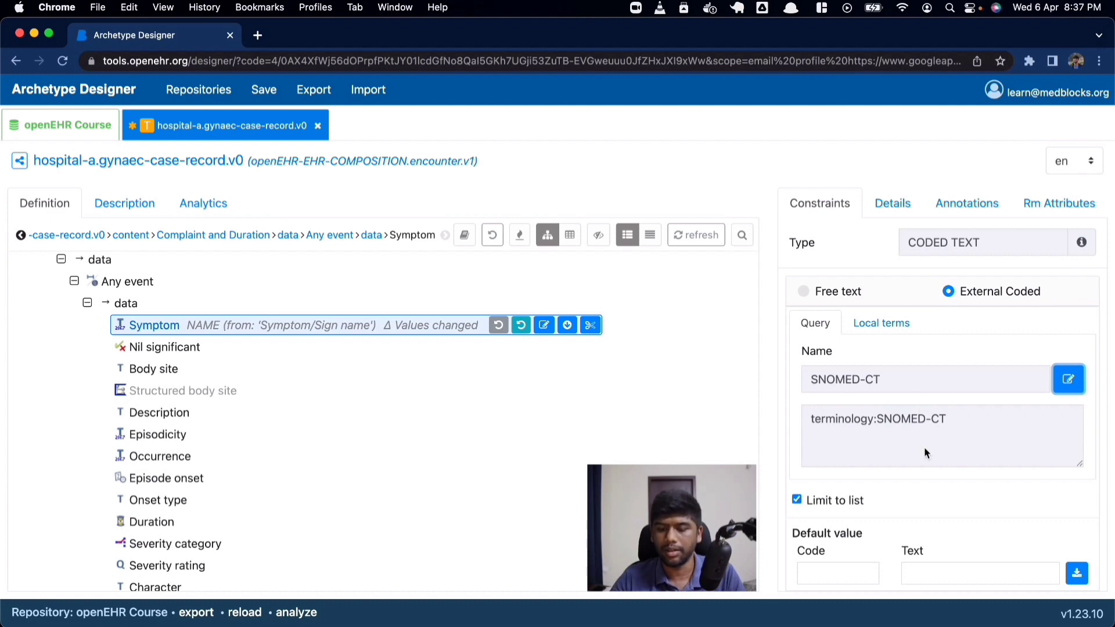
{"action": "scroll", "coordinate": [924, 448], "scroll_direction": "up", "scroll_amount": 1}
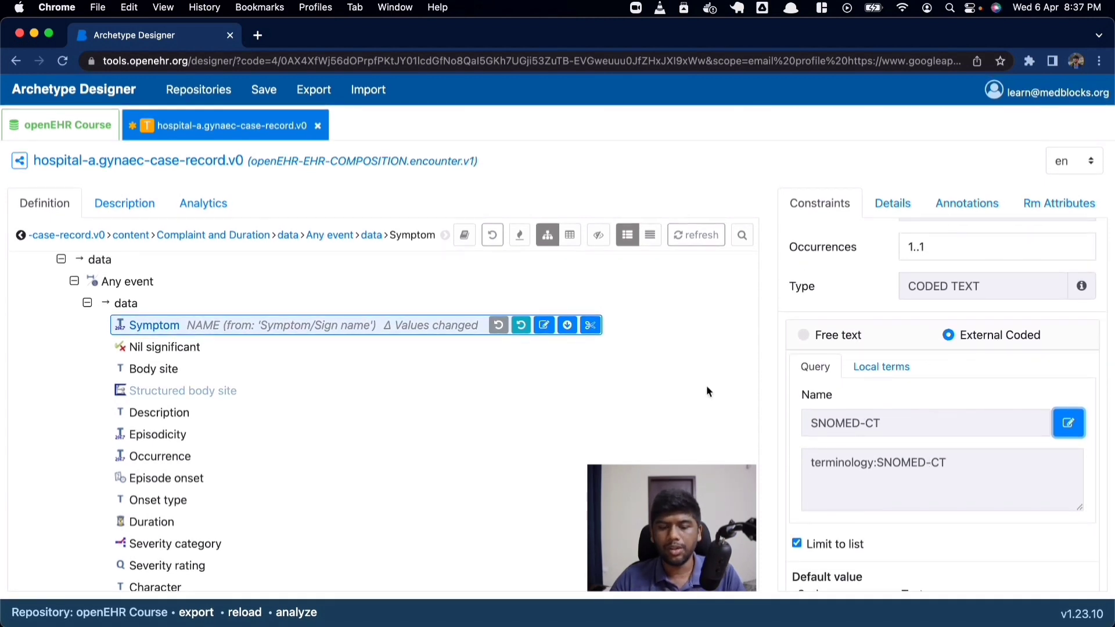
Exclude Nil significant and all other optional elements under Complaint and Duration by setting their occurrences to 0..0.
{"action": "left_click", "coordinate": [175, 348]}
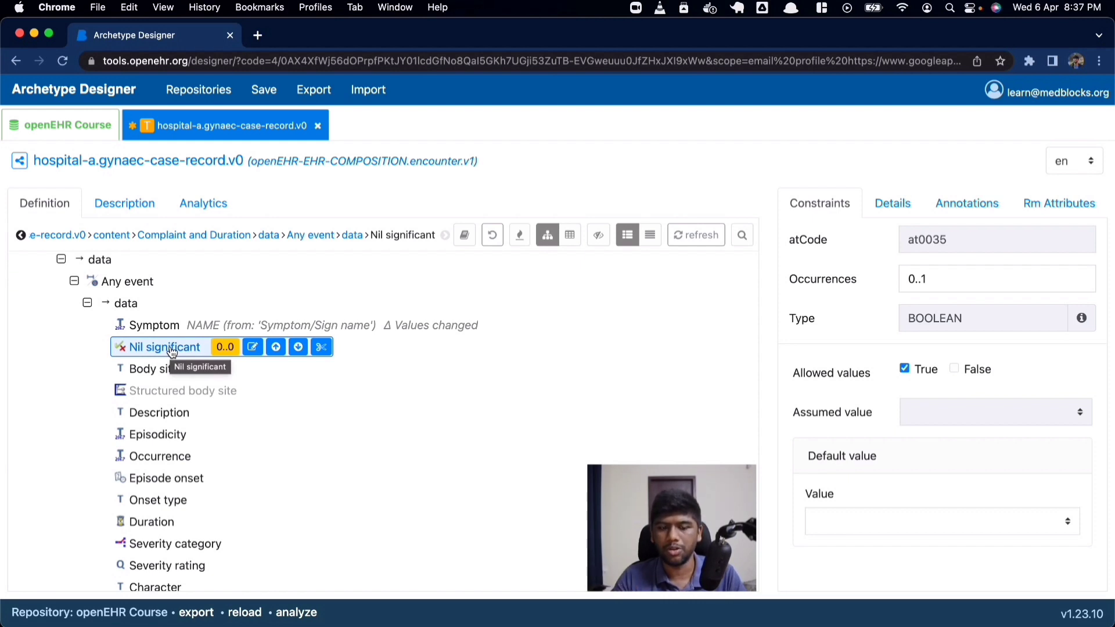
{"action": "left_click", "coordinate": [228, 348]}
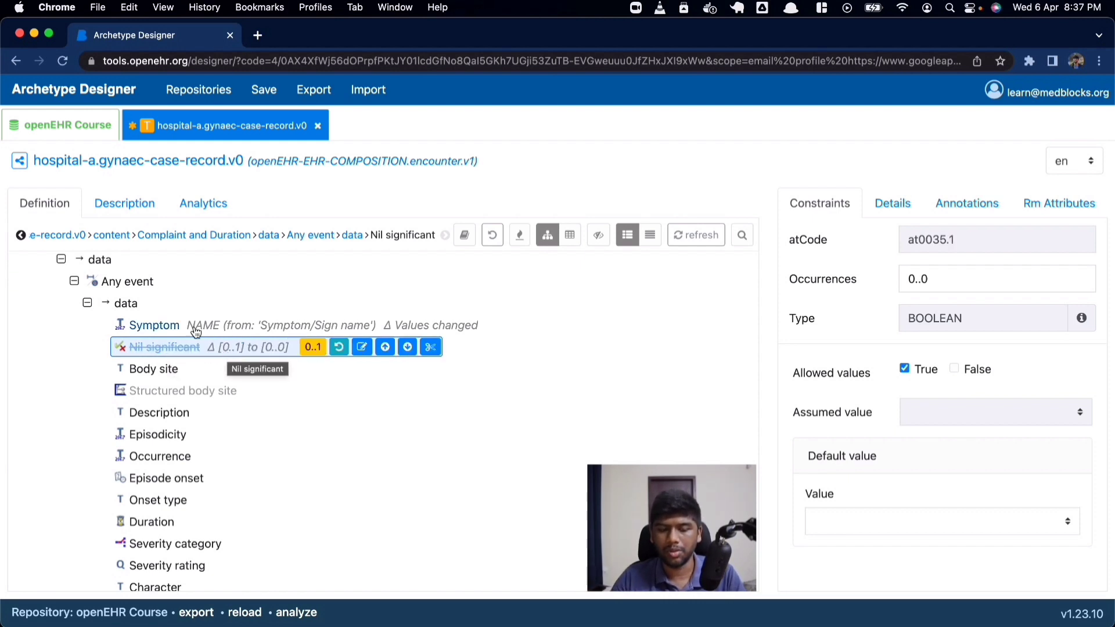
{"action": "scroll", "coordinate": [151, 288], "scroll_direction": "up", "scroll_amount": 1}
{"action": "left_click", "coordinate": [136, 277]}
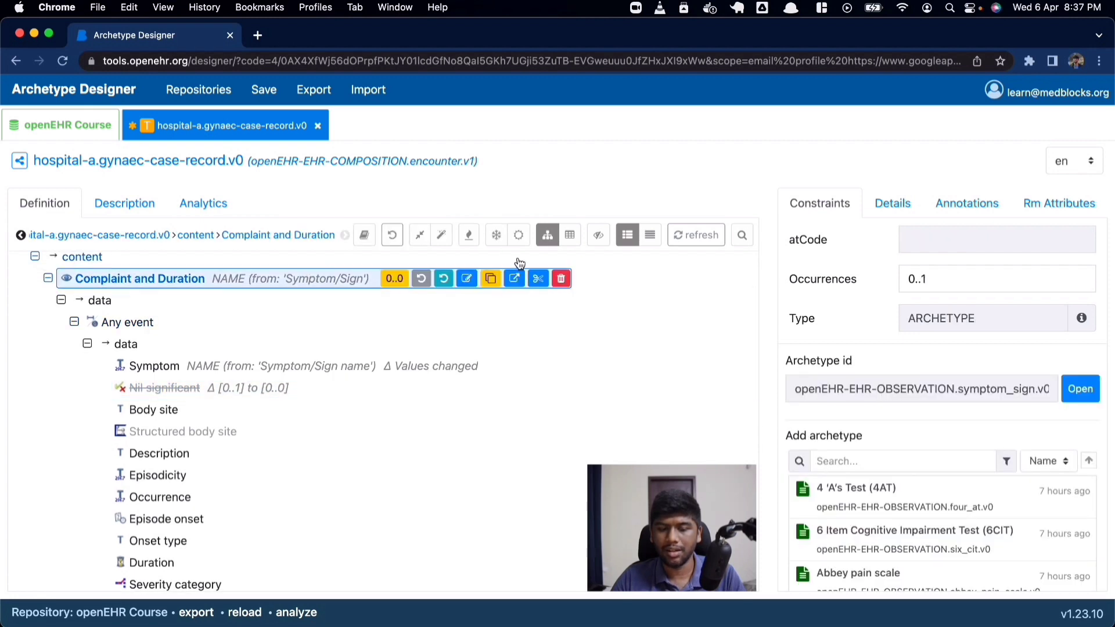
{"action": "left_click", "coordinate": [497, 228]}
{"action": "scroll", "coordinate": [276, 418], "scroll_direction": "down", "scroll_amount": 5}
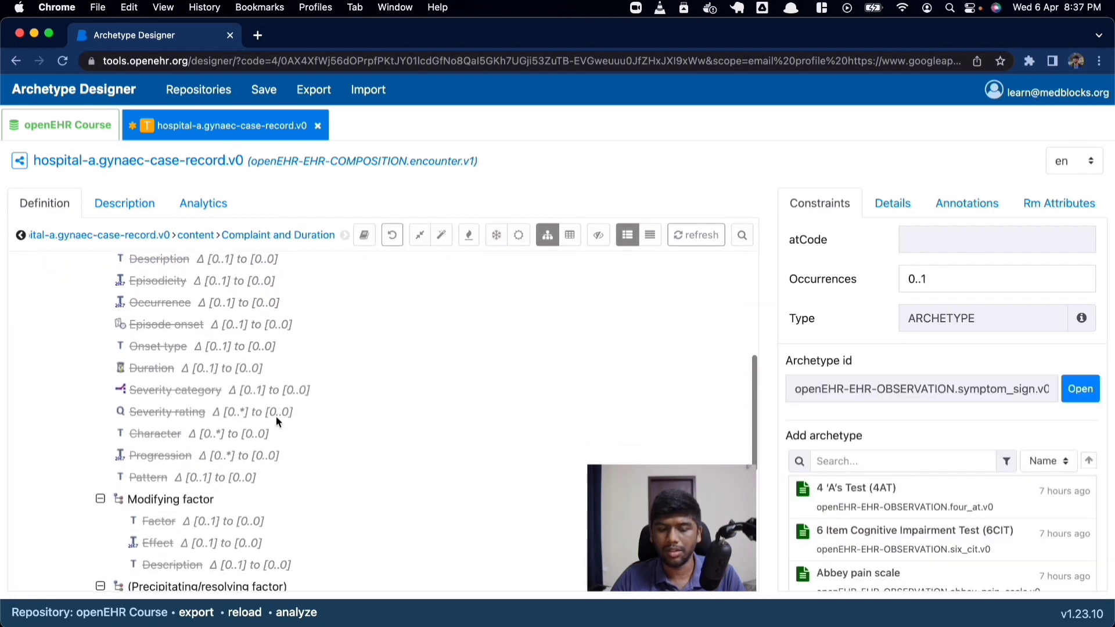
{"action": "scroll", "coordinate": [277, 418], "scroll_direction": "up", "scroll_amount": 3}
{"action": "scroll", "coordinate": [276, 420], "scroll_direction": "up", "scroll_amount": 1}
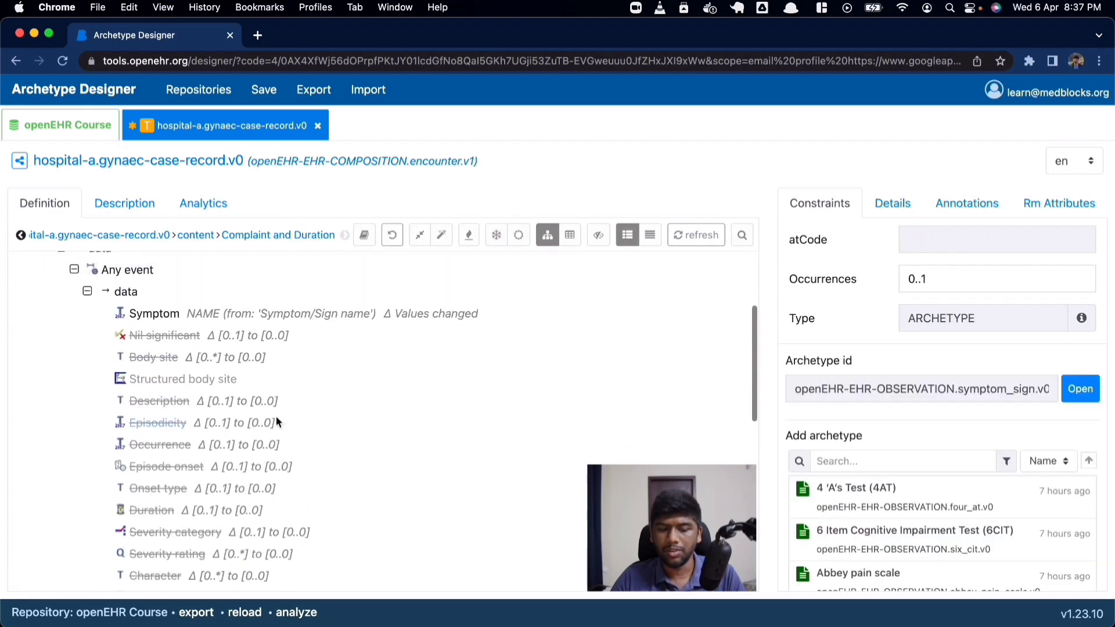
Bring the Duration element under Complaint and Duration back into the template with occurrences 0..1.
{"action": "left_click", "coordinate": [169, 318]}
{"action": "scroll", "coordinate": [206, 381], "scroll_direction": "down", "scroll_amount": 4}
{"action": "scroll", "coordinate": [187, 416], "scroll_direction": "up", "scroll_amount": 4}
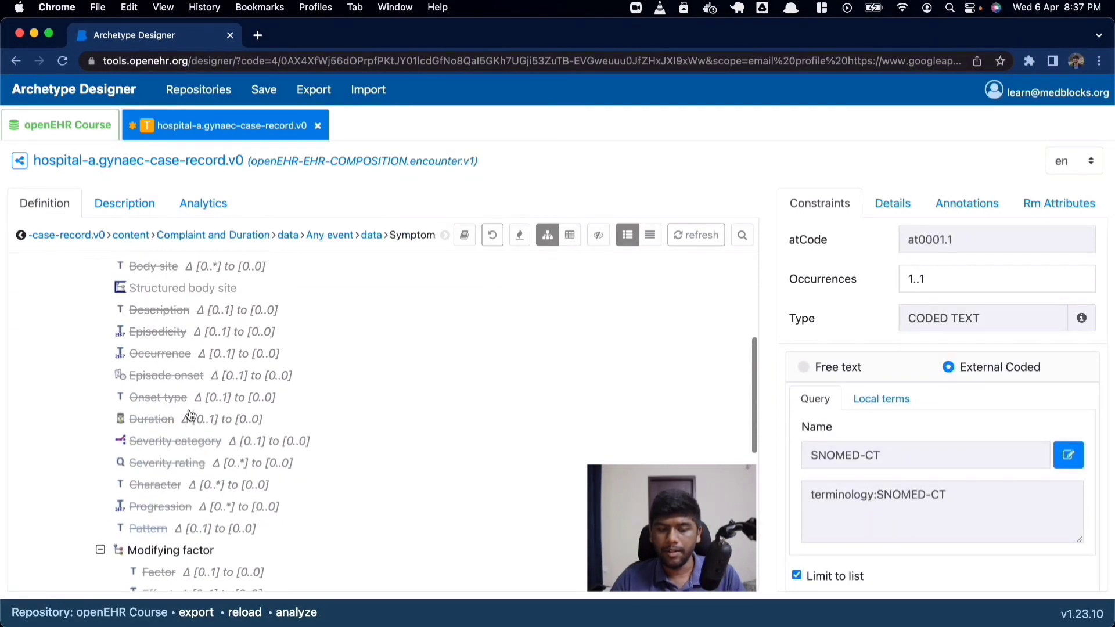
{"action": "left_click", "coordinate": [154, 418]}
{"action": "left_click", "coordinate": [312, 419]}
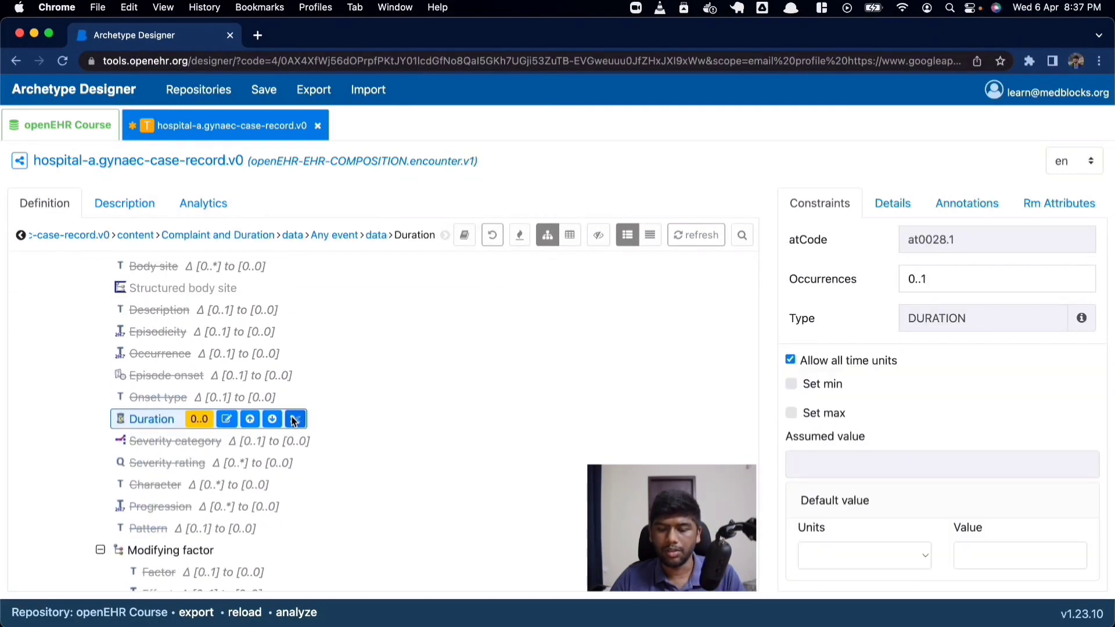
{"action": "scroll", "coordinate": [409, 368], "scroll_direction": "up", "scroll_amount": 3}
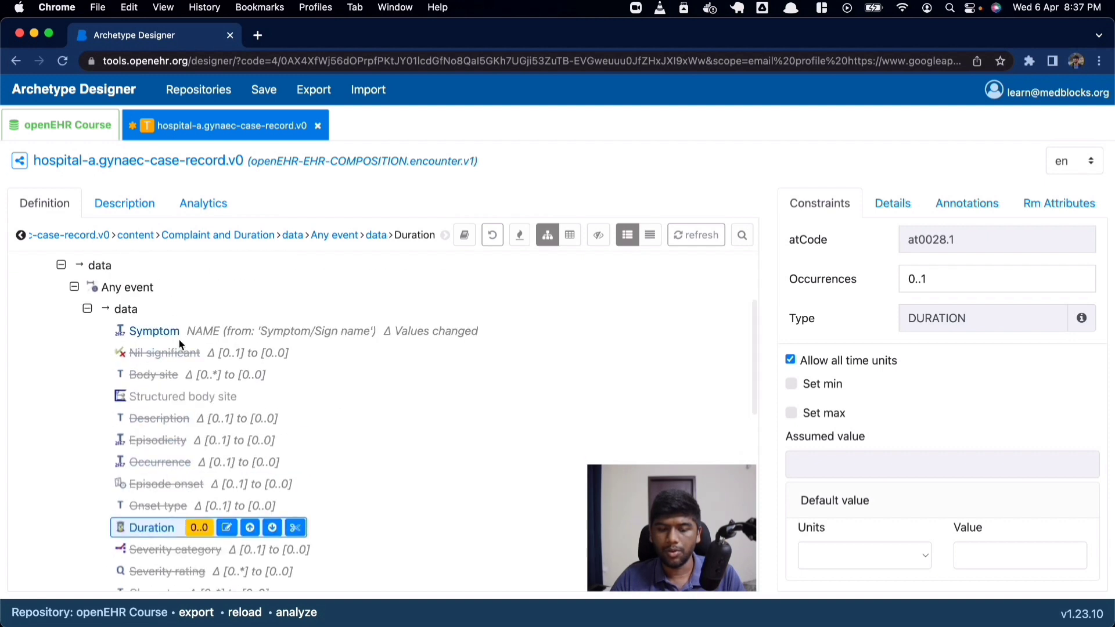
{"action": "left_click", "coordinate": [162, 331]}
{"action": "left_click", "coordinate": [154, 528]}
Rename the Symptom element under Complaint and Duration as Complaint.
{"action": "scroll", "coordinate": [152, 476], "scroll_direction": "up", "scroll_amount": 3}
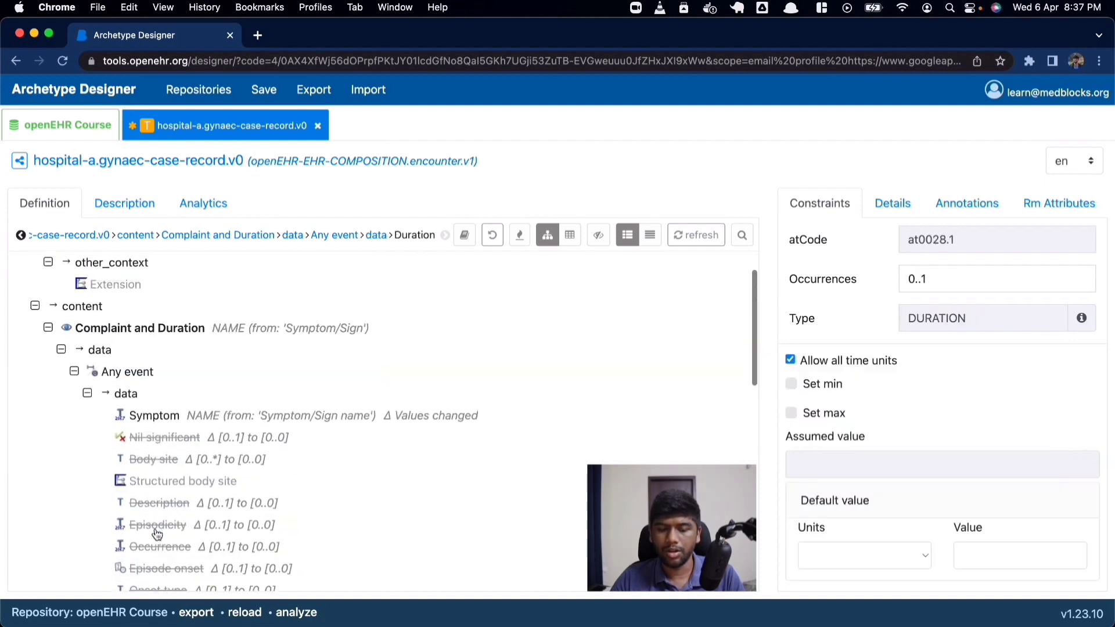
{"action": "double_click", "coordinate": [158, 424]}
{"action": "type", "text": "Complaint"}
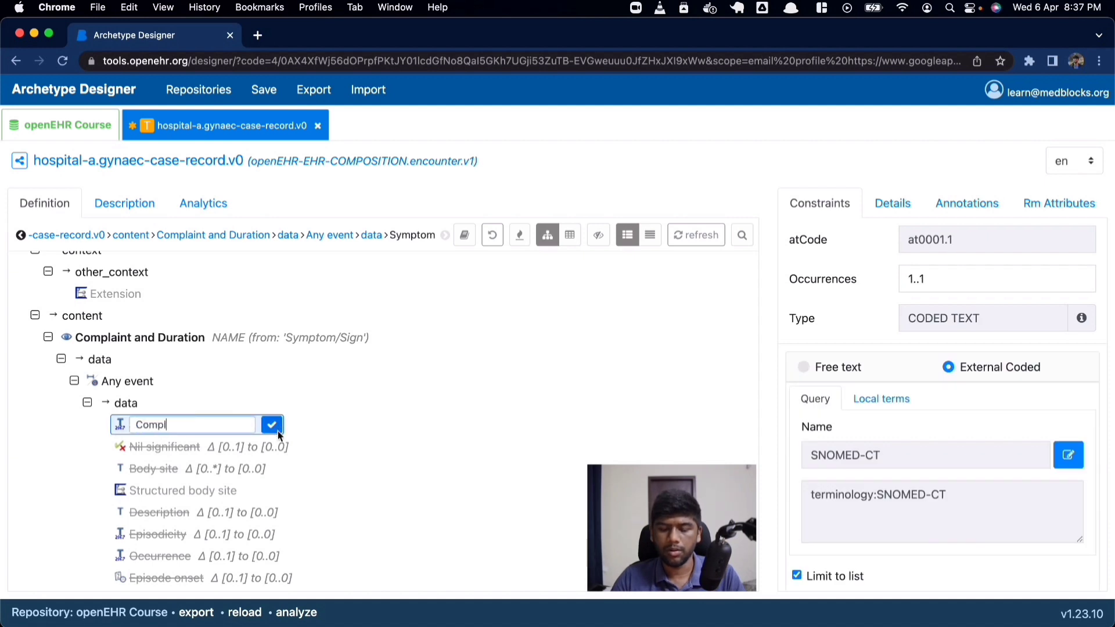
{"action": "left_click", "coordinate": [277, 431]}
Examine the constraints of the Description, Episodicity, Occurrence and Episode onset elements and compare Episode onset with Duration.
{"action": "scroll", "coordinate": [329, 437], "scroll_direction": "down", "scroll_amount": 5}
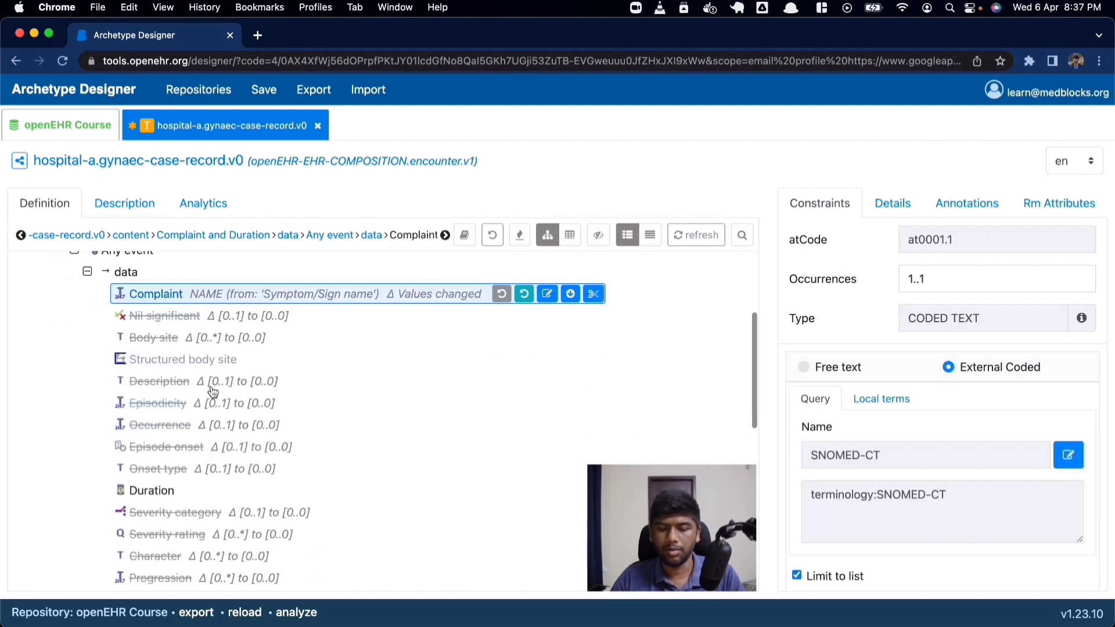
{"action": "scroll", "coordinate": [176, 306], "scroll_direction": "up", "scroll_amount": 4}
{"action": "scroll", "coordinate": [157, 343], "scroll_direction": "down", "scroll_amount": 6}
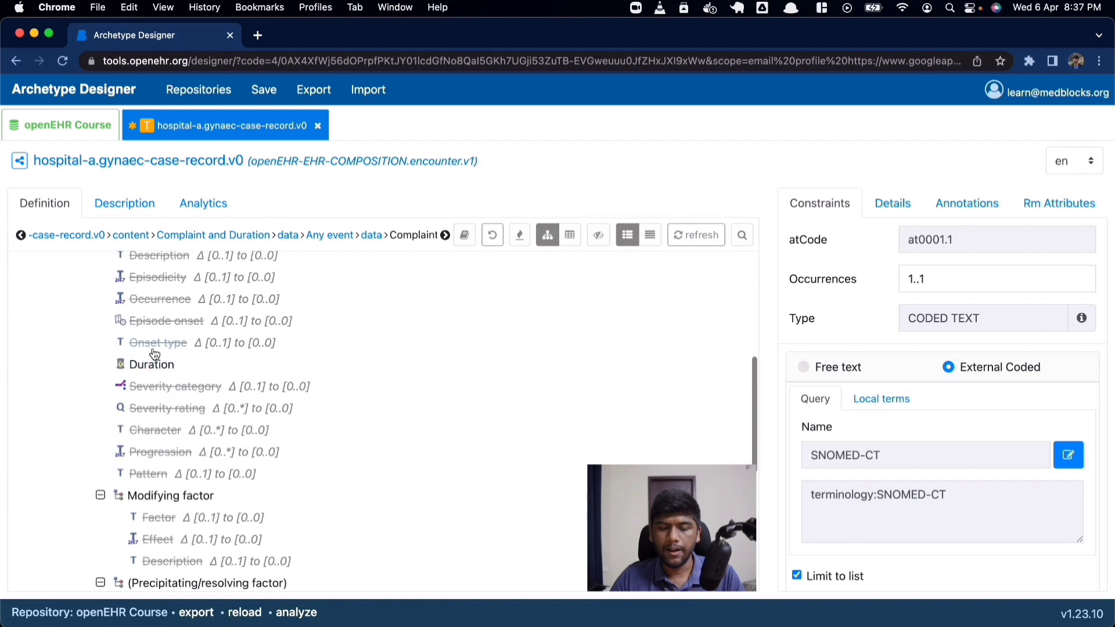
{"action": "scroll", "coordinate": [179, 364], "scroll_direction": "up", "scroll_amount": 3}
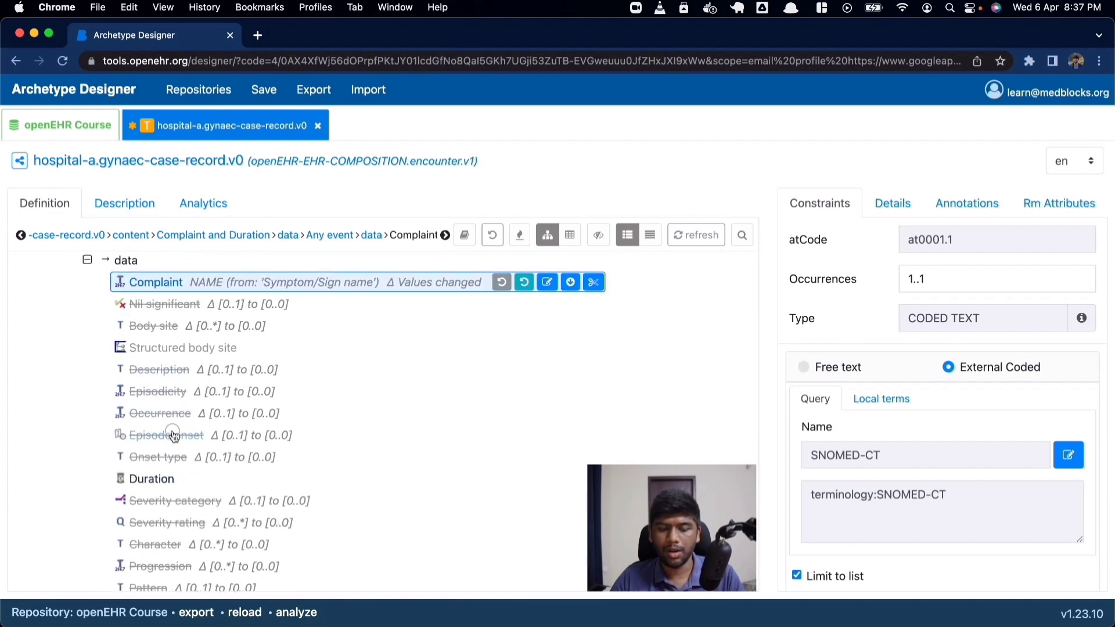
{"action": "left_click", "coordinate": [171, 435]}
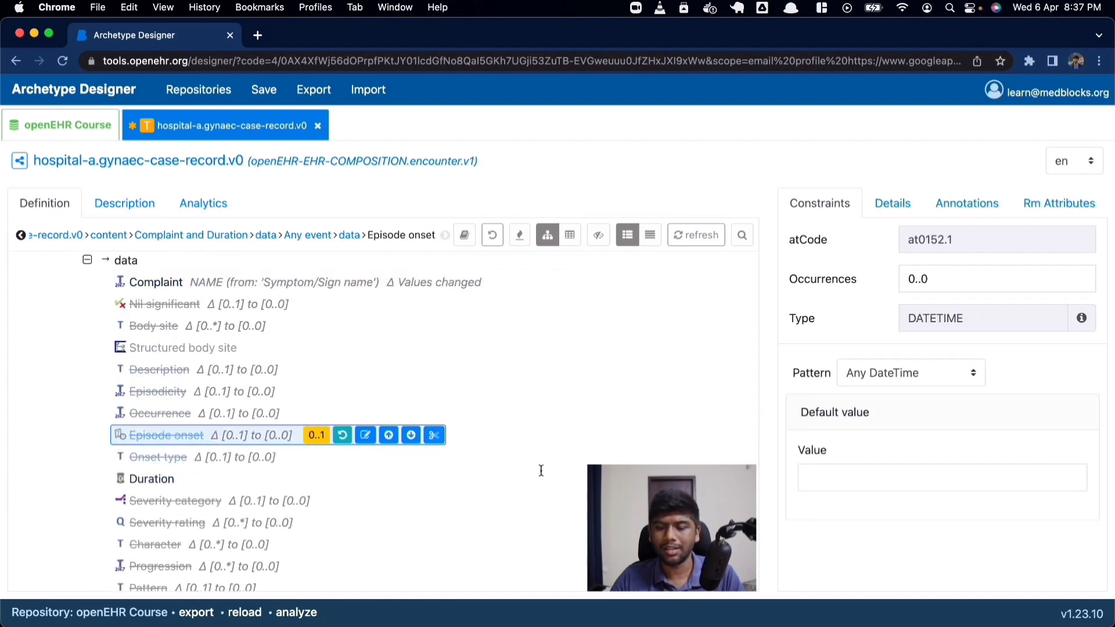
{"action": "left_click", "coordinate": [152, 372]}
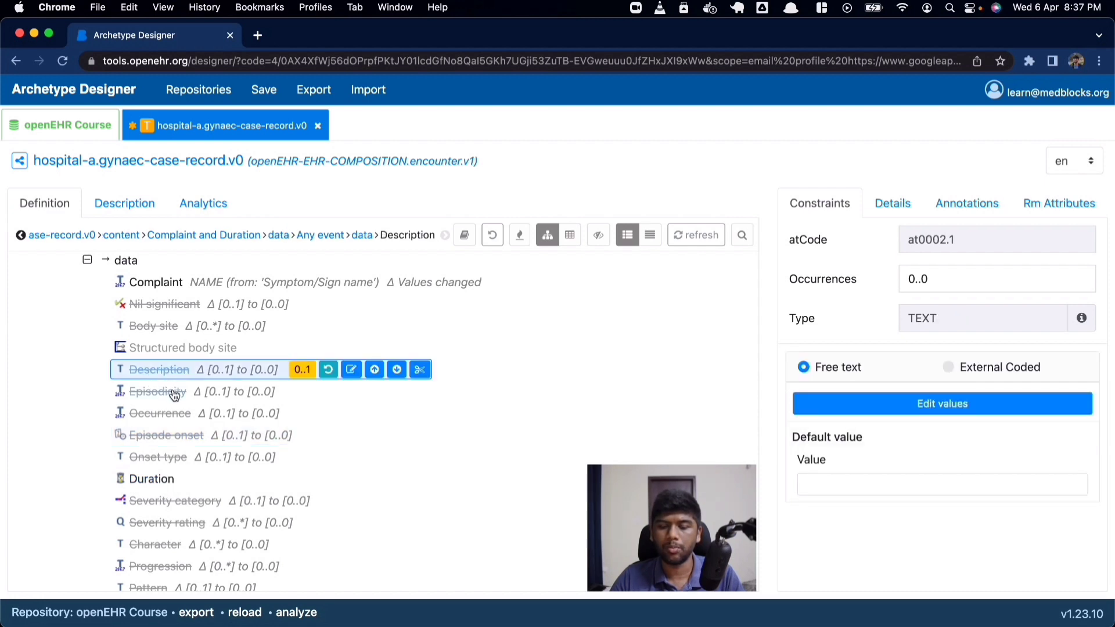
{"action": "left_click", "coordinate": [168, 392]}
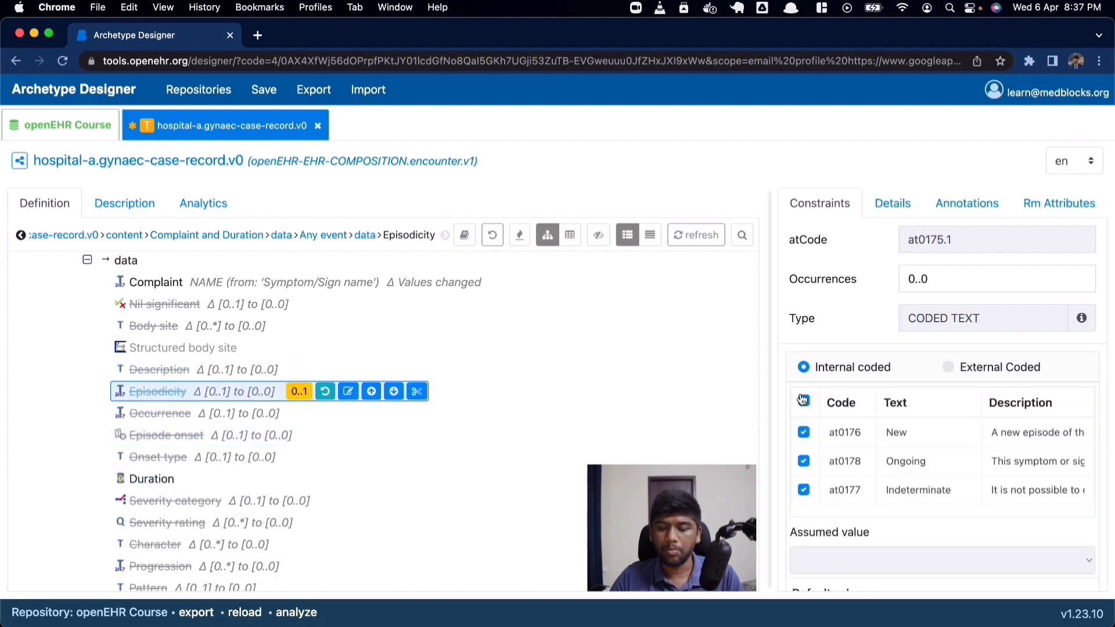
{"action": "left_click", "coordinate": [153, 414]}
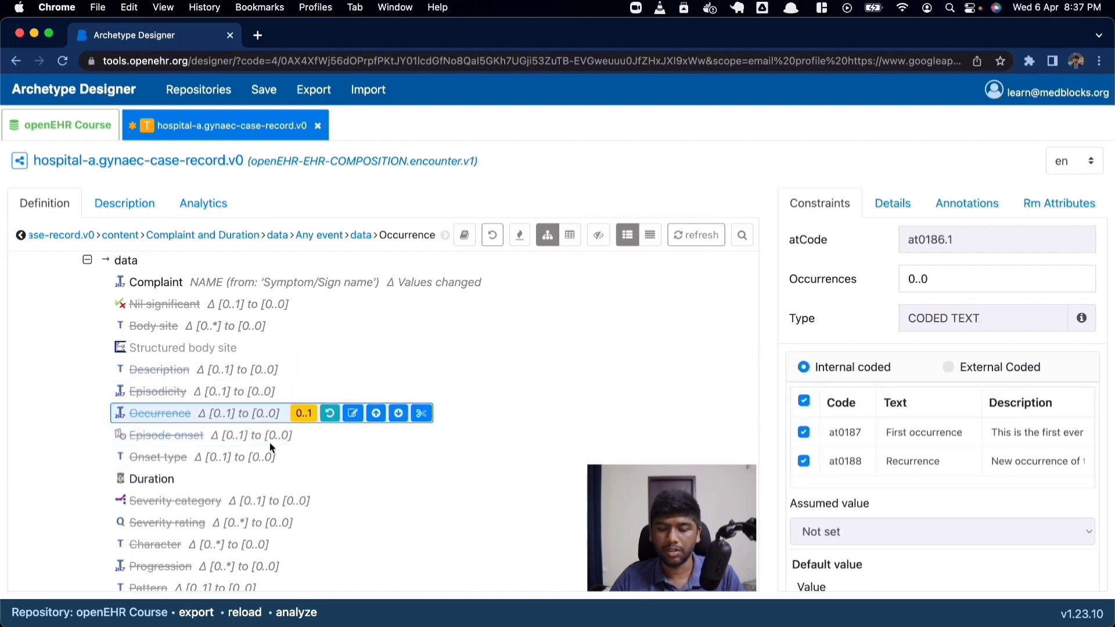
{"action": "left_click", "coordinate": [173, 441]}
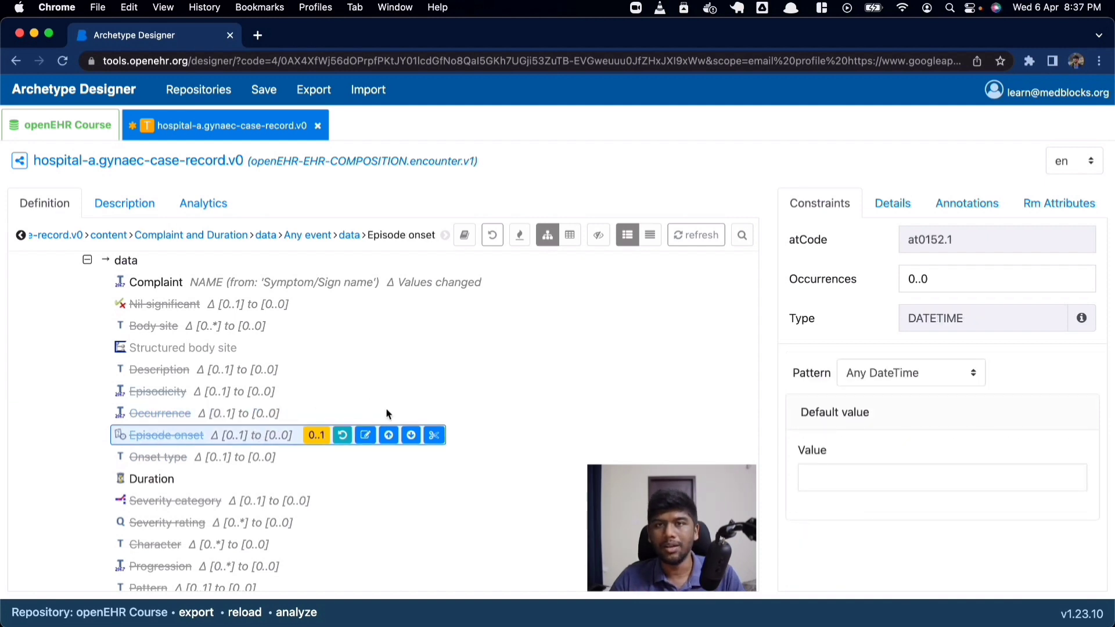
{"action": "left_click", "coordinate": [152, 482]}
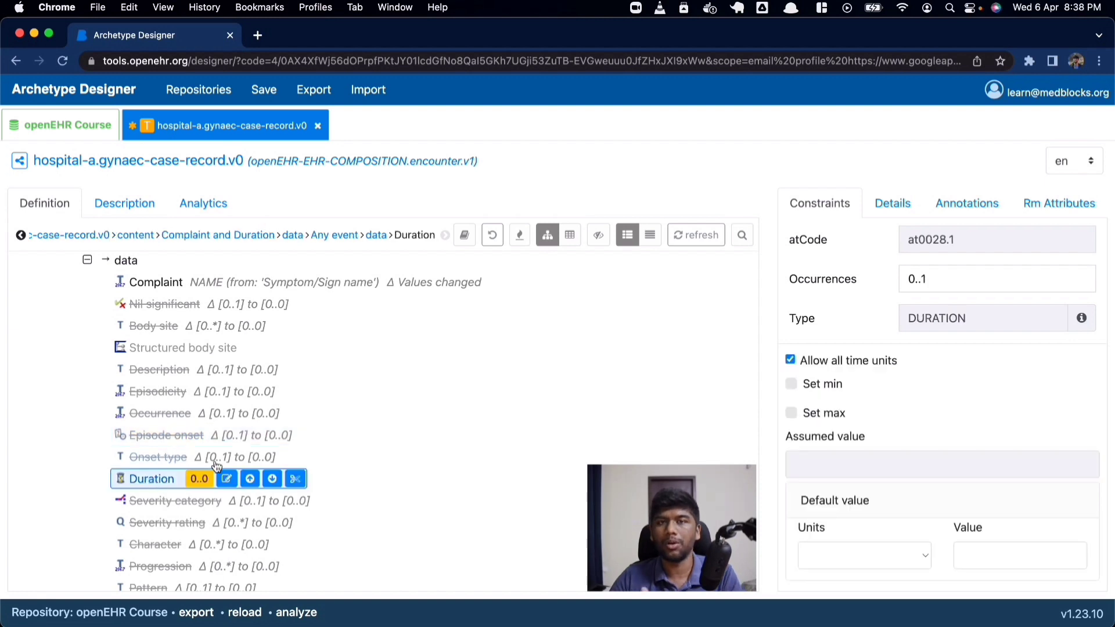
{"action": "left_click", "coordinate": [189, 436]}
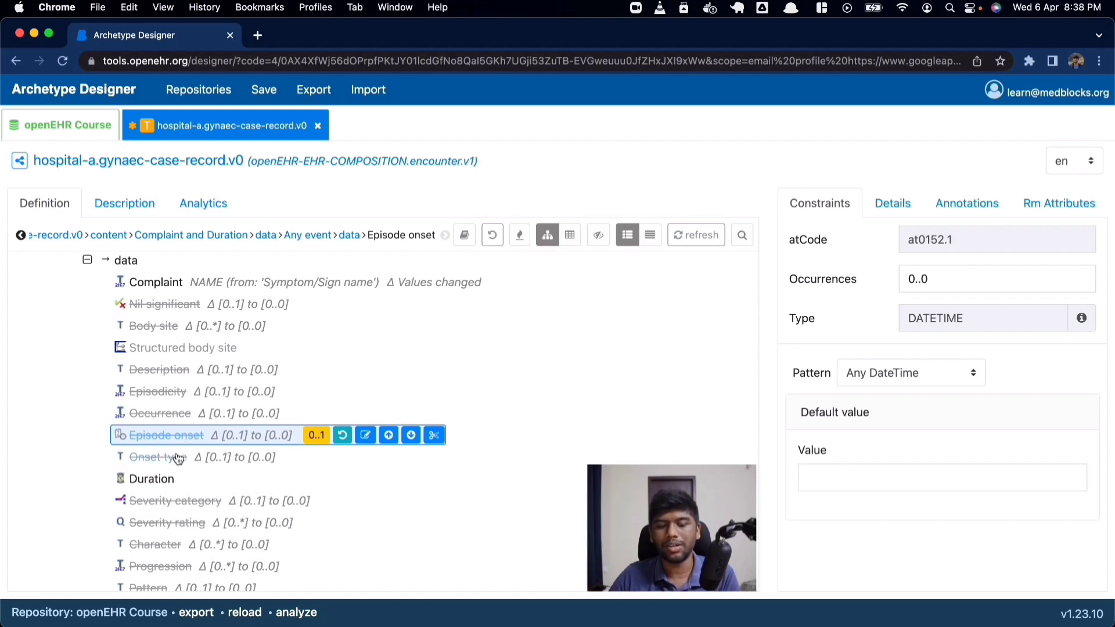
{"action": "left_click", "coordinate": [159, 478]}
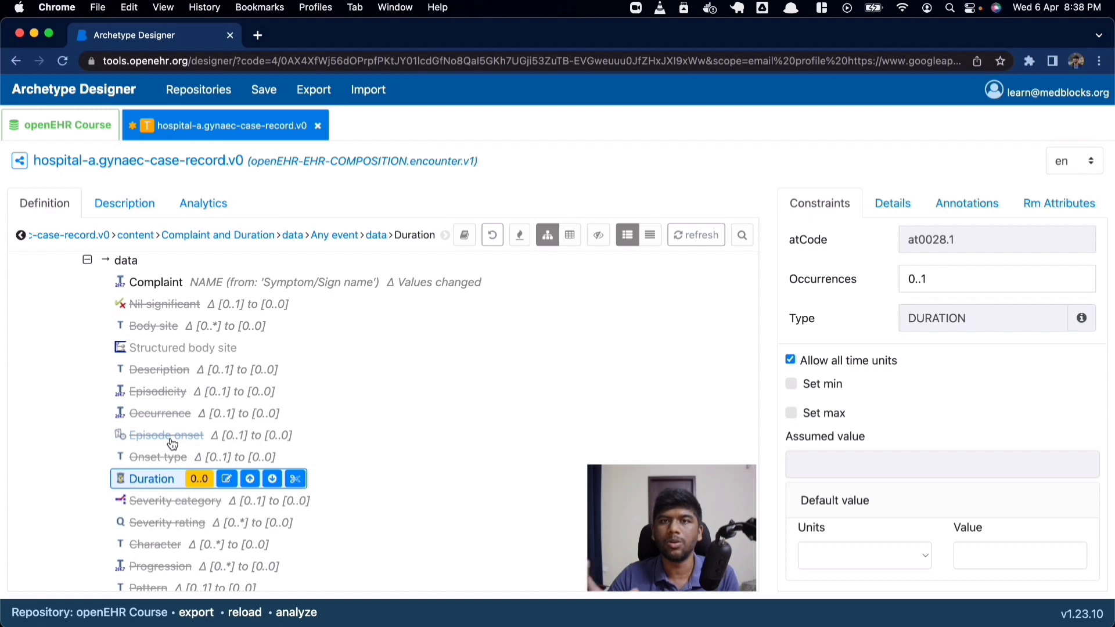
Check the Complaint and Duration heading in the case record PDF against the Complaint and Duration elements kept in the template.
{"action": "key", "text": "super+Tab"}
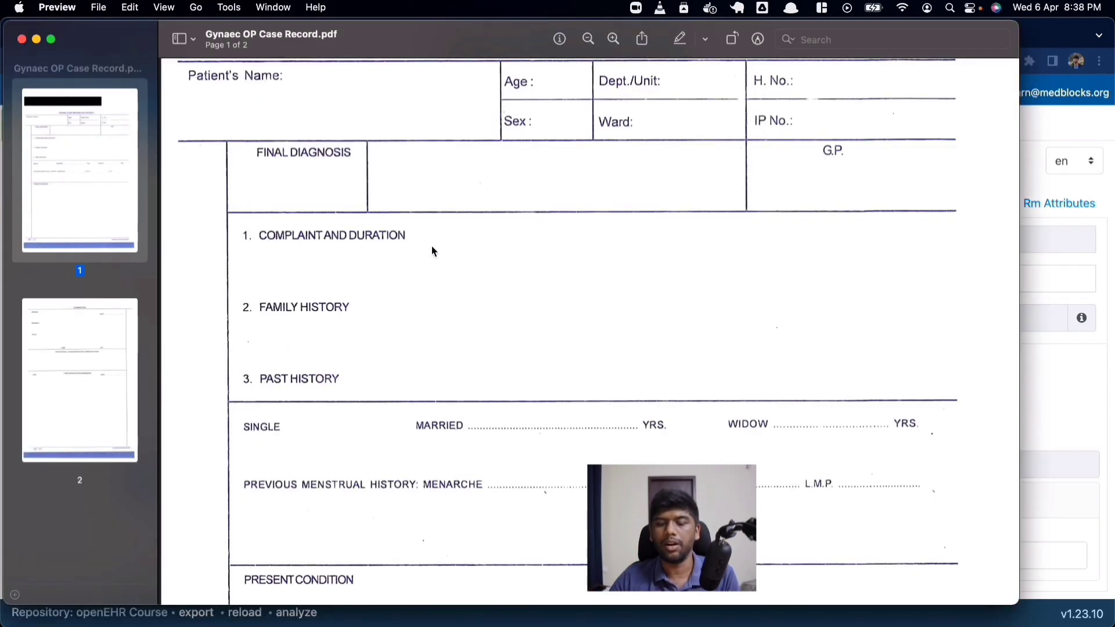
{"action": "key", "text": "super+Tab"}
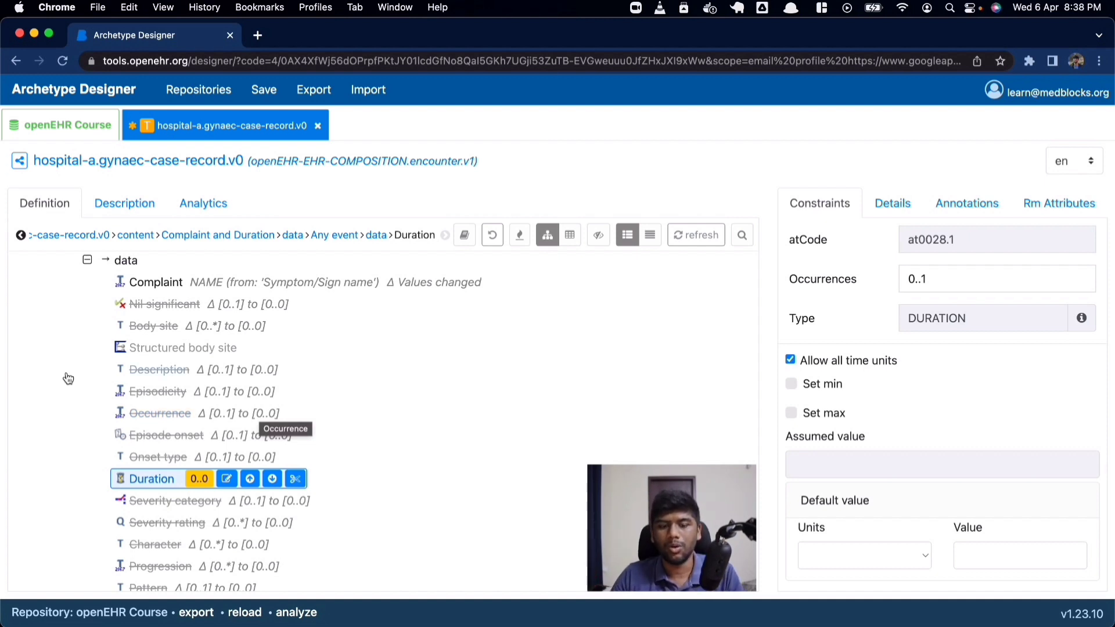
{"action": "scroll", "coordinate": [156, 372], "scroll_direction": "up", "scroll_amount": 2}
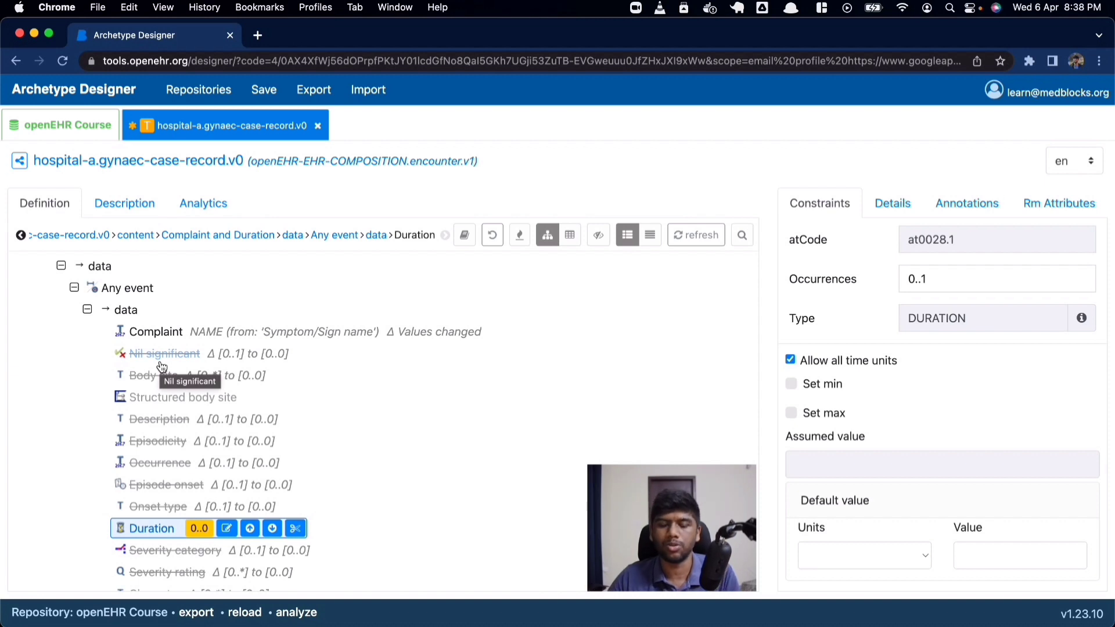
{"action": "scroll", "coordinate": [152, 341], "scroll_direction": "up", "scroll_amount": 2}
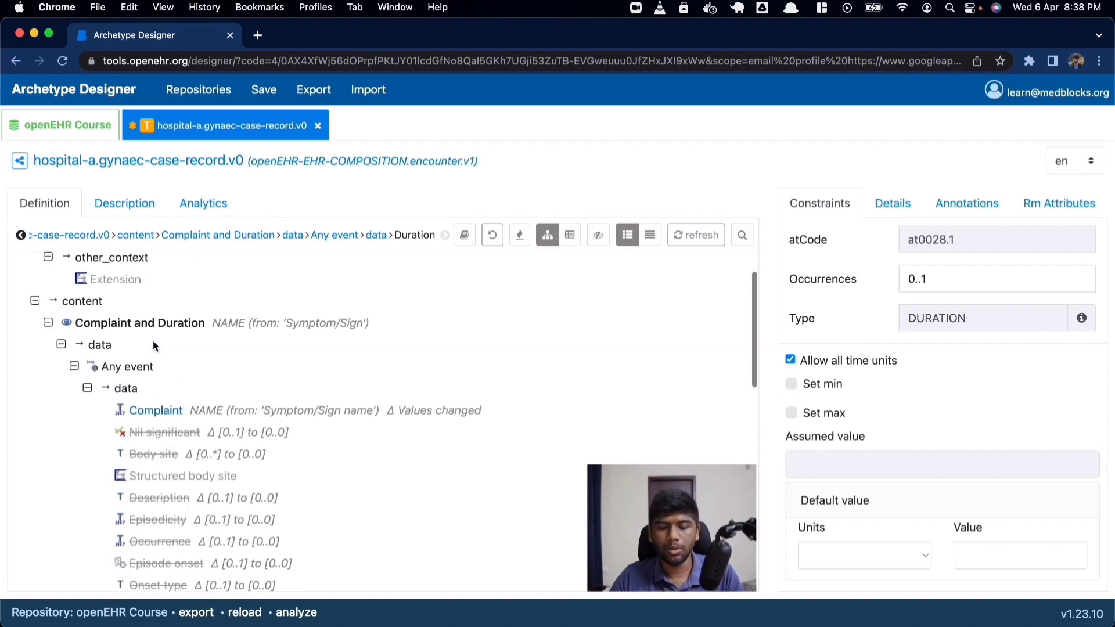
{"action": "left_click", "coordinate": [49, 327]}
{"action": "left_click", "coordinate": [52, 378]}
{"action": "scroll", "coordinate": [86, 386], "scroll_direction": "down", "scroll_amount": 3}
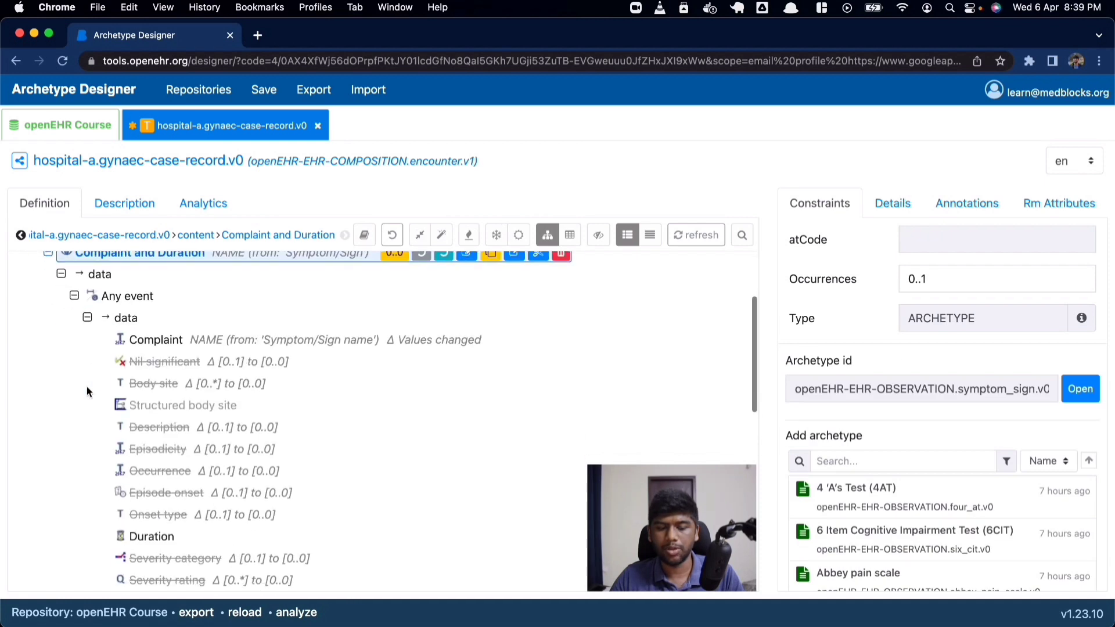
{"action": "left_click", "coordinate": [146, 339]}
{"action": "scroll", "coordinate": [210, 400], "scroll_direction": "down", "scroll_amount": 3}
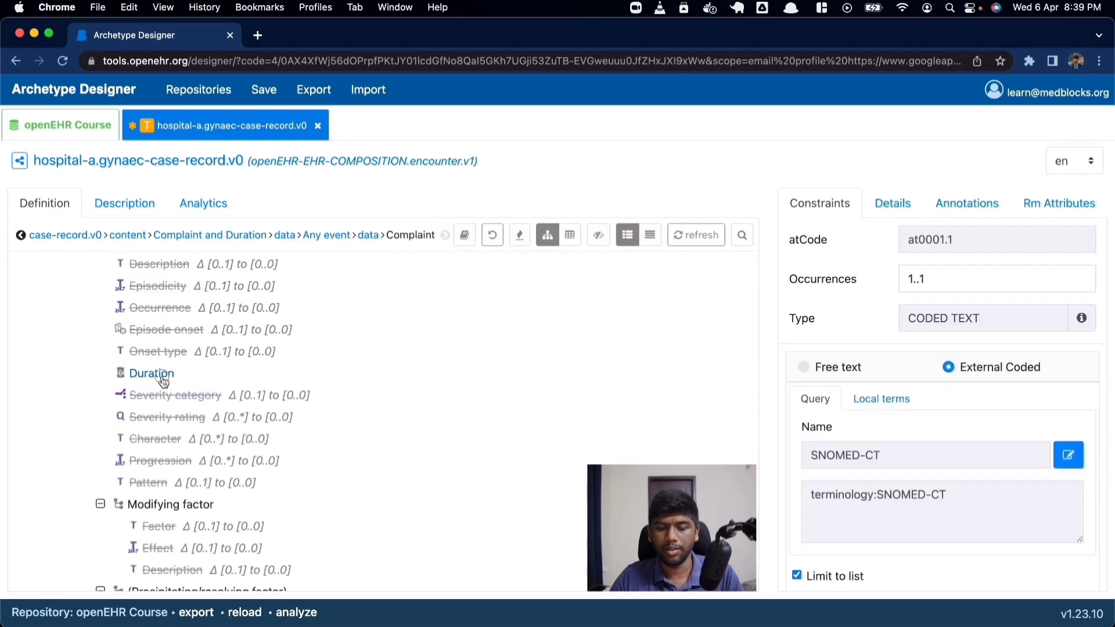
{"action": "left_click", "coordinate": [153, 373]}
Exclude the Modifying factor and Precipitating/resolving factor clusters by setting their occurrences to 0..0, and check the remaining elements.
{"action": "left_click", "coordinate": [167, 415]}
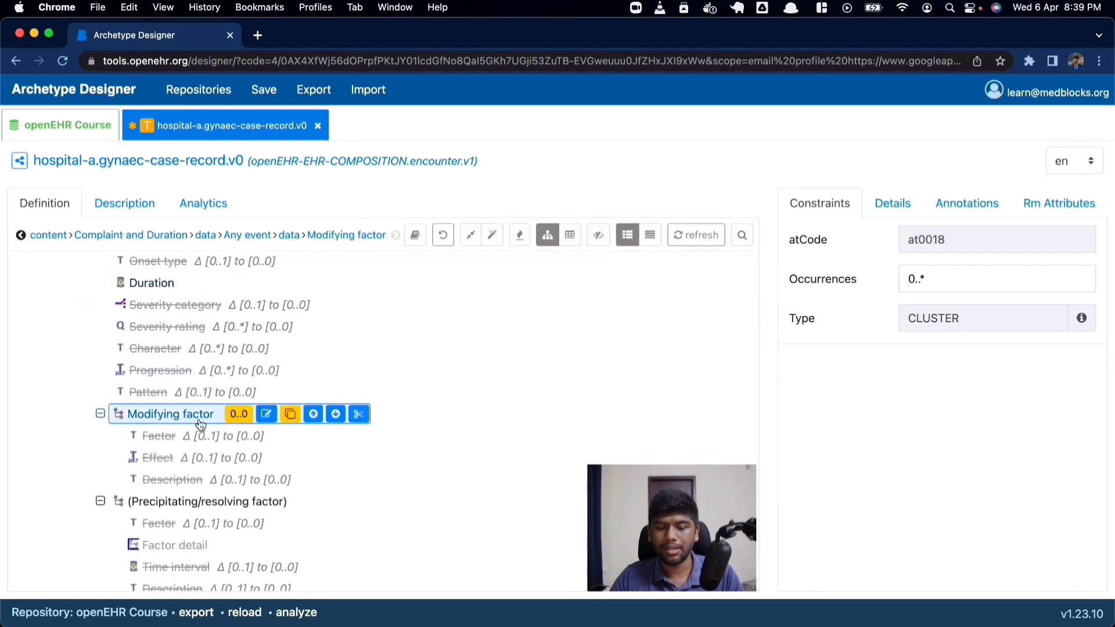
{"action": "left_click", "coordinate": [237, 413]}
{"action": "left_click", "coordinate": [221, 504]}
{"action": "left_click", "coordinate": [316, 505]}
{"action": "scroll", "coordinate": [243, 430], "scroll_direction": "down", "scroll_amount": 2}
{"action": "scroll", "coordinate": [242, 429], "scroll_direction": "down", "scroll_amount": 4}
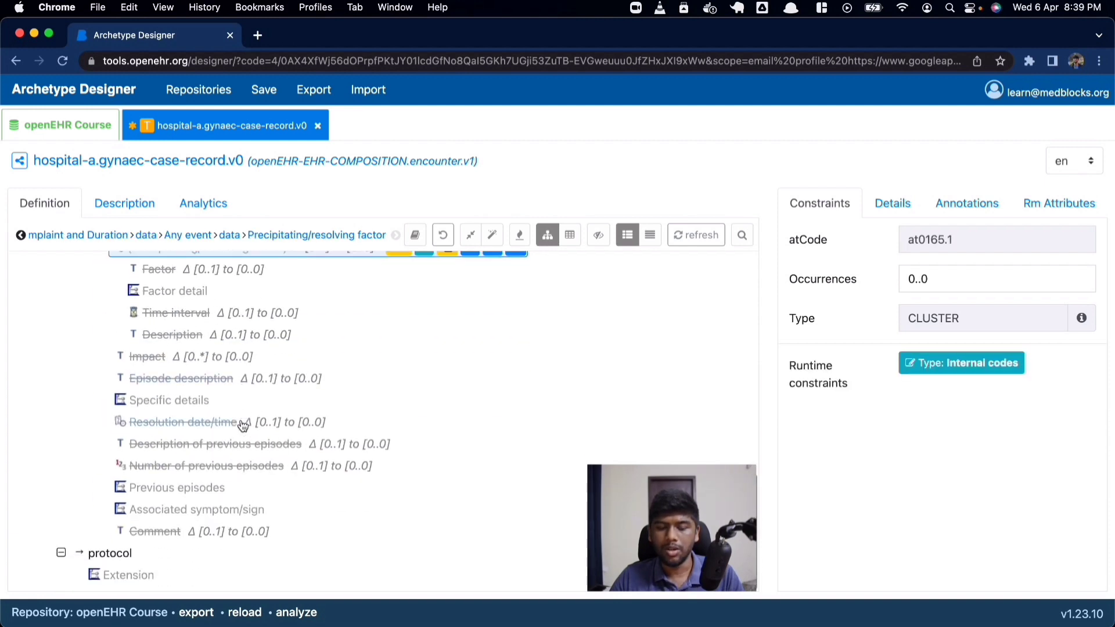
{"action": "scroll", "coordinate": [242, 430], "scroll_direction": "up", "scroll_amount": 5}
{"action": "left_click", "coordinate": [129, 340]}
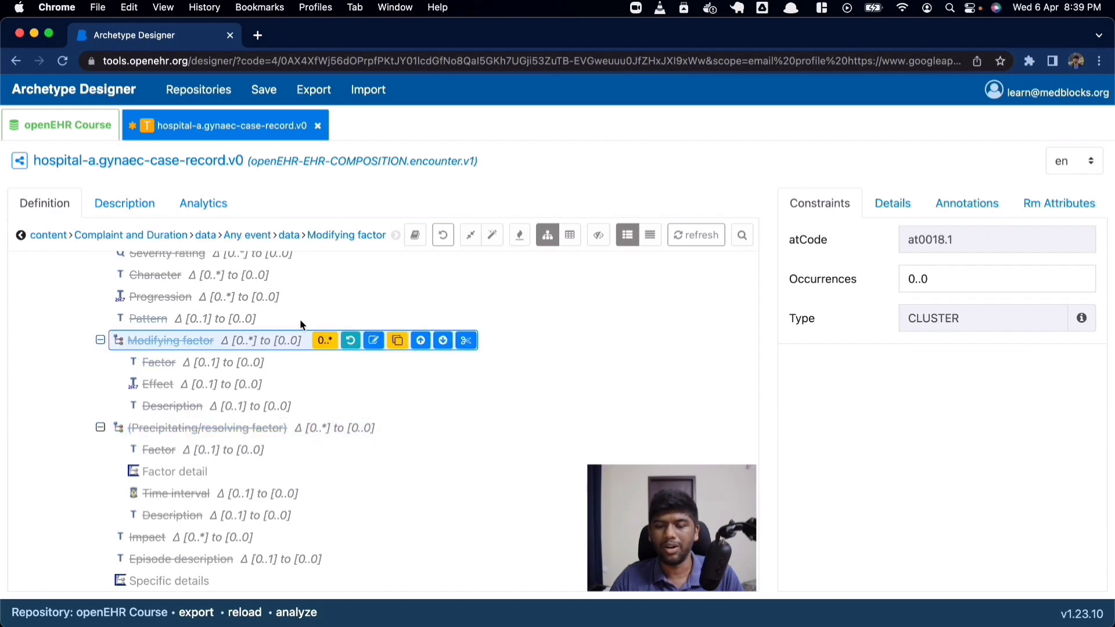
Review the data elements under Complaint and Duration and examine the constraints of the Complaint element.
{"action": "scroll", "coordinate": [176, 365], "scroll_direction": "up", "scroll_amount": 4}
{"action": "scroll", "coordinate": [176, 364], "scroll_direction": "up", "scroll_amount": 4}
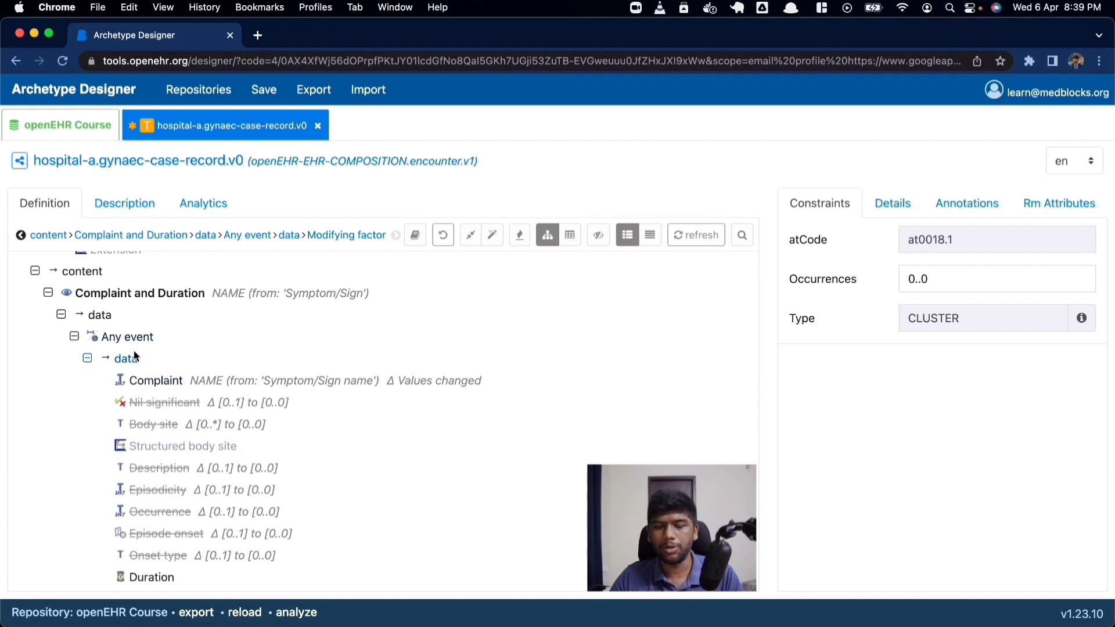
{"action": "left_click", "coordinate": [88, 359]}
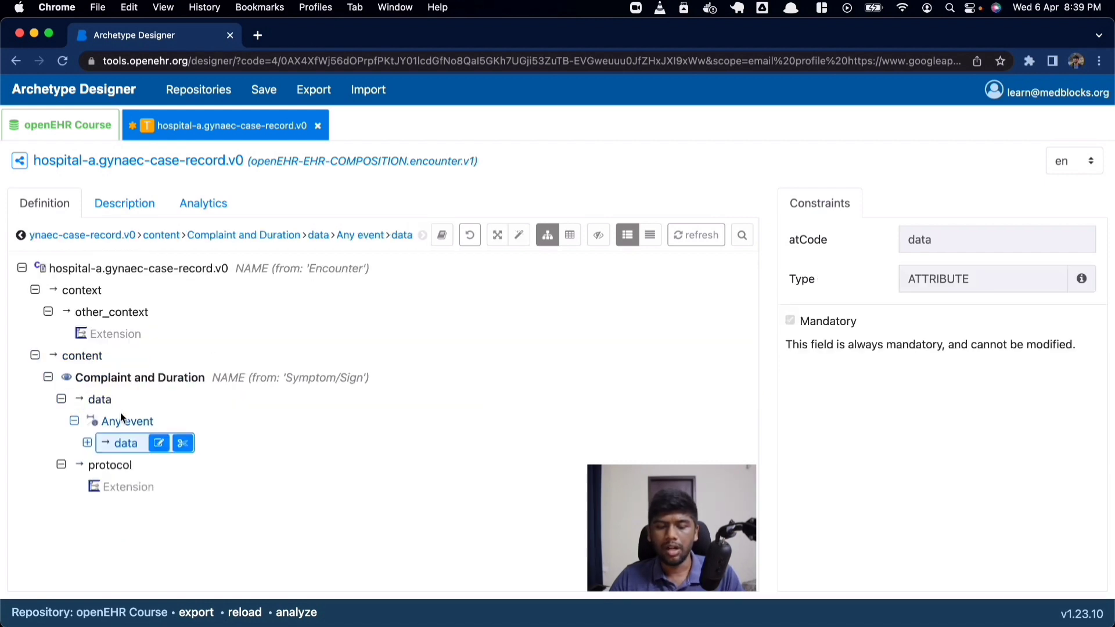
{"action": "left_click", "coordinate": [87, 443]}
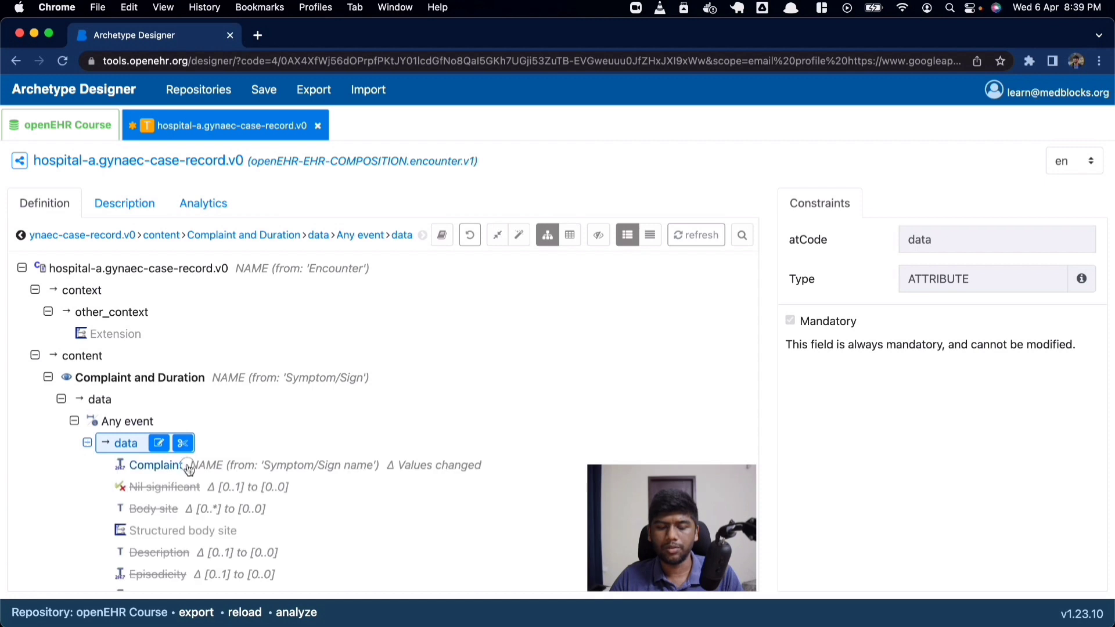
{"action": "left_click", "coordinate": [136, 466]}
{"action": "scroll", "coordinate": [221, 451], "scroll_direction": "down", "scroll_amount": 5}
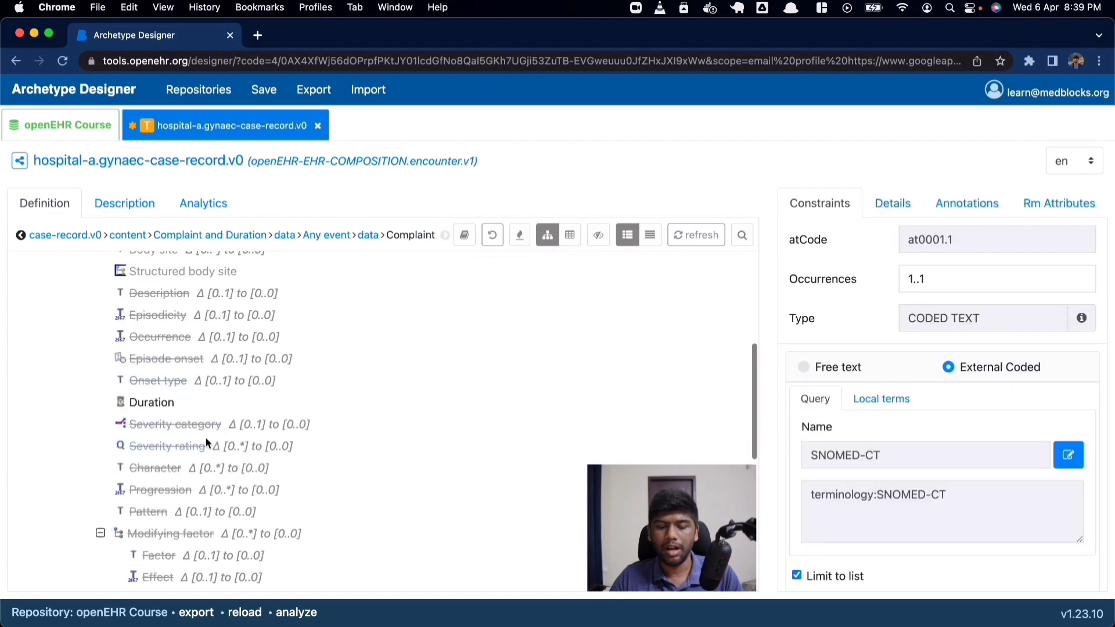
Examine the constraints of the Duration element and the time units offered for its default value.
{"action": "left_click", "coordinate": [168, 412]}
{"action": "scroll", "coordinate": [945, 382], "scroll_direction": "down", "scroll_amount": 1}
{"action": "left_click", "coordinate": [901, 555]}
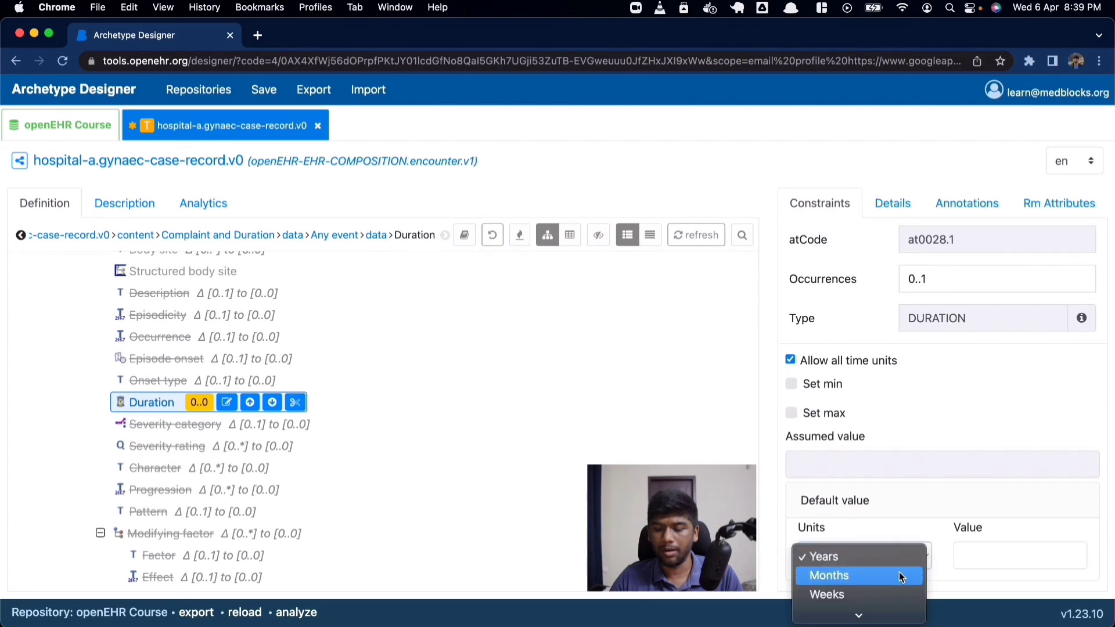
{"action": "left_click", "coordinate": [938, 553]}
{"action": "left_click", "coordinate": [882, 562]}
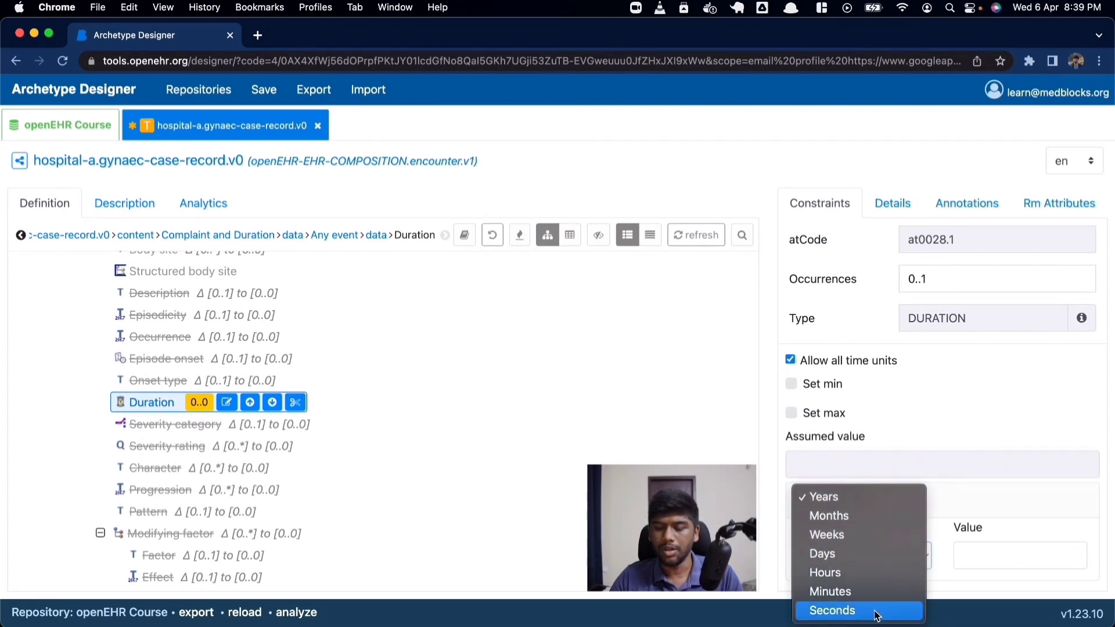
{"action": "left_click", "coordinate": [983, 412]}
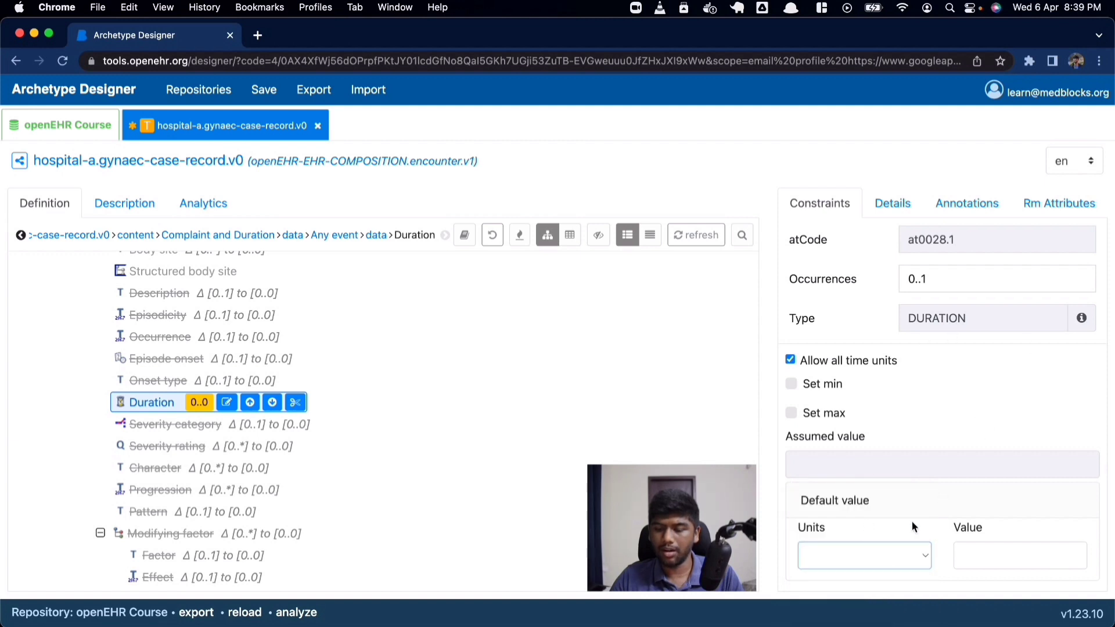
{"action": "left_click", "coordinate": [887, 565]}
{"action": "left_click", "coordinate": [977, 421]}
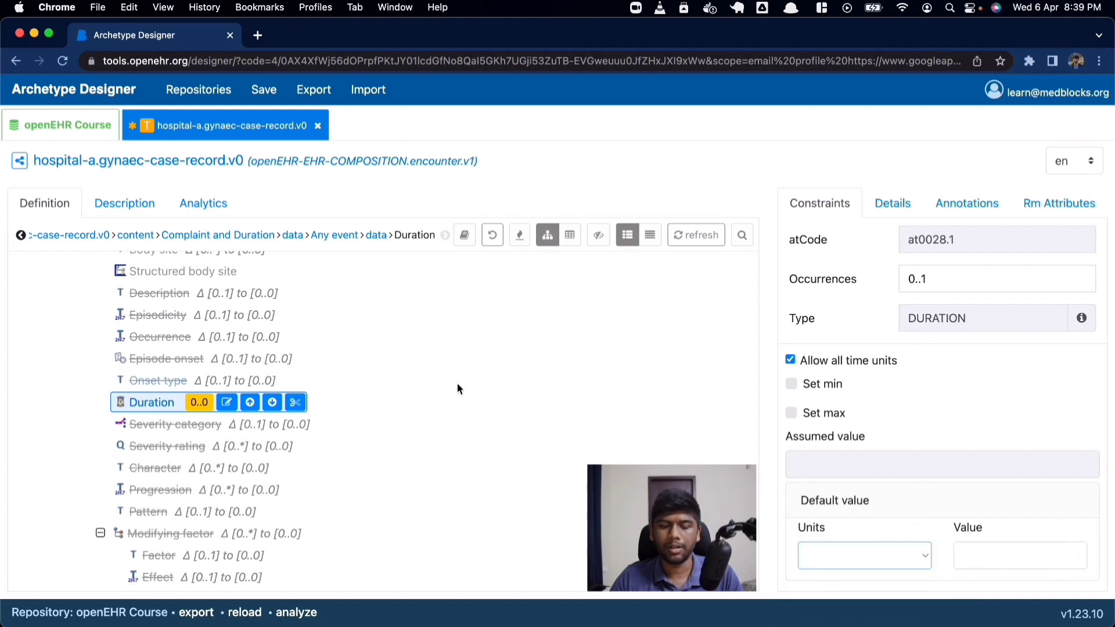
Look through the excluded elements of Complaint and Duration and recheck the terminology binding of the Complaint element.
{"action": "scroll", "coordinate": [458, 382], "scroll_direction": "down", "scroll_amount": 3}
{"action": "scroll", "coordinate": [175, 458], "scroll_direction": "down", "scroll_amount": 4}
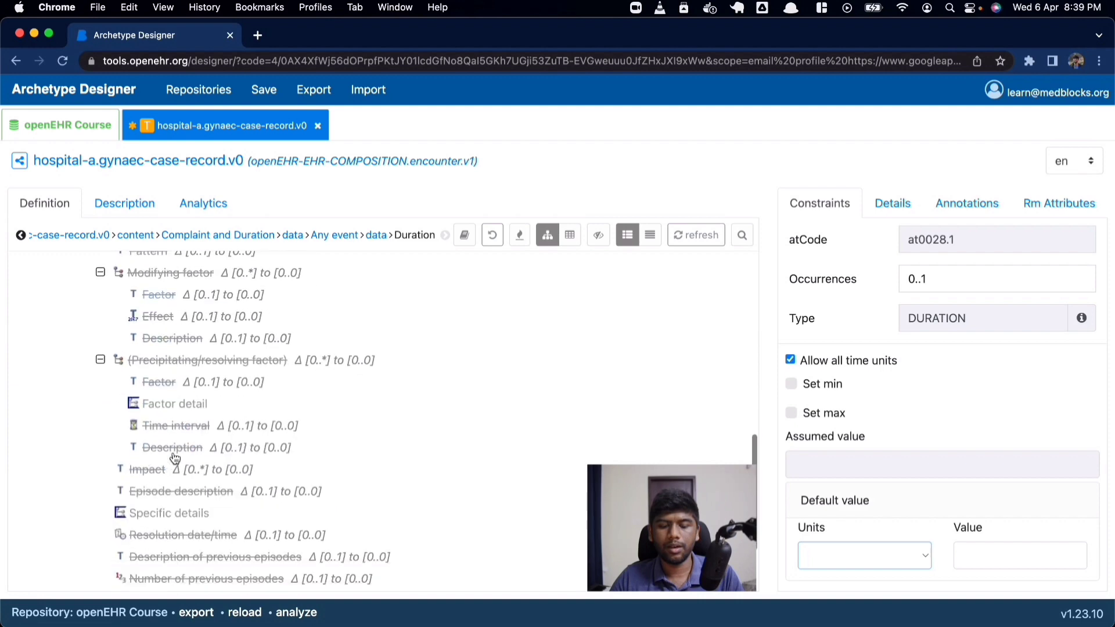
{"action": "scroll", "coordinate": [175, 458], "scroll_direction": "up", "scroll_amount": 11}
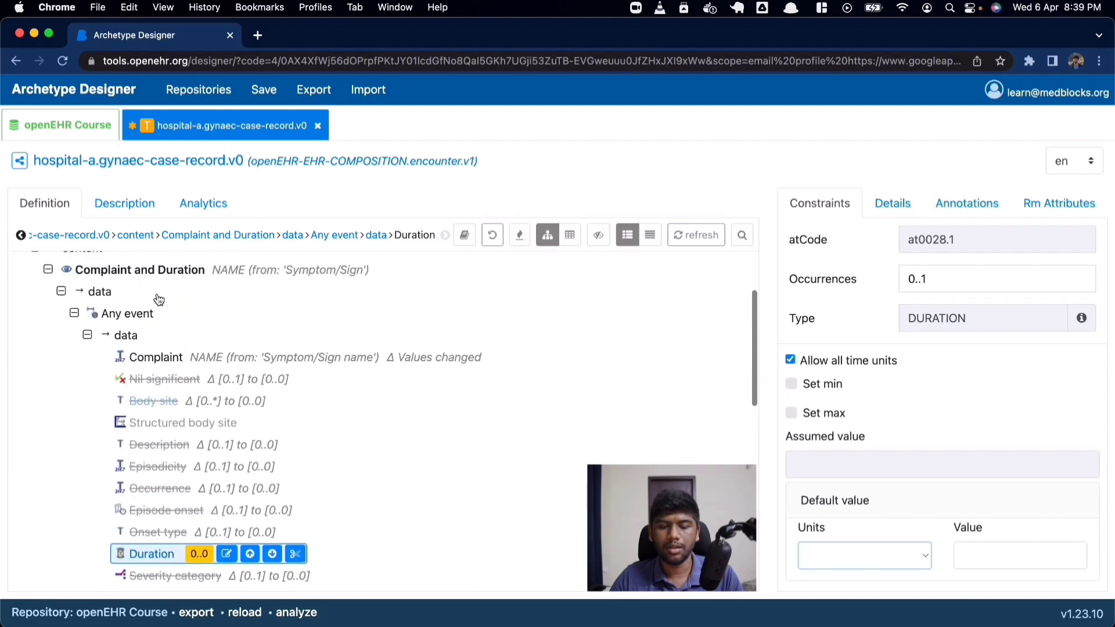
{"action": "left_click", "coordinate": [156, 357]}
{"action": "scroll", "coordinate": [862, 457], "scroll_direction": "down", "scroll_amount": 2}
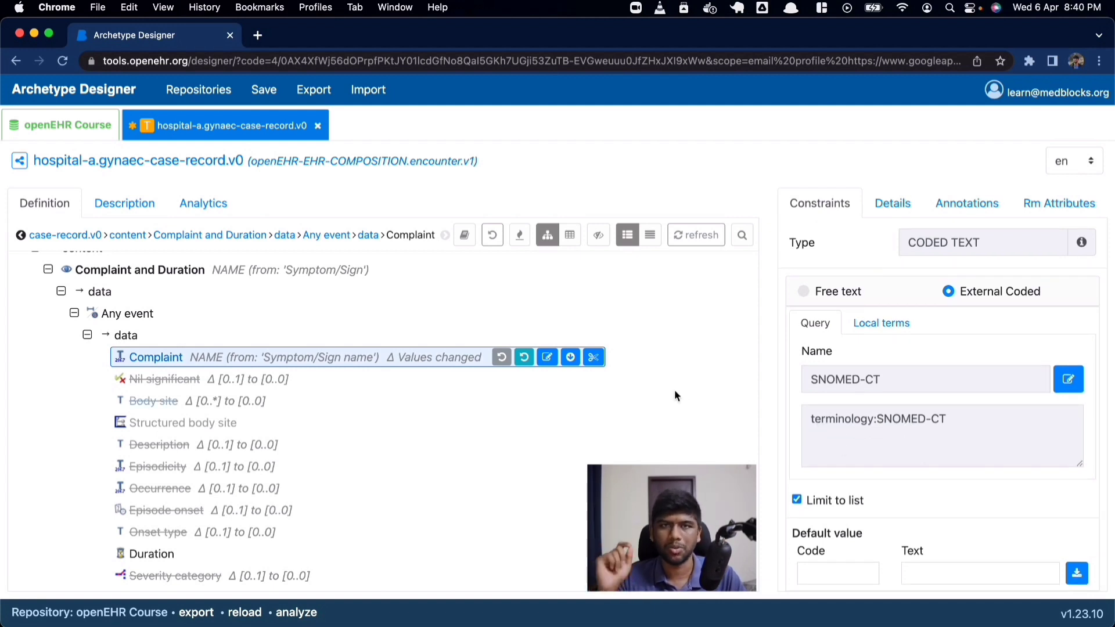
{"action": "scroll", "coordinate": [674, 395], "scroll_direction": "up", "scroll_amount": 1}
{"action": "scroll", "coordinate": [674, 389], "scroll_direction": "down", "scroll_amount": 5}
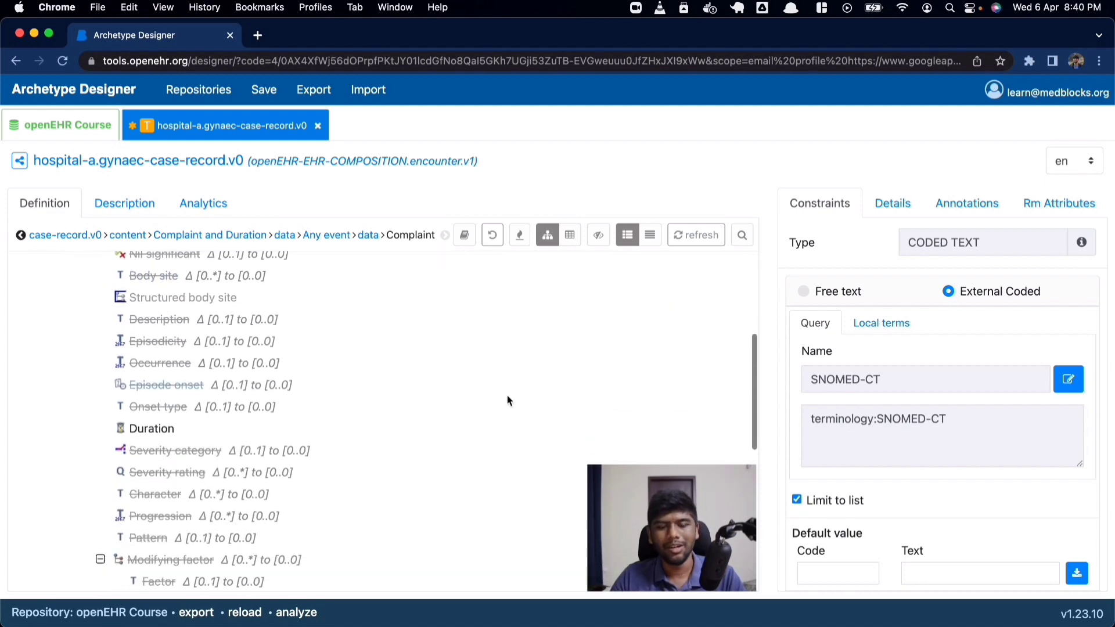
{"action": "scroll", "coordinate": [324, 403], "scroll_direction": "up", "scroll_amount": 5}
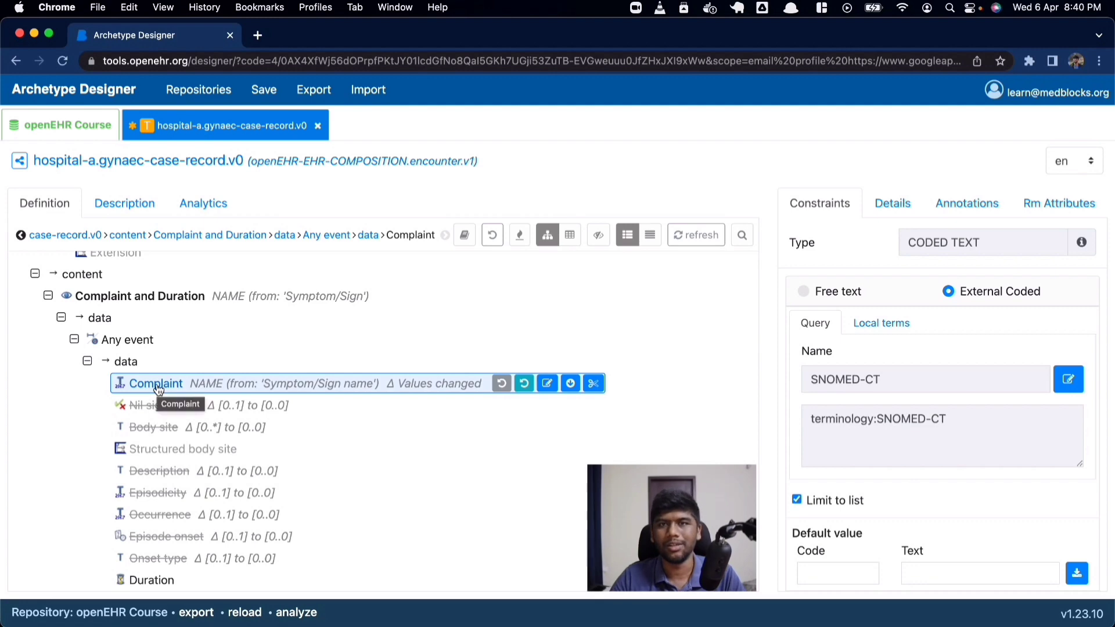
Check the next heading in the case record PDF and add the Family history archetype openEHR-EHR-EVALUATION.family_history.v2 to the template's content.
{"action": "left_click", "coordinate": [74, 340]}
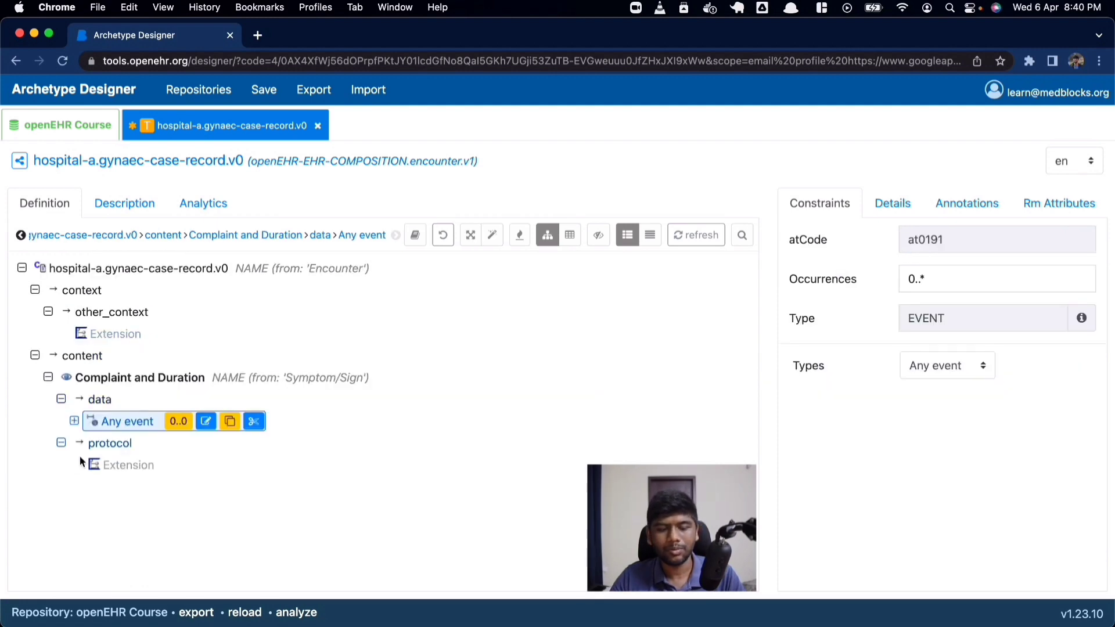
{"action": "left_click", "coordinate": [129, 380]}
{"action": "key", "text": "super+Tab"}
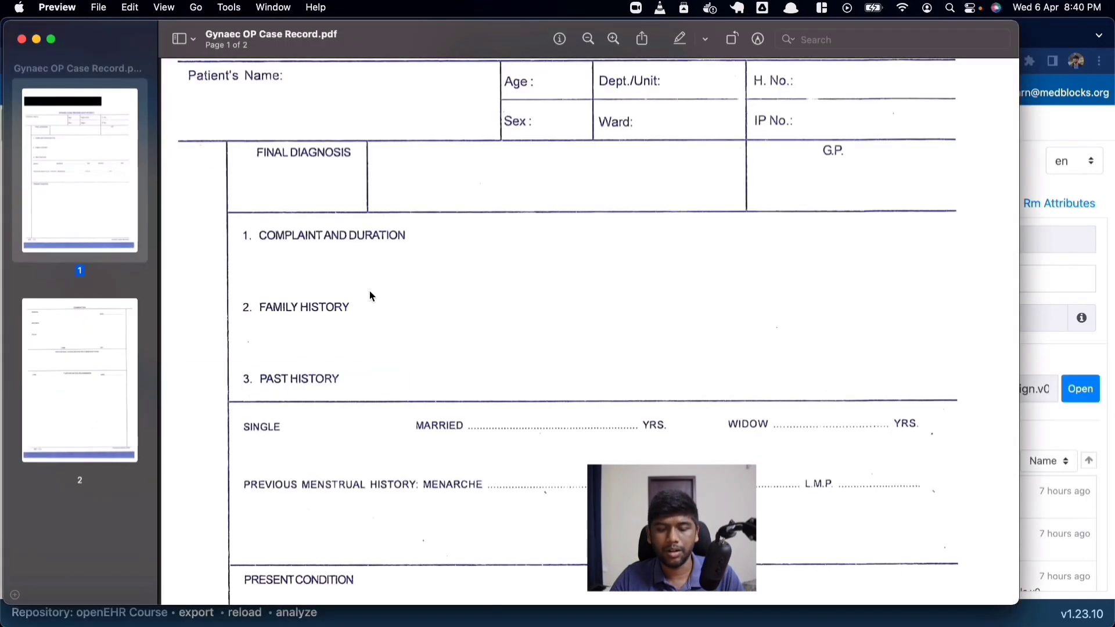
{"action": "key", "text": "super+Tab"}
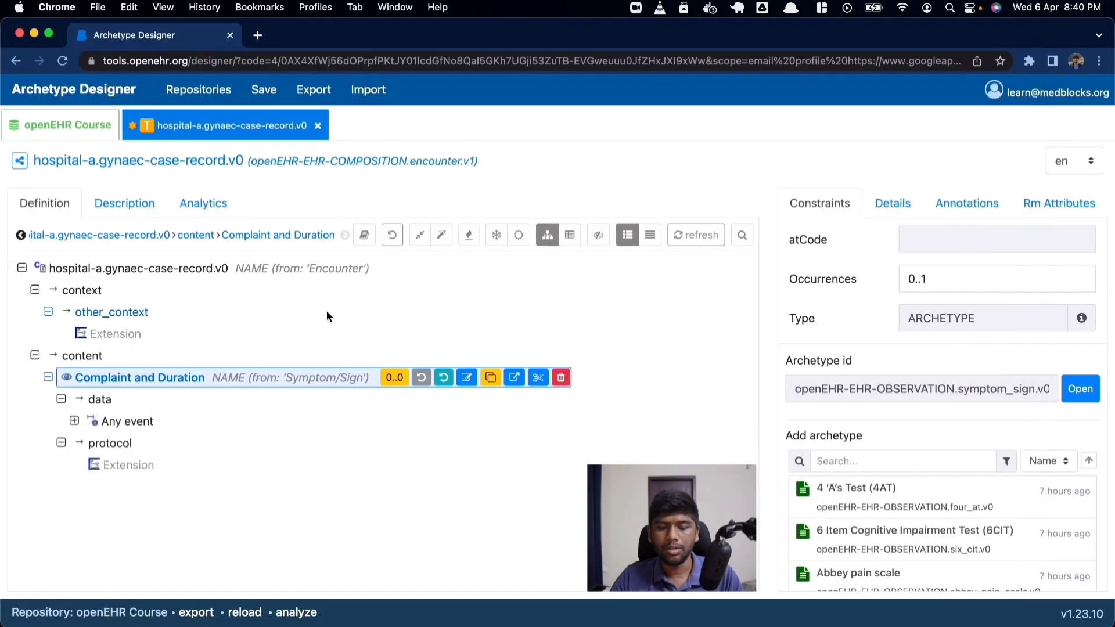
{"action": "left_click", "coordinate": [857, 458]}
{"action": "type", "text": "Famil"}
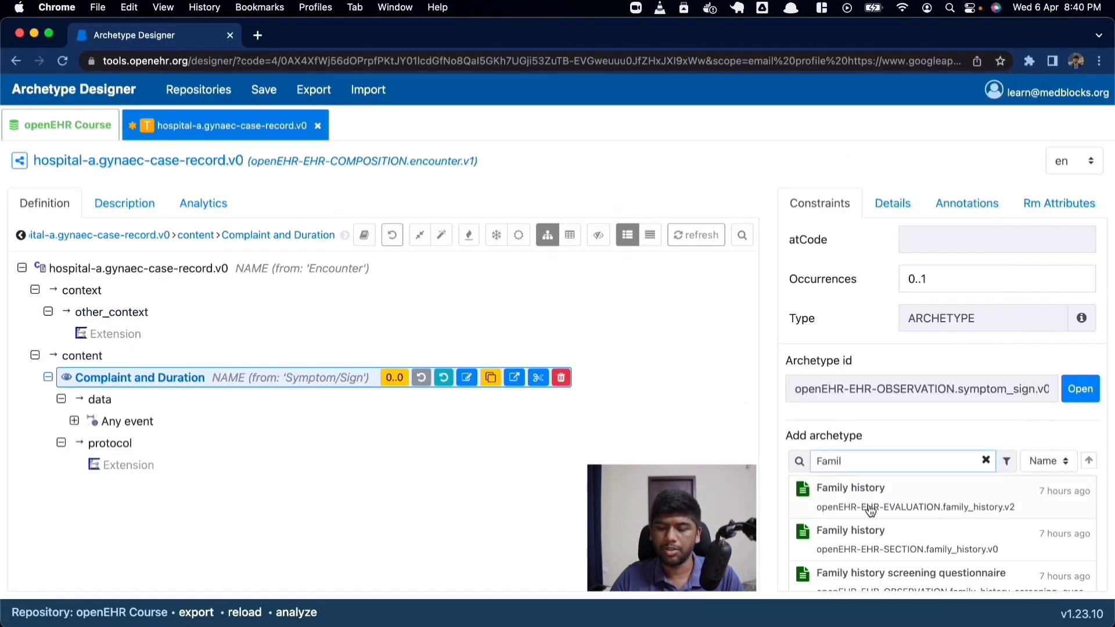
{"action": "left_click_drag", "start_coordinate": [1012, 511], "coordinate": [340, 410]}
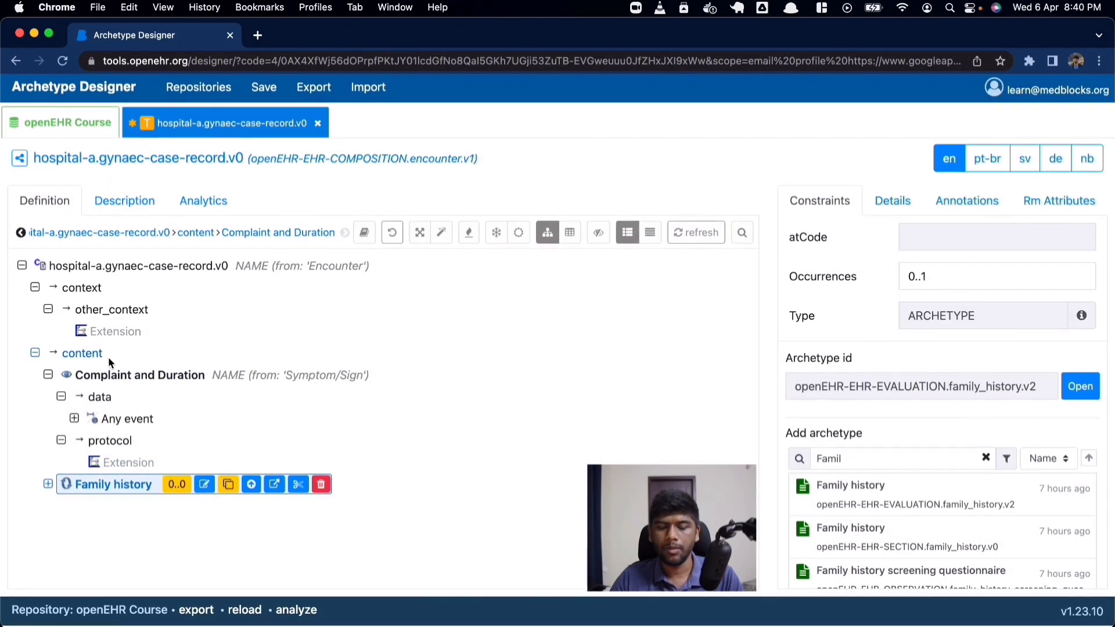
Collapse Complaint and Duration, expand the Family history data, and examine its Summary element and Per problem cluster.
{"action": "left_click", "coordinate": [48, 377]}
{"action": "left_click", "coordinate": [48, 397]}
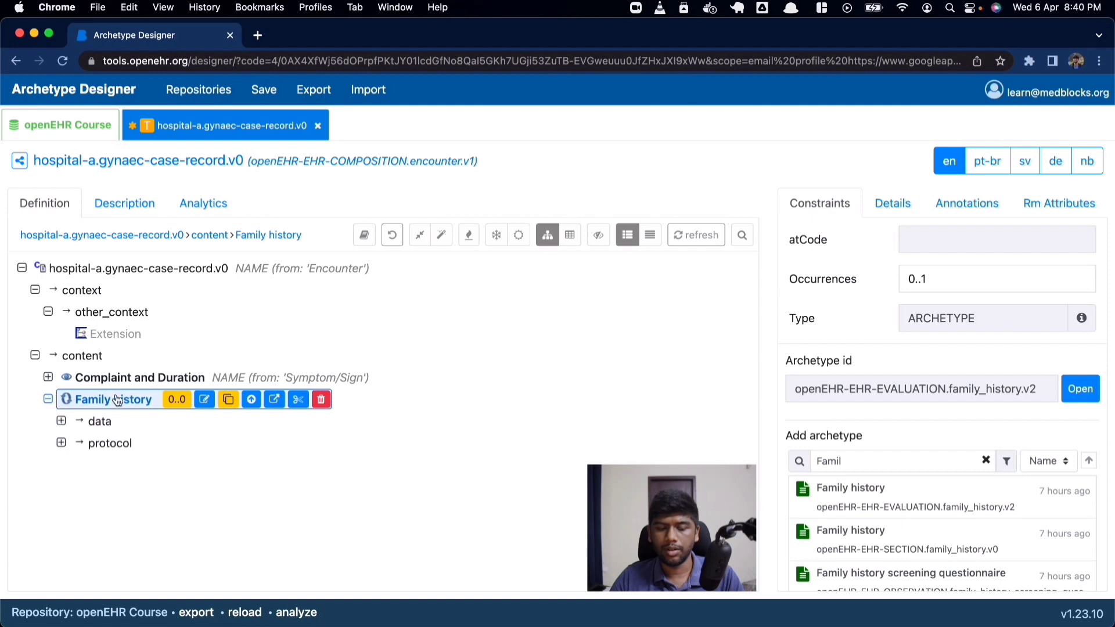
{"action": "left_click", "coordinate": [62, 420]}
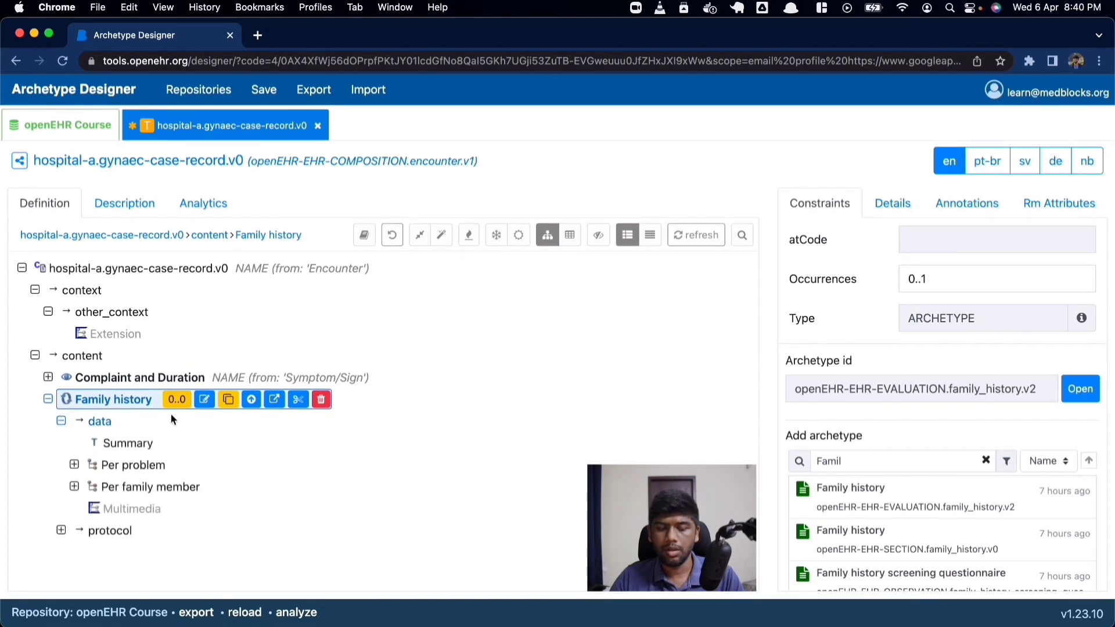
{"action": "left_click", "coordinate": [130, 444]}
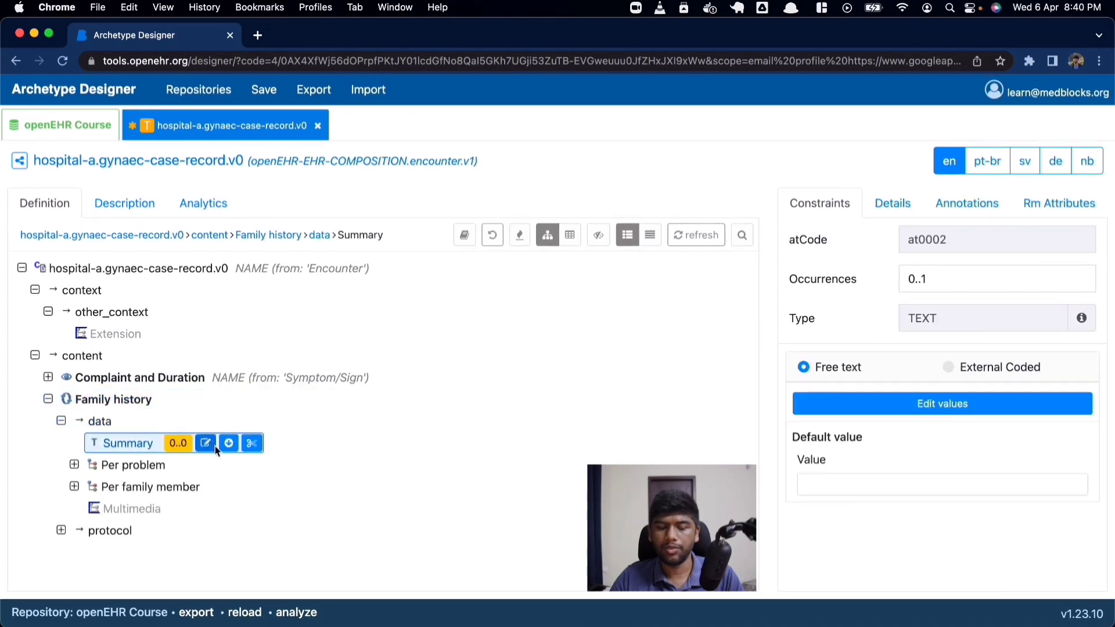
{"action": "left_click", "coordinate": [73, 465]}
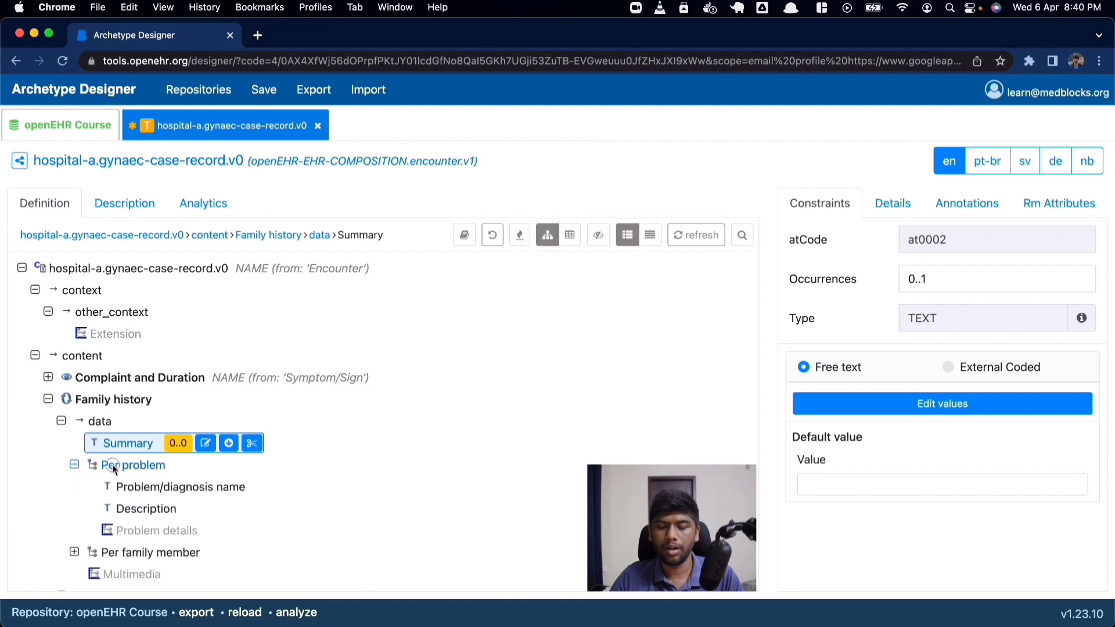
{"action": "left_click", "coordinate": [130, 468]}
{"action": "left_click", "coordinate": [124, 554]}
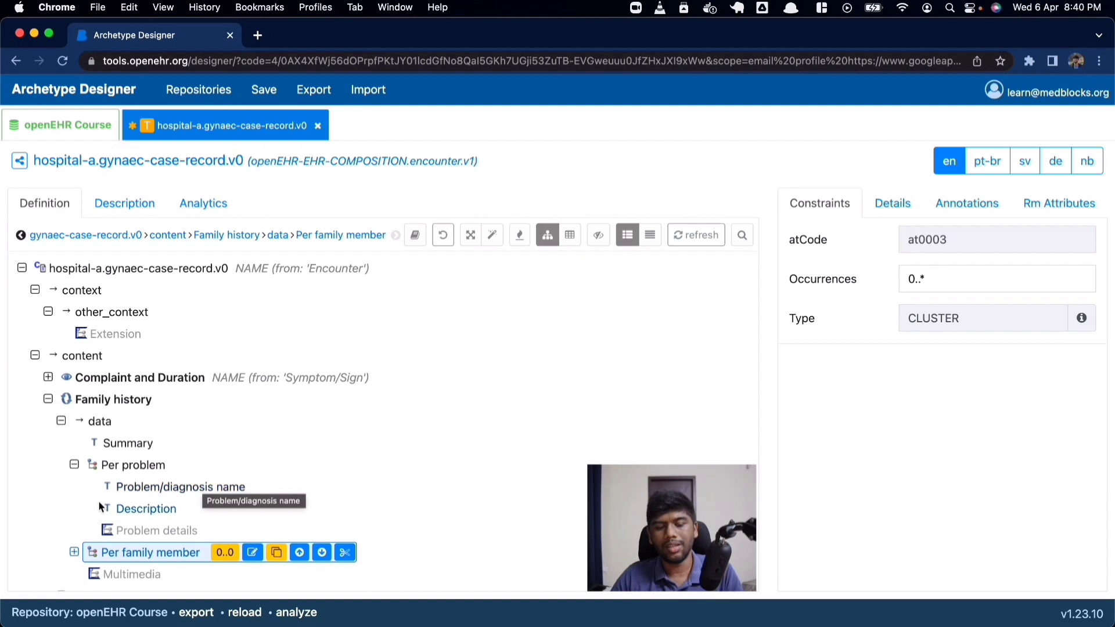
Look through the elements of the Per family member cluster and compare its constraints with the Per problem cluster.
{"action": "scroll", "coordinate": [145, 511], "scroll_direction": "down", "scroll_amount": 1}
{"action": "left_click", "coordinate": [75, 532]}
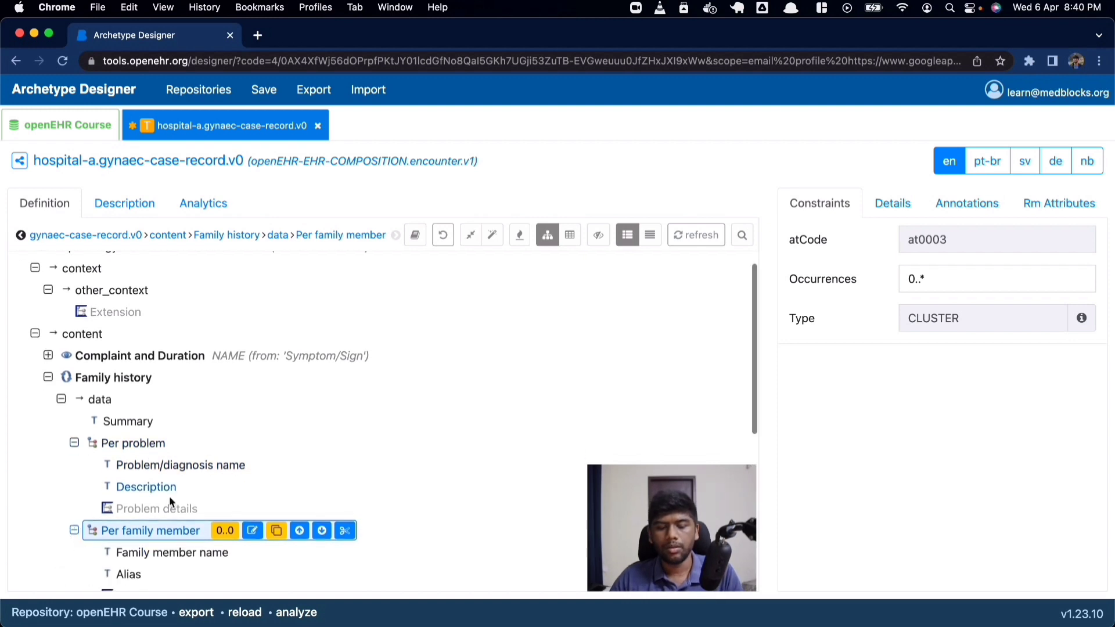
{"action": "scroll", "coordinate": [169, 442], "scroll_direction": "down", "scroll_amount": 3}
{"action": "left_click", "coordinate": [116, 374]}
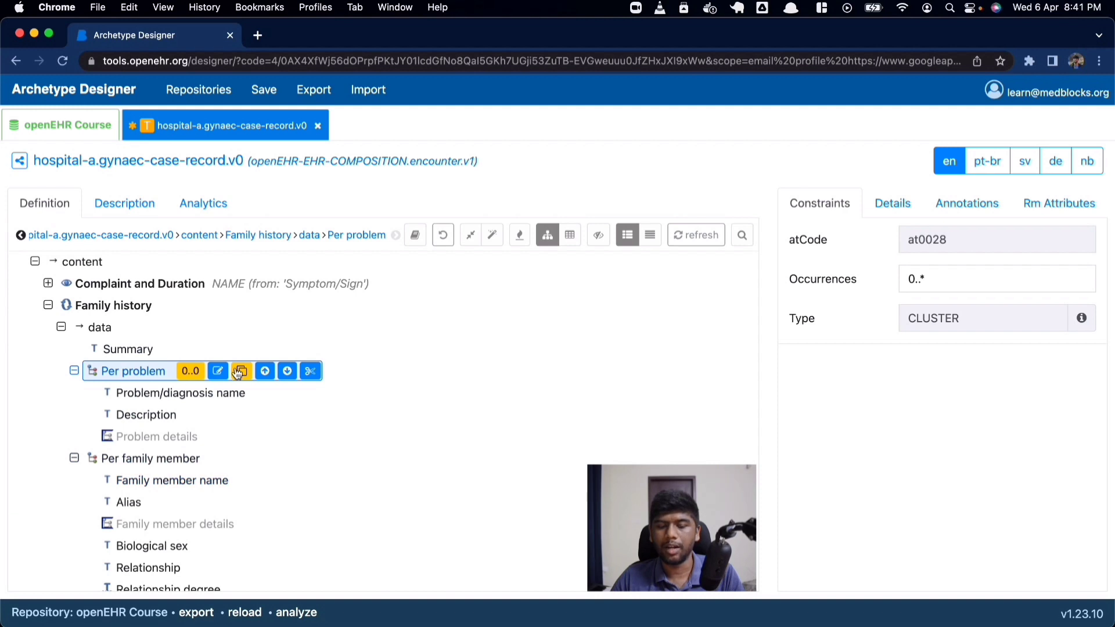
{"action": "left_click", "coordinate": [115, 458]}
{"action": "left_click", "coordinate": [119, 371]}
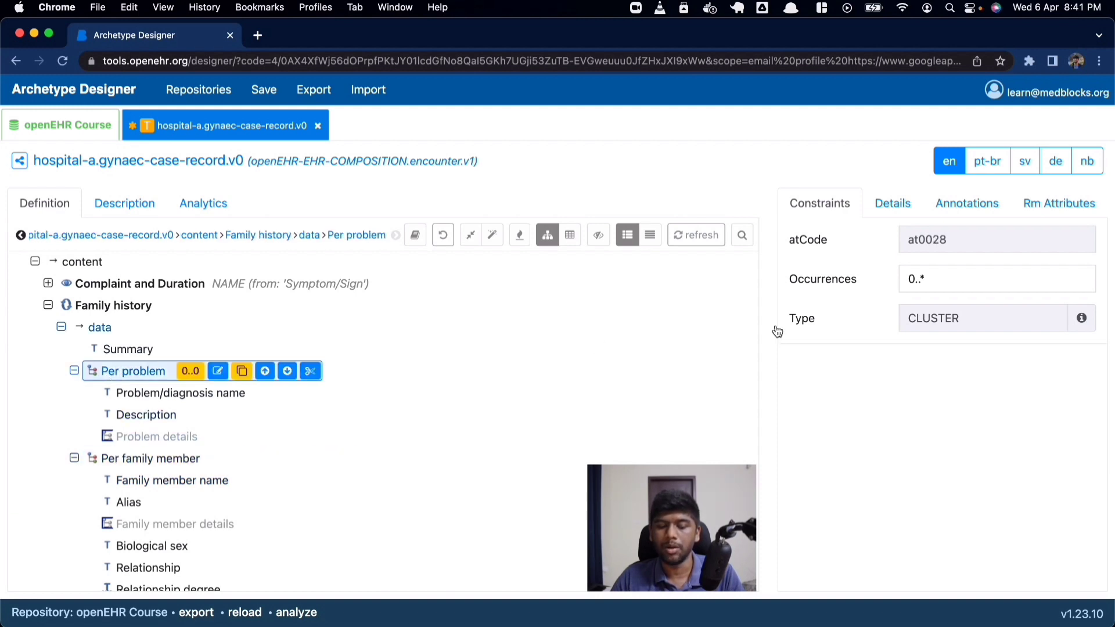
Read the description and comment in the details of the Per problem cluster.
{"action": "left_click", "coordinate": [883, 201]}
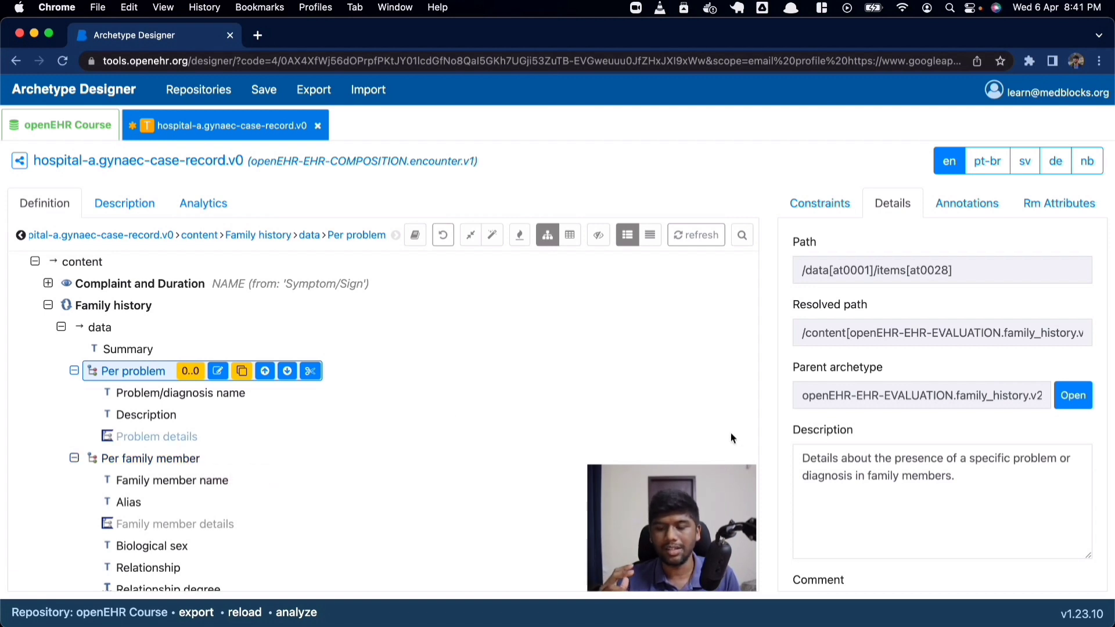
{"action": "scroll", "coordinate": [872, 426], "scroll_direction": "down", "scroll_amount": 4}
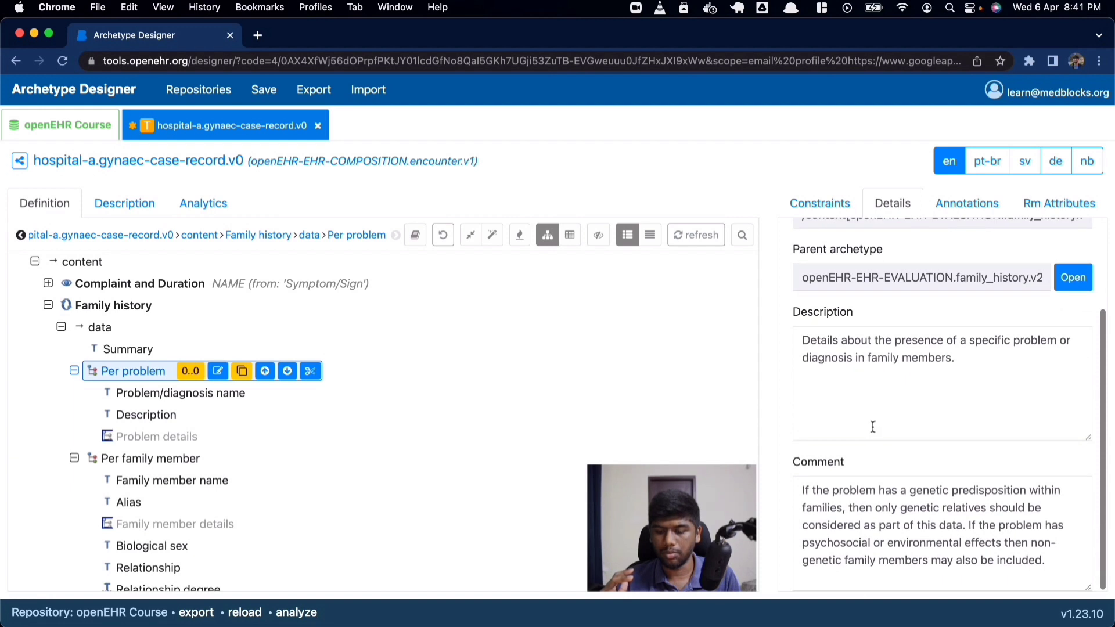
{"action": "left_click", "coordinate": [805, 493]}
{"action": "left_click_drag", "start_coordinate": [805, 494], "coordinate": [964, 525]}
{"action": "left_click", "coordinate": [976, 492]}
{"action": "double_click", "coordinate": [867, 508]}
{"action": "left_click", "coordinate": [965, 526]}
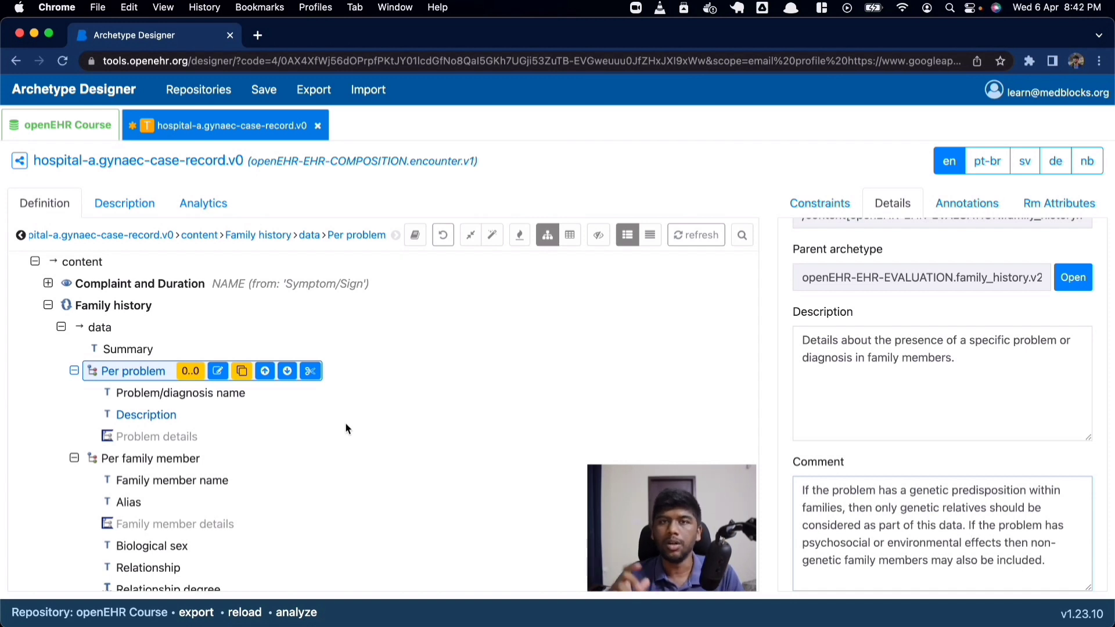
Read the description and comment of the Per family member cluster and look over its elements.
{"action": "scroll", "coordinate": [345, 429], "scroll_direction": "down", "scroll_amount": 5}
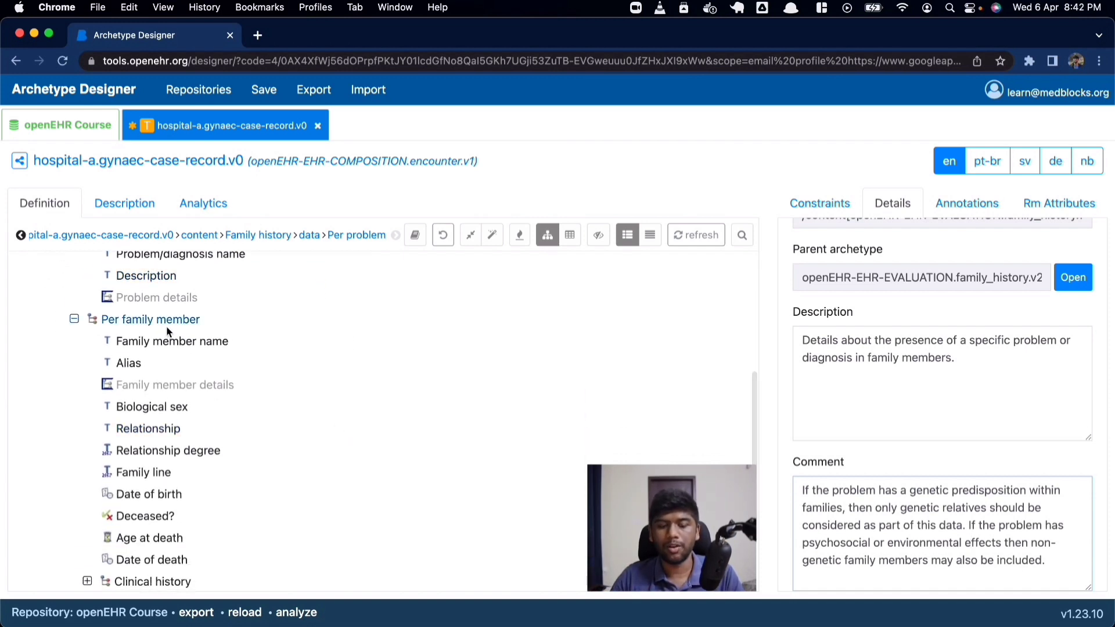
{"action": "left_click", "coordinate": [167, 325]}
{"action": "scroll", "coordinate": [167, 328], "scroll_direction": "up", "scroll_amount": 2}
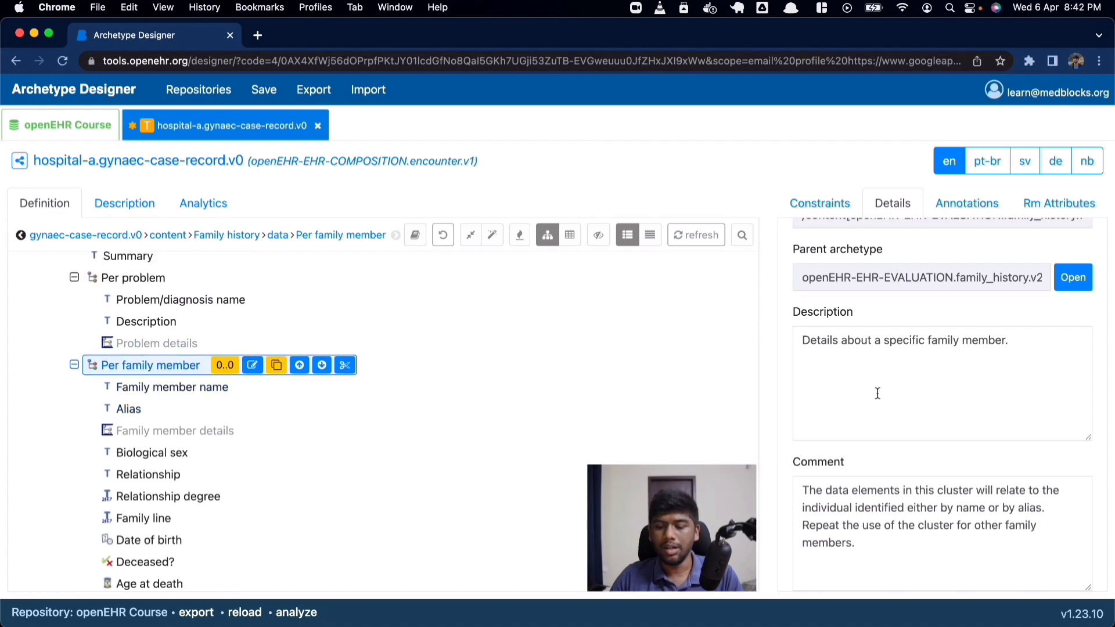
{"action": "scroll", "coordinate": [875, 480], "scroll_direction": "down", "scroll_amount": 1}
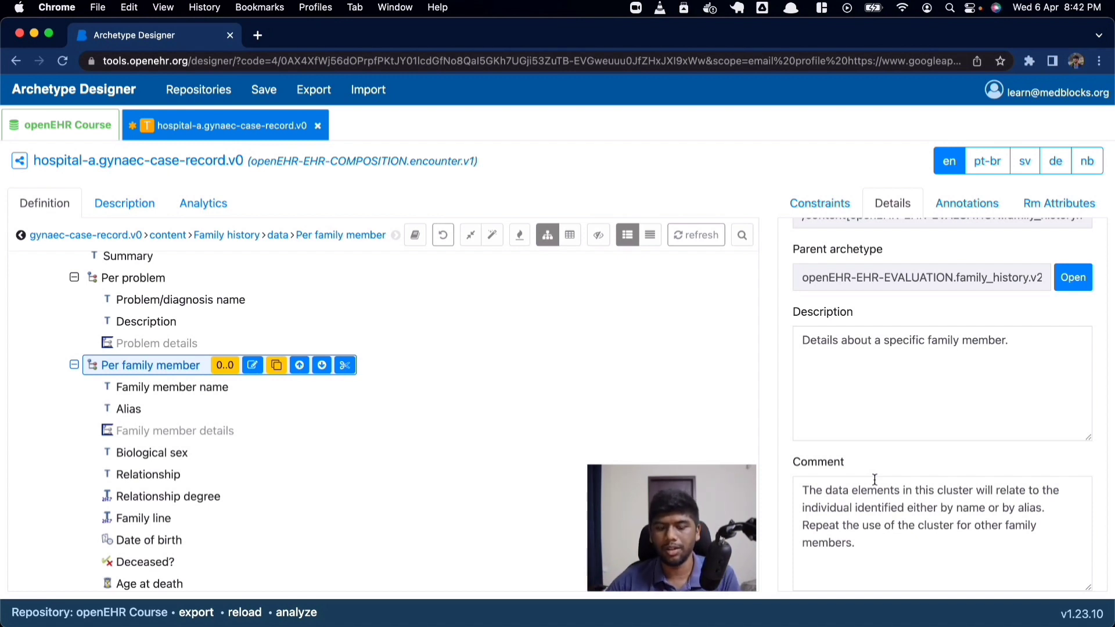
Check the Family History heading in the case record PDF and return to the template in the browser.
{"action": "key", "text": "super+Tab"}
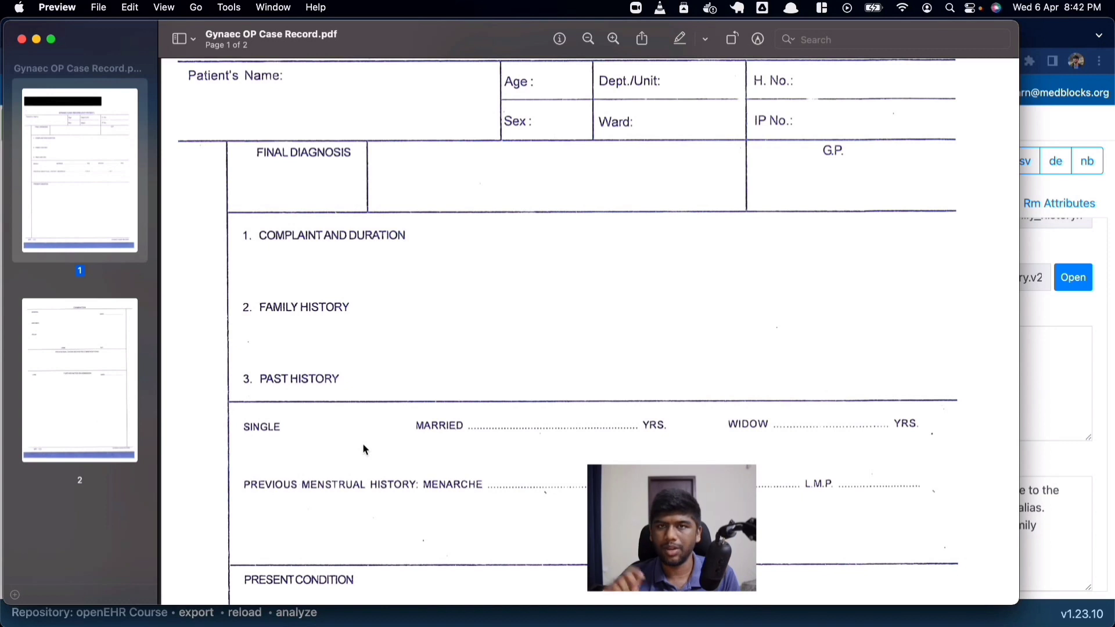
{"action": "scroll", "coordinate": [362, 444], "scroll_direction": "down", "scroll_amount": 2}
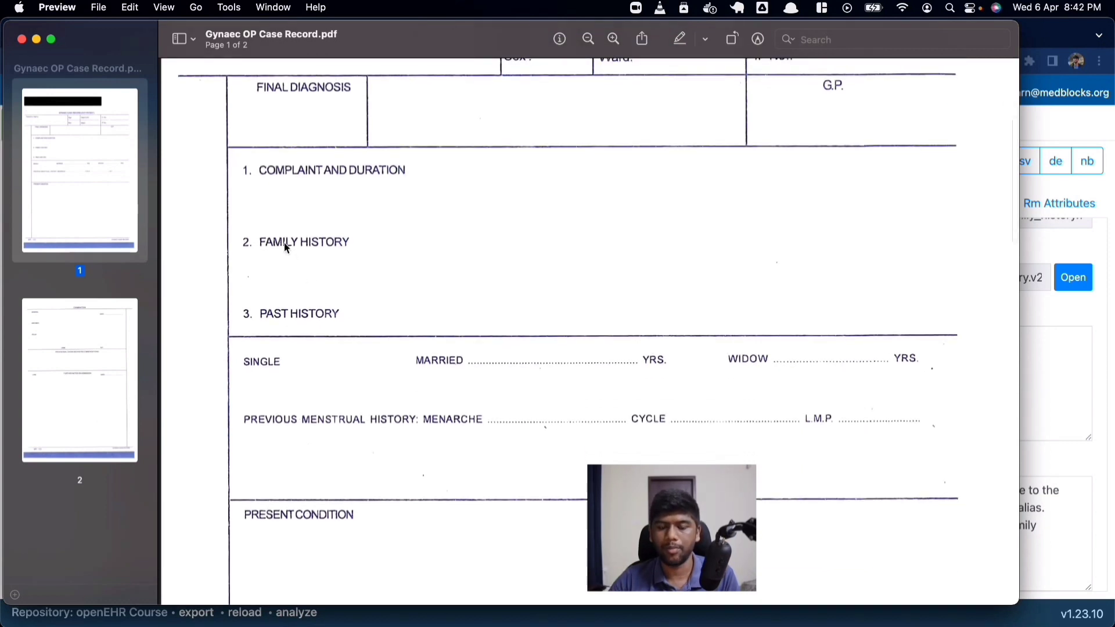
{"action": "key", "text": "super+Tab"}
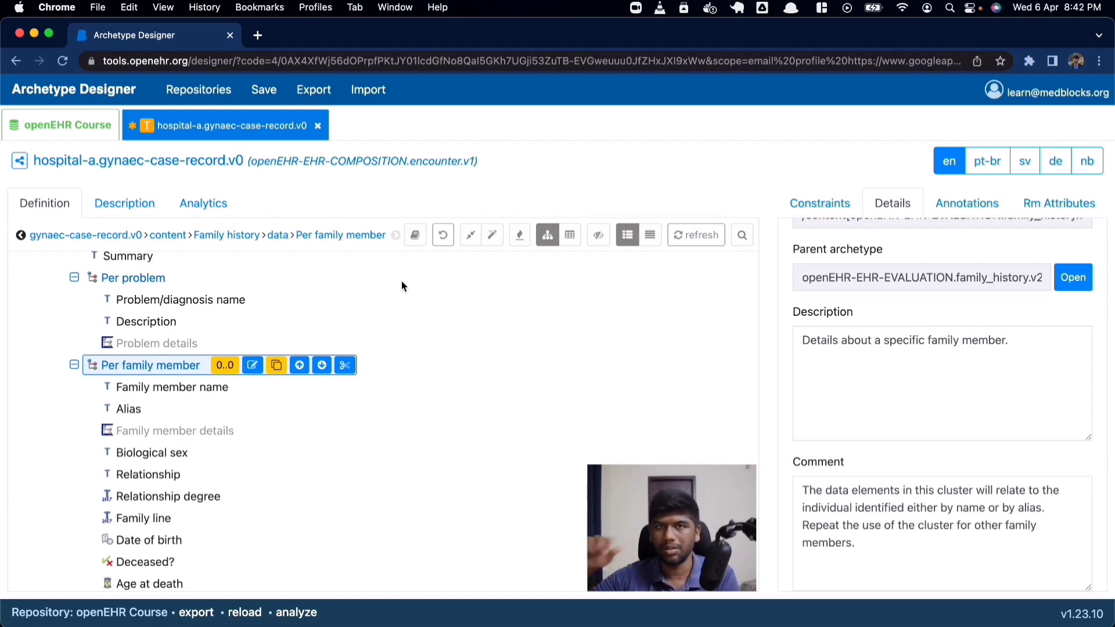
Exclude the Per problem cluster from Family history by setting its occurrences to 0..0.
{"action": "scroll", "coordinate": [259, 342], "scroll_direction": "up", "scroll_amount": 2}
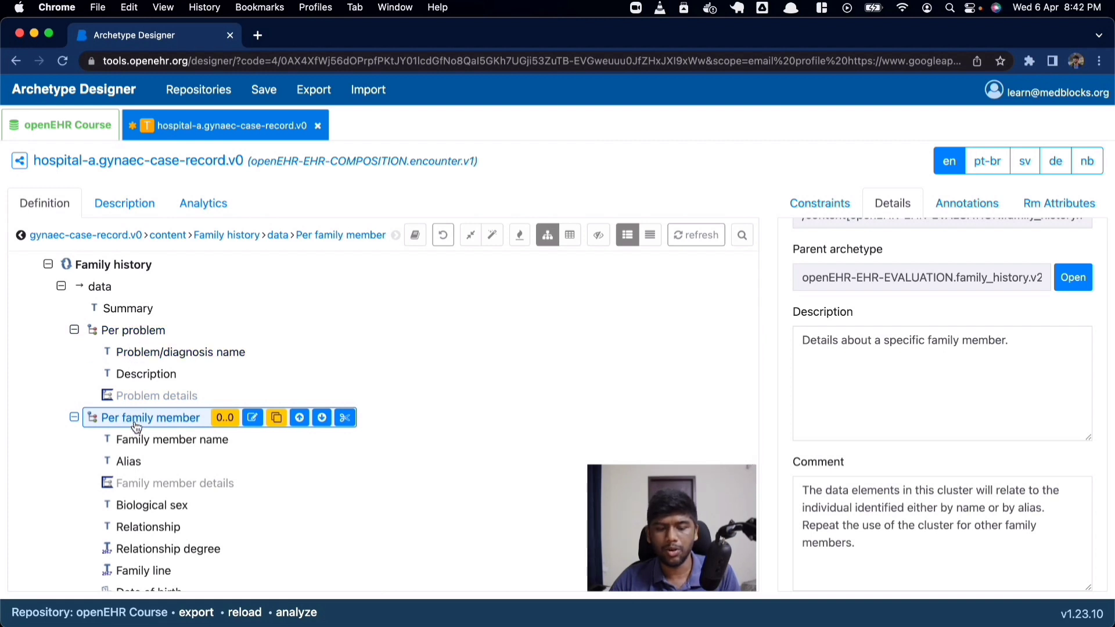
{"action": "left_click", "coordinate": [121, 331]}
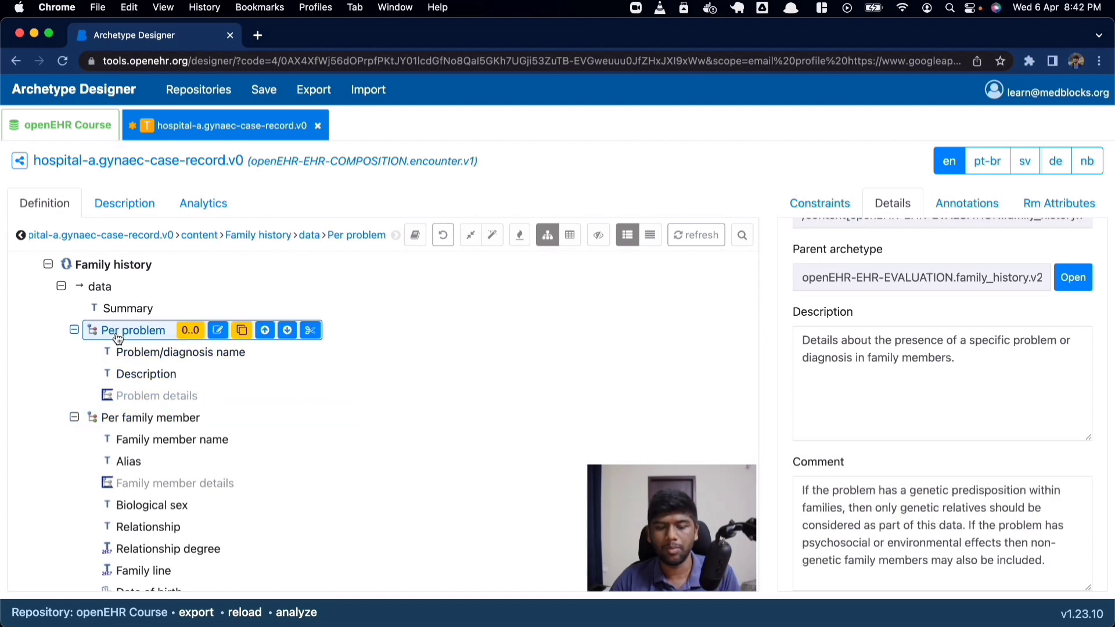
{"action": "left_click", "coordinate": [191, 331]}
Read the descriptions and comments of the Family member name, Alias and Family member details elements in the Per family member cluster.
{"action": "scroll", "coordinate": [174, 383], "scroll_direction": "down", "scroll_amount": 5}
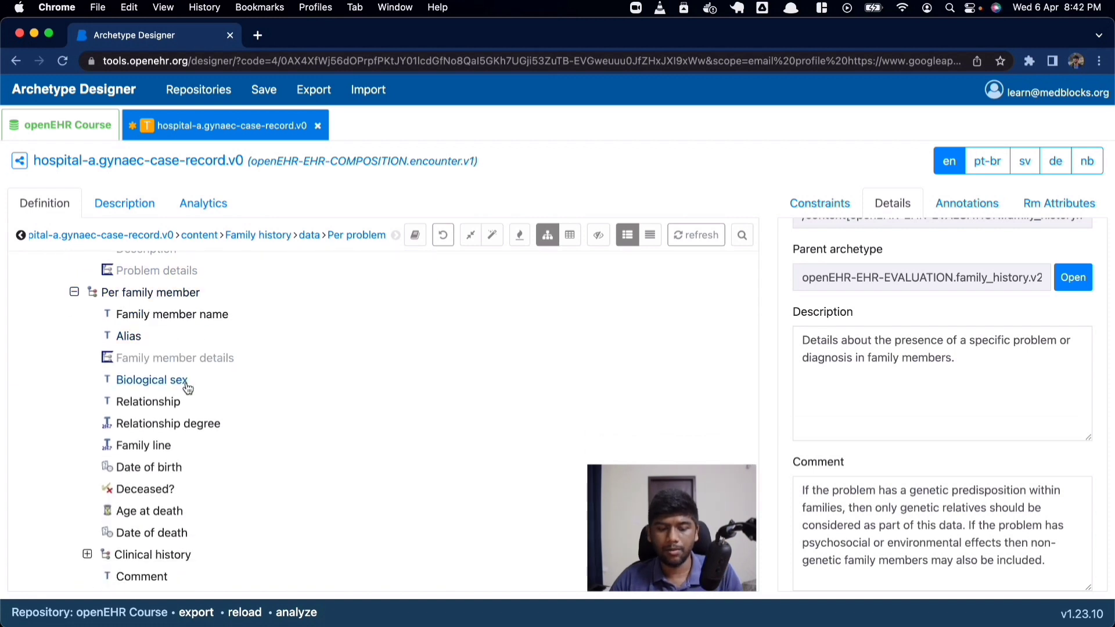
{"action": "scroll", "coordinate": [164, 366], "scroll_direction": "up", "scroll_amount": 1}
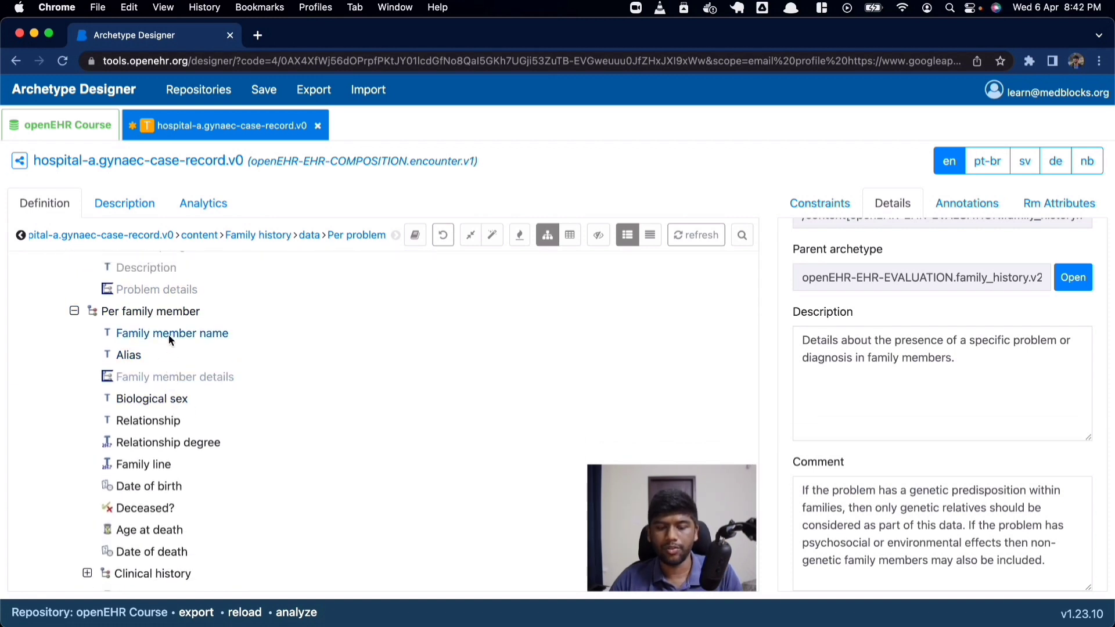
{"action": "left_click", "coordinate": [169, 336]}
{"action": "left_click", "coordinate": [129, 355]}
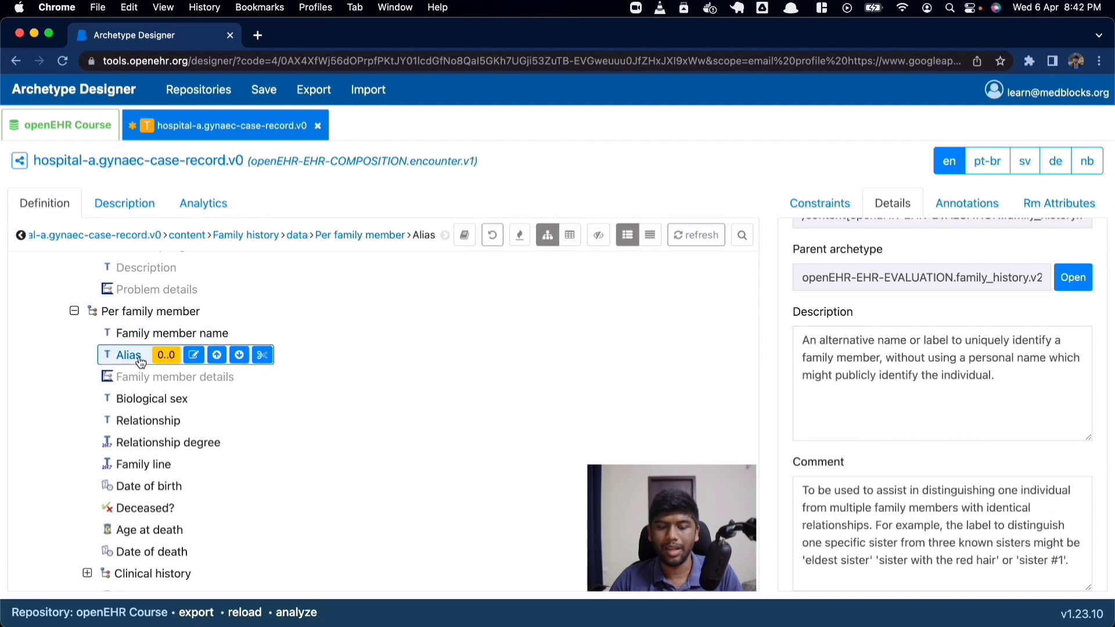
{"action": "scroll", "coordinate": [902, 354], "scroll_direction": "up", "scroll_amount": 2}
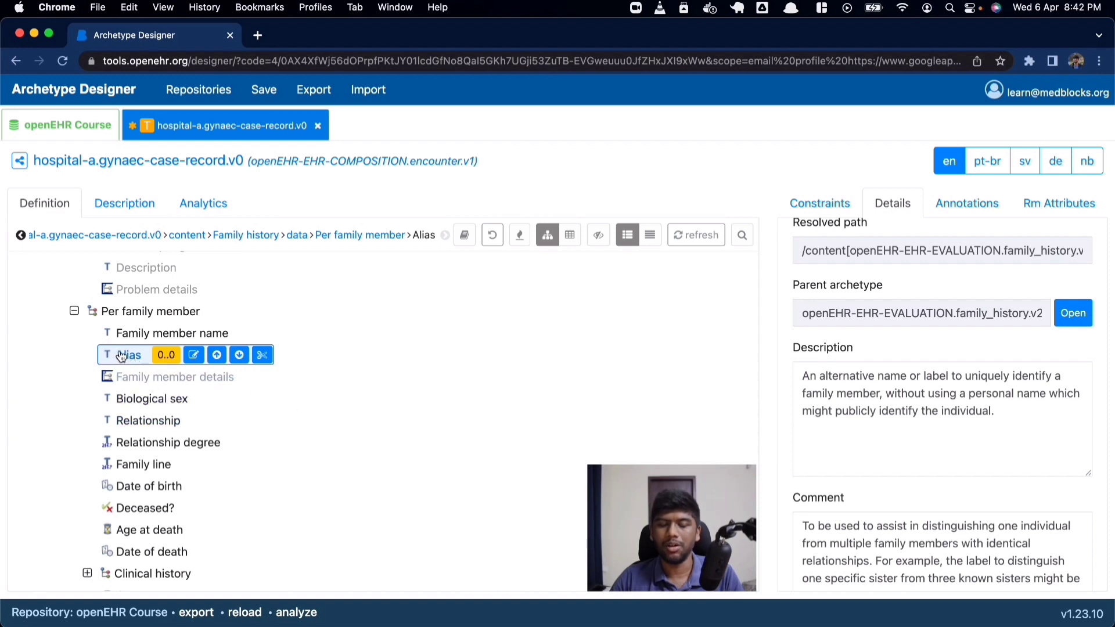
{"action": "left_click", "coordinate": [150, 377]}
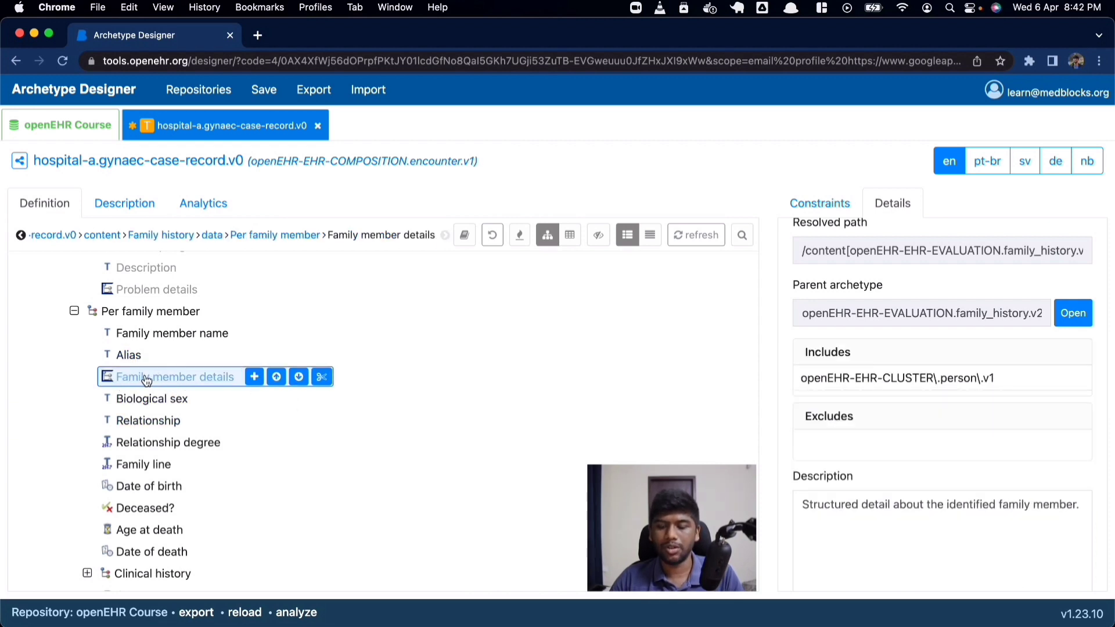
{"action": "left_click", "coordinate": [124, 357]}
{"action": "left_click", "coordinate": [127, 340]}
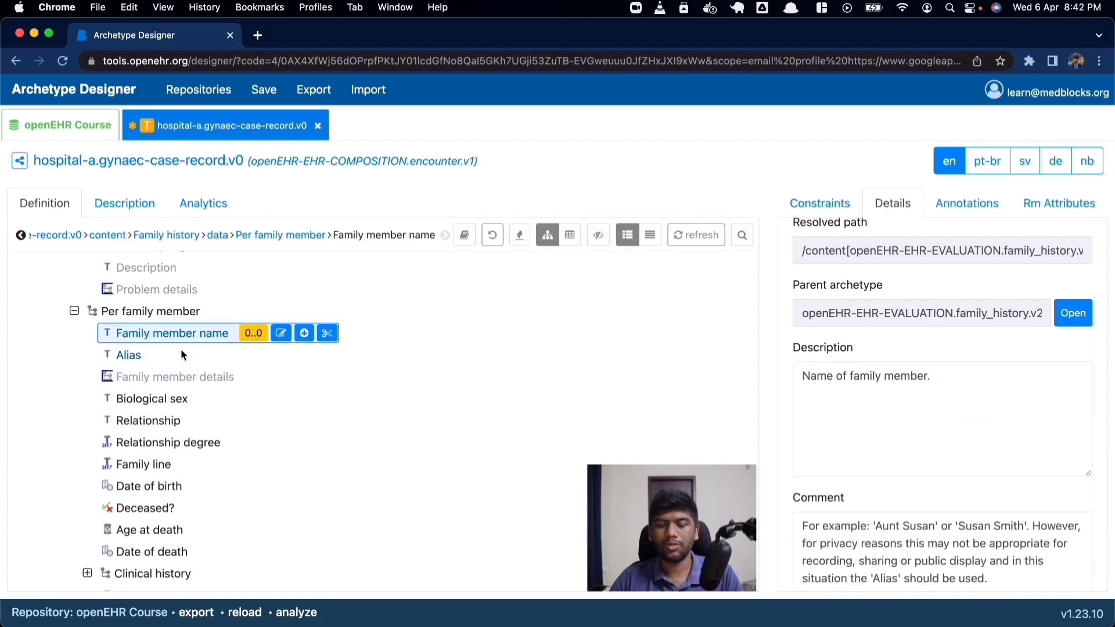
{"action": "left_click", "coordinate": [120, 358]}
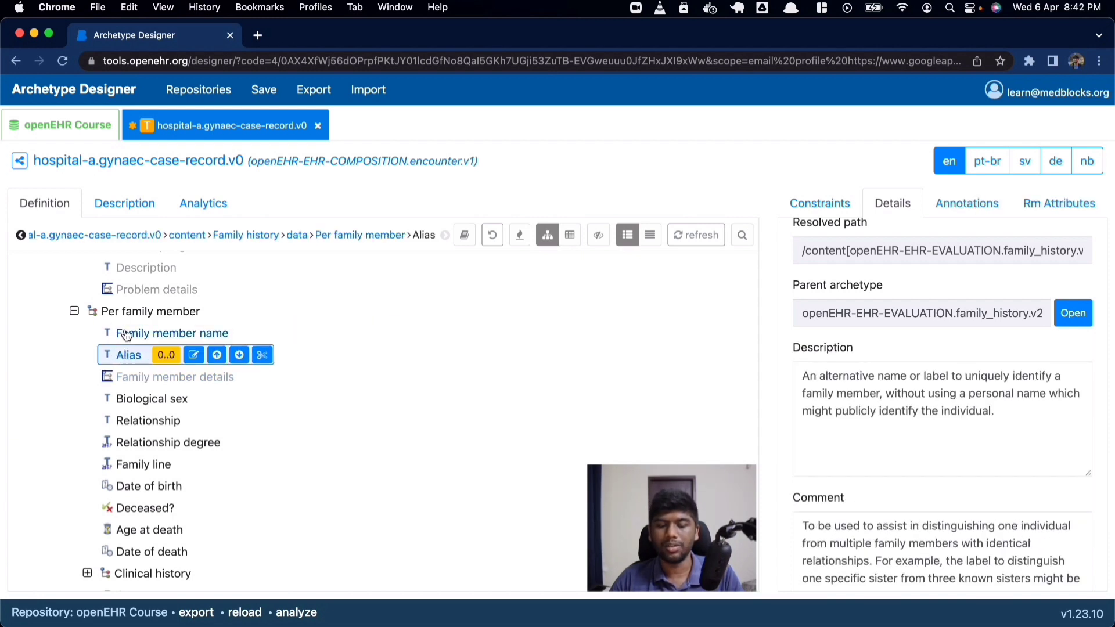
{"action": "left_click", "coordinate": [129, 339]}
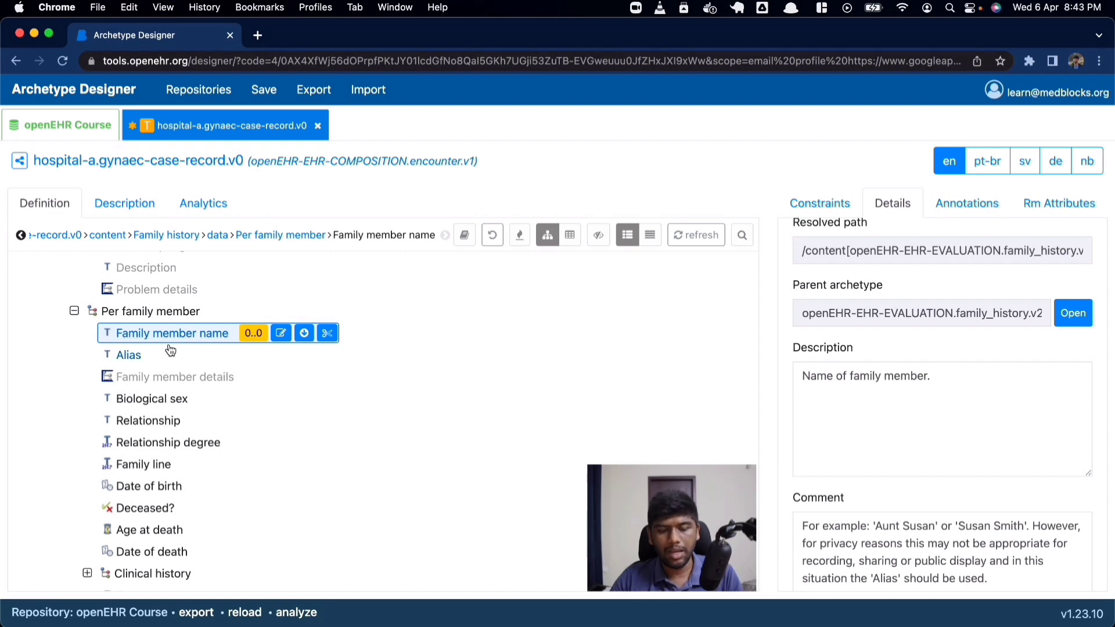
{"action": "left_click", "coordinate": [148, 356]}
{"action": "left_click", "coordinate": [174, 311]}
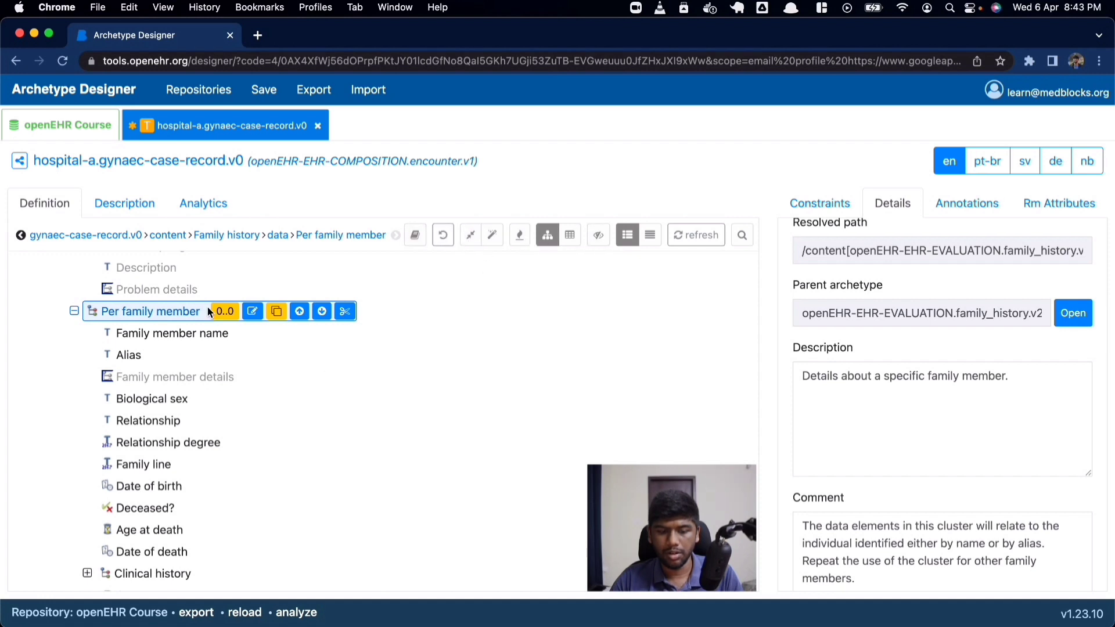
Exclude all optional elements of the Family history archetype at once, setting their occurrences to 0..0.
{"action": "scroll", "coordinate": [207, 307], "scroll_direction": "up", "scroll_amount": 3}
{"action": "left_click", "coordinate": [124, 323]}
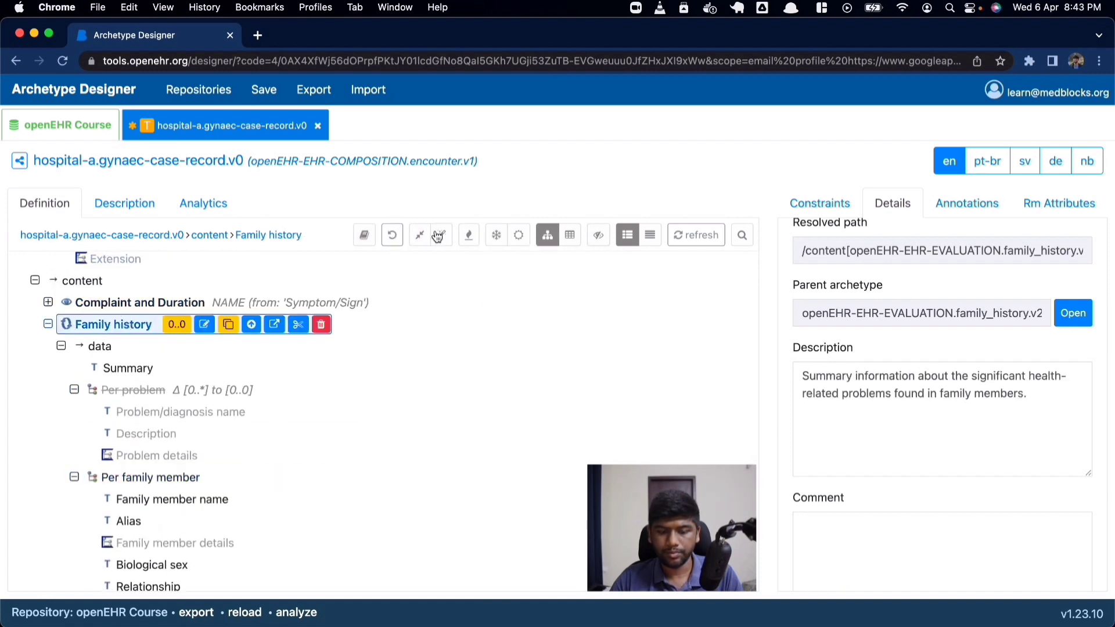
{"action": "left_click", "coordinate": [493, 235]}
{"action": "left_click", "coordinate": [129, 371]}
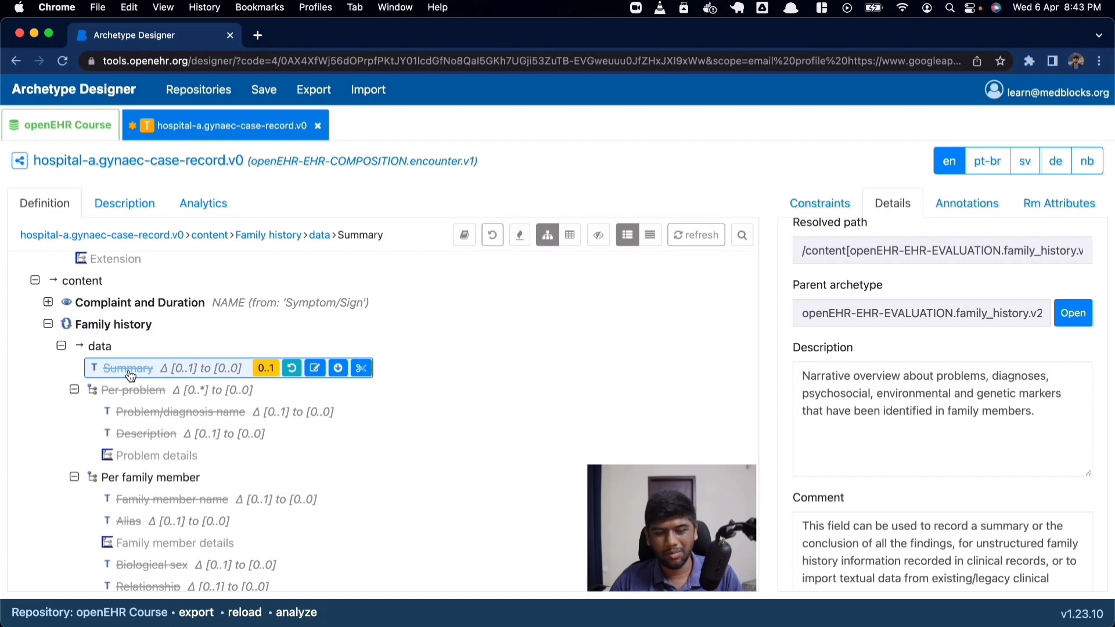
Try including the Family member name element of the Per family member cluster with occurrences 0..1, and exclude it again.
{"action": "scroll", "coordinate": [130, 377], "scroll_direction": "down", "scroll_amount": 3}
{"action": "left_click", "coordinate": [119, 282]}
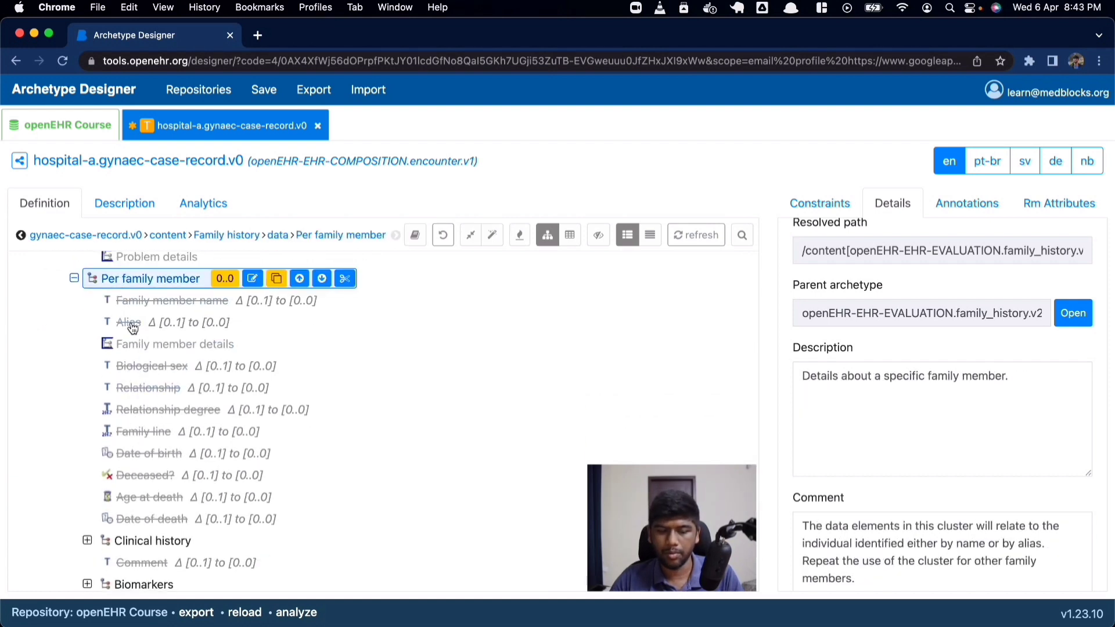
{"action": "left_click", "coordinate": [133, 302]}
{"action": "scroll", "coordinate": [262, 405], "scroll_direction": "down", "scroll_amount": 1}
{"action": "left_click", "coordinate": [135, 301]}
{"action": "left_click", "coordinate": [158, 346]}
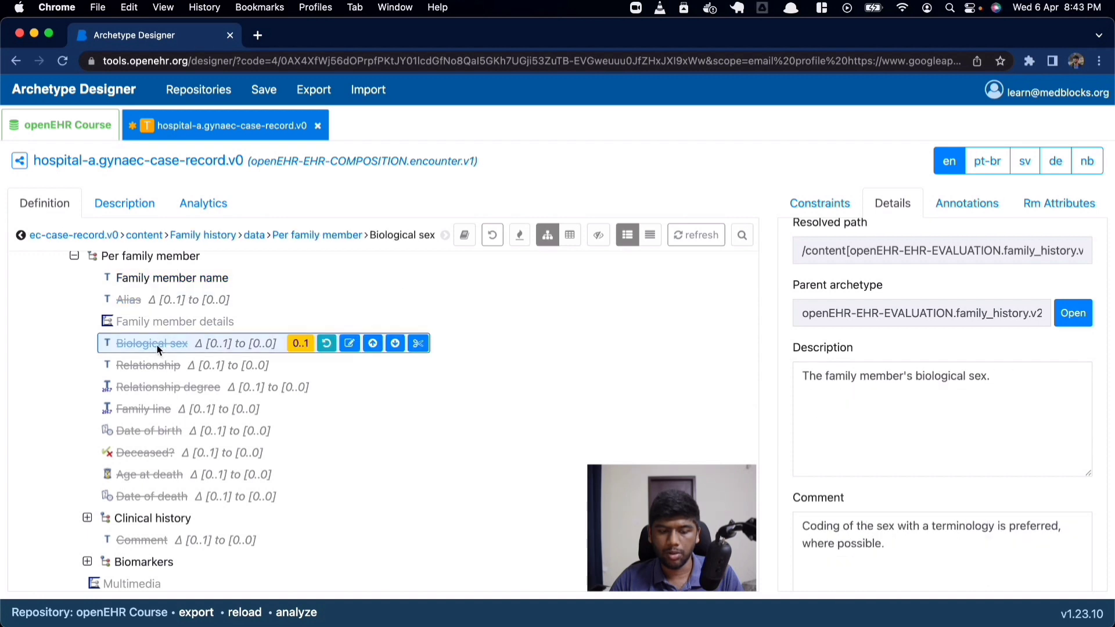
{"action": "left_click", "coordinate": [172, 371]}
{"action": "scroll", "coordinate": [172, 372], "scroll_direction": "up", "scroll_amount": 1}
{"action": "left_click", "coordinate": [172, 291]}
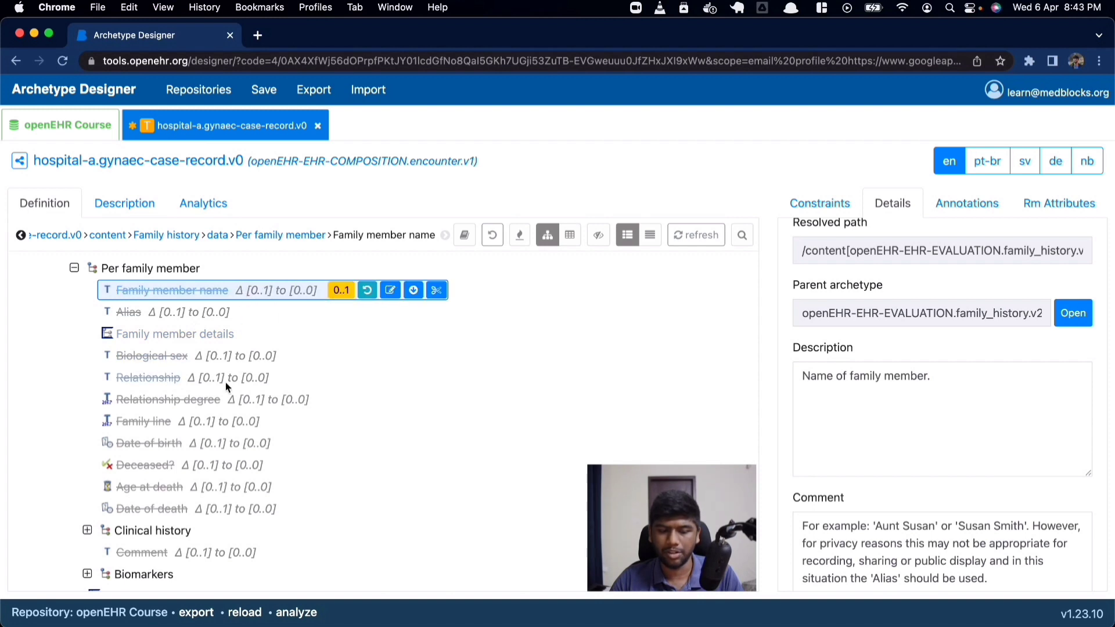
Include the Relationship element of the Per family member cluster again with occurrences 0..1.
{"action": "left_click", "coordinate": [160, 382]}
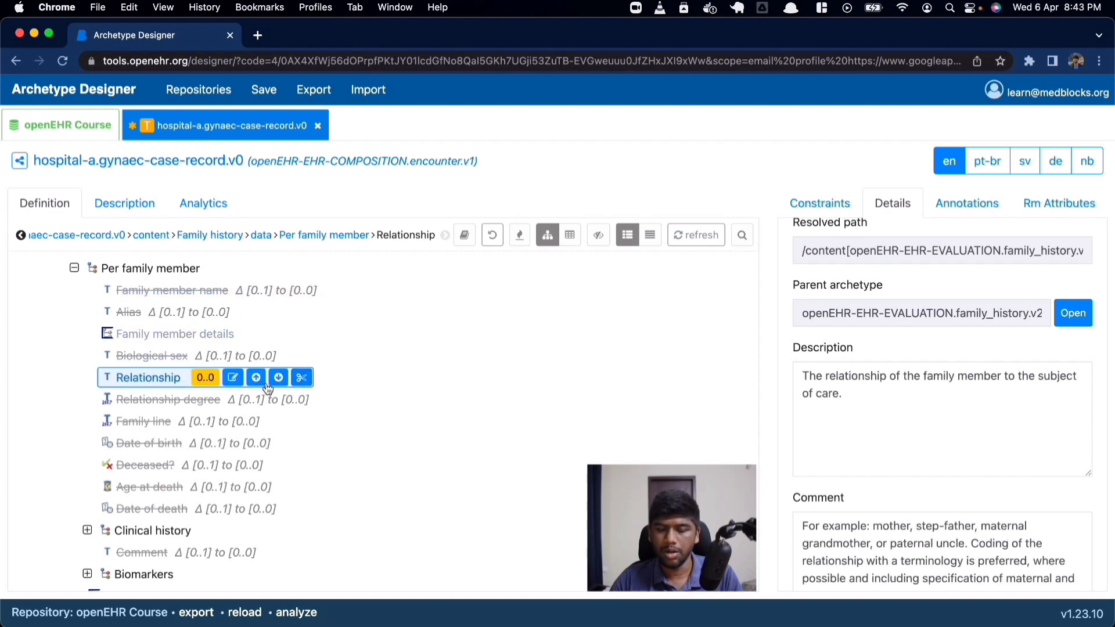
{"action": "scroll", "coordinate": [141, 388], "scroll_direction": "down", "scroll_amount": 1}
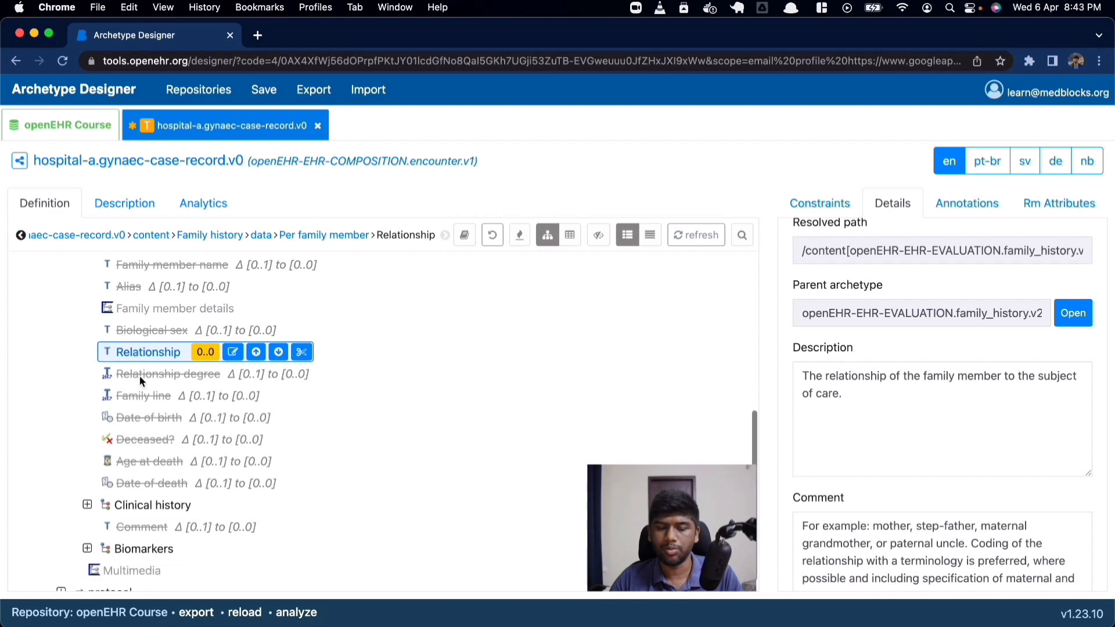
{"action": "scroll", "coordinate": [162, 382], "scroll_direction": "down", "scroll_amount": 1}
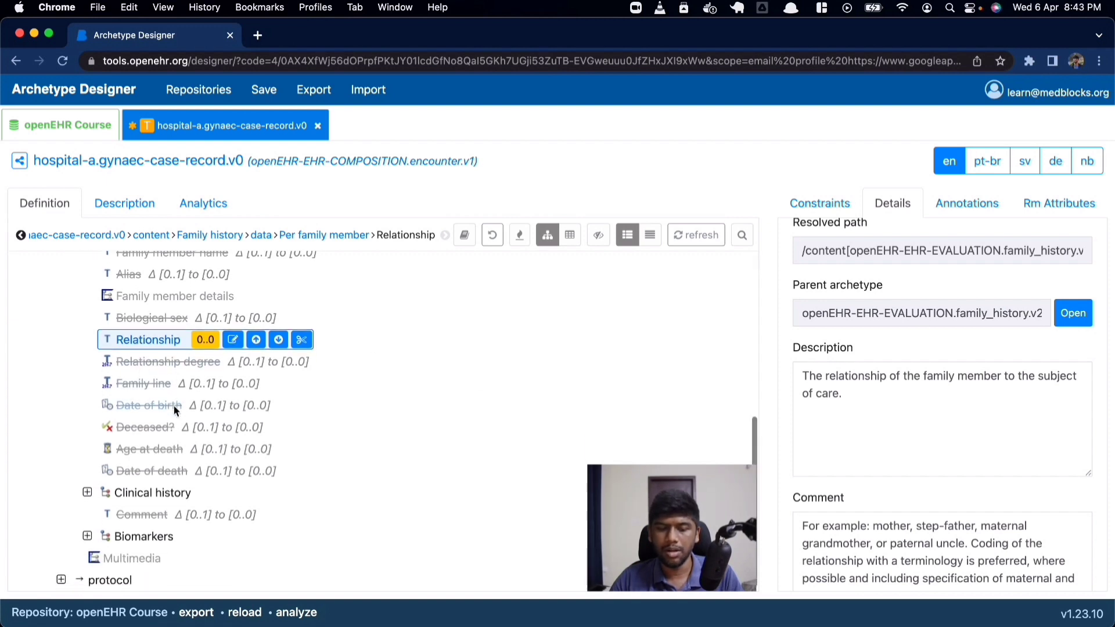
Read the description and comment of the Relationship degree element, ignoring the interrupted Google Drive connection alert.
{"action": "left_click", "coordinate": [145, 366]}
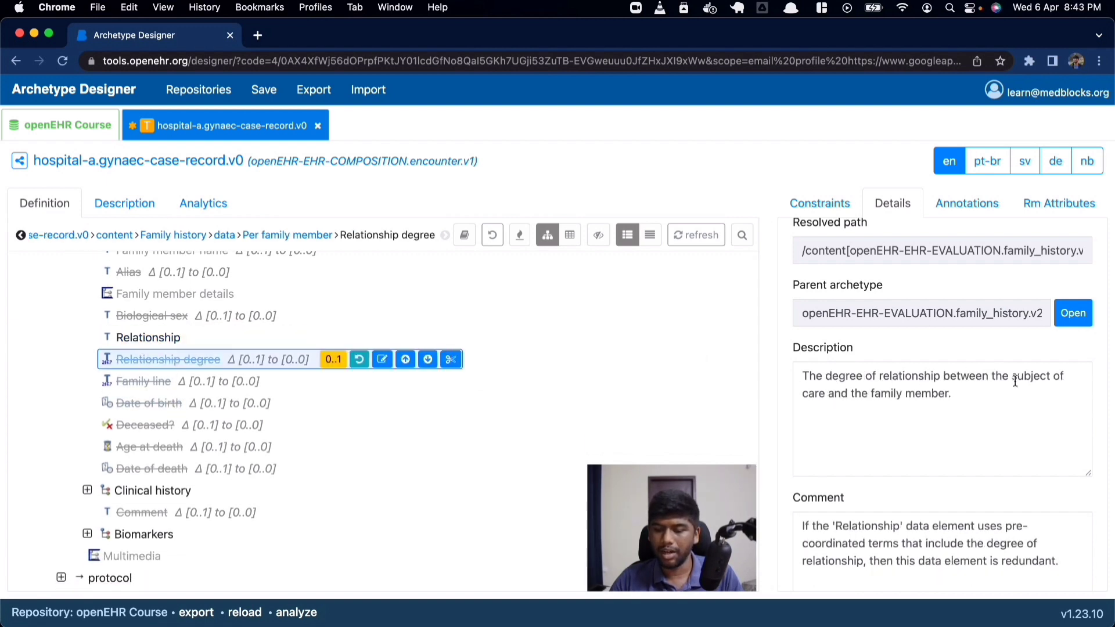
{"action": "scroll", "coordinate": [1015, 381], "scroll_direction": "down", "scroll_amount": 2}
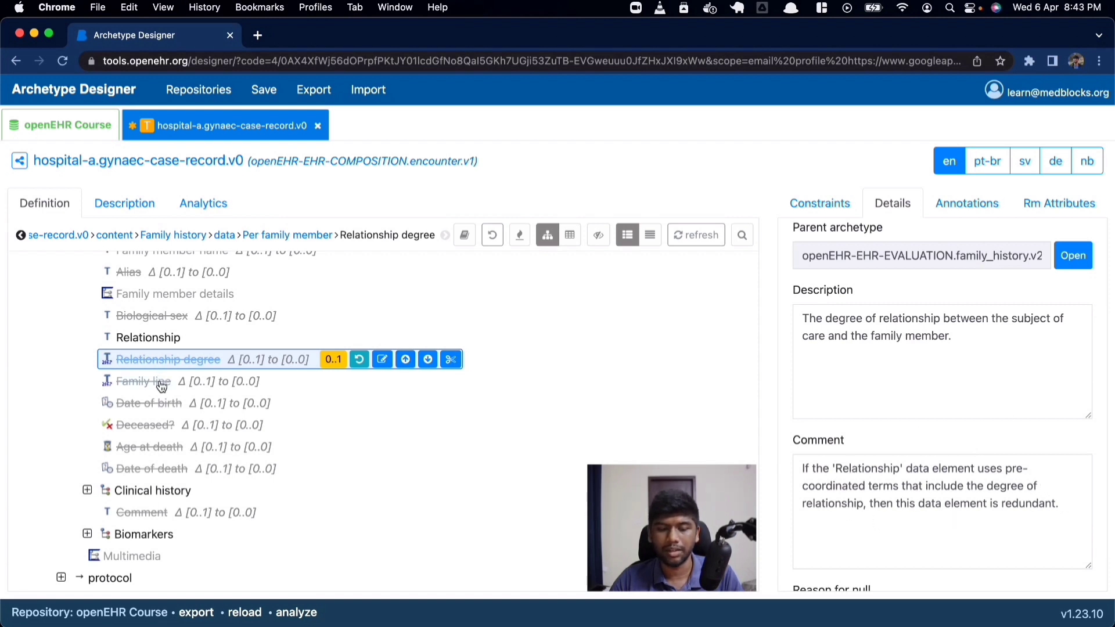
{"action": "scroll", "coordinate": [172, 411], "scroll_direction": "down", "scroll_amount": 1}
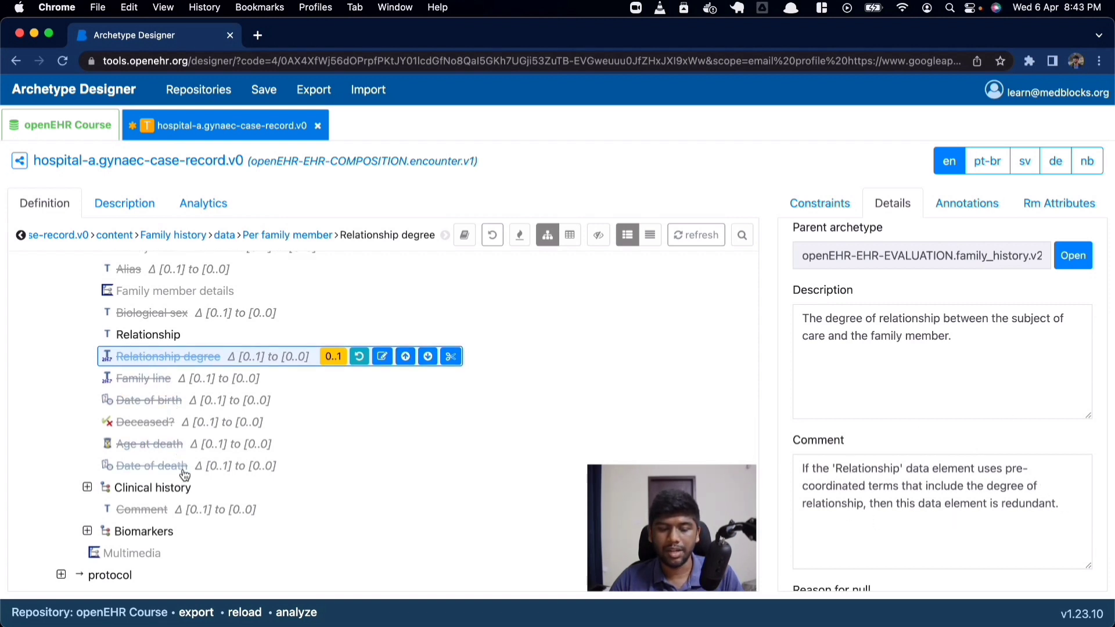
{"action": "scroll", "coordinate": [185, 413], "scroll_direction": "up", "scroll_amount": 2}
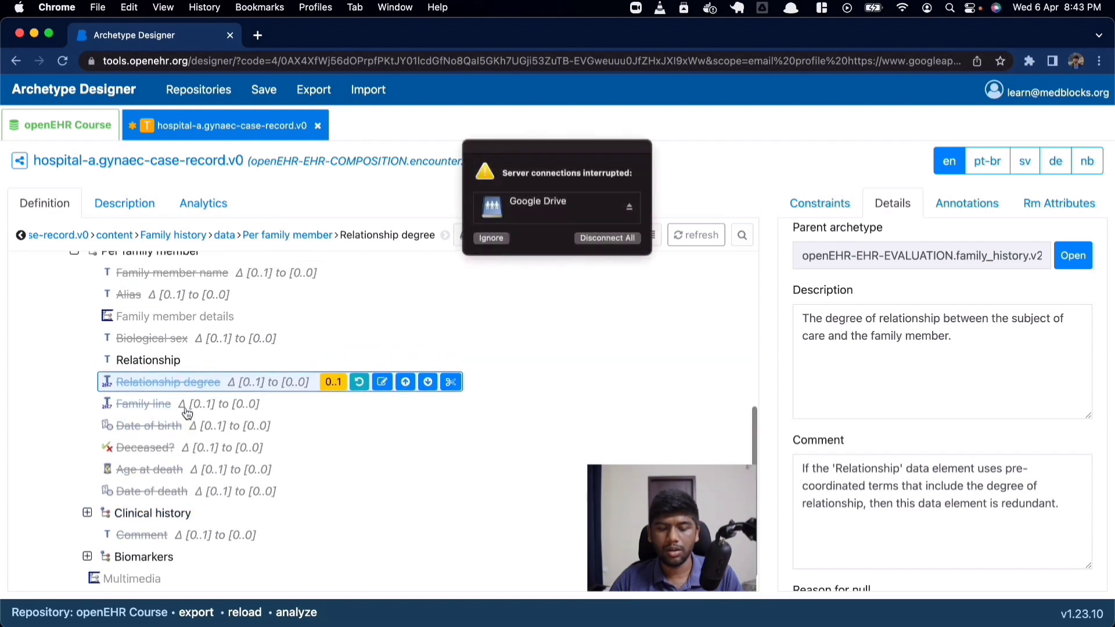
{"action": "scroll", "coordinate": [187, 413], "scroll_direction": "up", "scroll_amount": 1}
{"action": "left_click_drag", "start_coordinate": [509, 162], "coordinate": [517, 266]}
{"action": "left_click", "coordinate": [494, 329]}
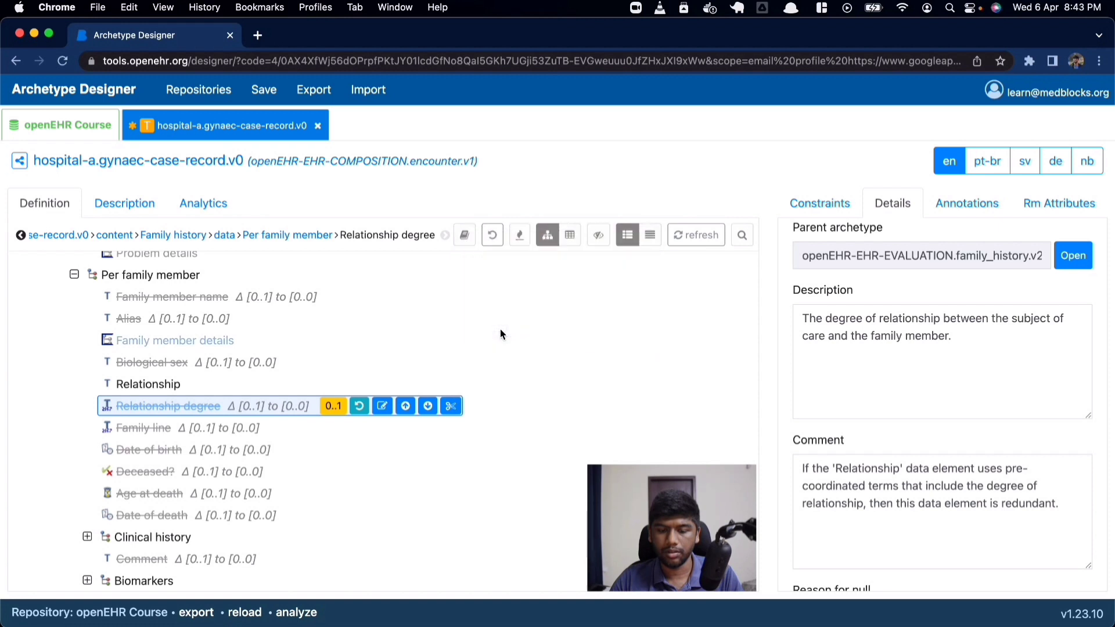
Compare the description and comment of the Family line element with those of Relationship degree.
{"action": "left_click", "coordinate": [163, 428]}
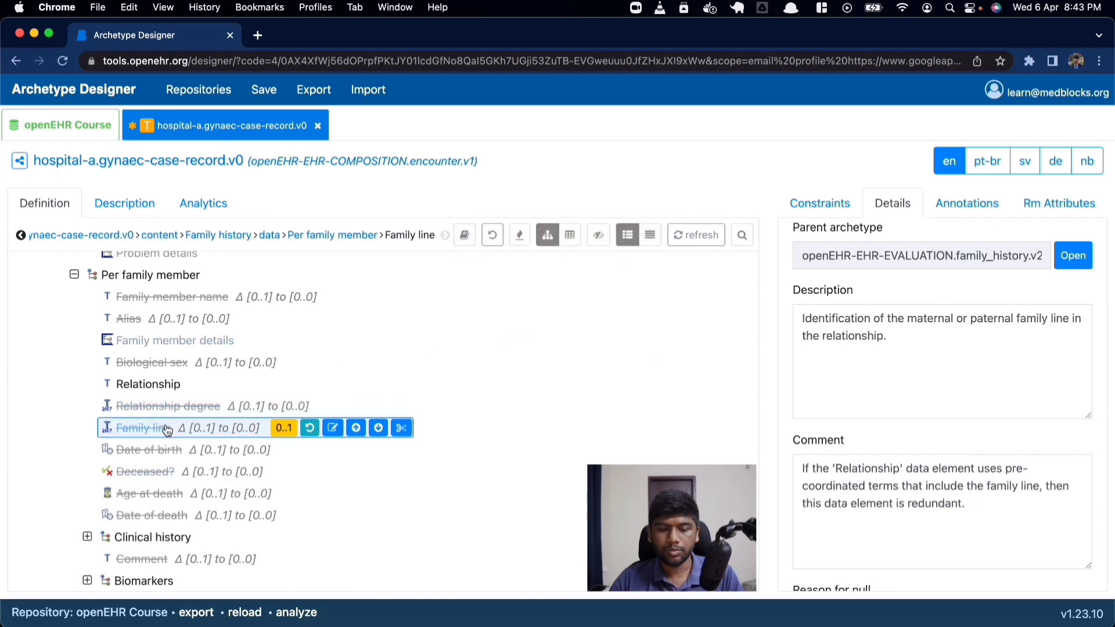
{"action": "left_click", "coordinate": [155, 407]}
{"action": "scroll", "coordinate": [158, 397], "scroll_direction": "down", "scroll_amount": 1}
{"action": "scroll", "coordinate": [158, 398], "scroll_direction": "down", "scroll_amount": 2}
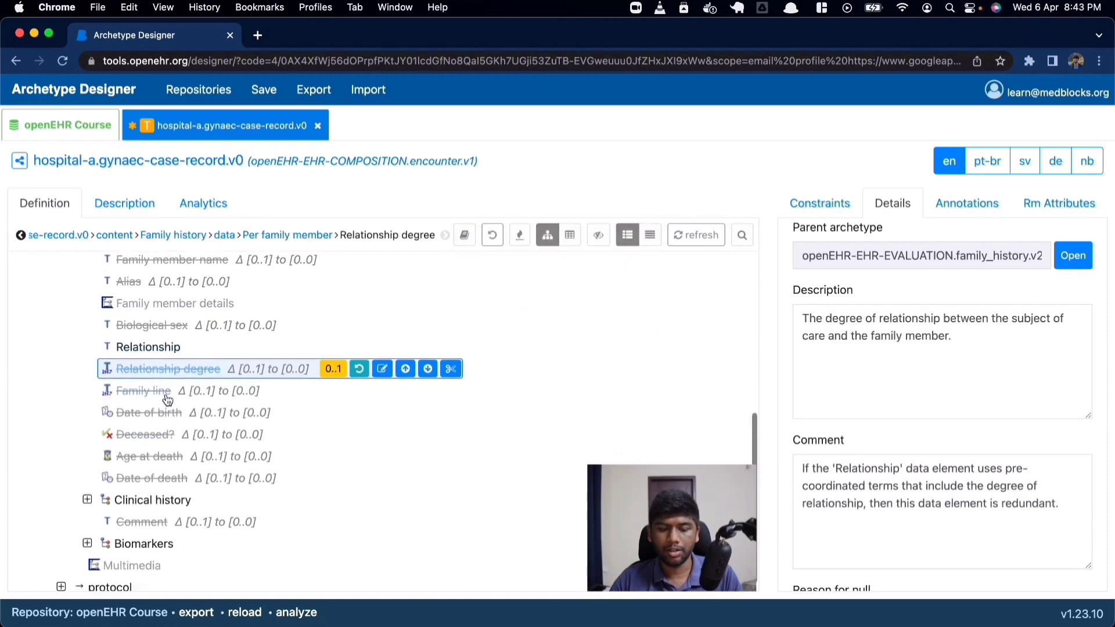
Review the details of the Per family member cluster and the archetypes allowed in its Family member details slot.
{"action": "scroll", "coordinate": [201, 444], "scroll_direction": "up", "scroll_amount": 10}
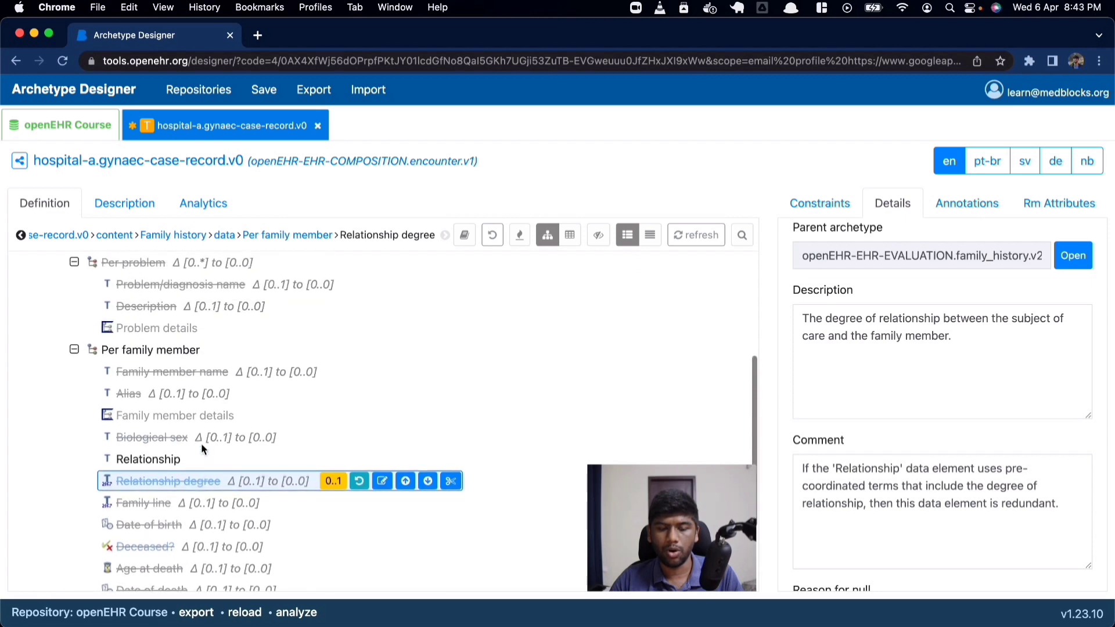
{"action": "scroll", "coordinate": [201, 443], "scroll_direction": "down", "scroll_amount": 2}
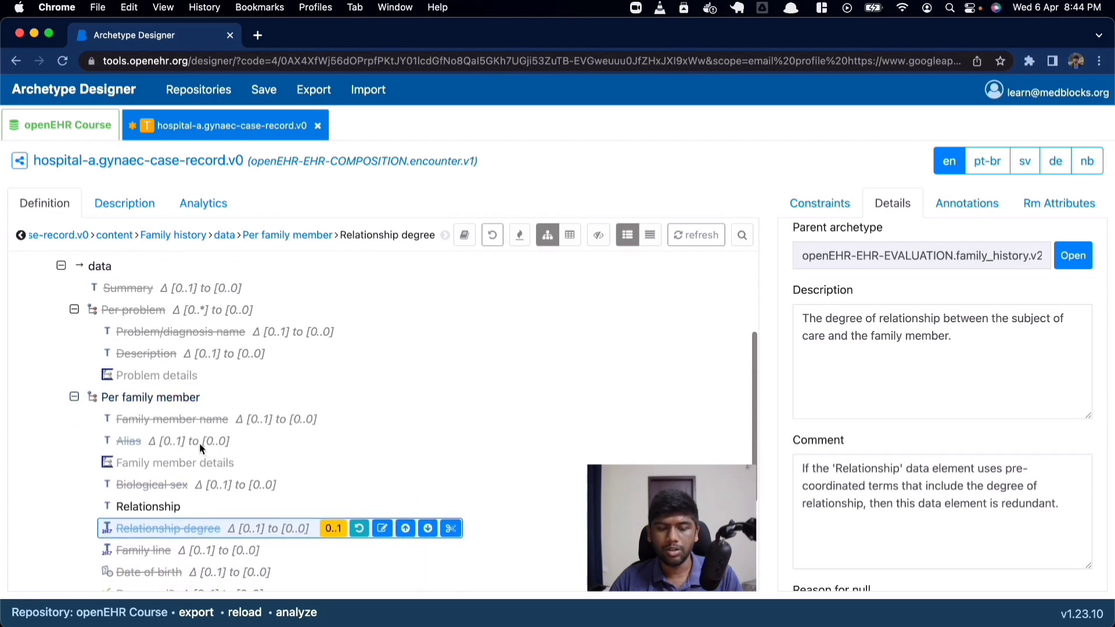
{"action": "left_click", "coordinate": [162, 401]}
{"action": "scroll", "coordinate": [180, 453], "scroll_direction": "down", "scroll_amount": 3}
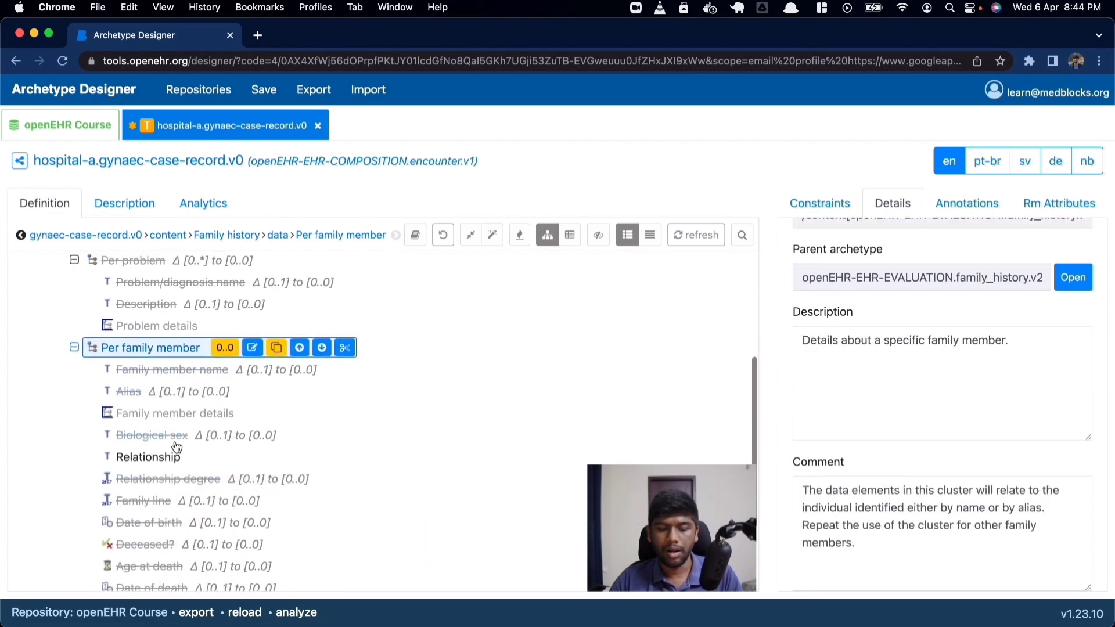
{"action": "left_click", "coordinate": [176, 412]}
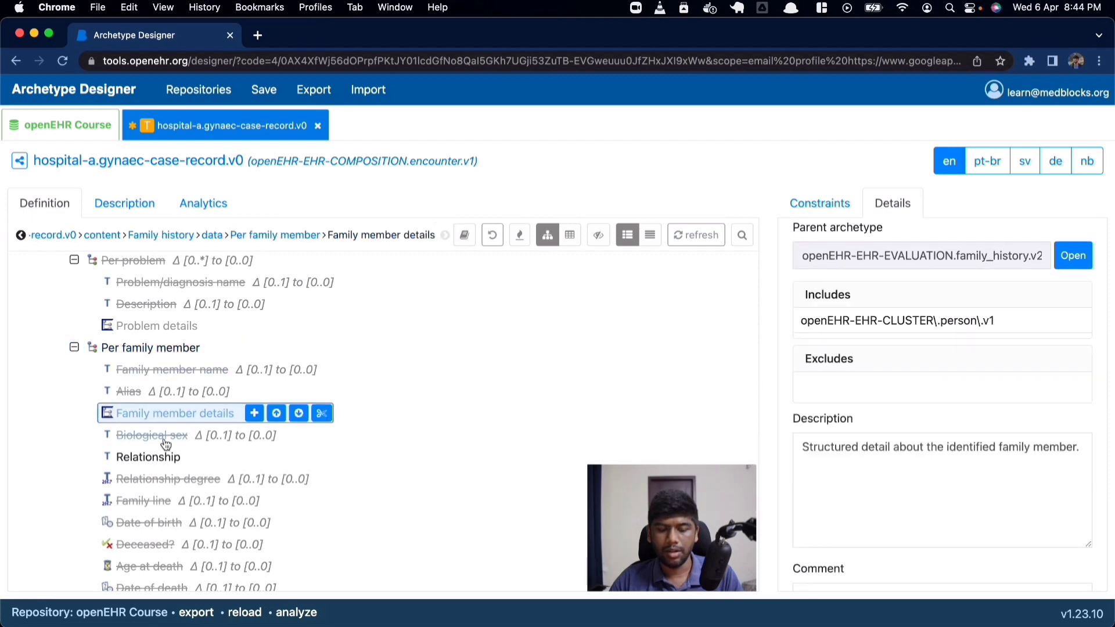
{"action": "scroll", "coordinate": [171, 441], "scroll_direction": "down", "scroll_amount": 7}
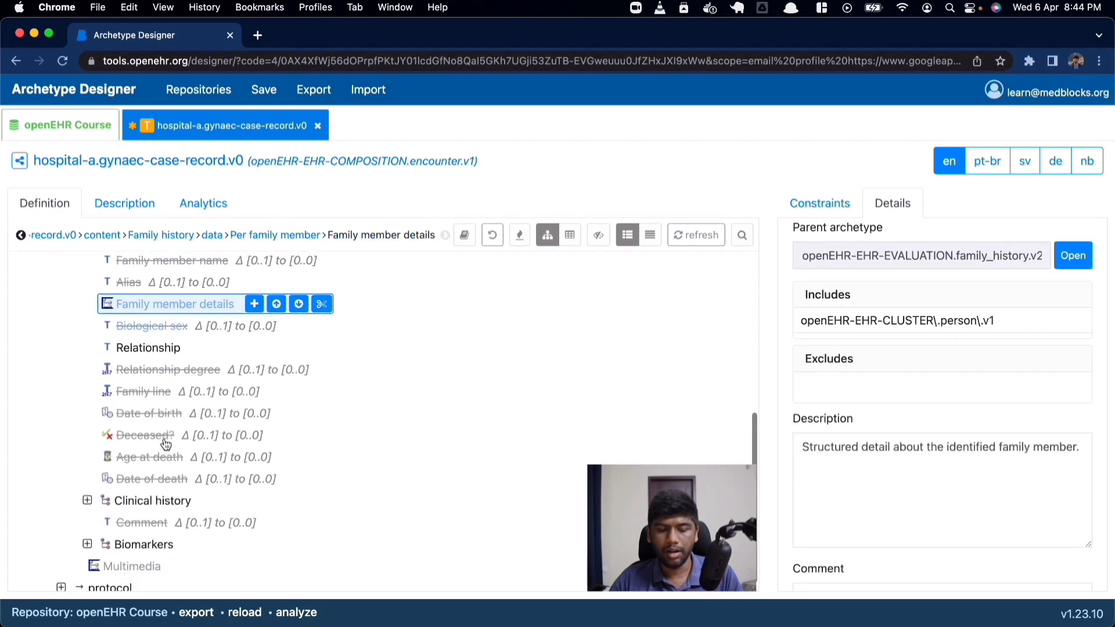
Read the details of Clinical history and Comment, and expand the Clinical history cluster to see its elements.
{"action": "left_click", "coordinate": [154, 490]}
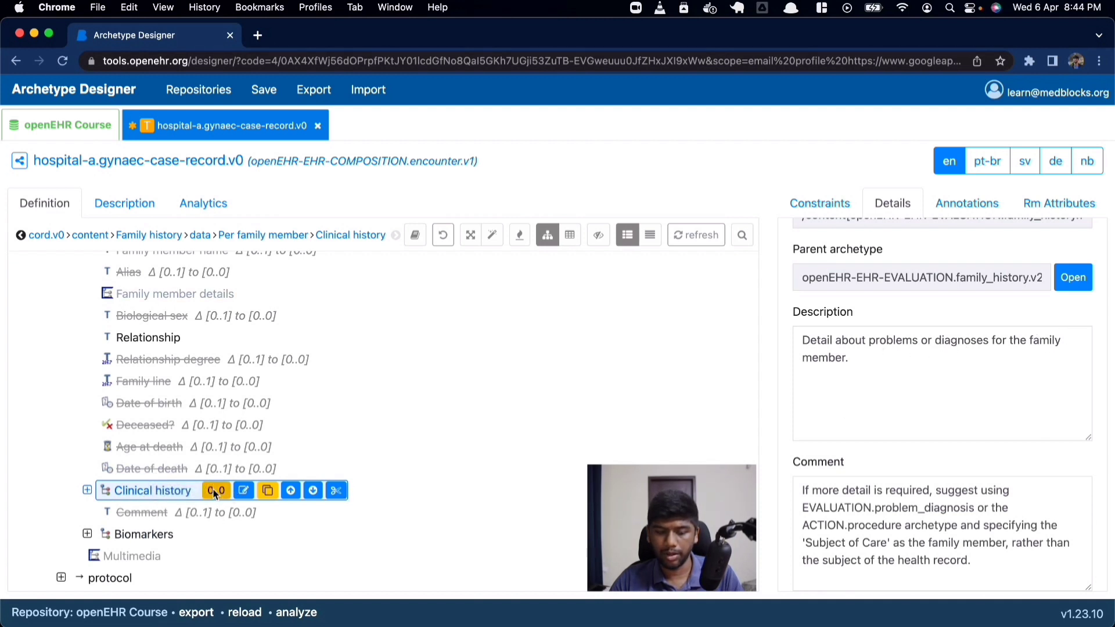
{"action": "left_click", "coordinate": [156, 512]}
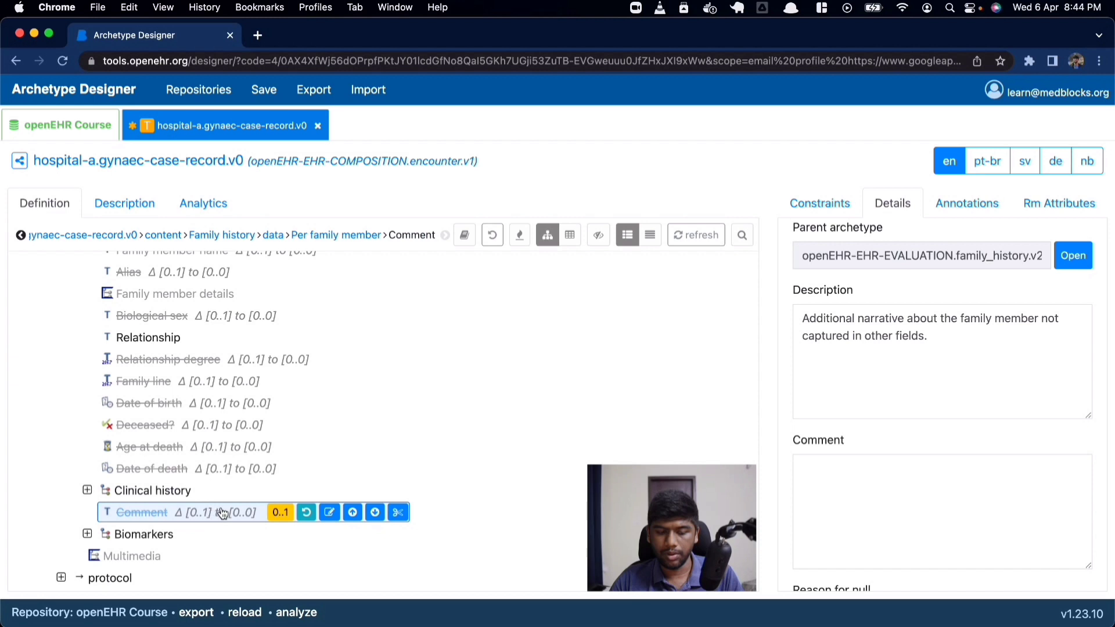
{"action": "left_click", "coordinate": [148, 494]}
{"action": "left_click", "coordinate": [87, 492]}
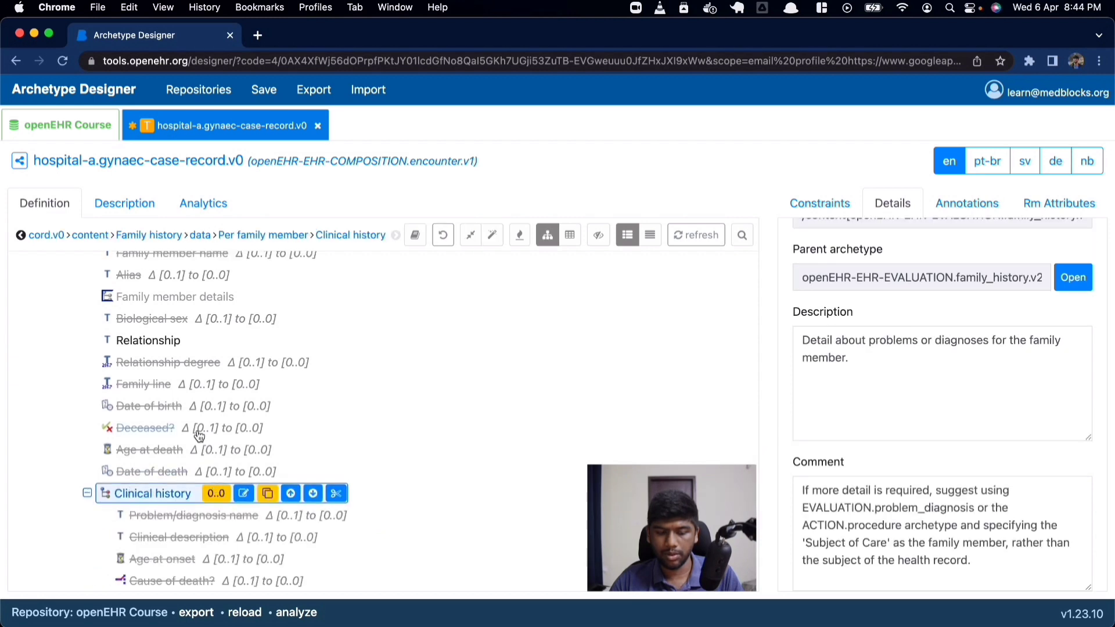
{"action": "scroll", "coordinate": [199, 435], "scroll_direction": "up", "scroll_amount": 5}
{"action": "scroll", "coordinate": [199, 424], "scroll_direction": "down", "scroll_amount": 2}
{"action": "left_click", "coordinate": [141, 301]}
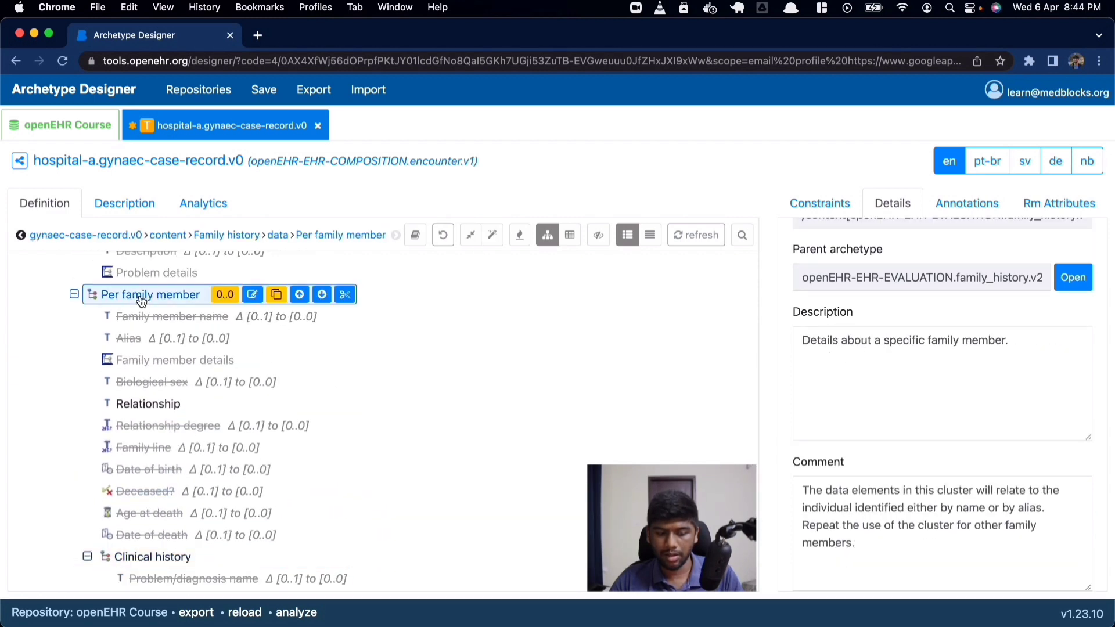
Re-include the Problem/diagnosis name element in the Clinical history cluster, and check the details of Clinical description and Age at onset.
{"action": "left_click", "coordinate": [158, 557]}
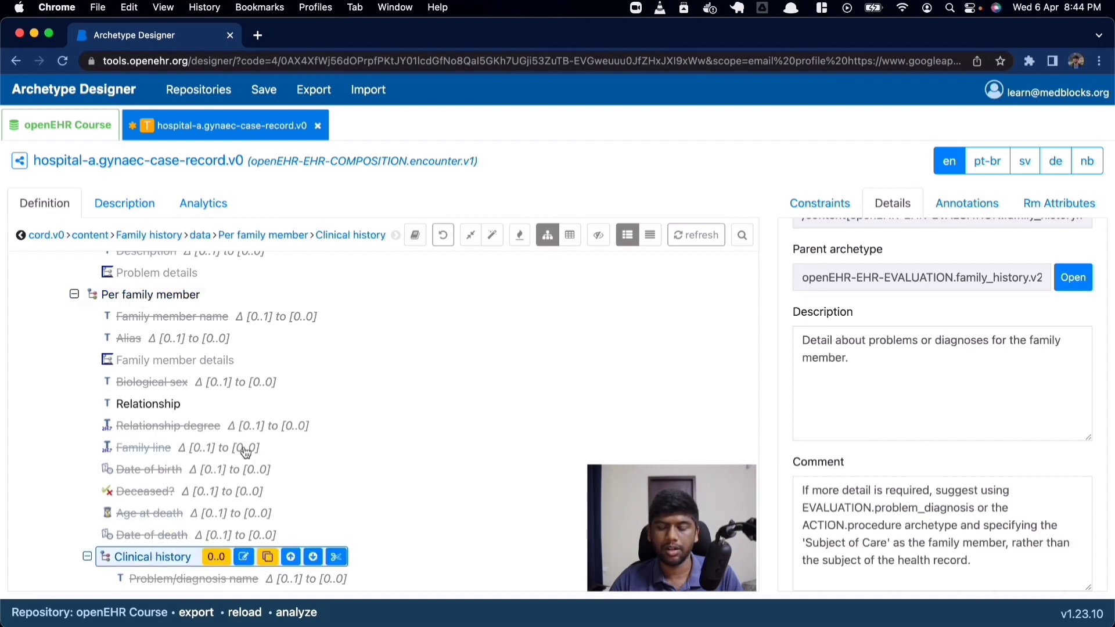
{"action": "scroll", "coordinate": [243, 452], "scroll_direction": "down", "scroll_amount": 4}
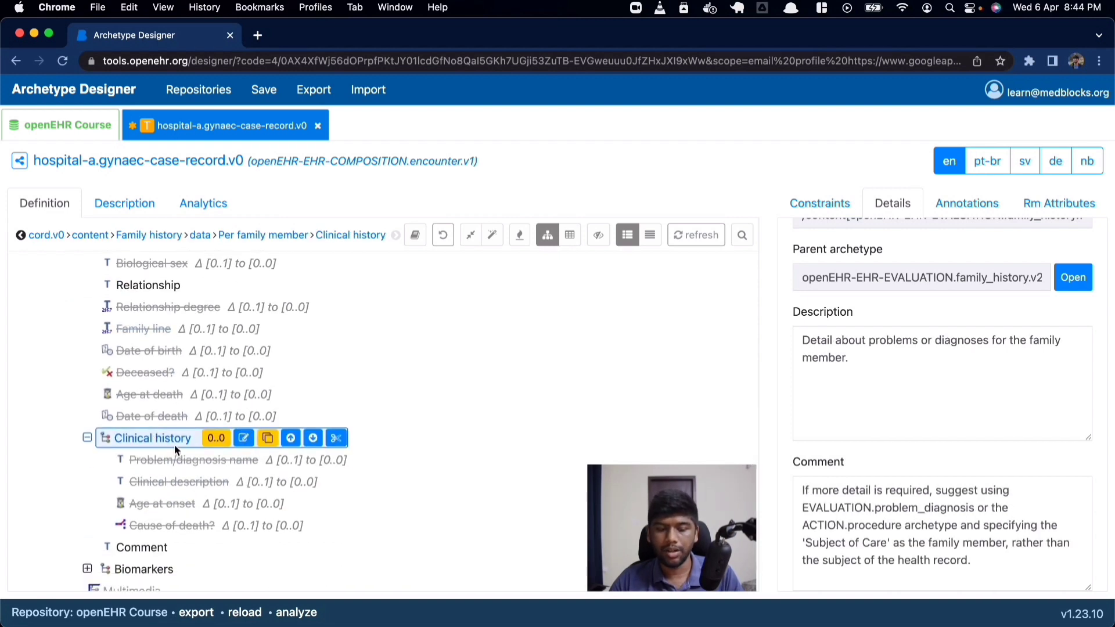
{"action": "left_click", "coordinate": [188, 460]}
{"action": "left_click", "coordinate": [369, 459]}
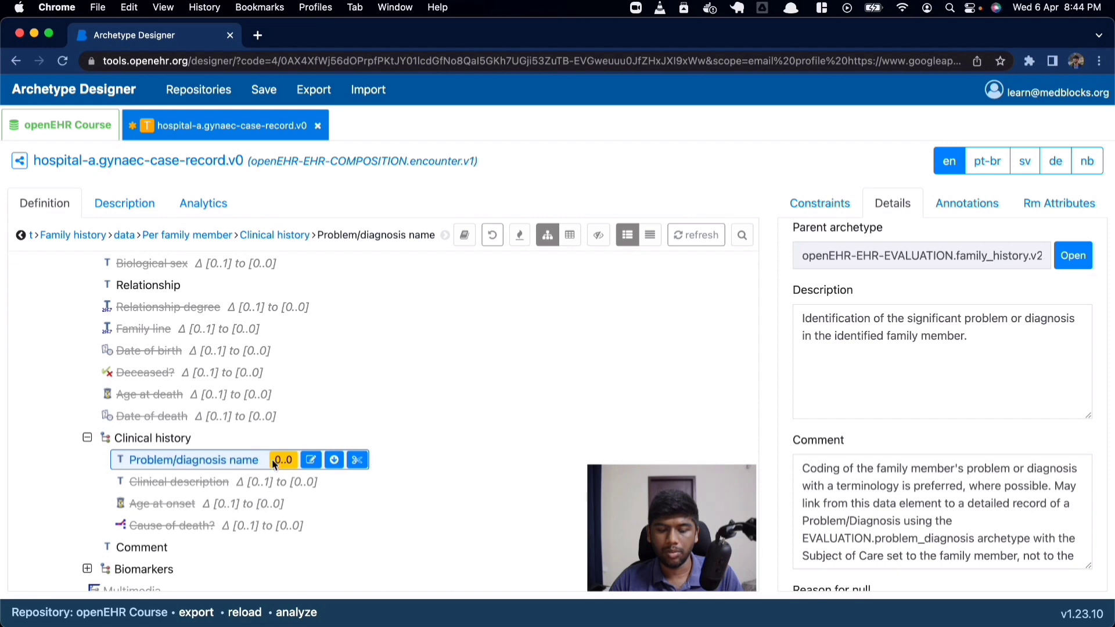
{"action": "left_click", "coordinate": [195, 482]}
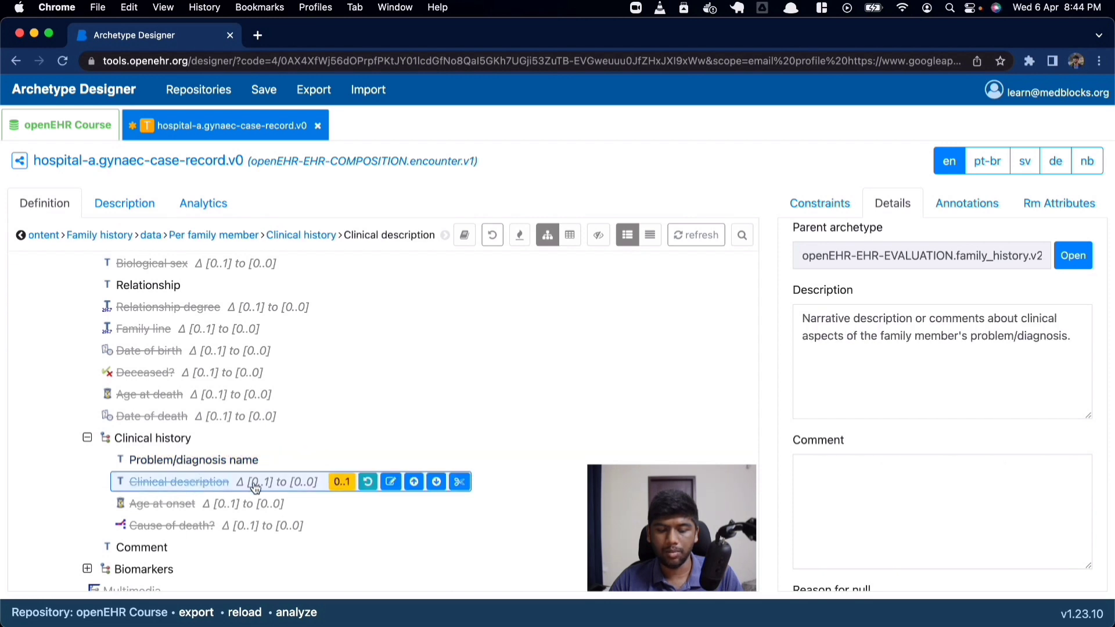
{"action": "left_click", "coordinate": [164, 507]}
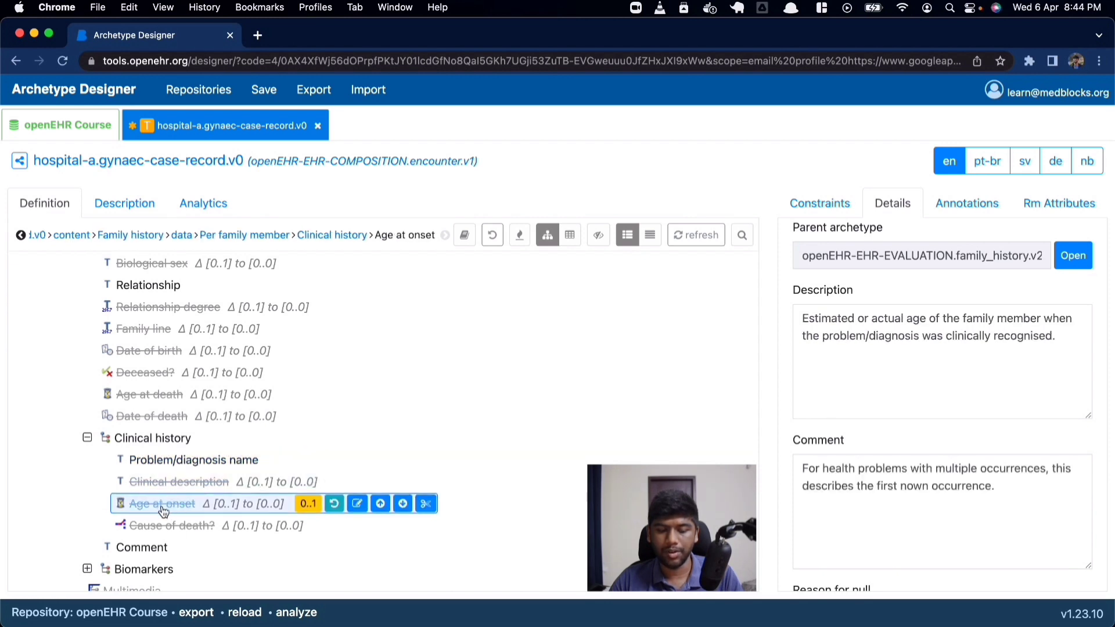
Rename the Problem/diagnosis name element under Clinical history to "Problem".
{"action": "left_click", "coordinate": [156, 460]}
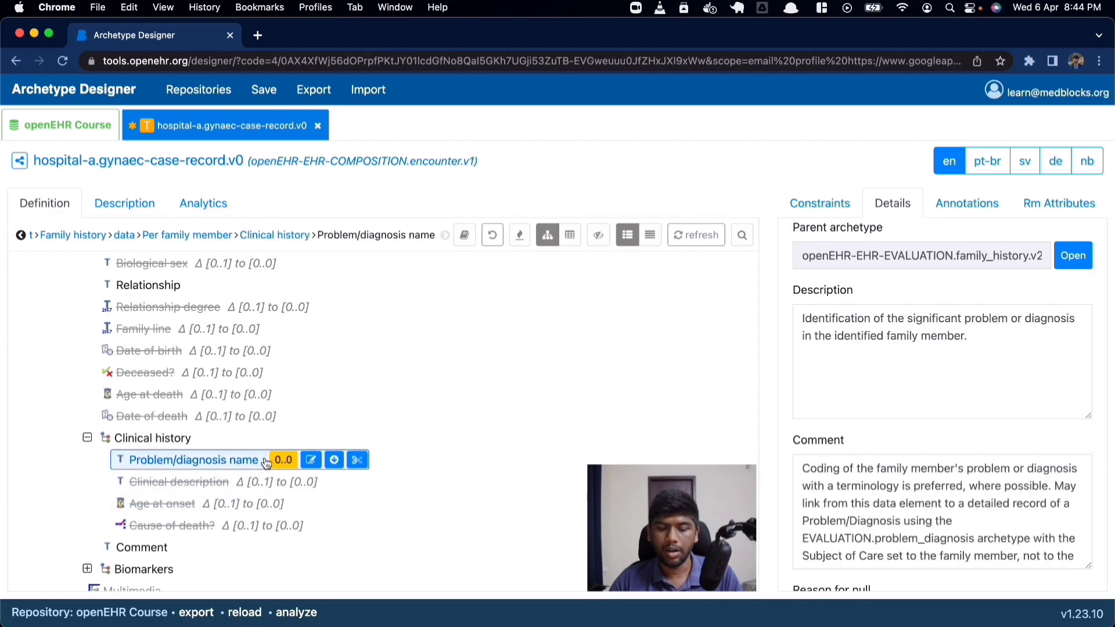
{"action": "double_click", "coordinate": [194, 466]}
{"action": "type", "text": "Problem"}
{"action": "key", "text": "Return"}
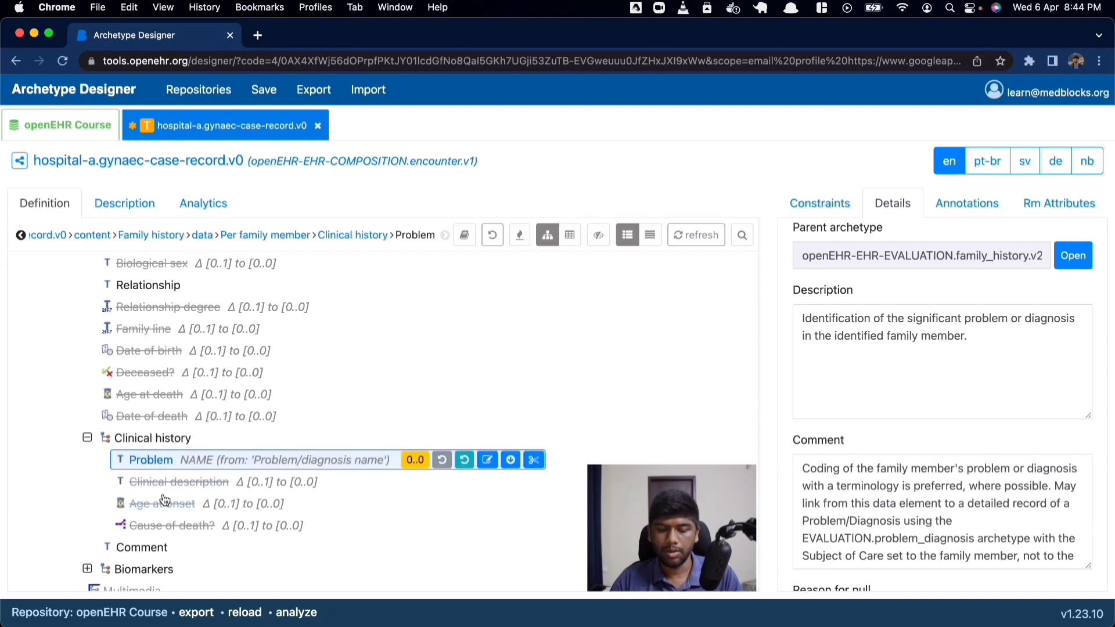
Exclude the Comment element and the Biomarkers cluster from Per family member by setting their occurrences to 0..0.
{"action": "left_click", "coordinate": [163, 490]}
{"action": "left_click", "coordinate": [174, 525]}
{"action": "scroll", "coordinate": [177, 525], "scroll_direction": "down", "scroll_amount": 2}
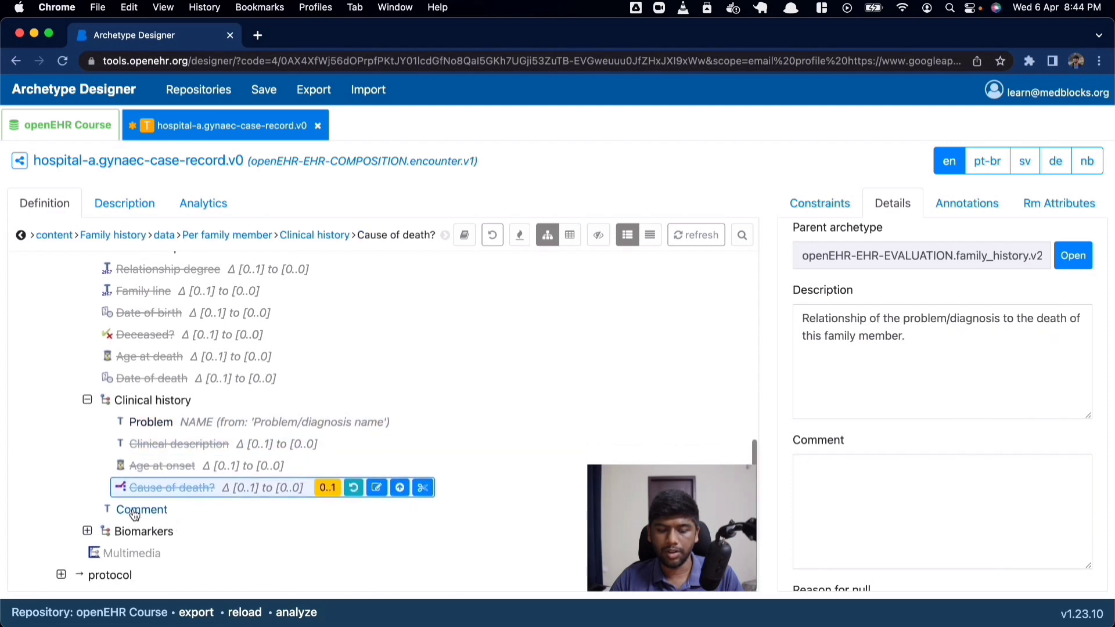
{"action": "left_click", "coordinate": [136, 509]}
{"action": "left_click", "coordinate": [193, 509]}
{"action": "left_click", "coordinate": [152, 532]}
{"action": "left_click", "coordinate": [87, 532]}
{"action": "scroll", "coordinate": [163, 474], "scroll_direction": "down", "scroll_amount": 2}
{"action": "left_click", "coordinate": [201, 493]}
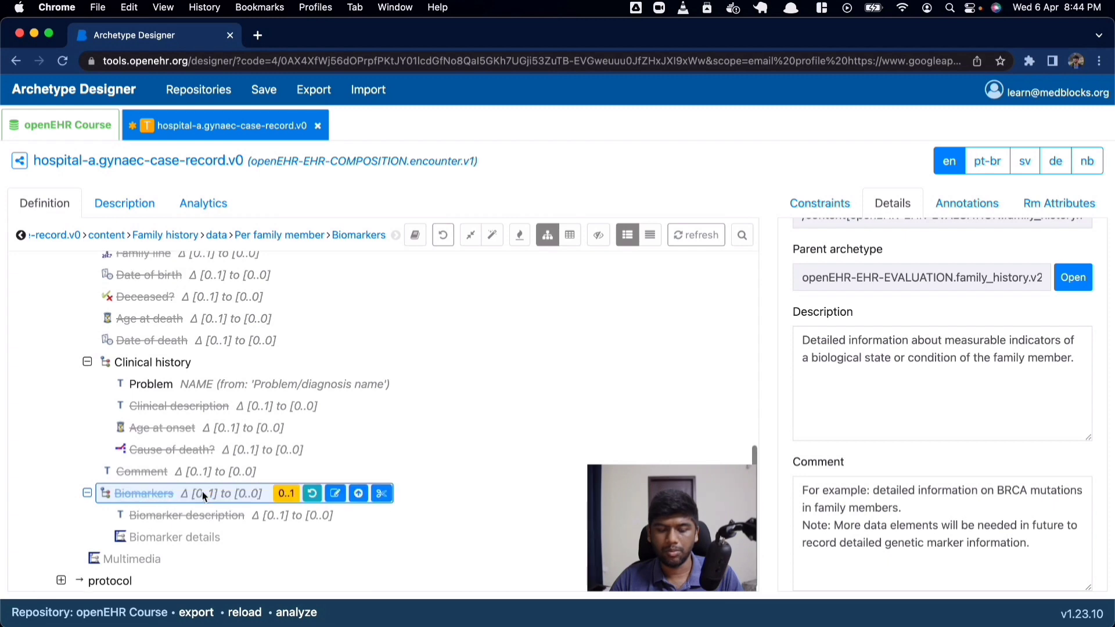
Collapse the excluded Per problem cluster and review the constraints of the Per family member cluster.
{"action": "scroll", "coordinate": [182, 403], "scroll_direction": "up", "scroll_amount": 10}
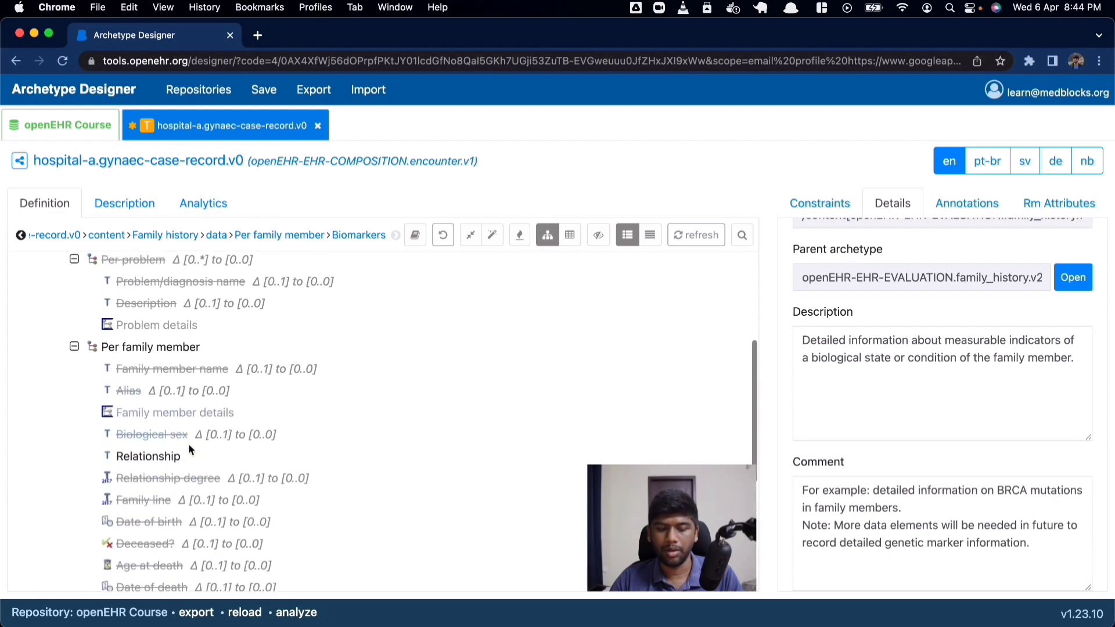
{"action": "left_click", "coordinate": [99, 308]}
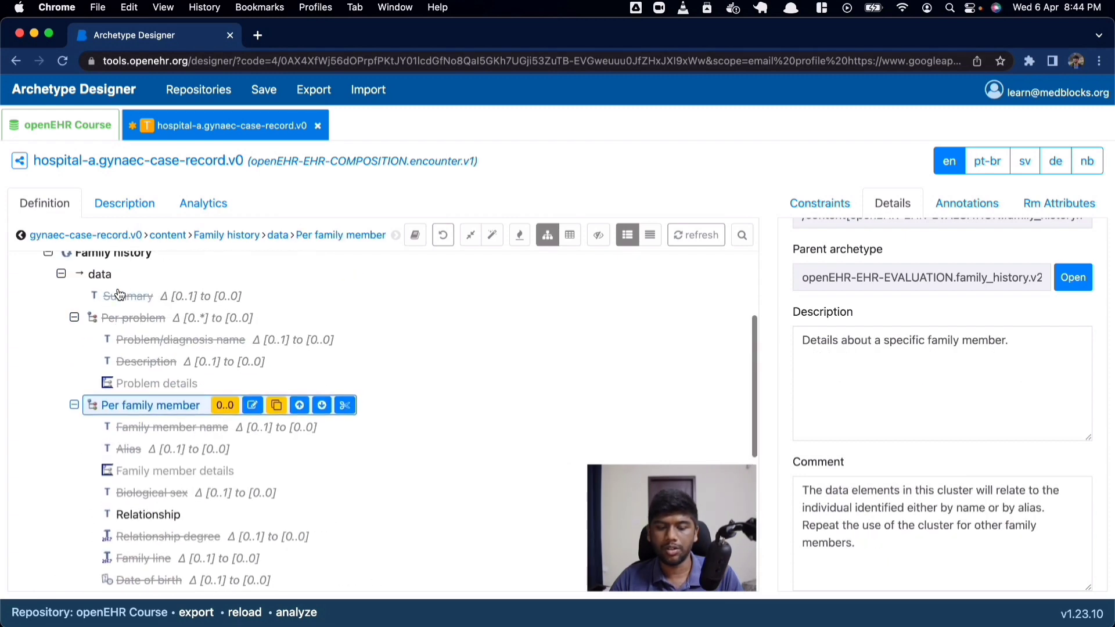
{"action": "left_click", "coordinate": [73, 318]}
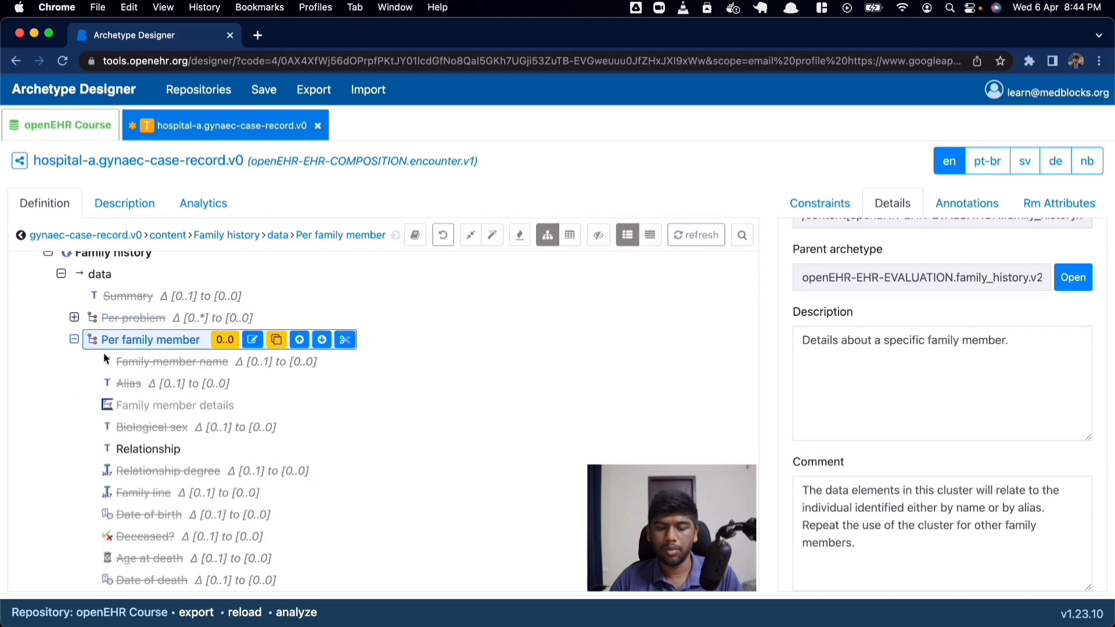
{"action": "left_click", "coordinate": [157, 451]}
{"action": "left_click", "coordinate": [119, 346]}
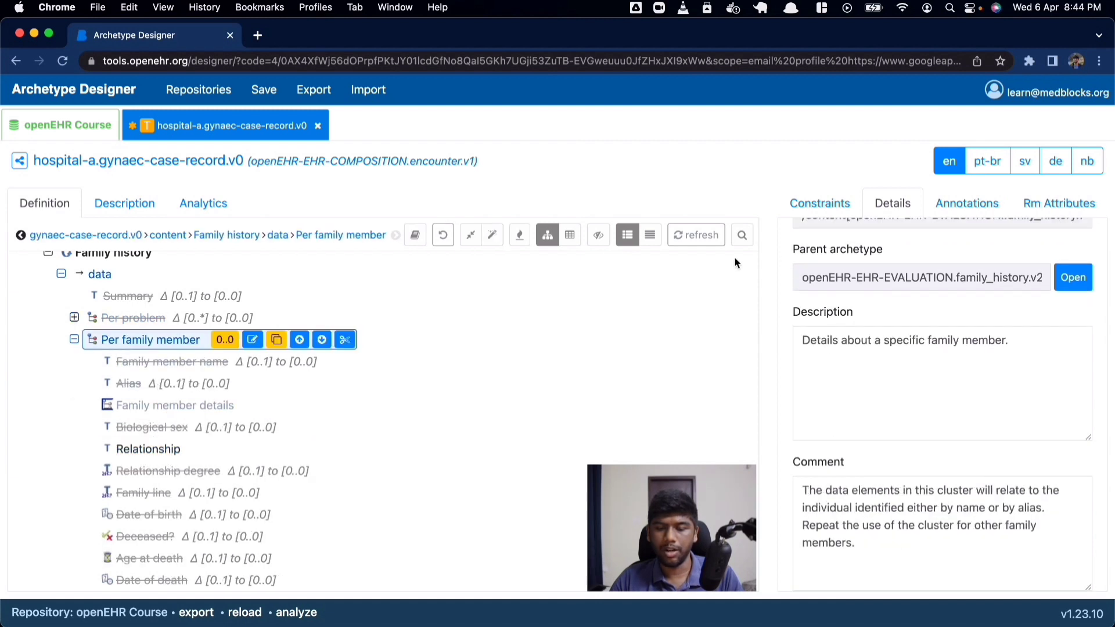
{"action": "left_click", "coordinate": [836, 202]}
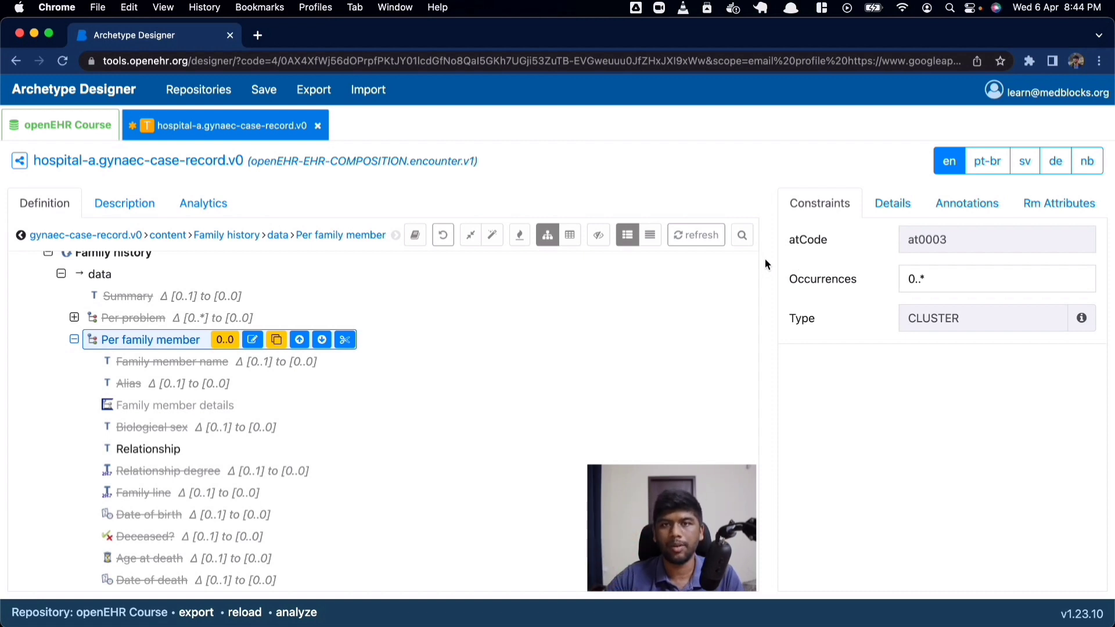
Compare the occurrences and text constraints of the Relationship and Problem elements.
{"action": "left_click", "coordinate": [159, 457]}
{"action": "scroll", "coordinate": [368, 396], "scroll_direction": "down", "scroll_amount": 3}
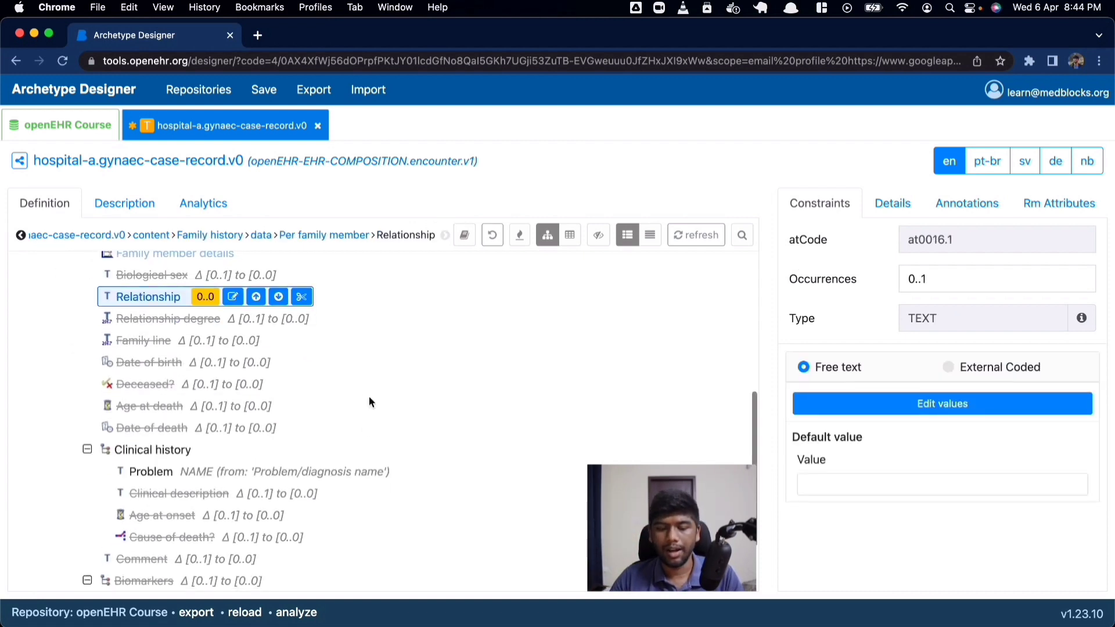
{"action": "left_click", "coordinate": [173, 465]}
{"action": "scroll", "coordinate": [172, 441], "scroll_direction": "down", "scroll_amount": 2}
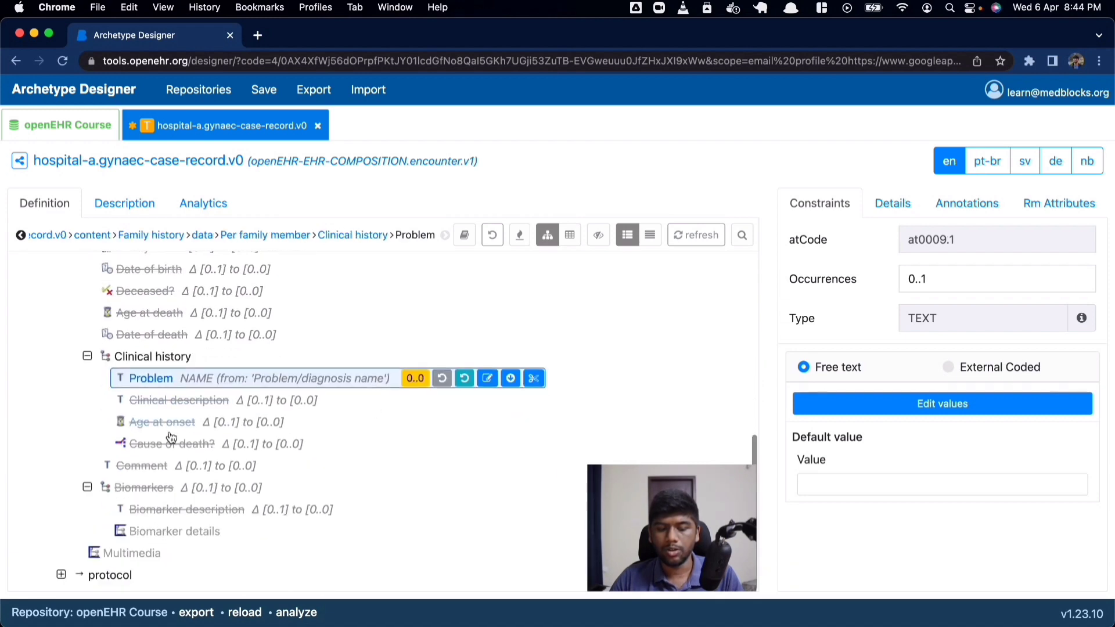
Check the section following Family History in the Gynaec OP Case Record PDF, and collapse the Family history archetype in the template tree.
{"action": "scroll", "coordinate": [169, 435], "scroll_direction": "up", "scroll_amount": 10}
{"action": "key", "text": "super+Tab"}
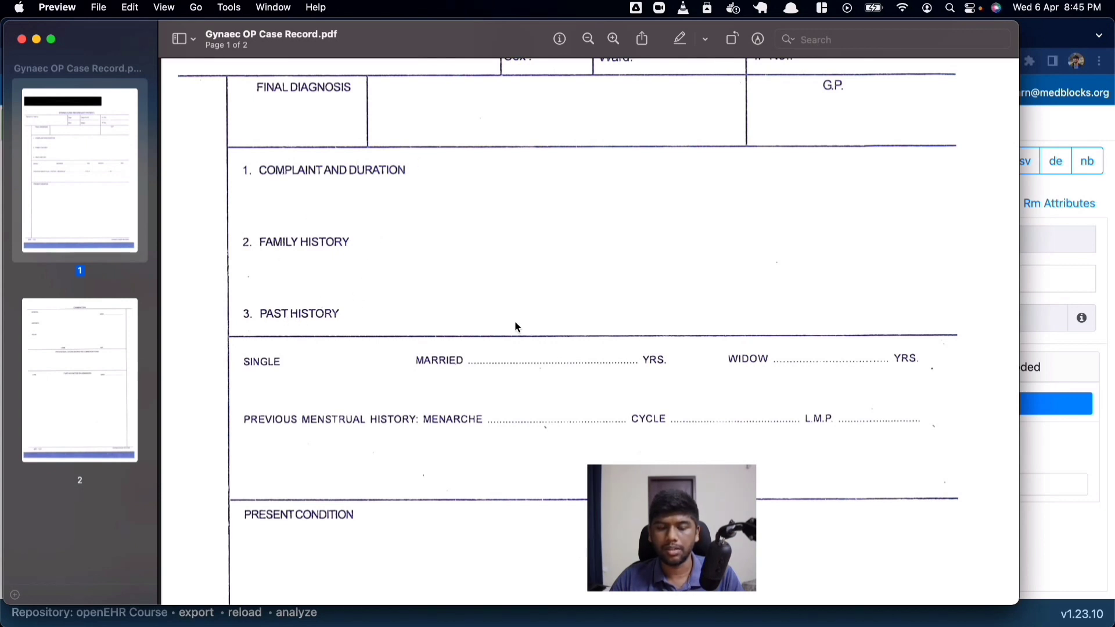
{"action": "key", "text": "super+Tab"}
{"action": "left_click", "coordinate": [67, 319]}
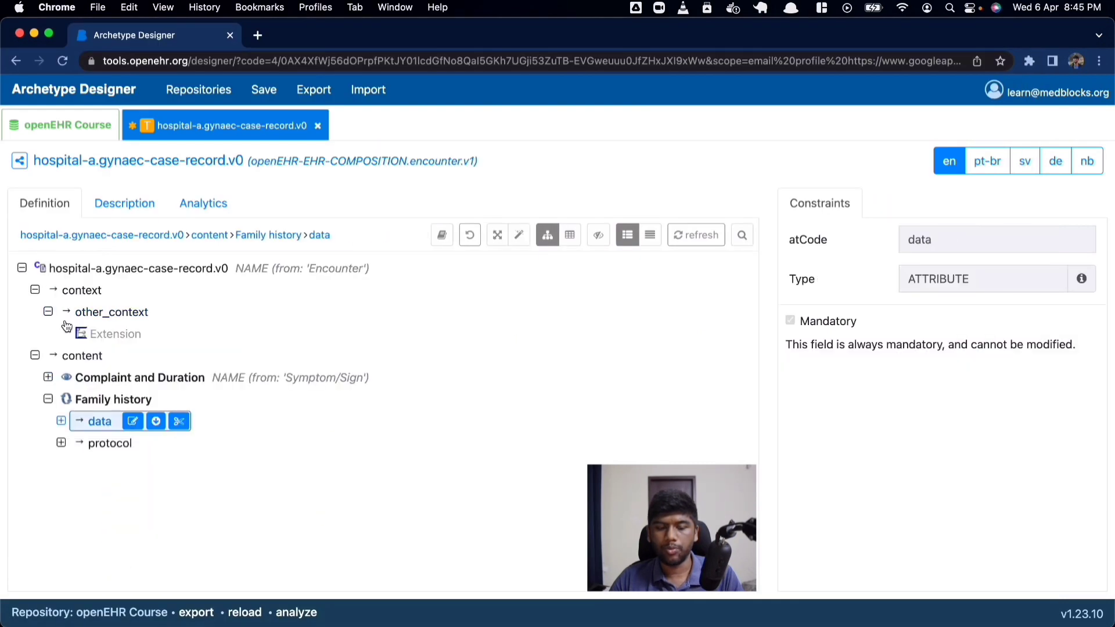
{"action": "left_click", "coordinate": [48, 400]}
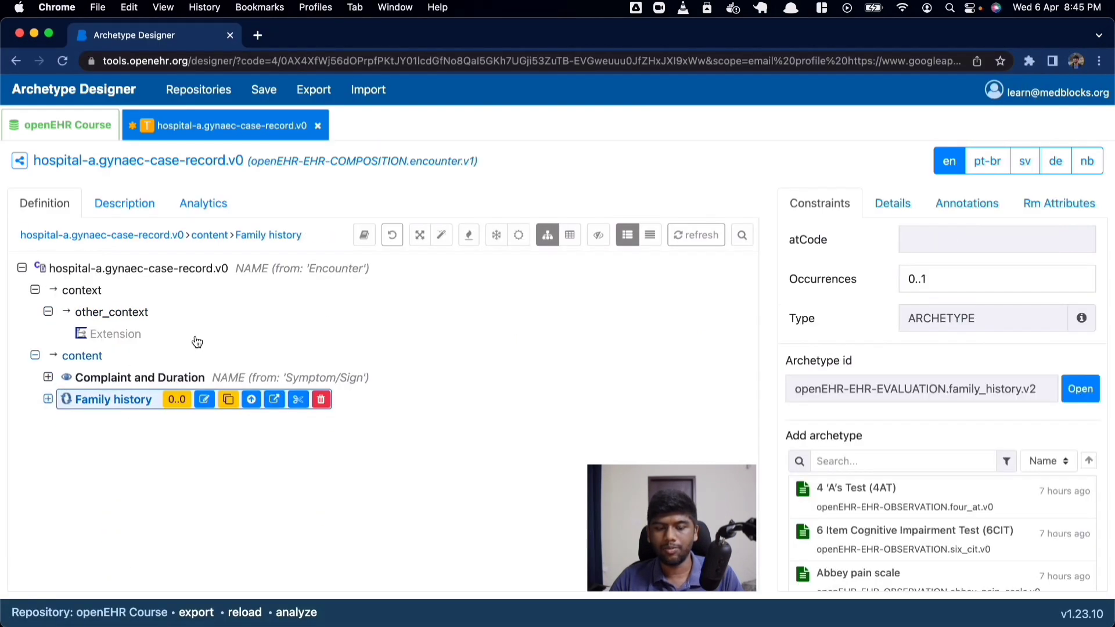
Search the openEHR discussion forums for "past history" and open the topic "Recording past history (medical and surgical), age, ethnicity".
{"action": "left_click", "coordinate": [258, 35]}
{"action": "type", "text": "dis"}
{"action": "key", "text": "Return"}
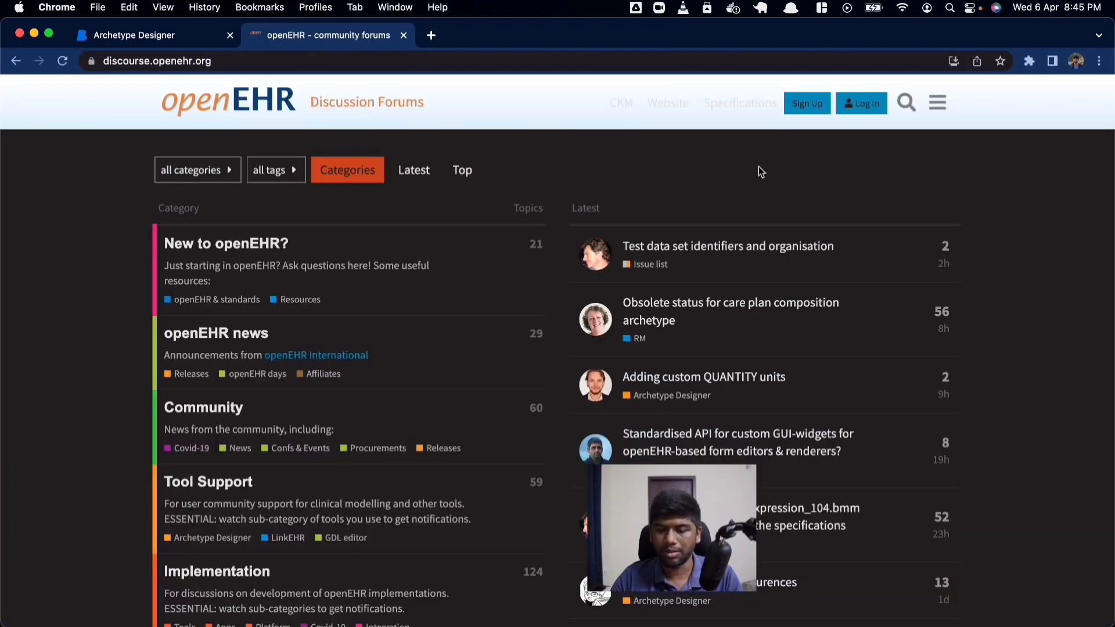
{"action": "left_click", "coordinate": [905, 104]}
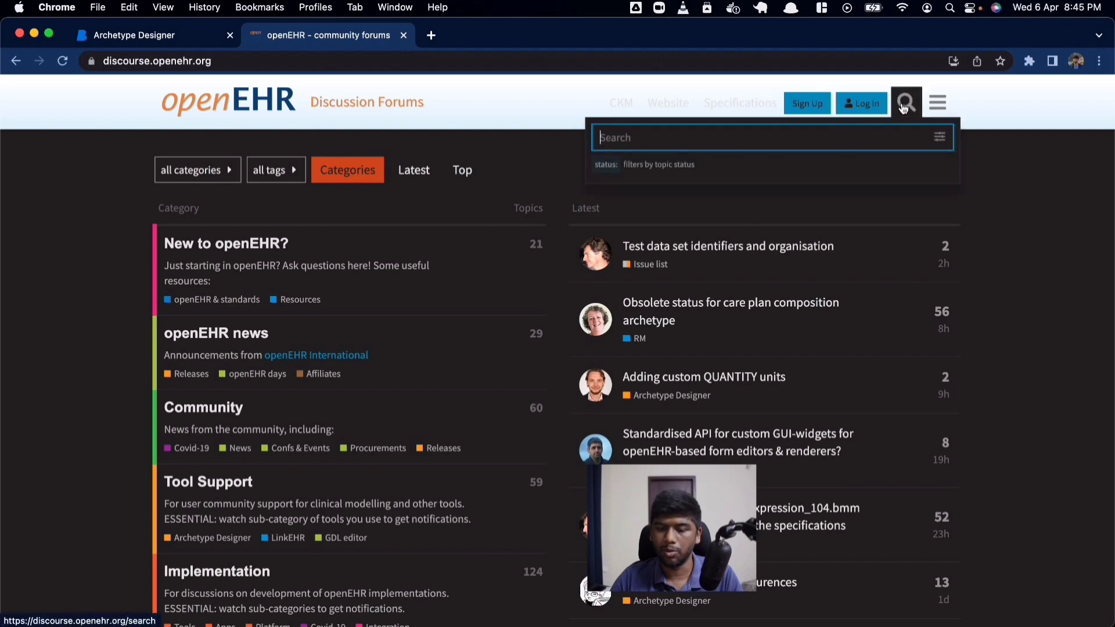
{"action": "type", "text": "past history"}
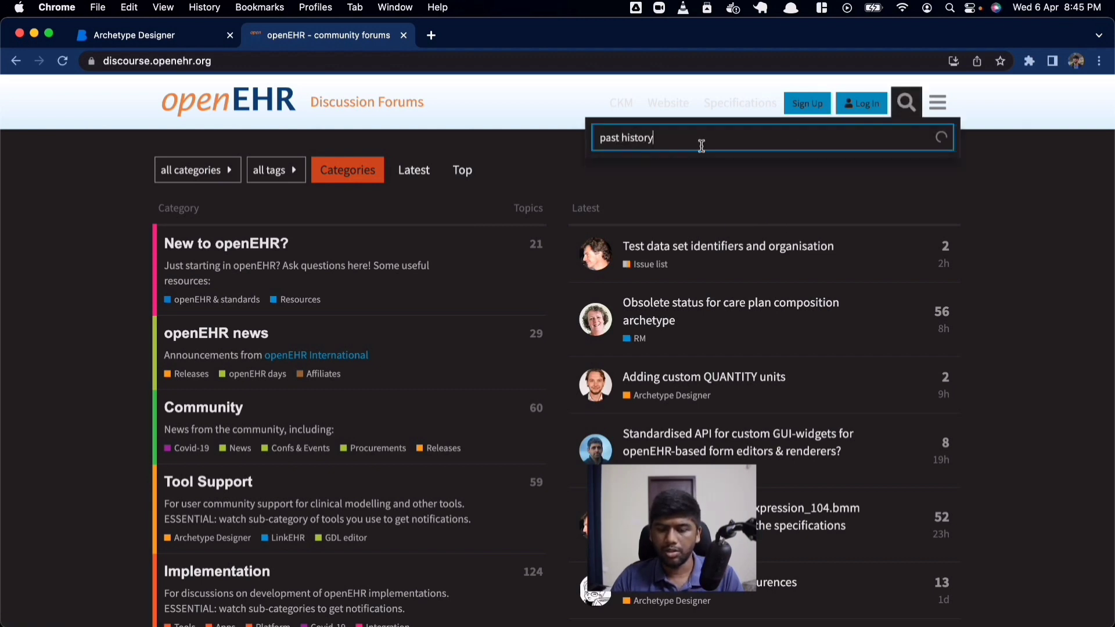
{"action": "left_click", "coordinate": [703, 194]}
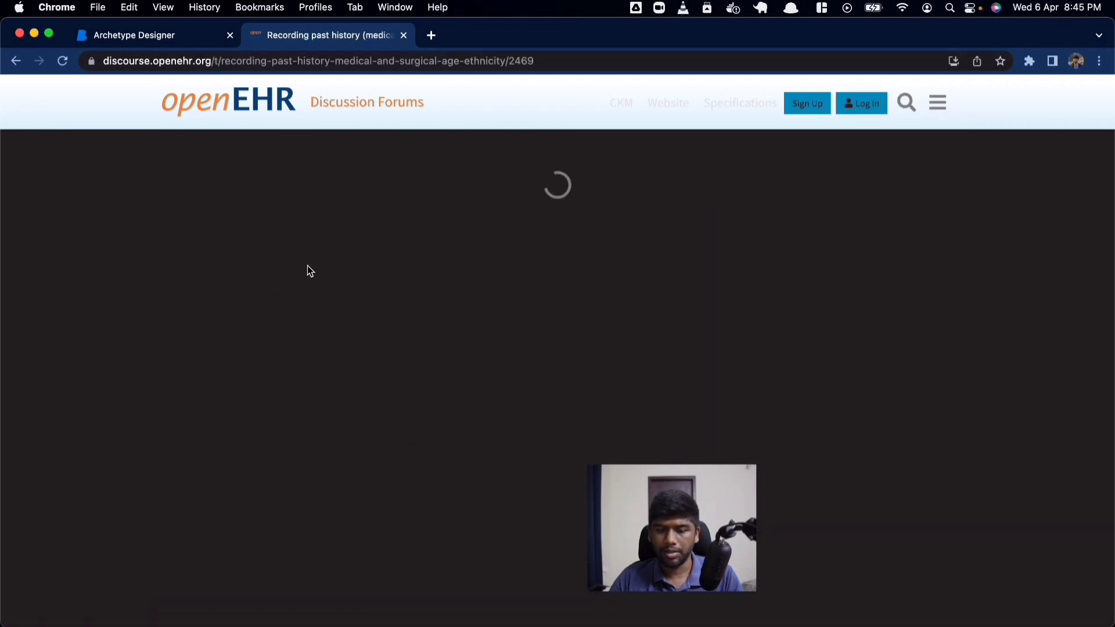
Read the topic's question and replies for archetypes suited to past history, focusing on the Problem/diagnosis qualifier suggestion.
{"action": "scroll", "coordinate": [459, 254], "scroll_direction": "down", "scroll_amount": 1}
{"action": "scroll", "coordinate": [281, 271], "scroll_direction": "up", "scroll_amount": 1}
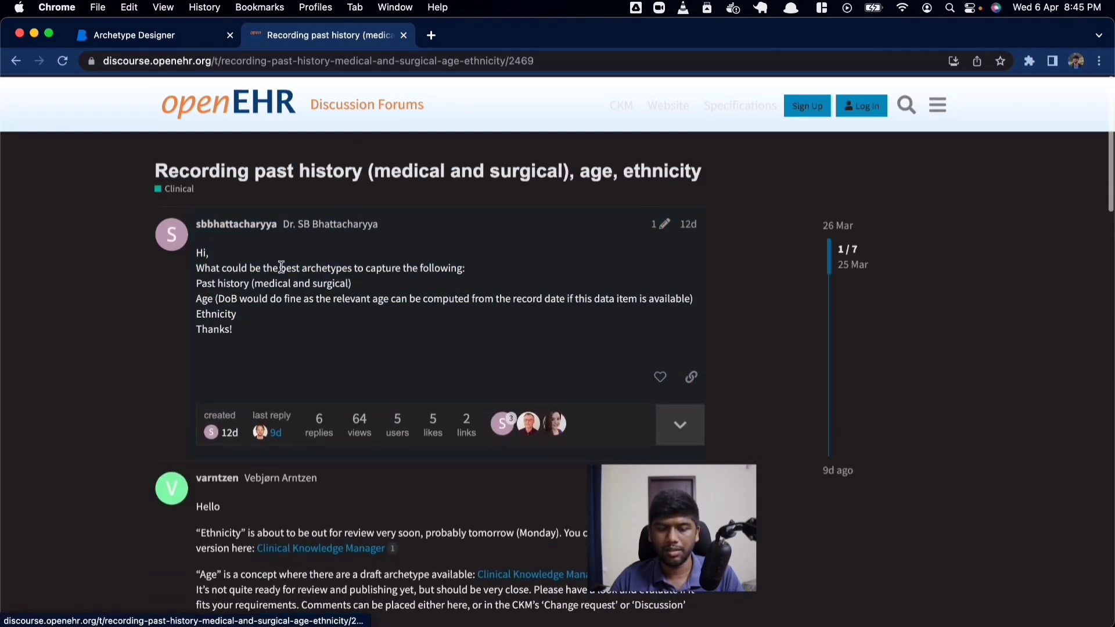
{"action": "scroll", "coordinate": [281, 267], "scroll_direction": "down", "scroll_amount": 10}
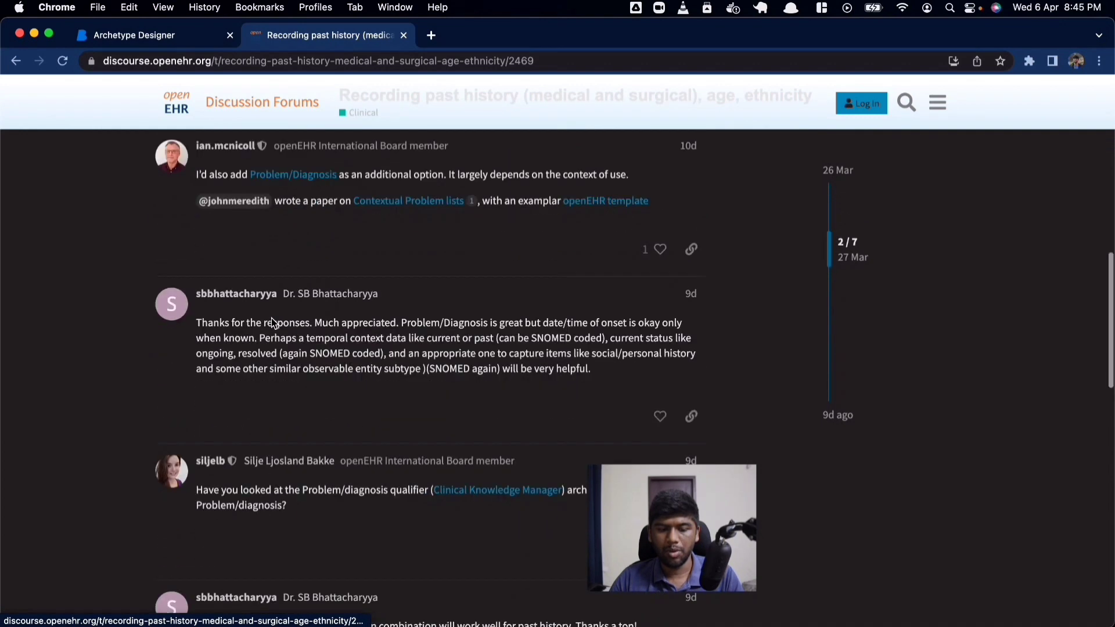
{"action": "scroll", "coordinate": [266, 370], "scroll_direction": "down", "scroll_amount": 3}
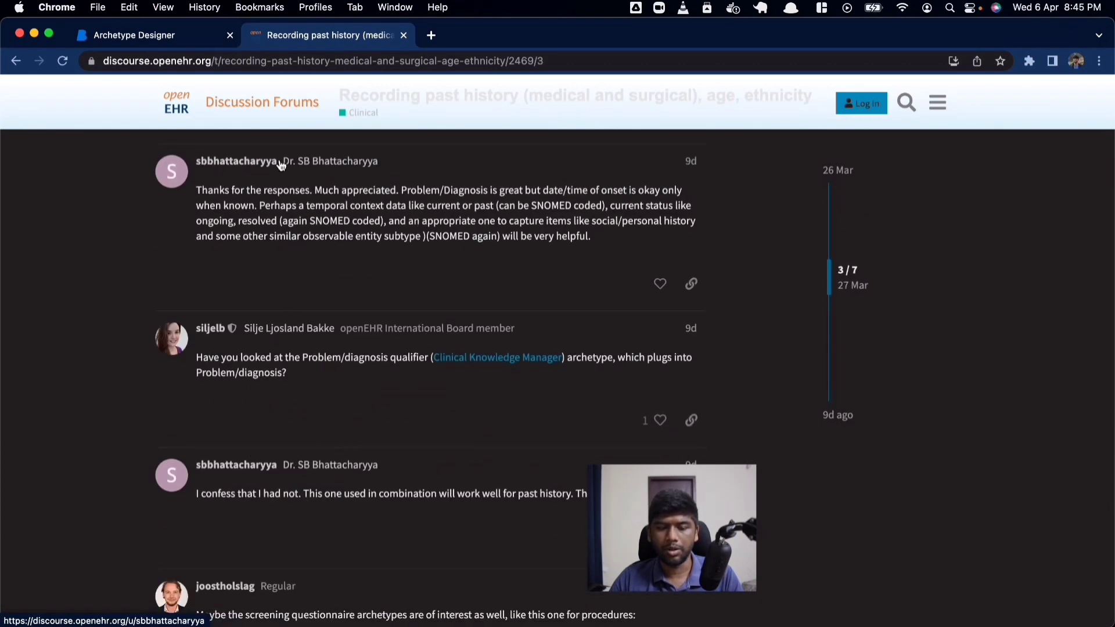
{"action": "scroll", "coordinate": [327, 233], "scroll_direction": "down", "scroll_amount": 3}
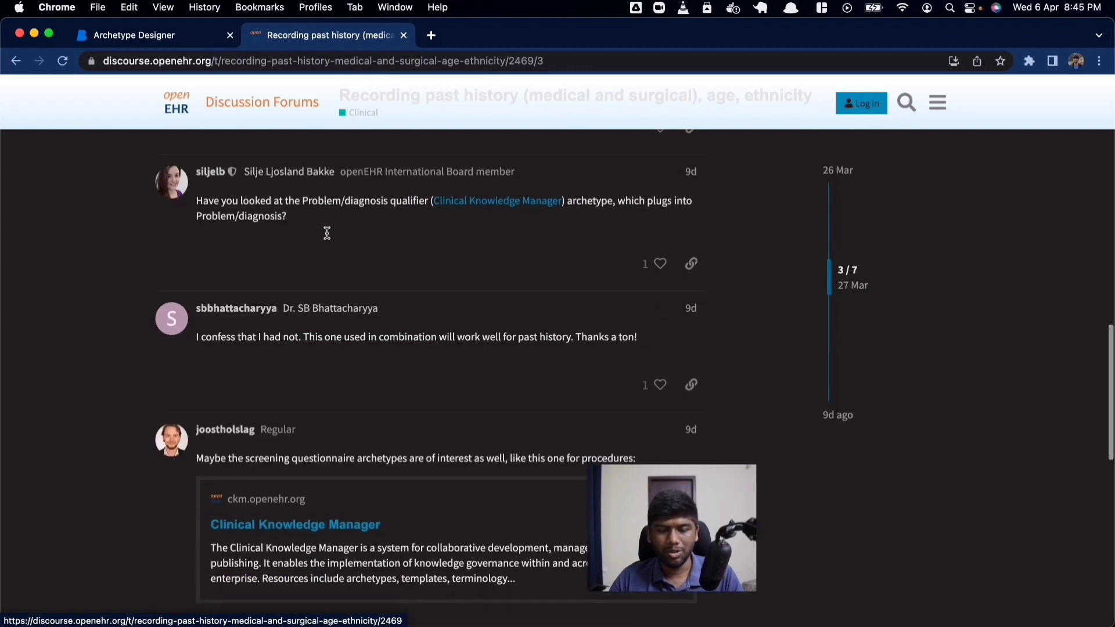
{"action": "scroll", "coordinate": [407, 328], "scroll_direction": "down", "scroll_amount": 1}
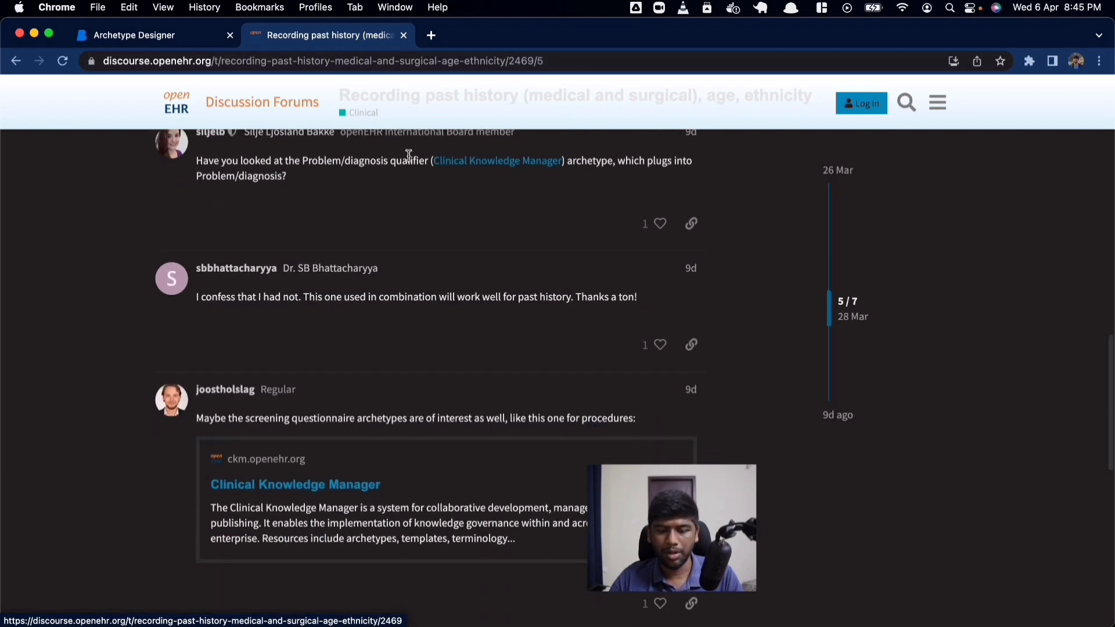
{"action": "double_click", "coordinate": [316, 160]}
{"action": "double_click", "coordinate": [400, 160]}
{"action": "left_click_drag", "start_coordinate": [400, 160], "coordinate": [599, 173]}
{"action": "left_click", "coordinate": [600, 173]}
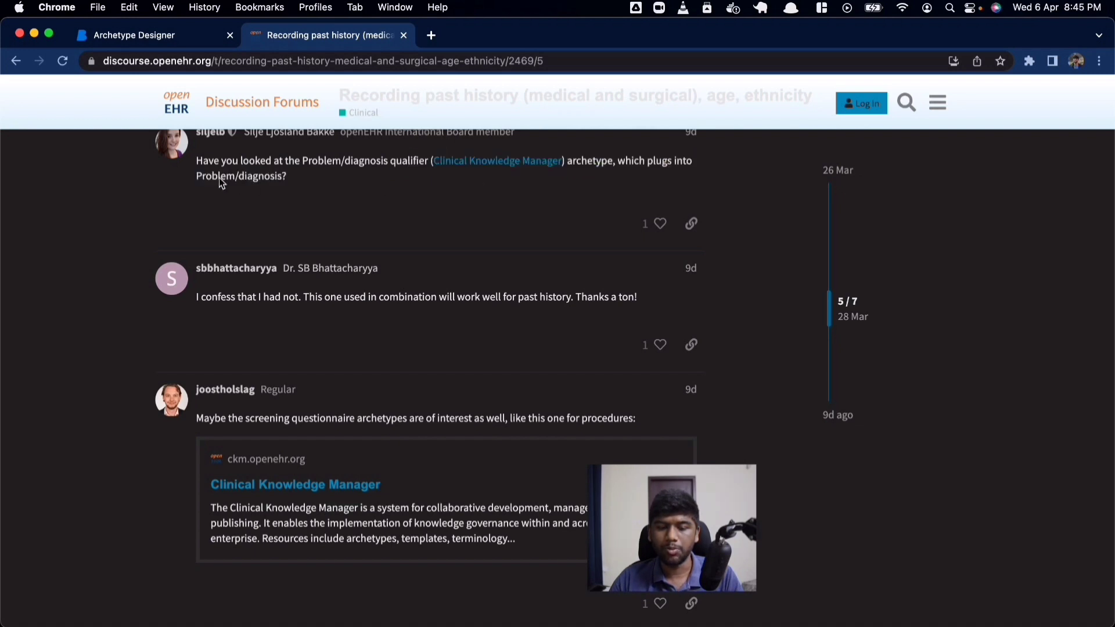
Switch to Archetype Designer, search the archetypes for "prob" and add Problem/Diagnosis to the template's content.
{"action": "left_click_drag", "start_coordinate": [198, 181], "coordinate": [282, 178]}
{"action": "left_click", "coordinate": [268, 178]}
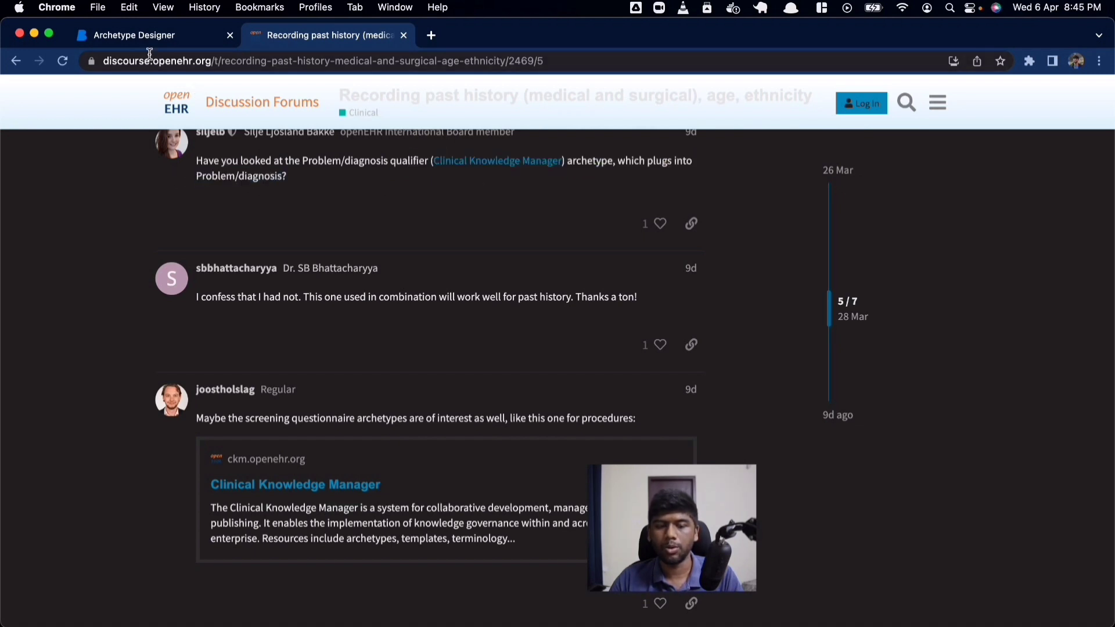
{"action": "left_click", "coordinate": [142, 36]}
{"action": "left_click", "coordinate": [892, 457]}
{"action": "type", "text": "pro"}
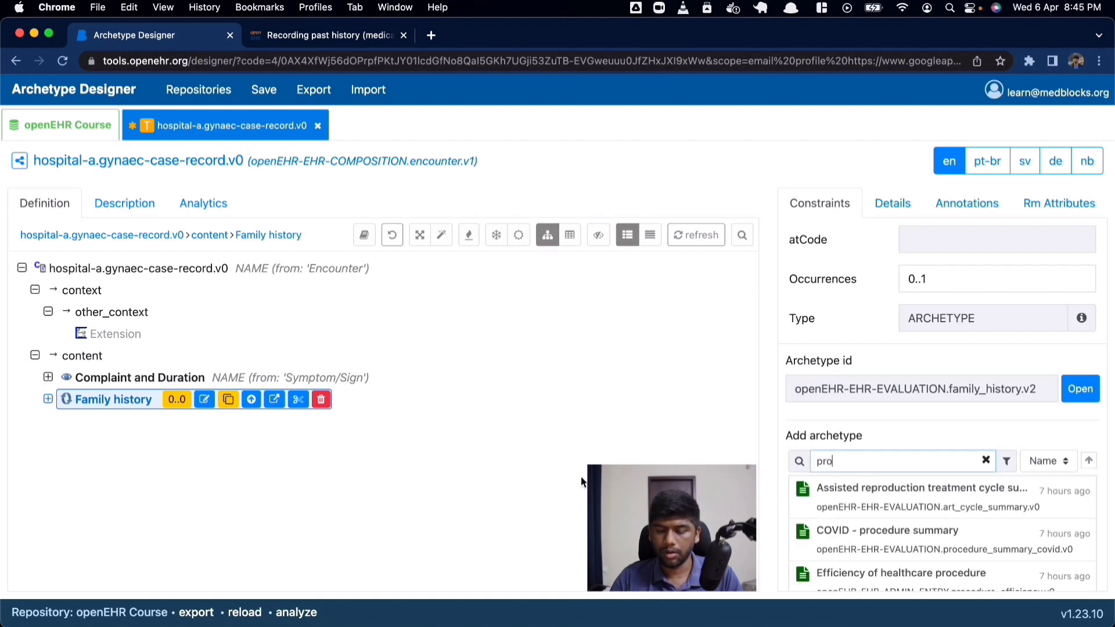
{"action": "type", "text": "b"}
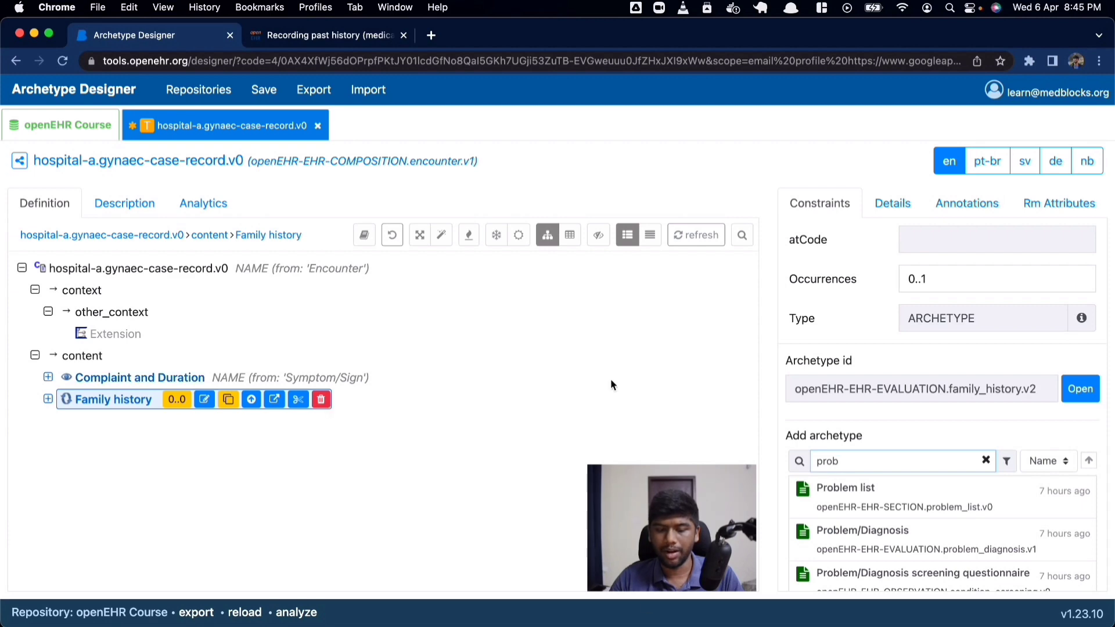
{"action": "left_click", "coordinate": [915, 542]}
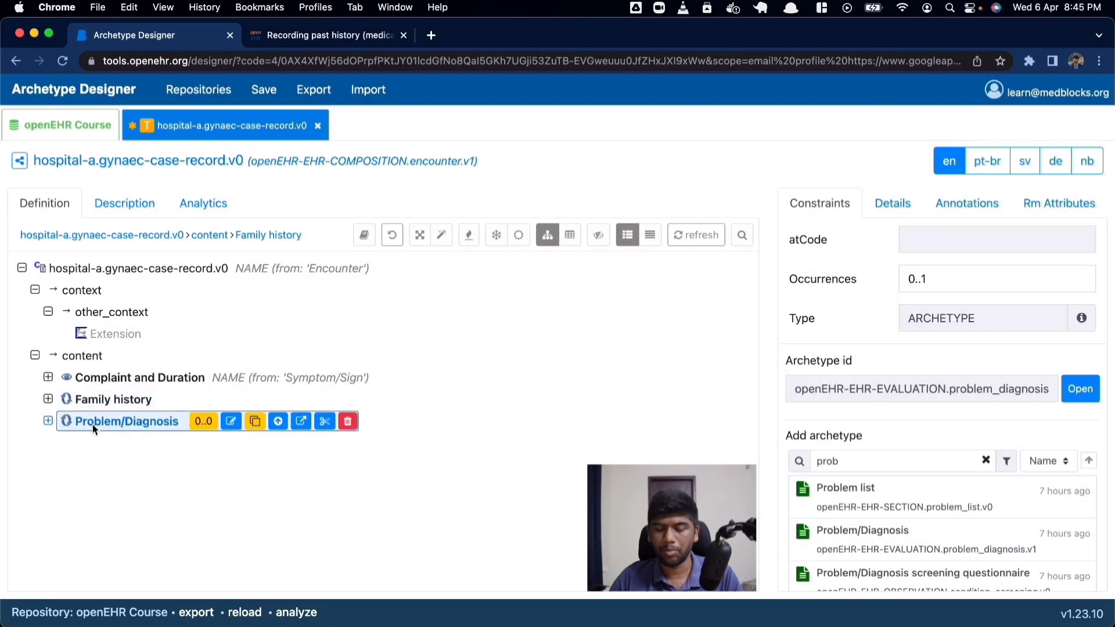
Rename the added Problem/Diagnosis archetype as Past History.
{"action": "left_click", "coordinate": [129, 424]}
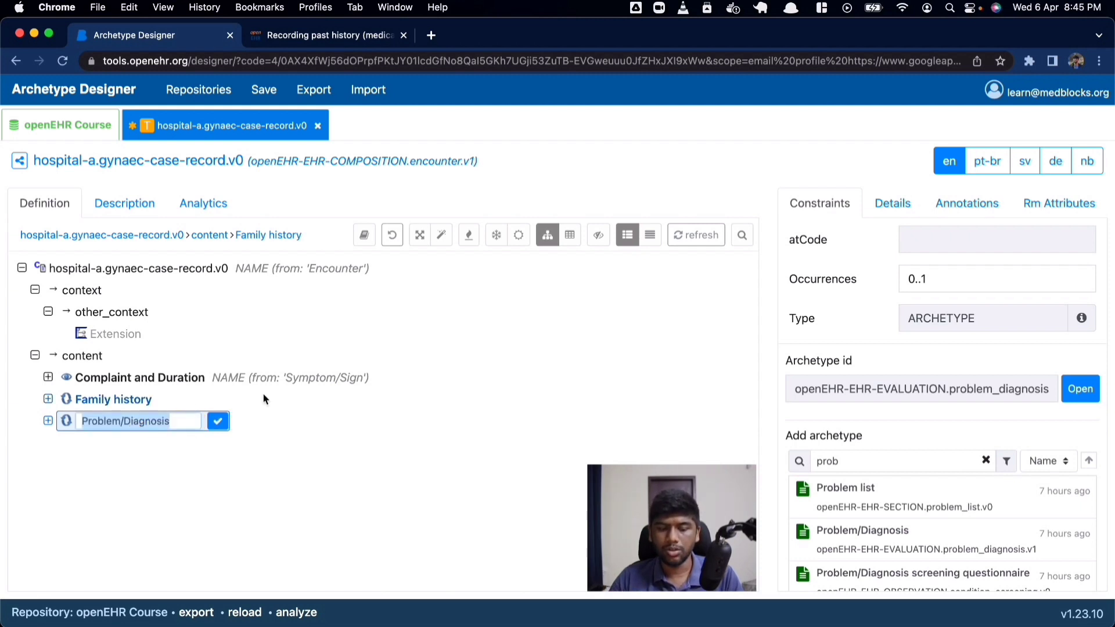
{"action": "type", "text": "Problem"}
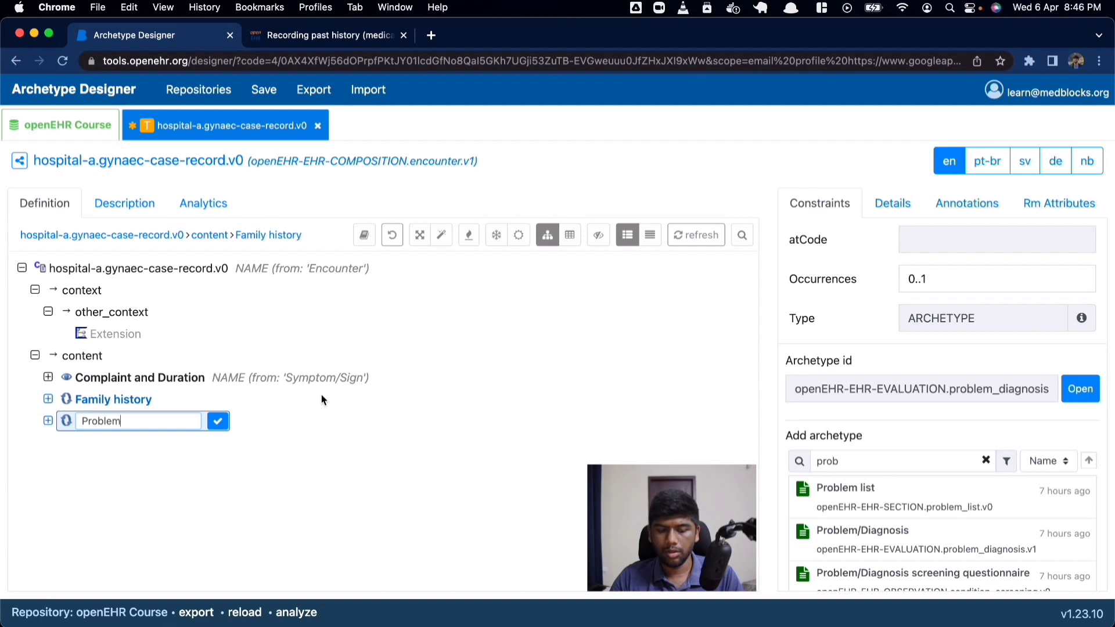
{"action": "key", "text": "BackSpace"}
{"action": "key", "text": "BackSpace"}
{"action": "key", "text": "BackSpace"}
{"action": "key", "text": "BackSpace"}
{"action": "key", "text": "BackSpace"}
{"action": "key", "text": "BackSpace"}
{"action": "key", "text": "BackSpace"}
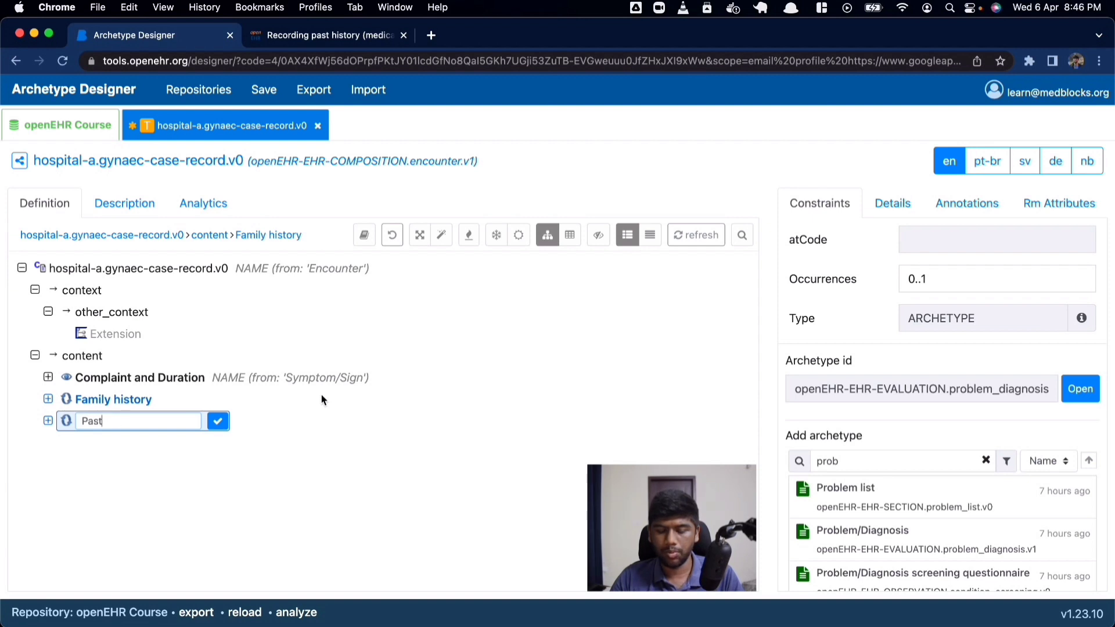
{"action": "type", "text": "Past History"}
{"action": "key", "text": "Return"}
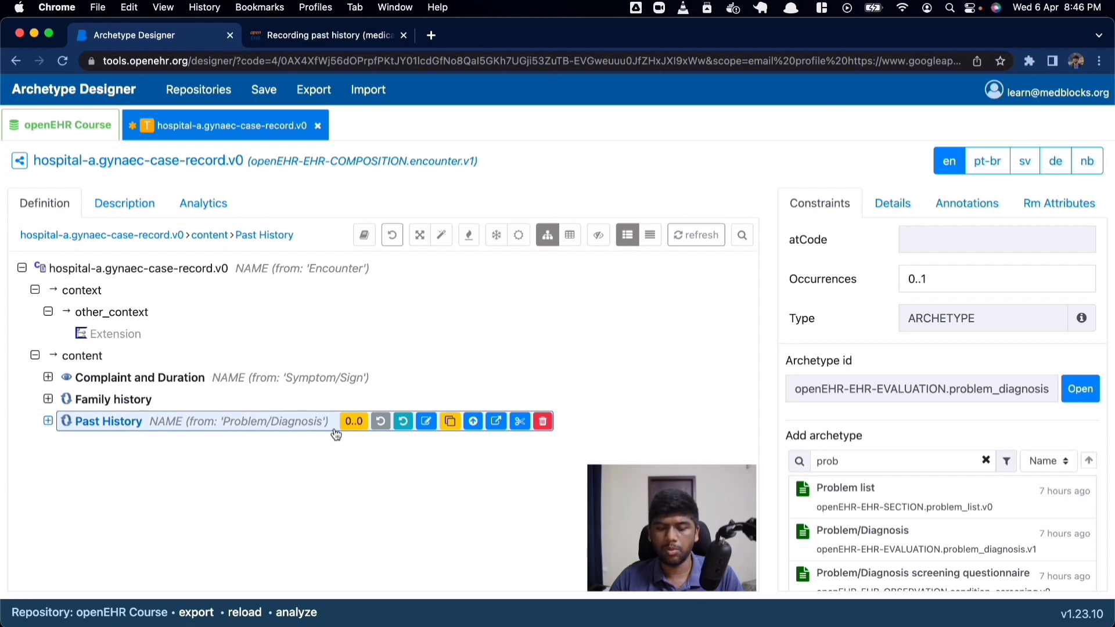
Expand Past History and its data section to review the elements it contains.
{"action": "left_click", "coordinate": [48, 422]}
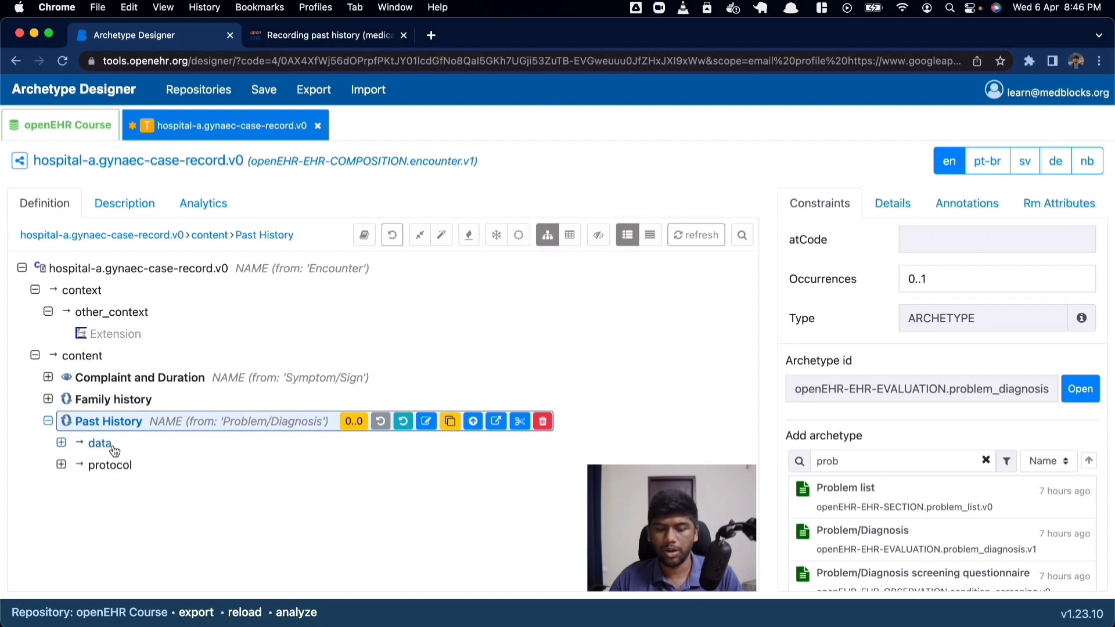
{"action": "left_click", "coordinate": [61, 444]}
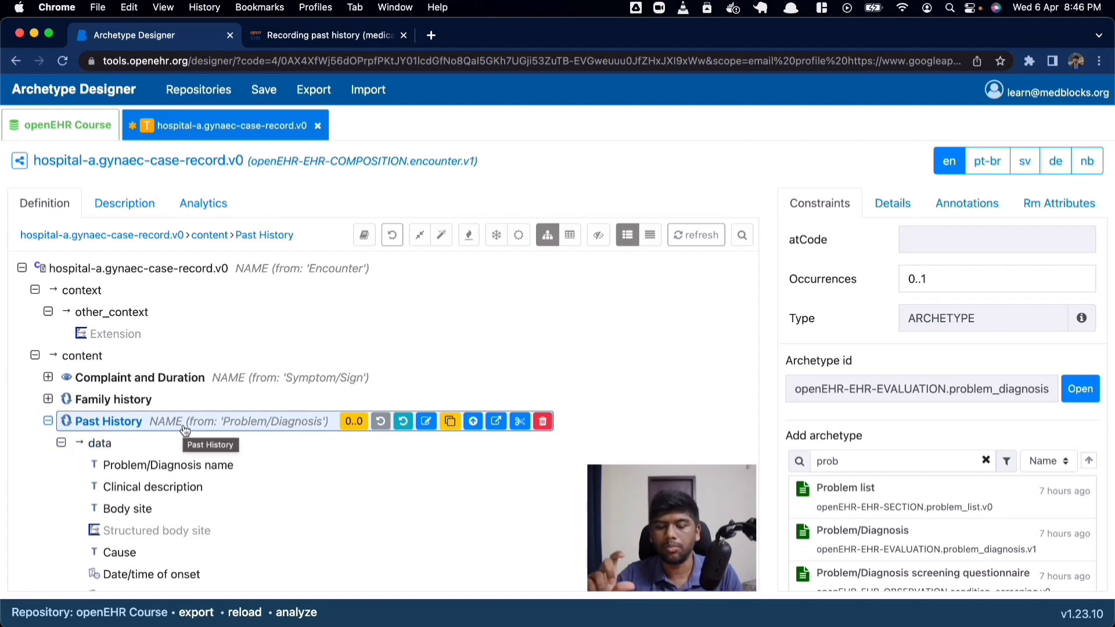
{"action": "scroll", "coordinate": [185, 429], "scroll_direction": "down", "scroll_amount": 2}
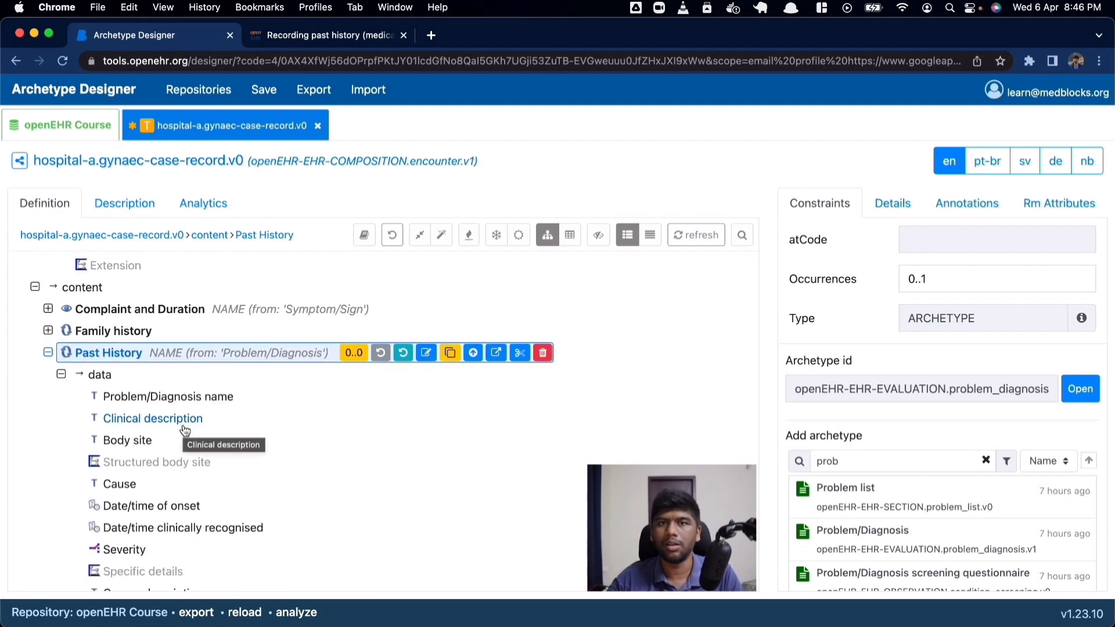
{"action": "scroll", "coordinate": [185, 430], "scroll_direction": "down", "scroll_amount": 1}
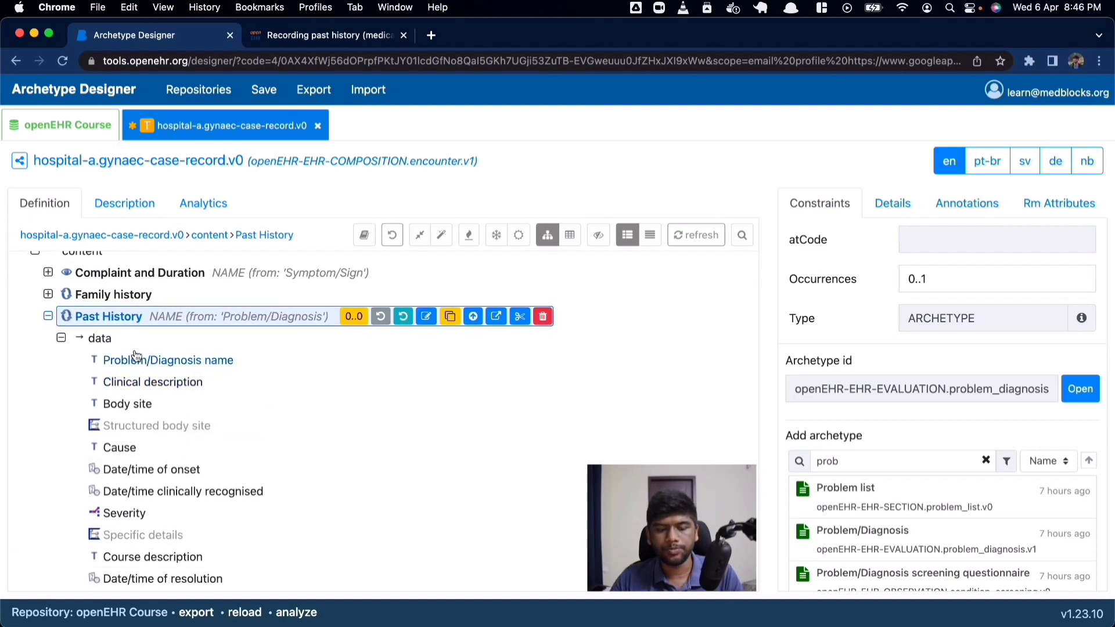
Reread the openEHR forum reply recommending the Problem/diagnosis qualifier archetype for recording past history.
{"action": "left_click", "coordinate": [275, 40]}
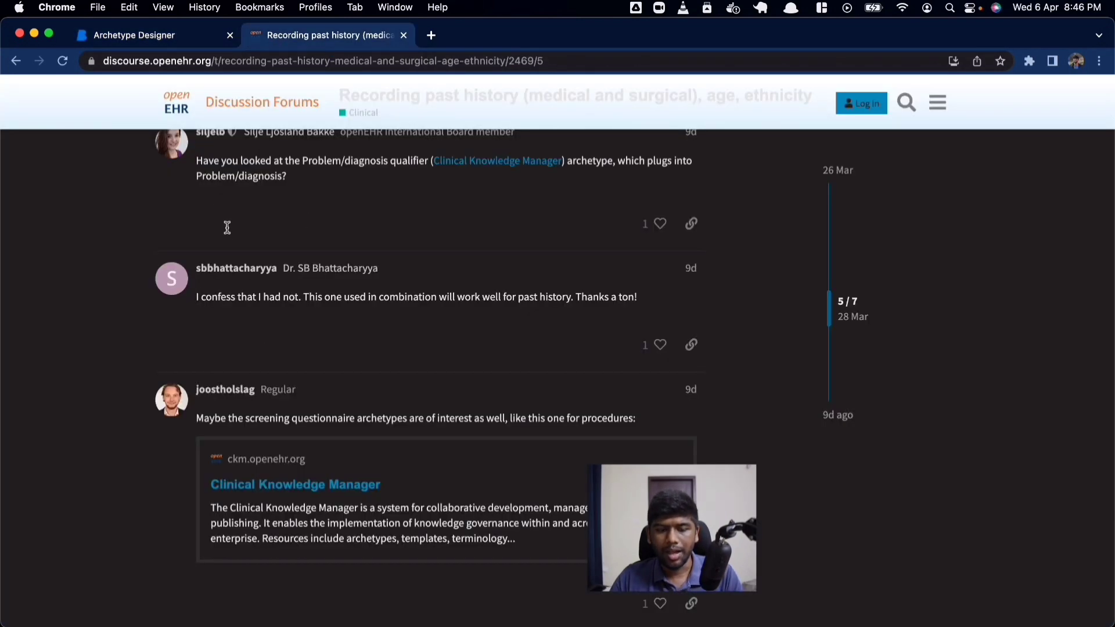
{"action": "scroll", "coordinate": [230, 237], "scroll_direction": "up", "scroll_amount": 1}
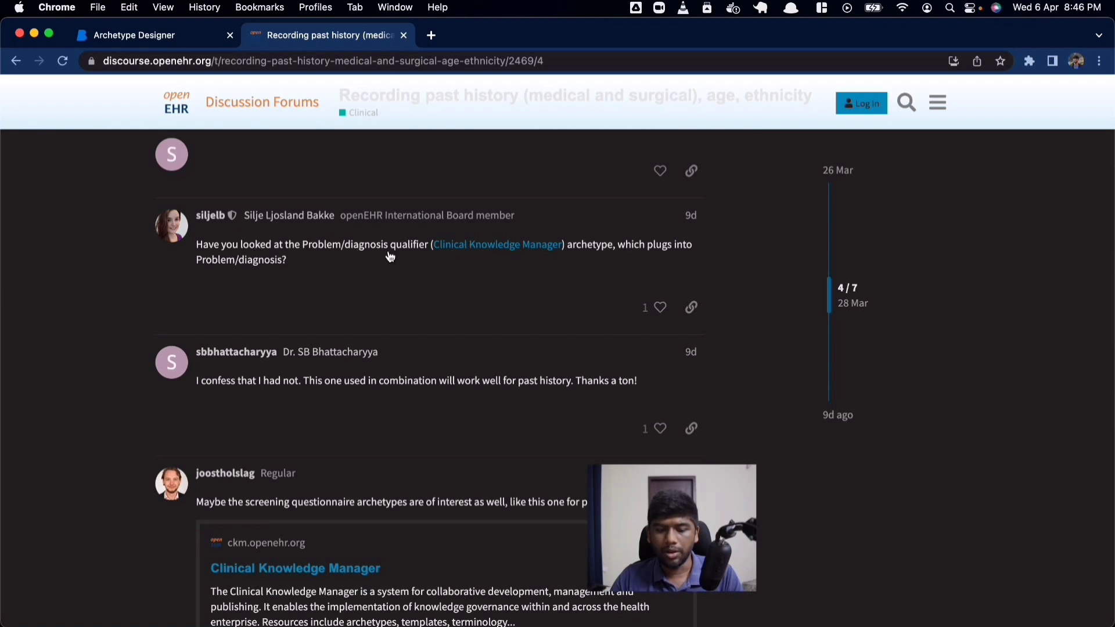
{"action": "left_click_drag", "start_coordinate": [360, 245], "coordinate": [396, 245]}
{"action": "double_click", "coordinate": [315, 244]}
{"action": "left_click", "coordinate": [396, 245]}
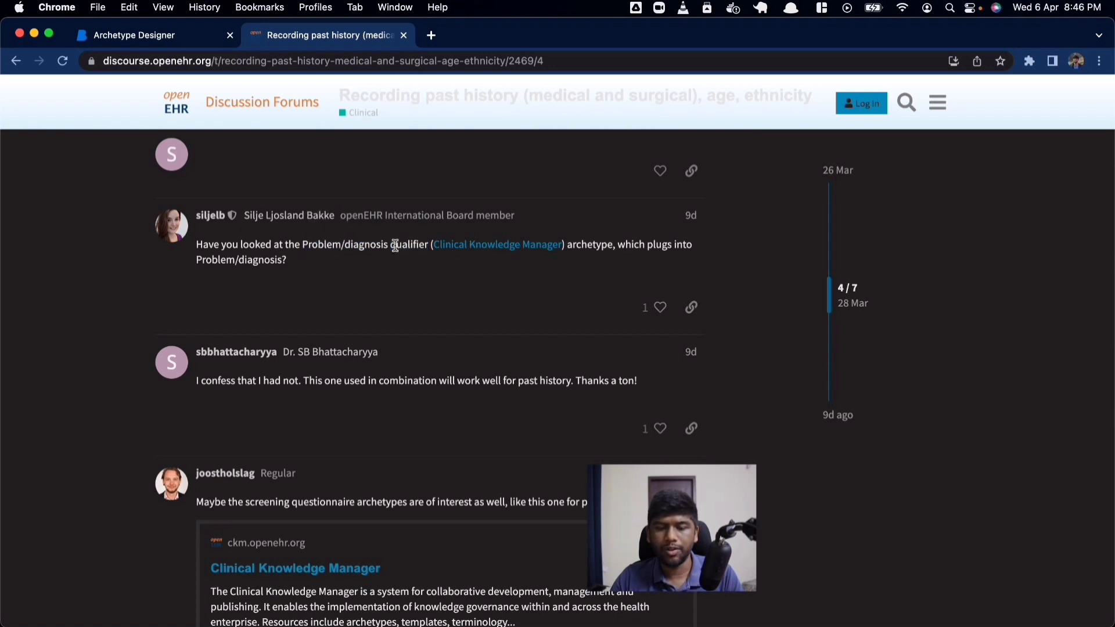
Back in Archetype Designer, set all optional data elements of Past History to 0..0, keeping only Problem/Diagnosis name.
{"action": "left_click", "coordinate": [107, 24]}
{"action": "scroll", "coordinate": [221, 348], "scroll_direction": "down", "scroll_amount": 1}
{"action": "left_click", "coordinate": [180, 323]}
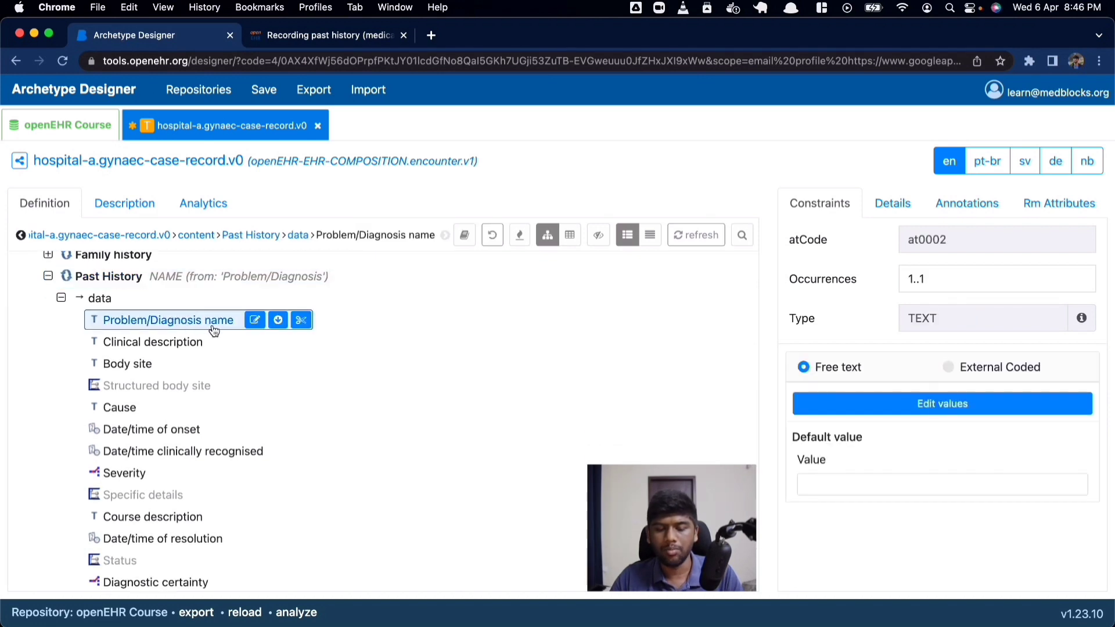
{"action": "scroll", "coordinate": [107, 292], "scroll_direction": "up", "scroll_amount": 1}
{"action": "left_click", "coordinate": [106, 288]}
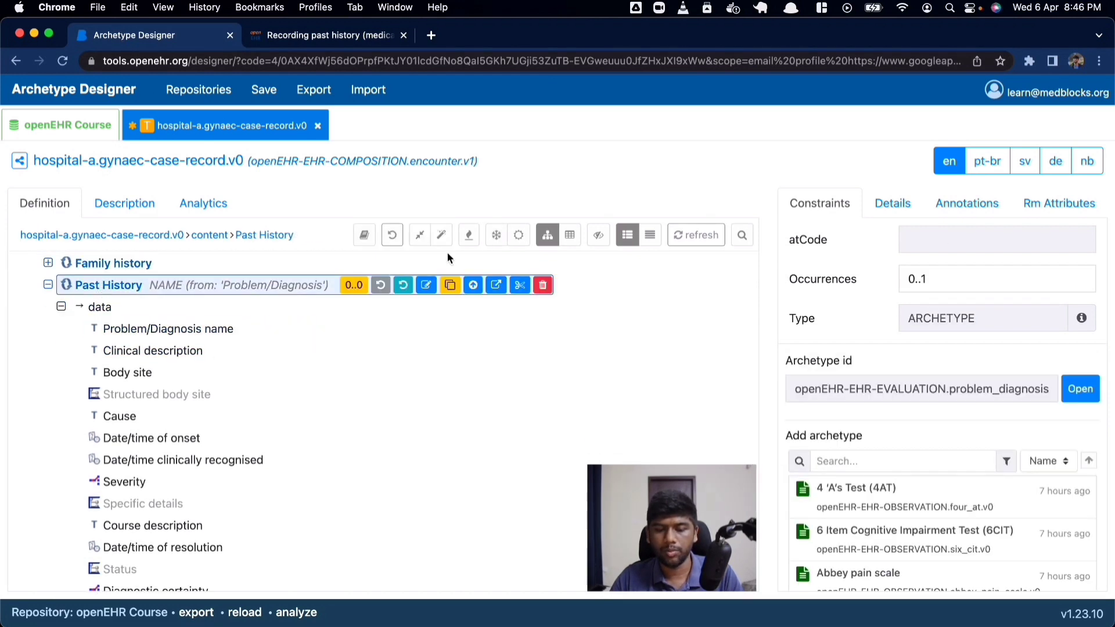
{"action": "left_click", "coordinate": [495, 234]}
{"action": "left_click", "coordinate": [185, 329]}
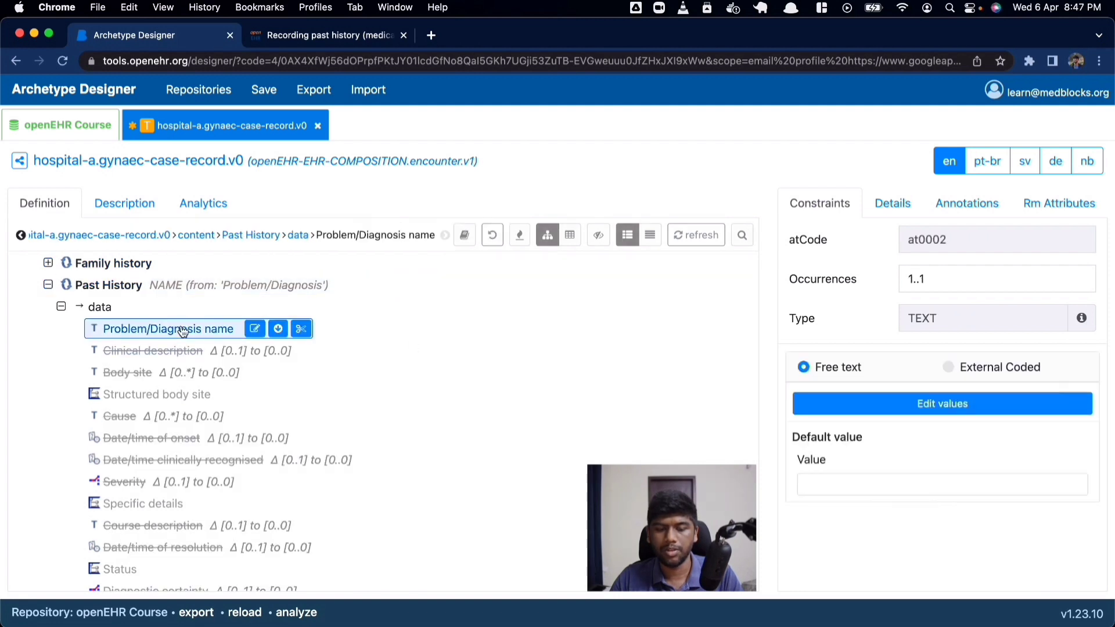
Add the Problem/Diagnosis qualifier cluster archetype to the Status slot of Past History.
{"action": "scroll", "coordinate": [185, 337], "scroll_direction": "down", "scroll_amount": 2}
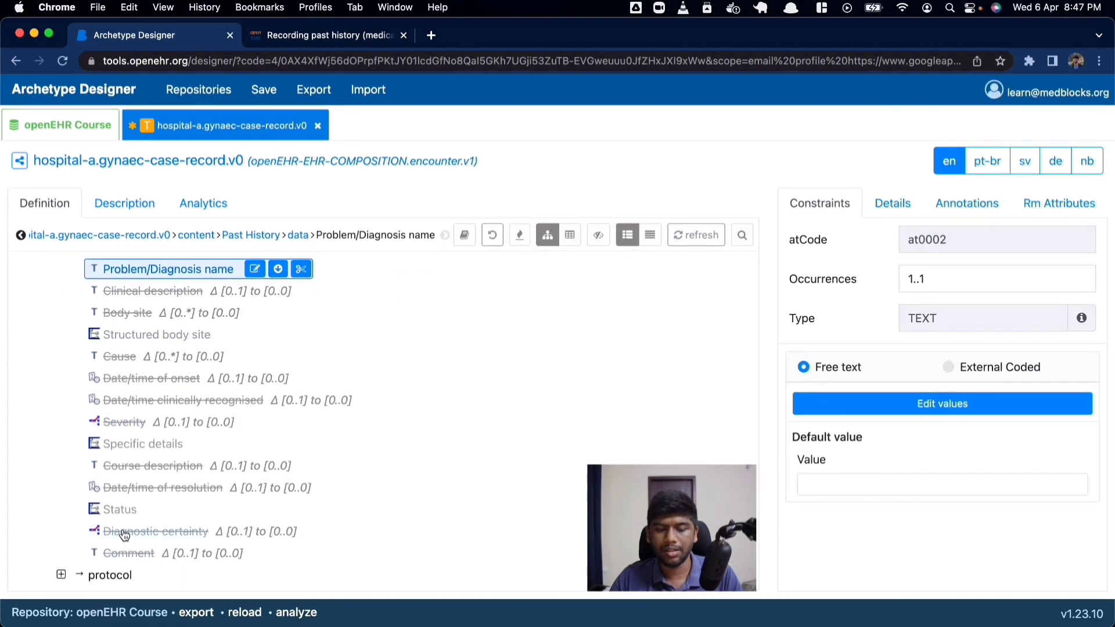
{"action": "left_click", "coordinate": [118, 511]}
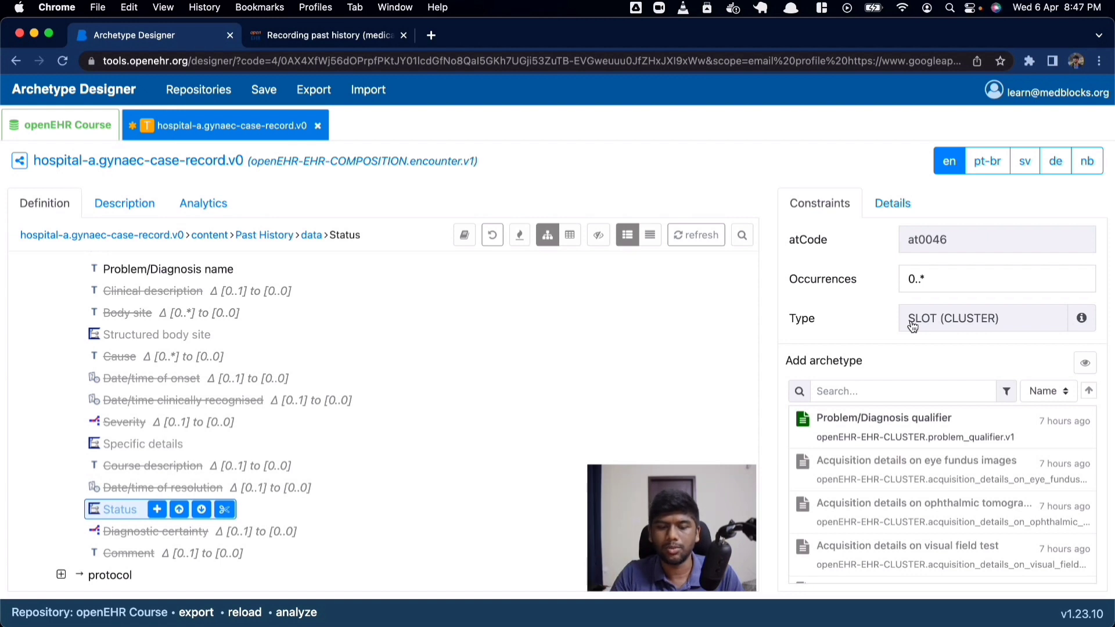
{"action": "scroll", "coordinate": [482, 417], "scroll_direction": "up", "scroll_amount": 5}
{"action": "scroll", "coordinate": [332, 419], "scroll_direction": "down", "scroll_amount": 5}
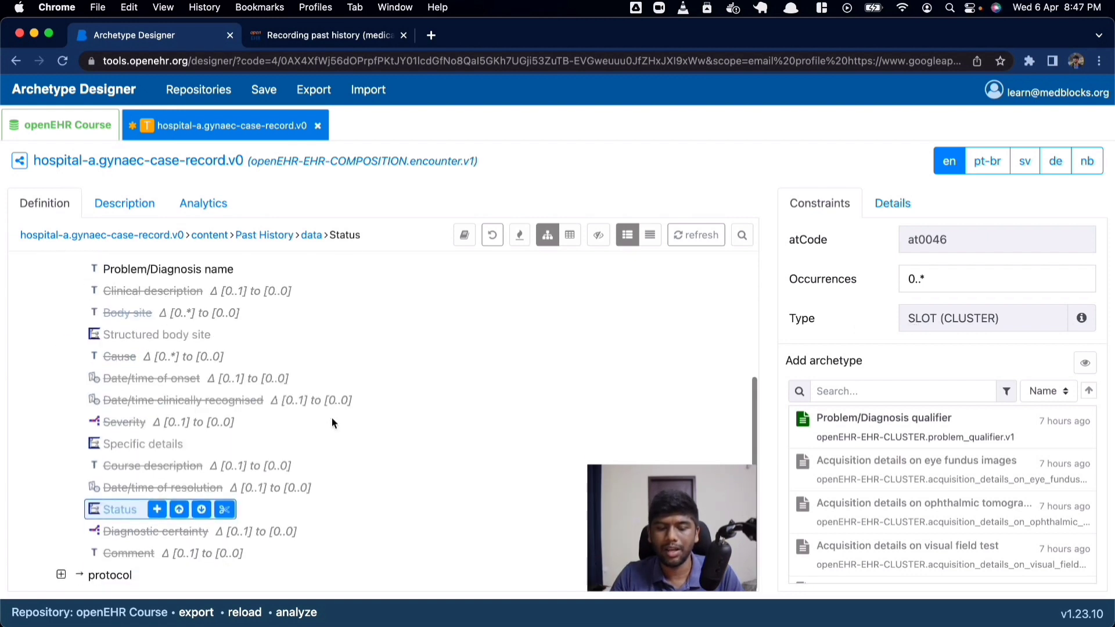
{"action": "scroll", "coordinate": [142, 519], "scroll_direction": "up", "scroll_amount": 1}
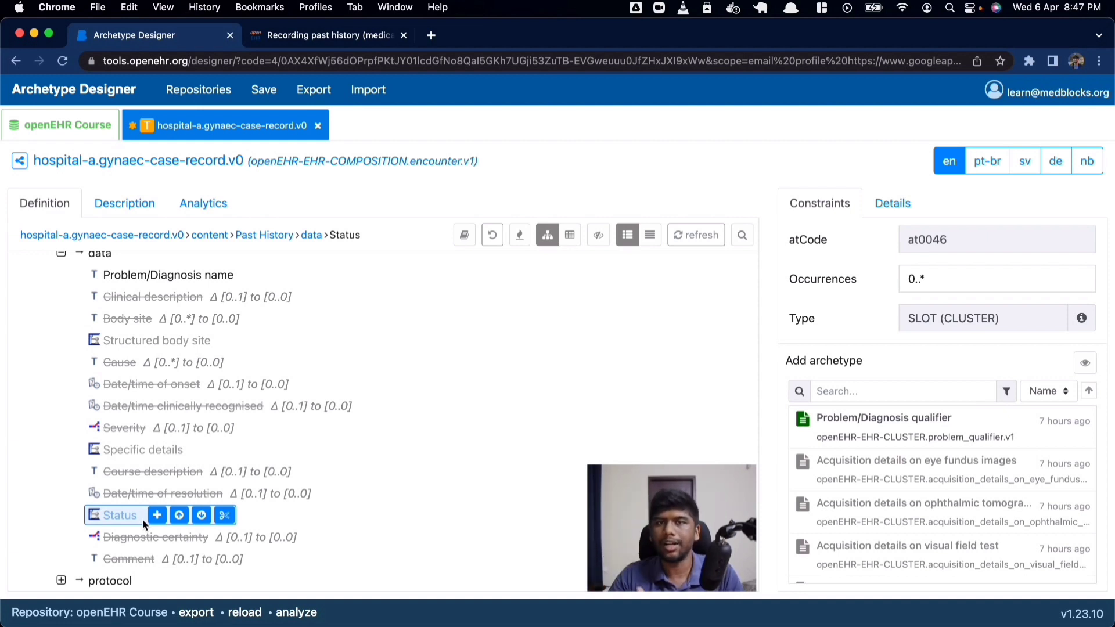
{"action": "scroll", "coordinate": [141, 519], "scroll_direction": "down", "scroll_amount": 1}
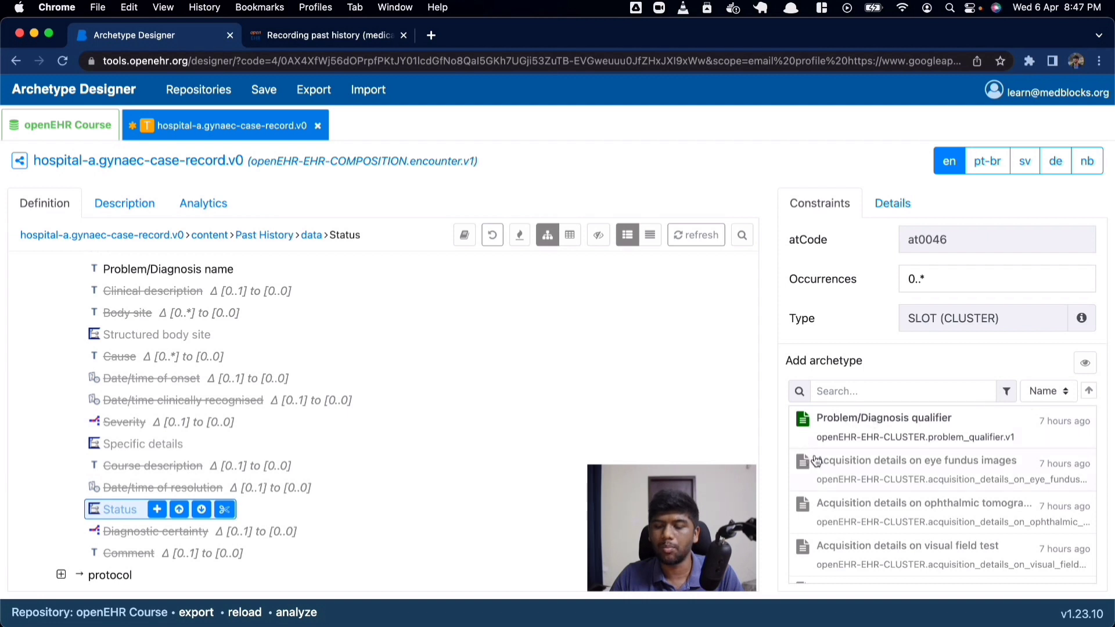
{"action": "scroll", "coordinate": [923, 478], "scroll_direction": "down", "scroll_amount": 5}
{"action": "scroll", "coordinate": [865, 482], "scroll_direction": "up", "scroll_amount": 5}
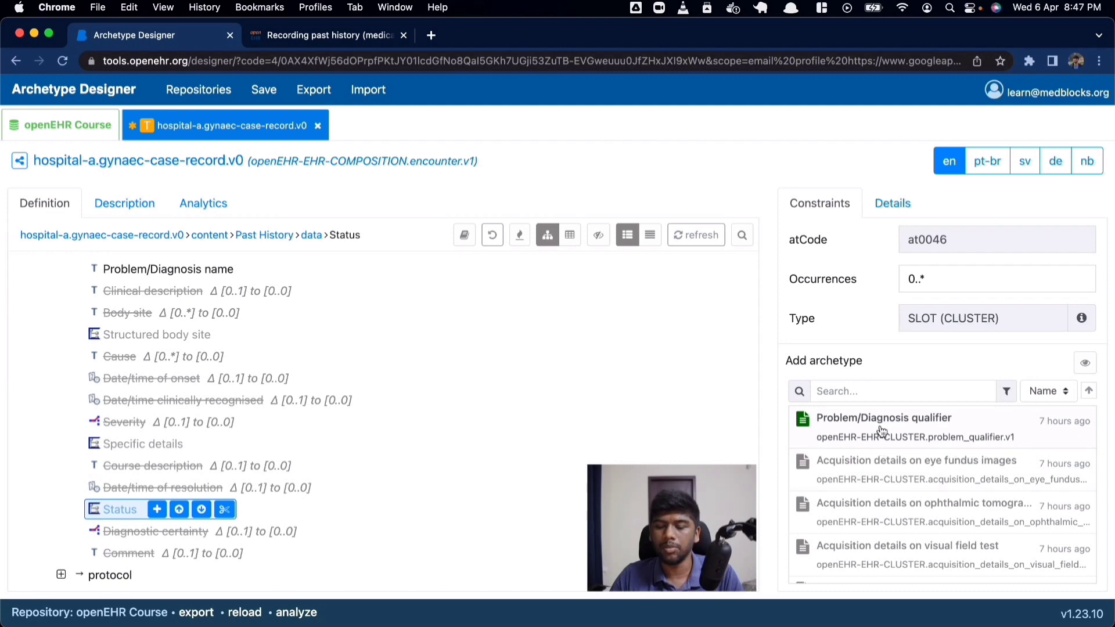
{"action": "left_click", "coordinate": [968, 431]}
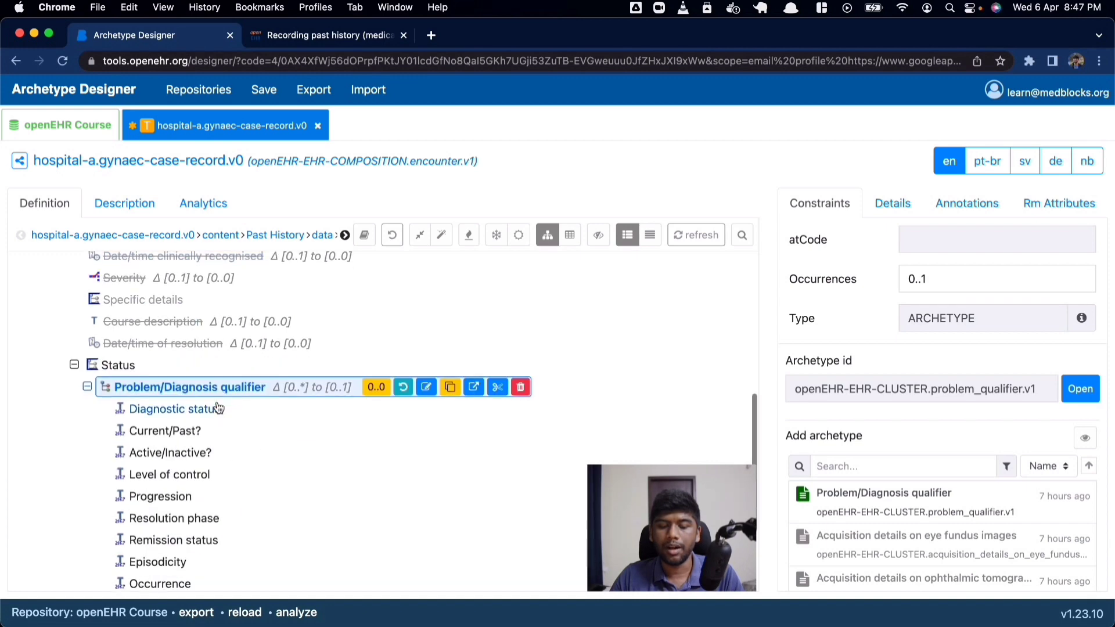
Set the default value of the qualifier's Current/Past? element to Past and deselect the Current code.
{"action": "left_click", "coordinate": [218, 409]}
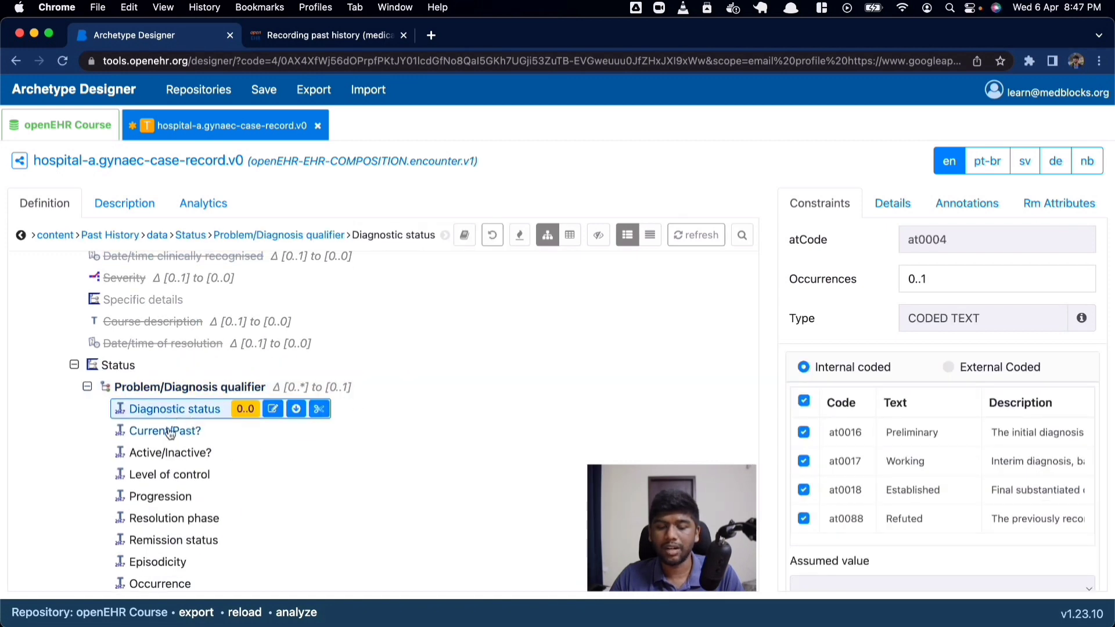
{"action": "left_click", "coordinate": [183, 429]}
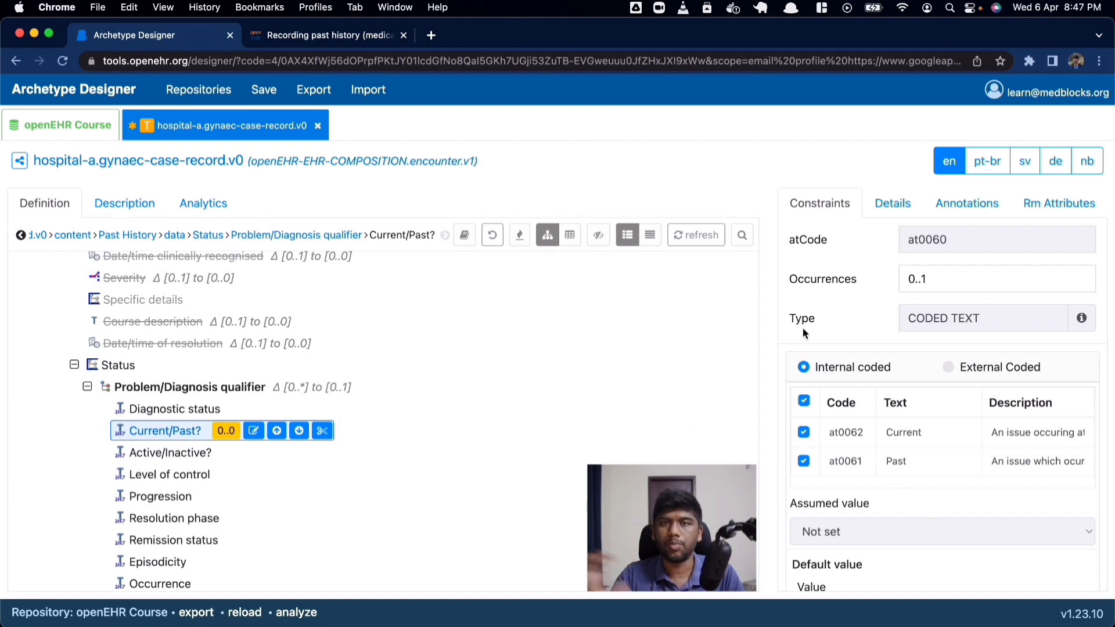
{"action": "scroll", "coordinate": [869, 399], "scroll_direction": "down", "scroll_amount": 2}
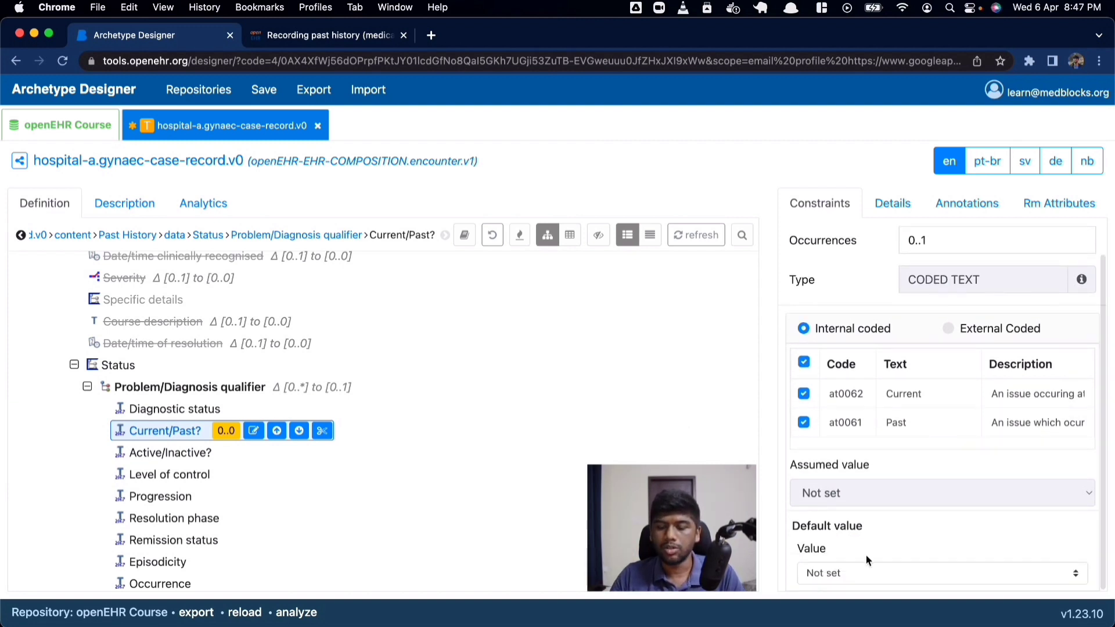
{"action": "left_click", "coordinate": [868, 572]}
{"action": "left_click", "coordinate": [866, 604]}
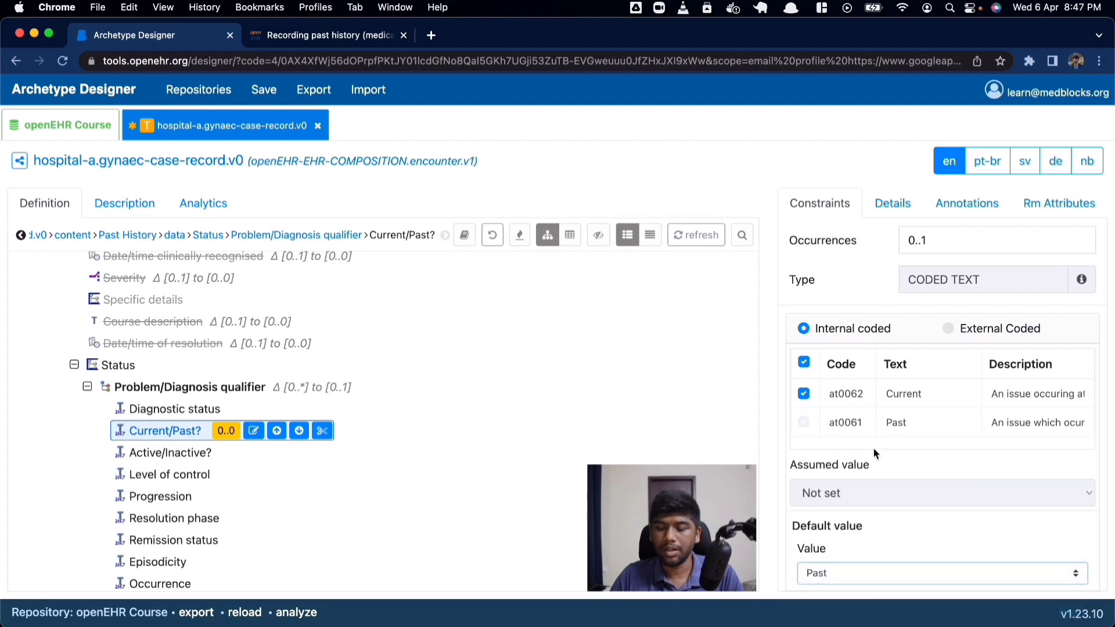
{"action": "scroll", "coordinate": [874, 450], "scroll_direction": "up", "scroll_amount": 2}
{"action": "left_click", "coordinate": [804, 432]}
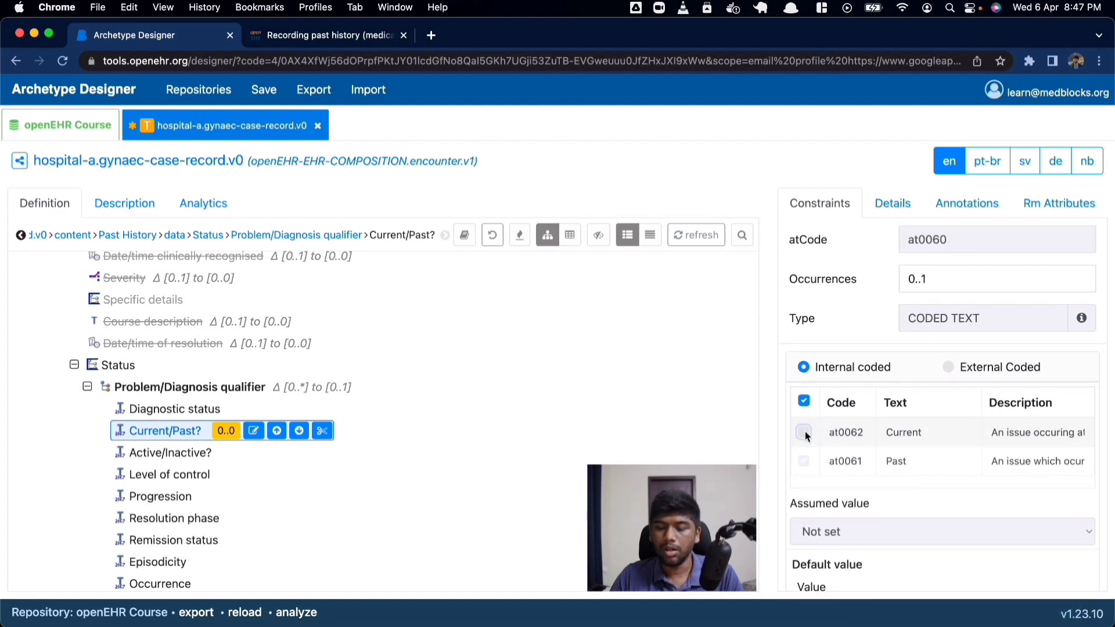
Set all Problem/Diagnosis qualifier elements to 0..0, and restore only Current/Past? to 0..1.
{"action": "left_click", "coordinate": [147, 389]}
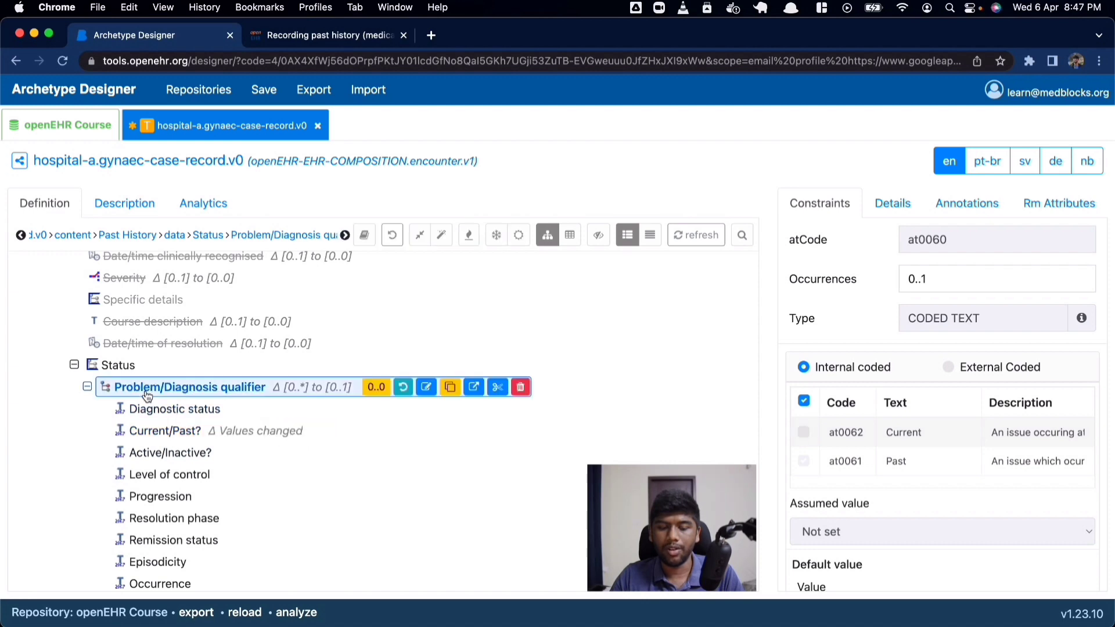
{"action": "left_click", "coordinate": [168, 410]}
{"action": "left_click", "coordinate": [162, 394]}
{"action": "left_click", "coordinate": [504, 233]}
{"action": "left_click", "coordinate": [407, 436]}
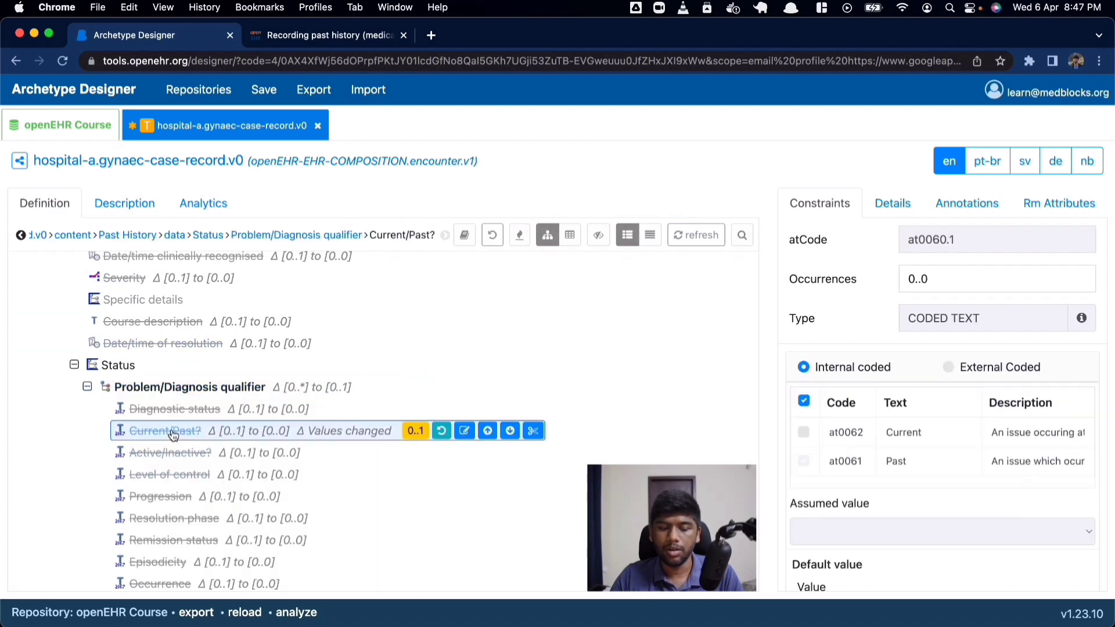
{"action": "left_click", "coordinate": [409, 434]}
{"action": "scroll", "coordinate": [178, 450], "scroll_direction": "down", "scroll_amount": 4}
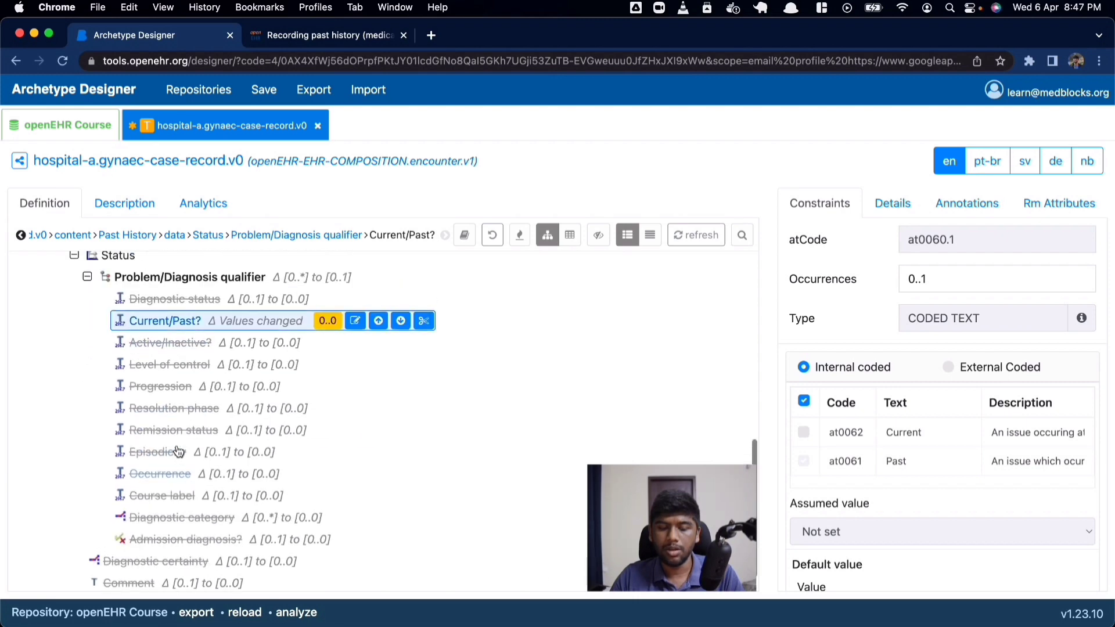
Review the coded values of Diagnostic status, and look through Gynaec OP Case Record.pdf in Preview.
{"action": "scroll", "coordinate": [178, 452], "scroll_direction": "up", "scroll_amount": 3}
{"action": "left_click", "coordinate": [258, 387]}
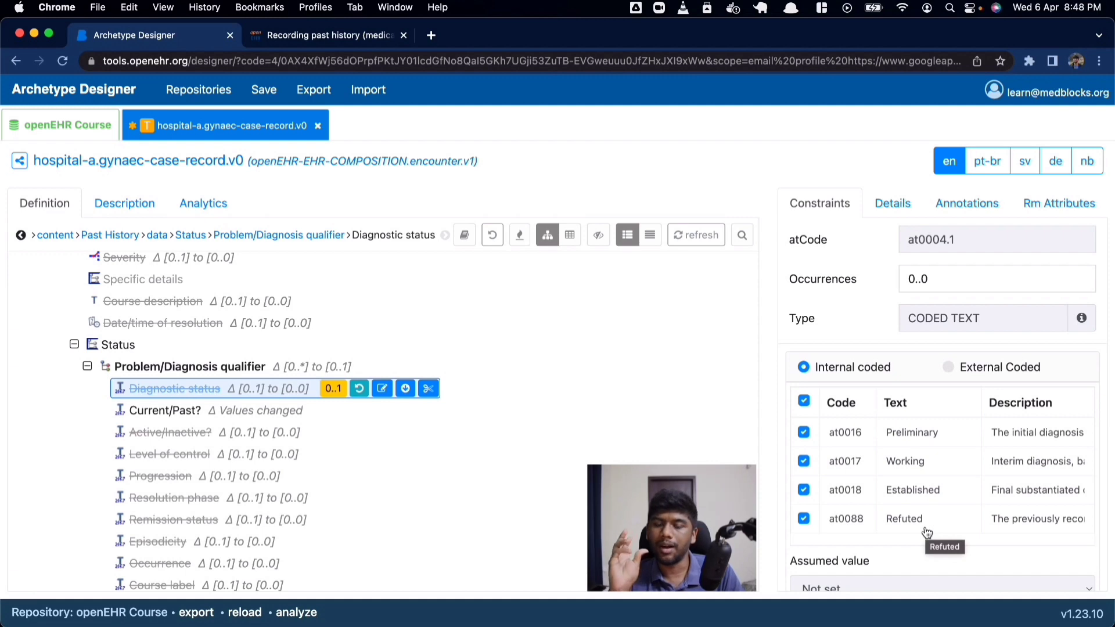
{"action": "key", "text": "super+Tab"}
{"action": "scroll", "coordinate": [608, 400], "scroll_direction": "down", "scroll_amount": 15}
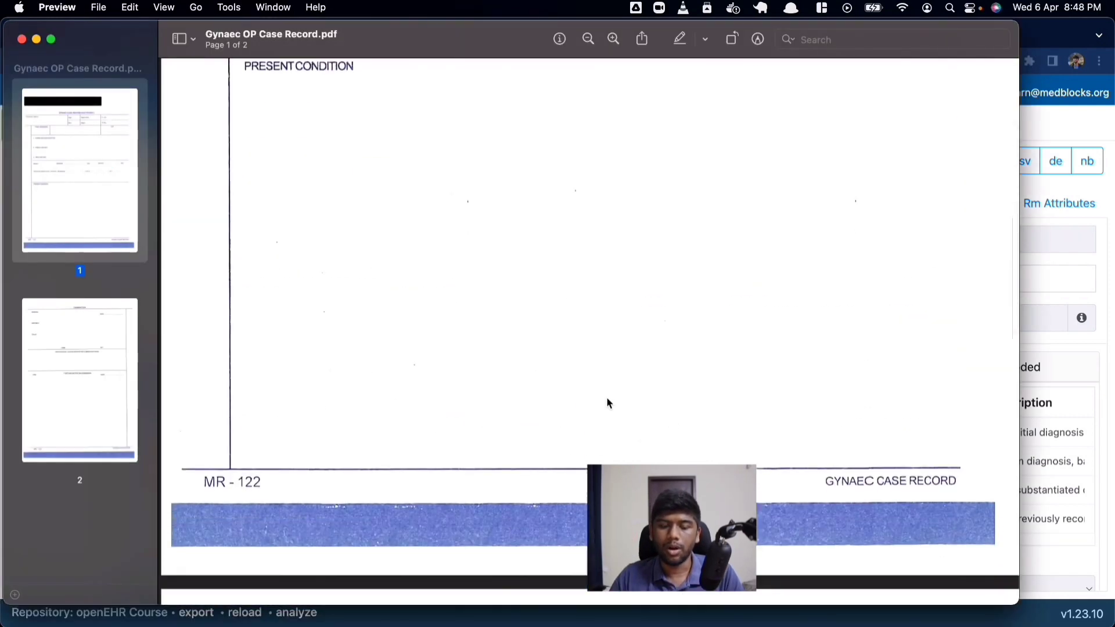
Look over both pages of Gynaec OP Case Record.pdf, switch to Archetype Designer, and examine Problem/Diagnosis name in Past History.
{"action": "scroll", "coordinate": [552, 330], "scroll_direction": "up", "scroll_amount": 5}
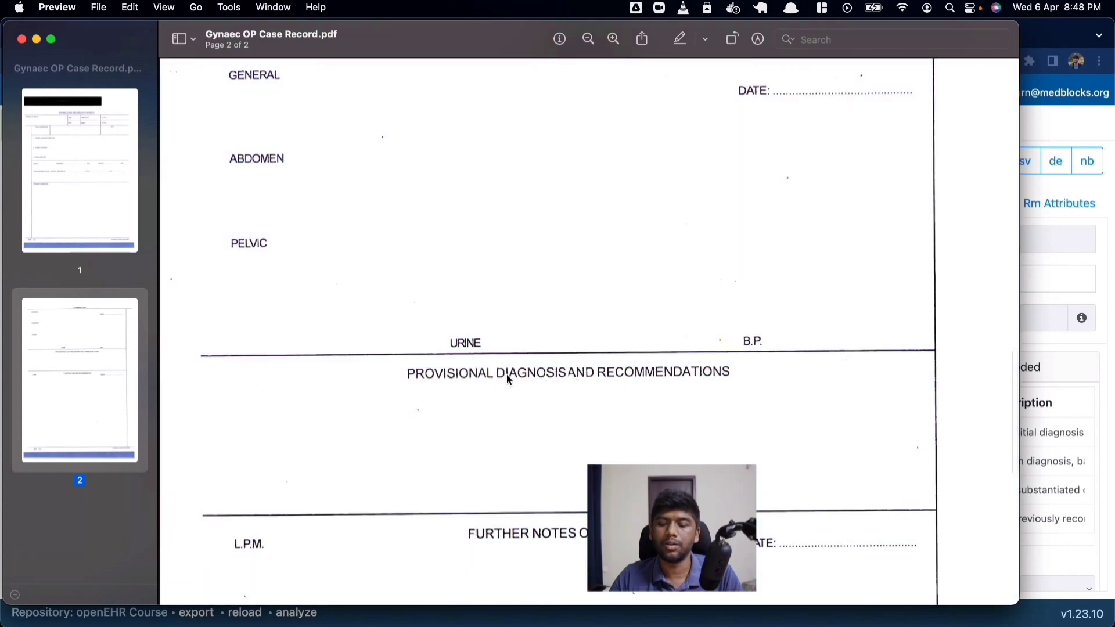
{"action": "scroll", "coordinate": [507, 374], "scroll_direction": "up", "scroll_amount": 20}
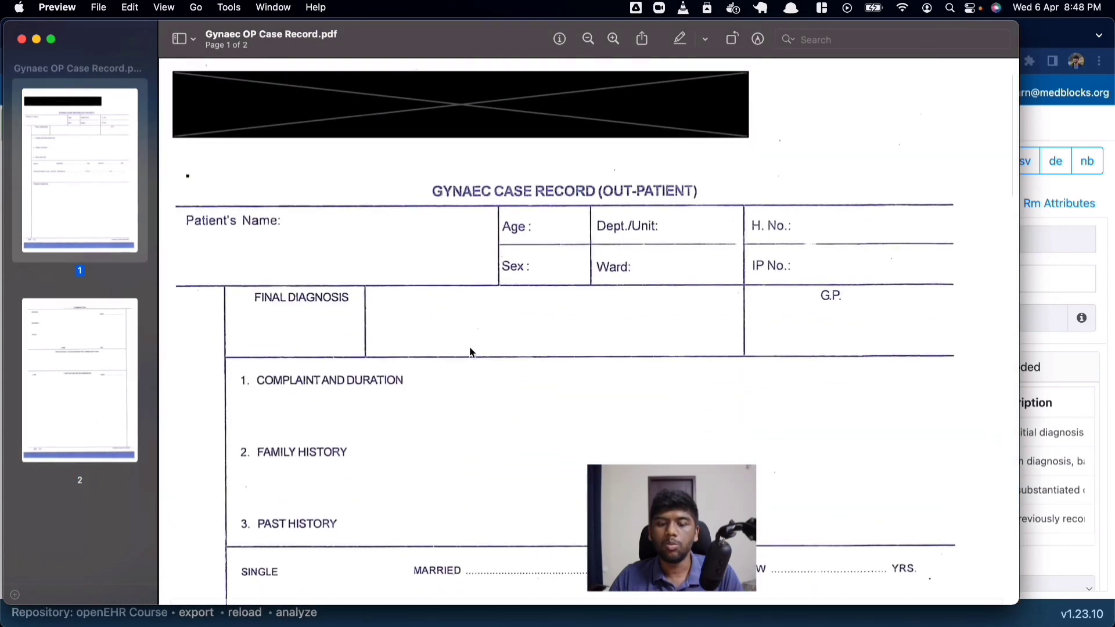
{"action": "scroll", "coordinate": [470, 351], "scroll_direction": "down", "scroll_amount": 10}
{"action": "key", "text": "super+Tab"}
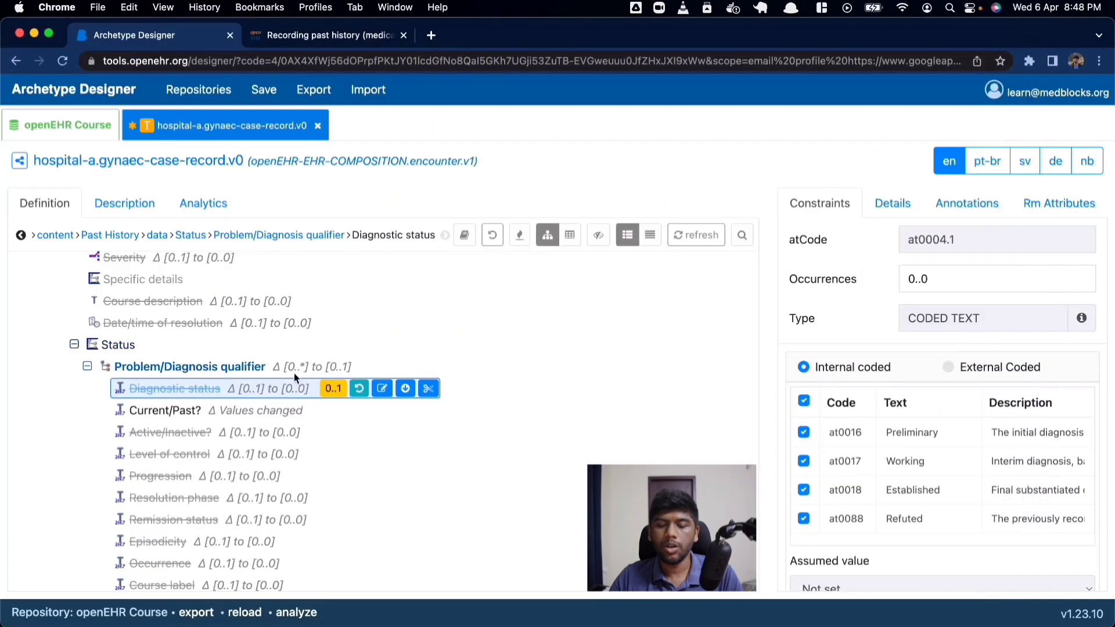
{"action": "left_click", "coordinate": [169, 410]}
{"action": "left_click", "coordinate": [105, 367]}
{"action": "scroll", "coordinate": [110, 368], "scroll_direction": "up", "scroll_amount": 5}
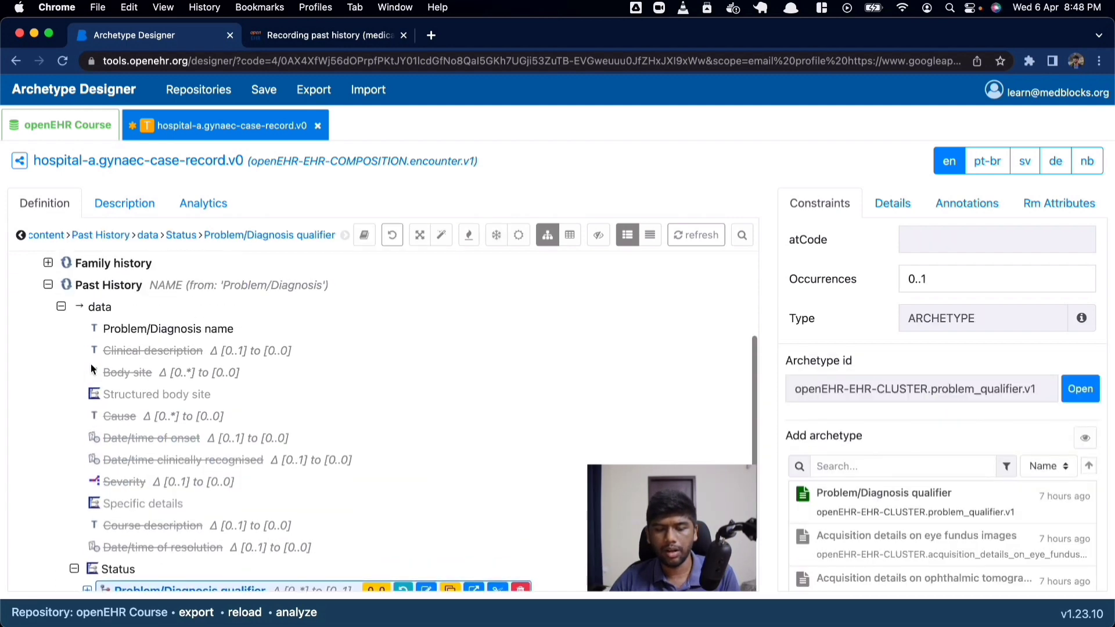
{"action": "left_click", "coordinate": [121, 364]}
{"action": "scroll", "coordinate": [155, 427], "scroll_direction": "down", "scroll_amount": 2}
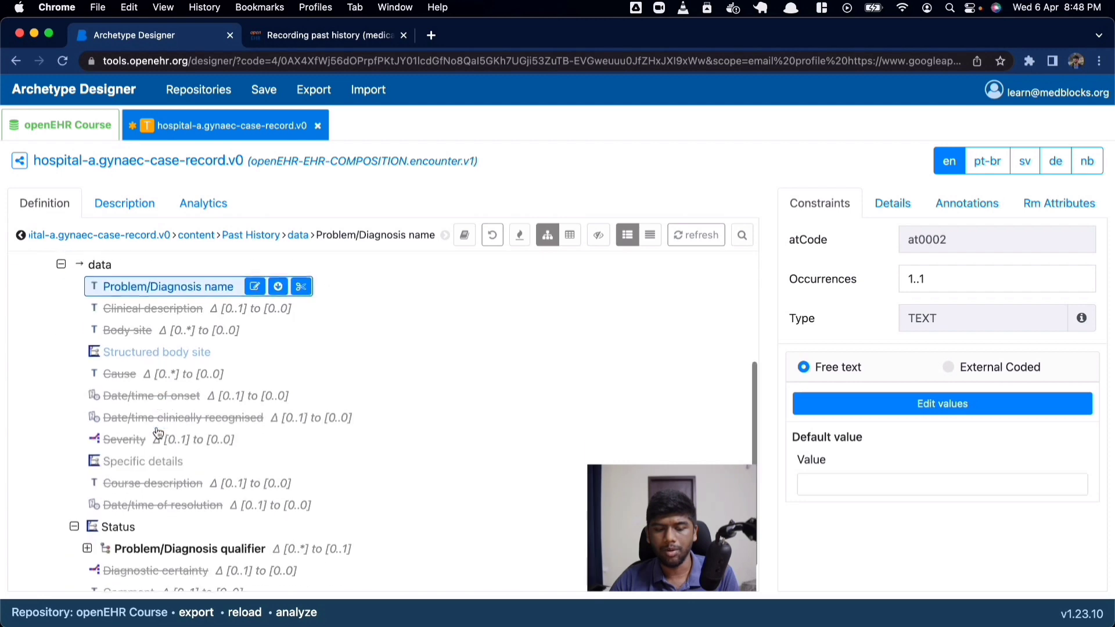
Check the form's Past History field in Preview against the template's Past History elements, including the qualifier's Current/Past? codes.
{"action": "key", "text": "super+Tab"}
{"action": "scroll", "coordinate": [365, 222], "scroll_direction": "up", "scroll_amount": 3}
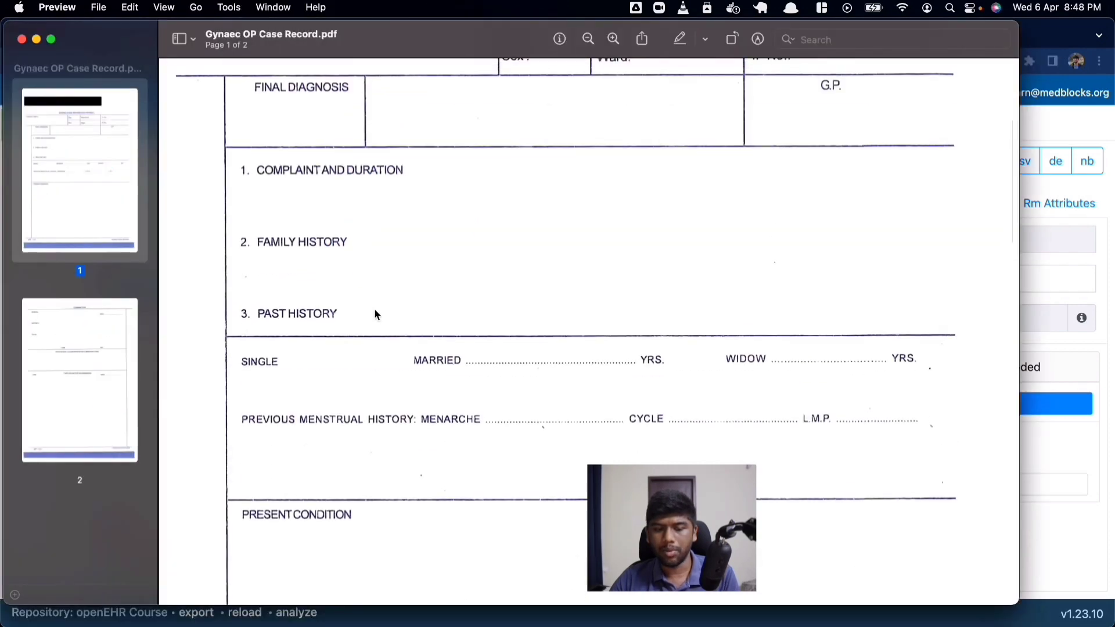
{"action": "key", "text": "super+Tab"}
{"action": "scroll", "coordinate": [169, 308], "scroll_direction": "up", "scroll_amount": 2}
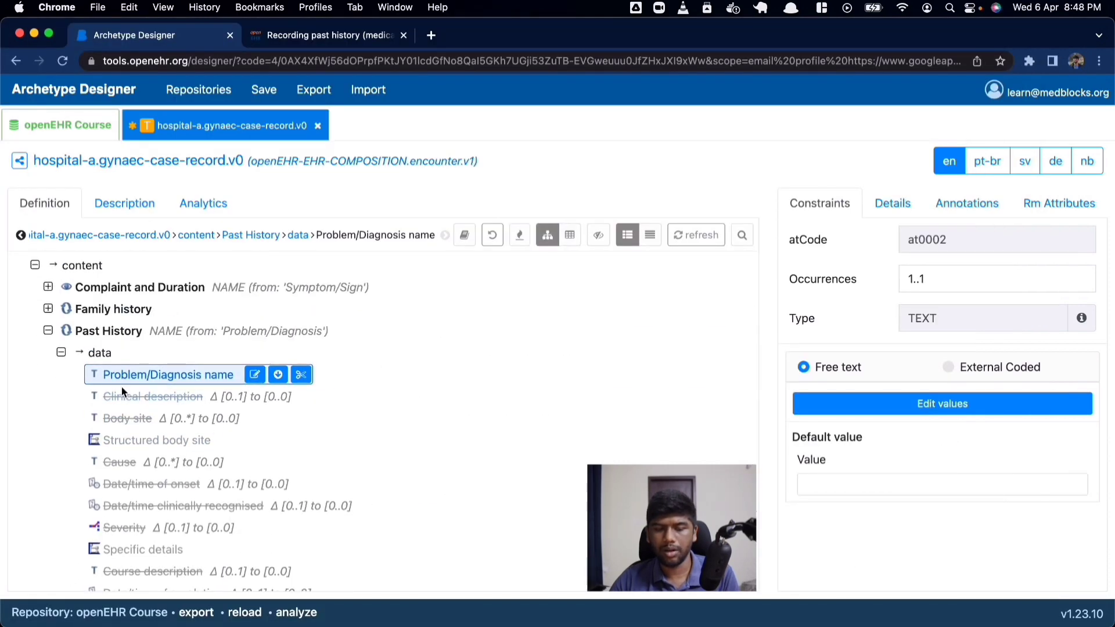
{"action": "scroll", "coordinate": [245, 383], "scroll_direction": "down", "scroll_amount": 3}
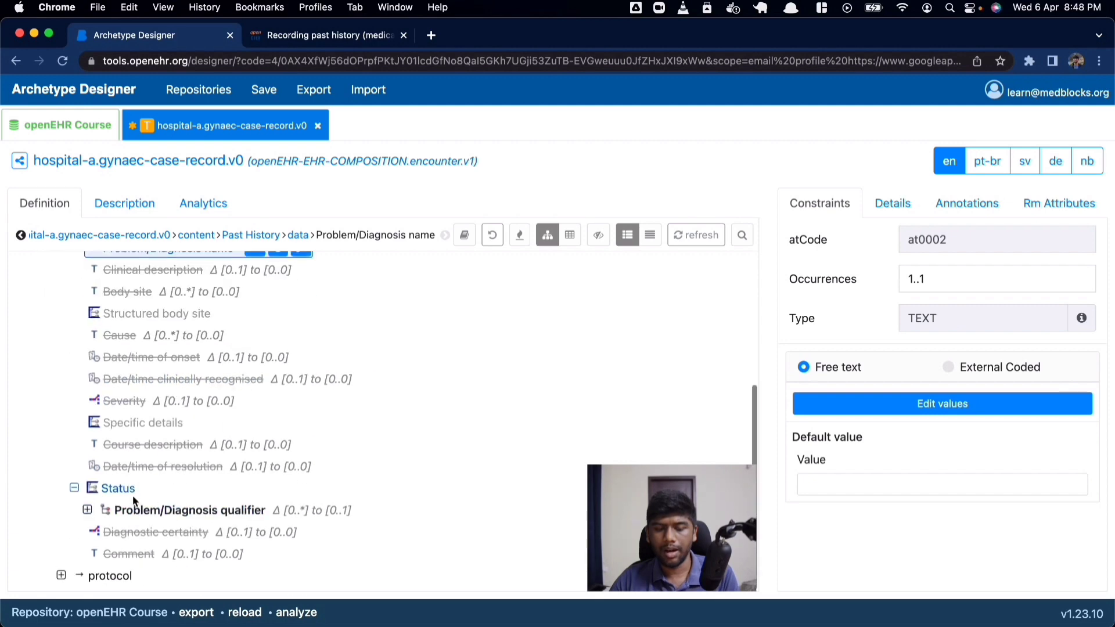
{"action": "left_click", "coordinate": [93, 510]}
{"action": "left_click", "coordinate": [89, 510]}
{"action": "scroll", "coordinate": [93, 511], "scroll_direction": "down", "scroll_amount": 2}
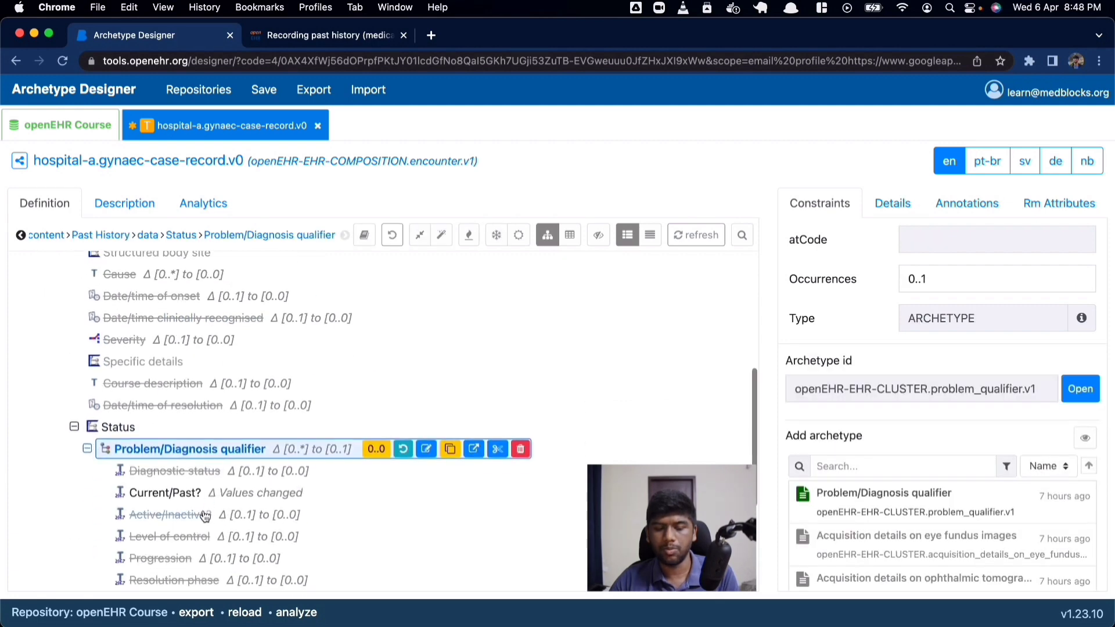
{"action": "left_click", "coordinate": [168, 492]}
{"action": "scroll", "coordinate": [402, 361], "scroll_direction": "up", "scroll_amount": 4}
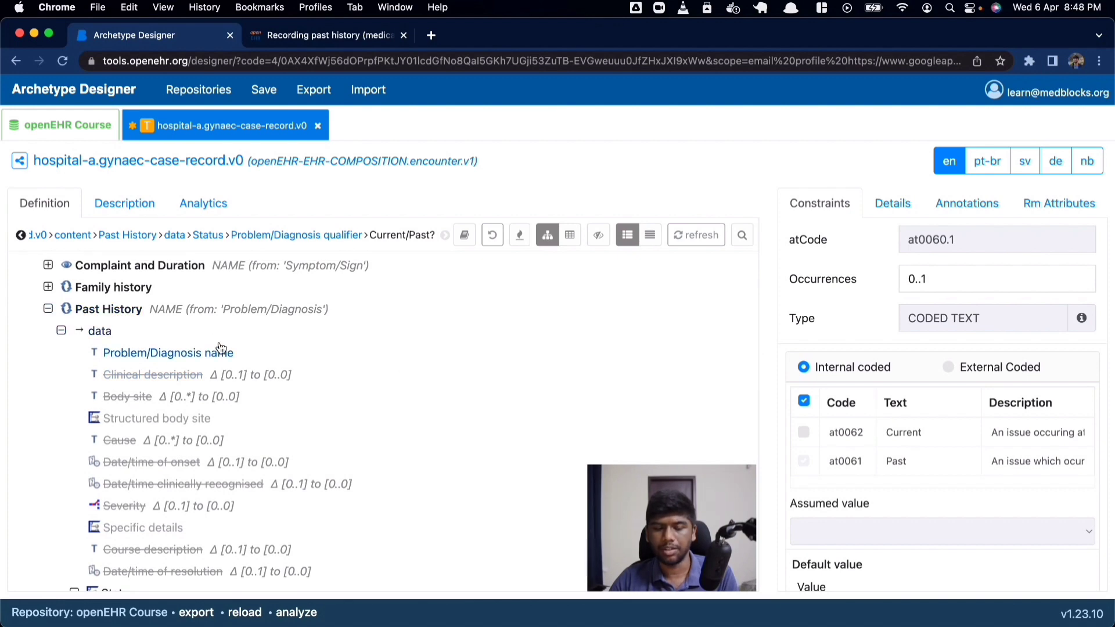
Examine Date/time of onset in Past History, recheck the paper form in Preview, and collapse the Past History node.
{"action": "scroll", "coordinate": [116, 342], "scroll_direction": "down", "scroll_amount": 4}
{"action": "scroll", "coordinate": [146, 357], "scroll_direction": "up", "scroll_amount": 3}
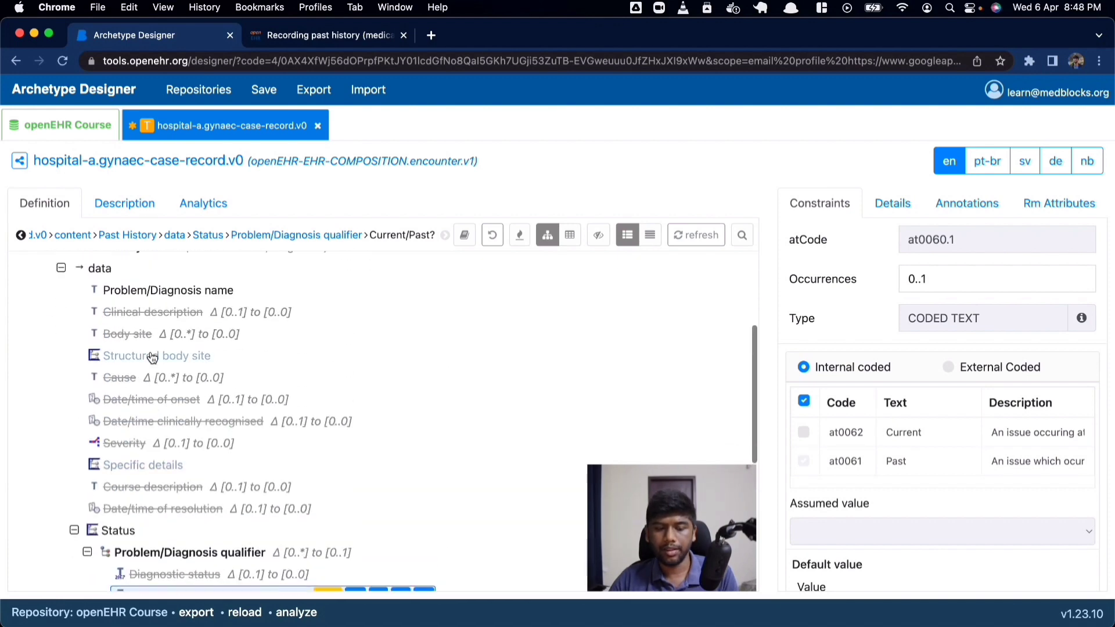
{"action": "left_click", "coordinate": [165, 398]}
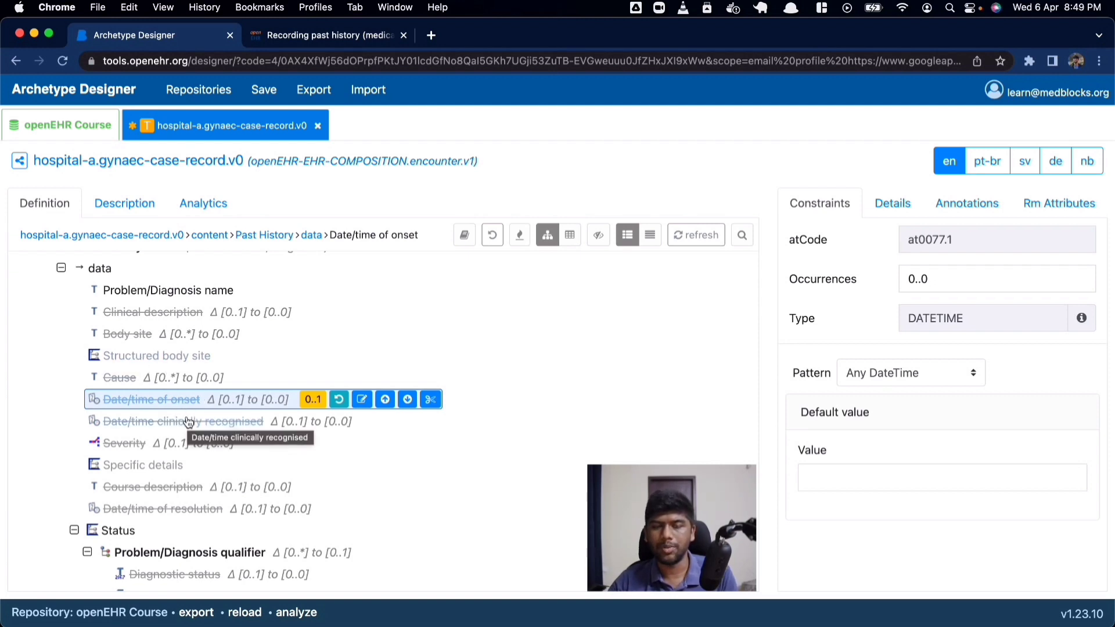
{"action": "key", "text": "super+Tab"}
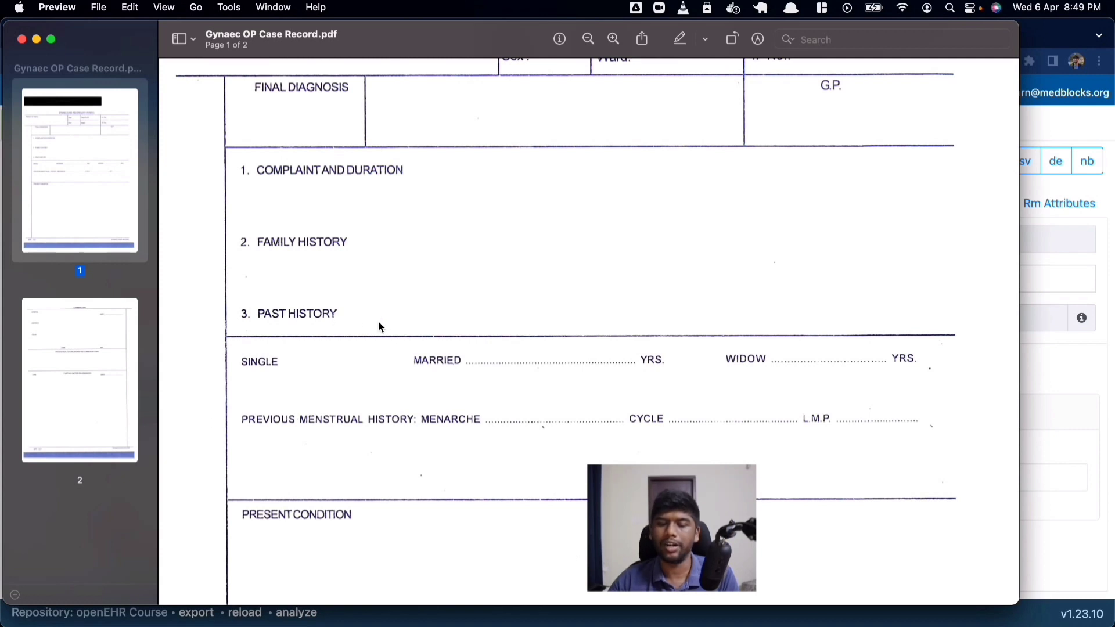
{"action": "key", "text": "super+Tab"}
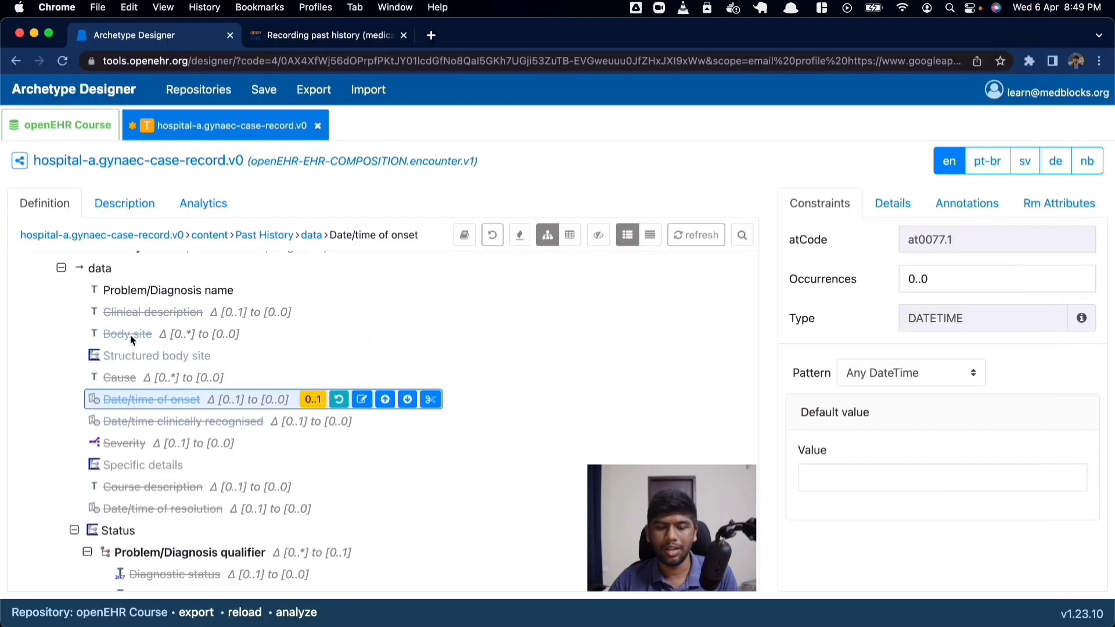
{"action": "left_click", "coordinate": [48, 310]}
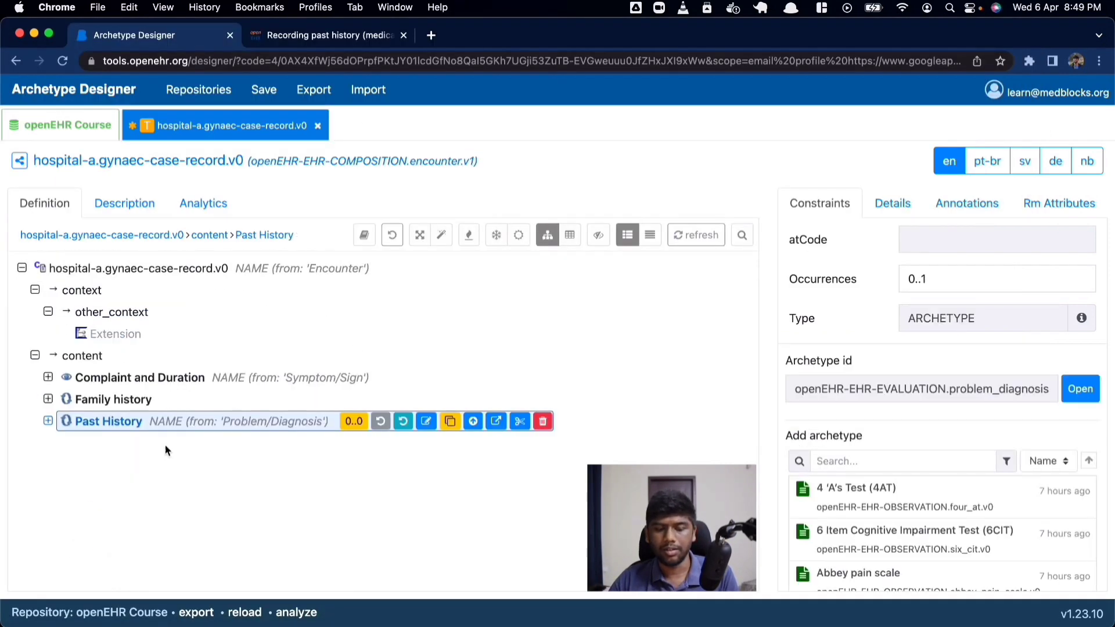
Check the form's single, married and widow fields in Preview, and try an archetype search for "marita" in Archetype Designer.
{"action": "key", "text": "super+Tab"}
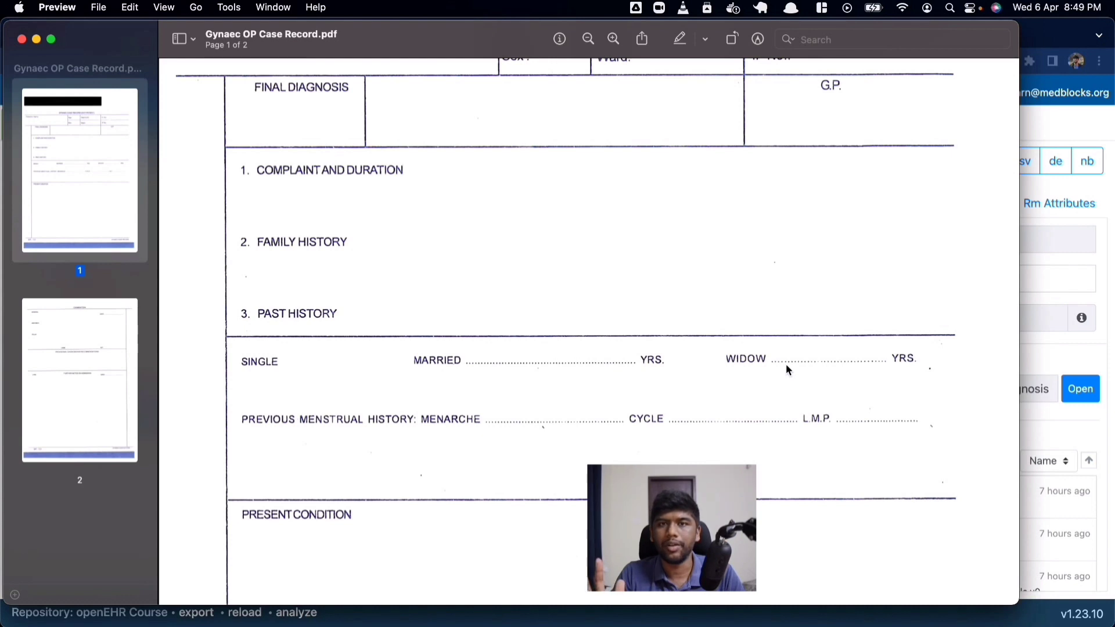
{"action": "key", "text": "super+Tab"}
{"action": "left_click", "coordinate": [856, 460]}
{"action": "type", "text": "marita"}
{"action": "key", "text": "alt+BackSpace"}
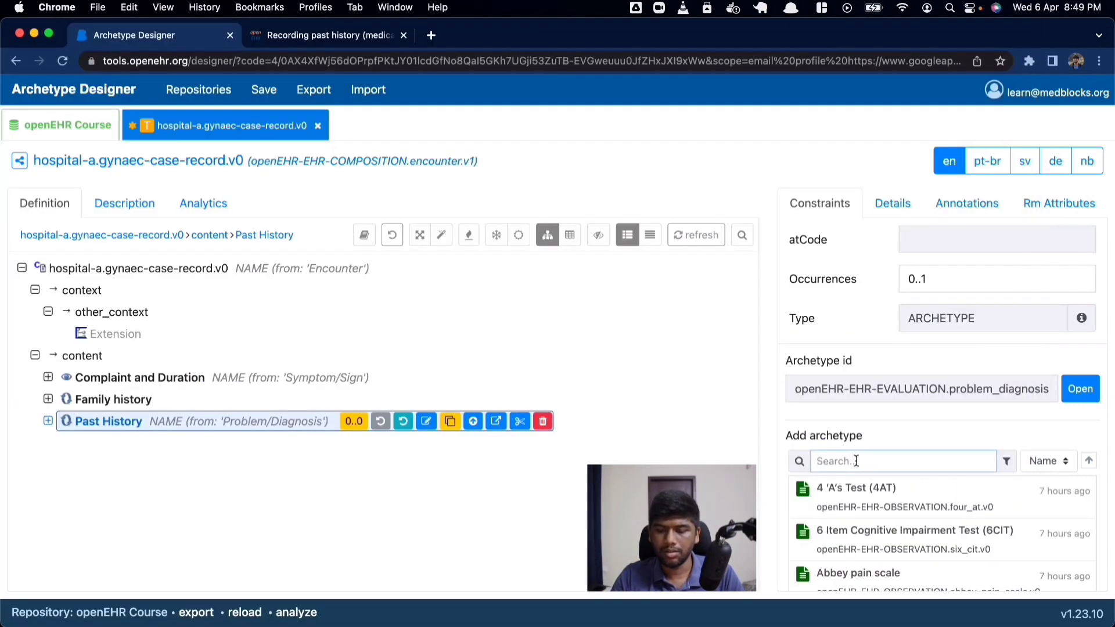
Open the openEHR Clinical Knowledge Manager in a new browser tab and search its resources for "married".
{"action": "left_click", "coordinate": [434, 37]}
{"action": "type", "text": "ckm"}
{"action": "key", "text": "Return"}
{"action": "left_click_drag", "start_coordinate": [461, 41], "coordinate": [273, 36]}
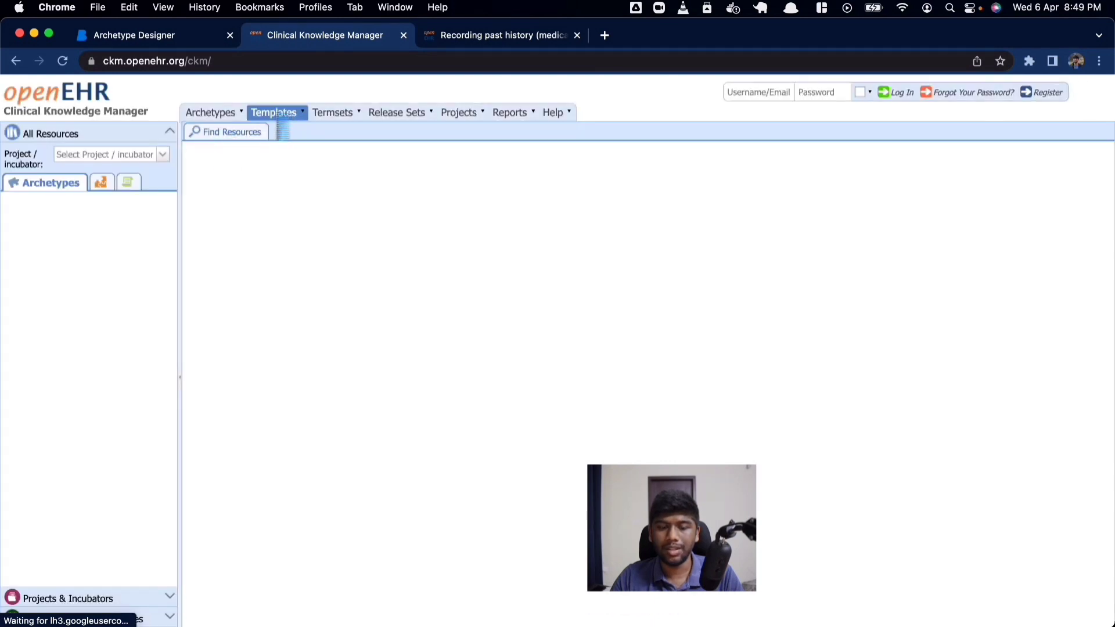
{"action": "left_click", "coordinate": [319, 136]}
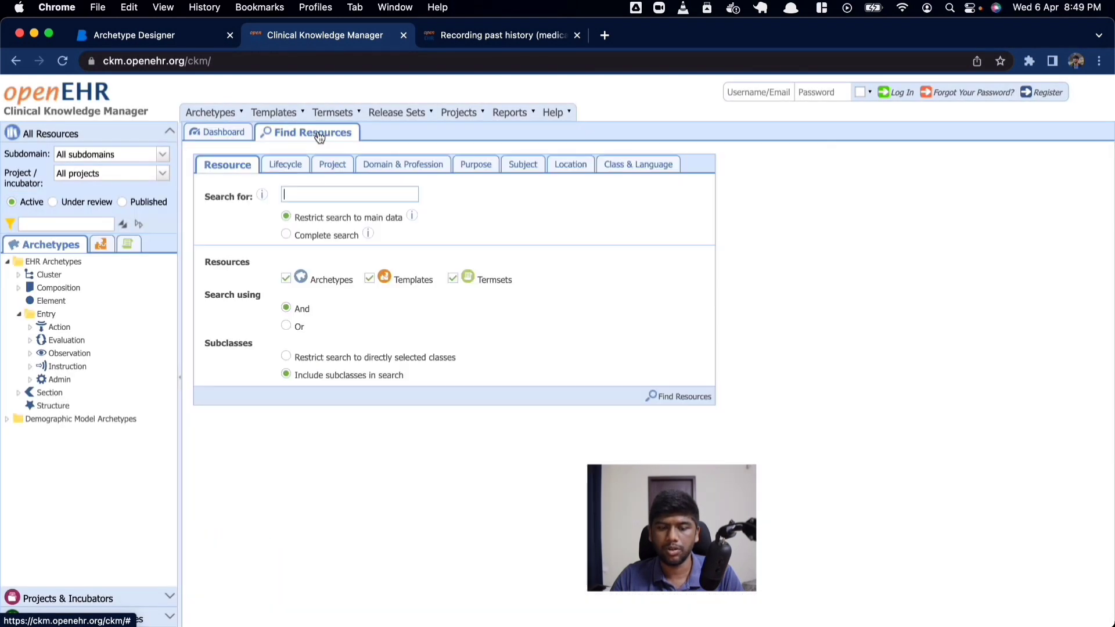
{"action": "left_click", "coordinate": [346, 195]}
{"action": "type", "text": "married"}
{"action": "key", "text": "Return"}
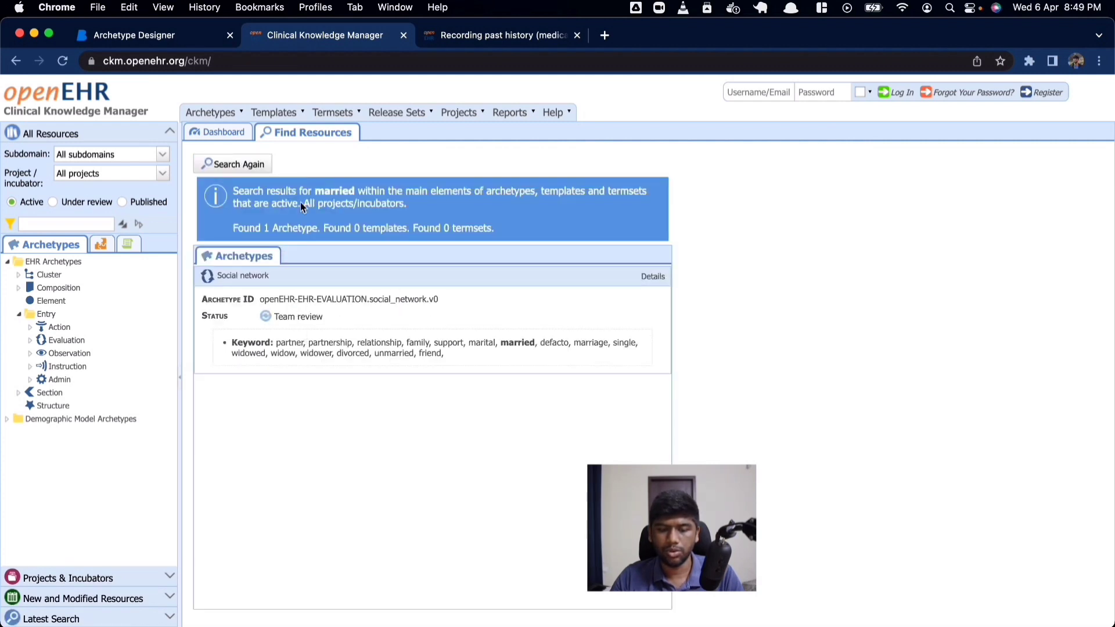
Search the Clinical Knowledge Manager resources again for "marital".
{"action": "left_click", "coordinate": [238, 164]}
{"action": "double_click", "coordinate": [304, 194]}
{"action": "type", "text": "marital"}
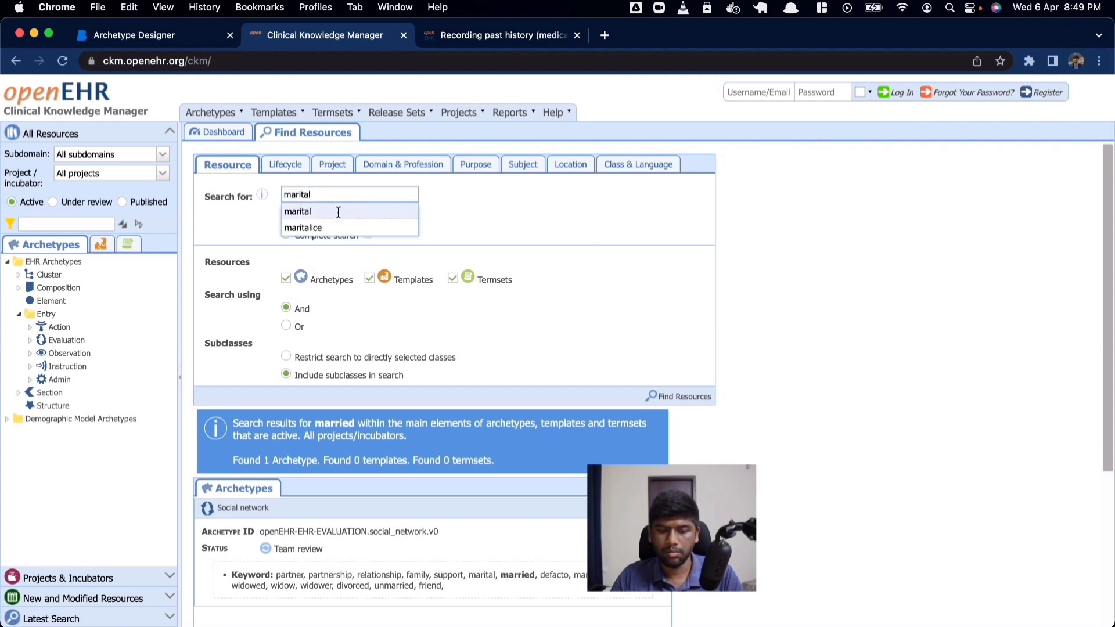
{"action": "left_click", "coordinate": [336, 210]}
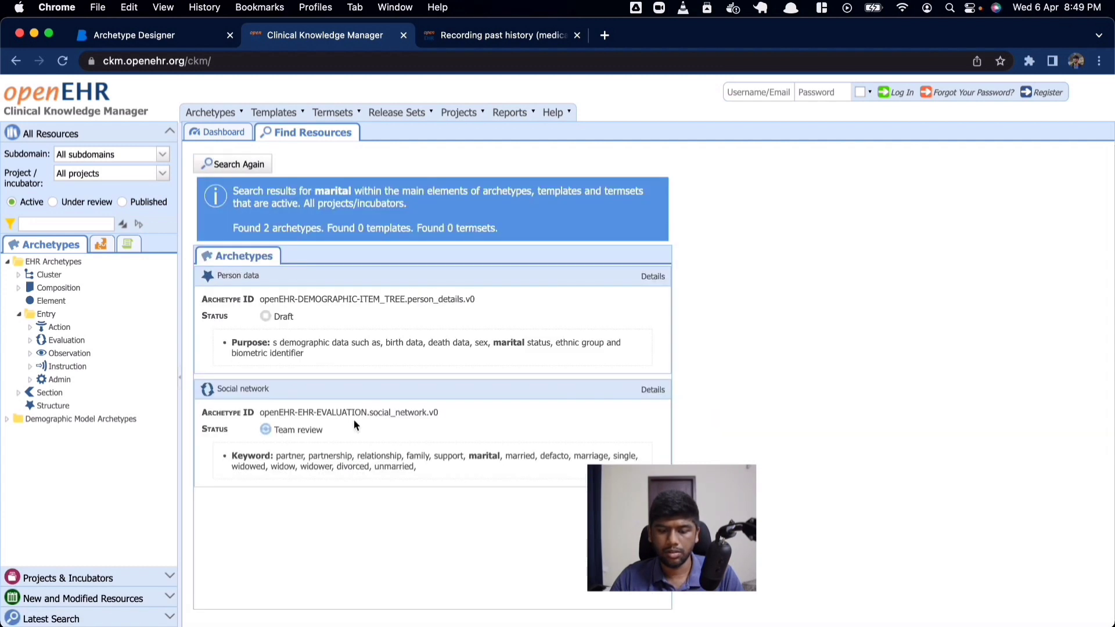
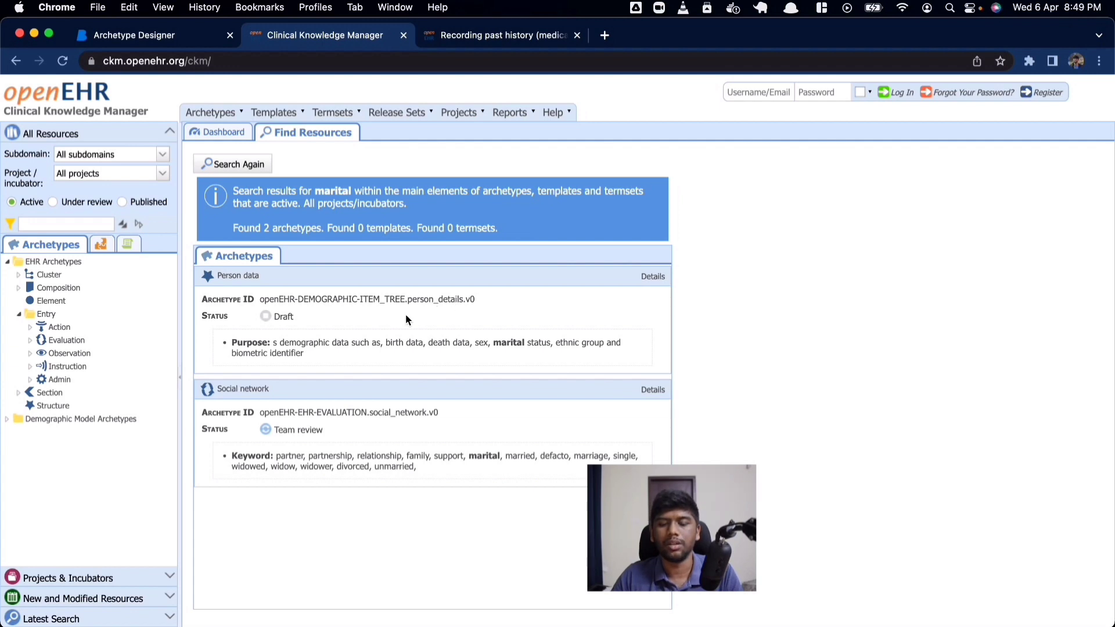
Check the form's menstrual history in Preview, search Archetype Designer's archetypes for "mens", and add Menstruation summary to the template's content.
{"action": "left_click", "coordinate": [136, 36]}
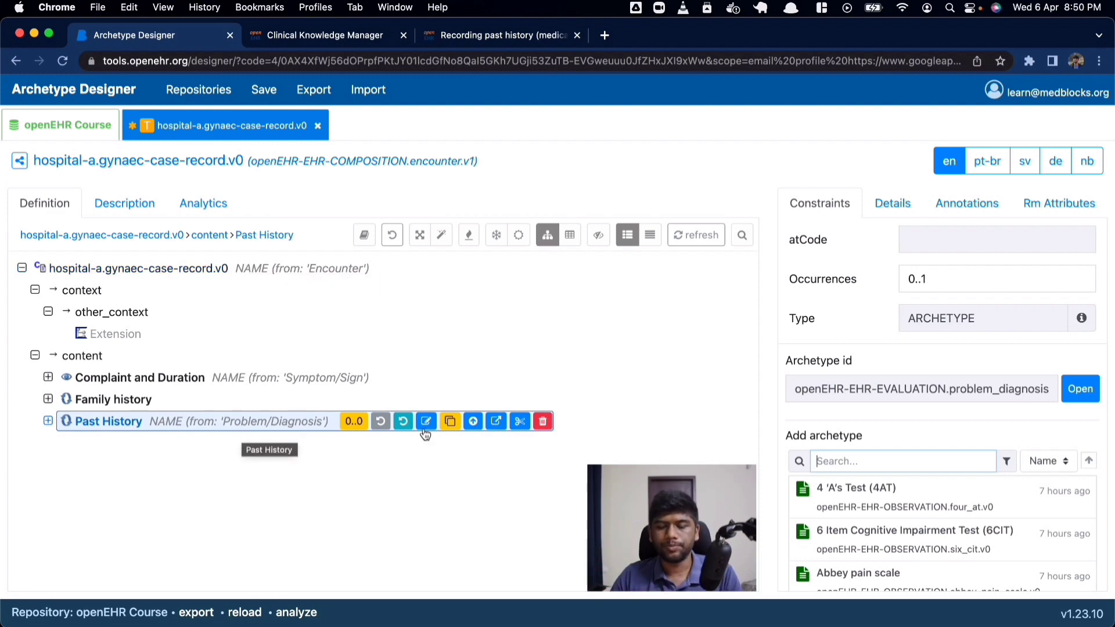
{"action": "key", "text": "super+Tab"}
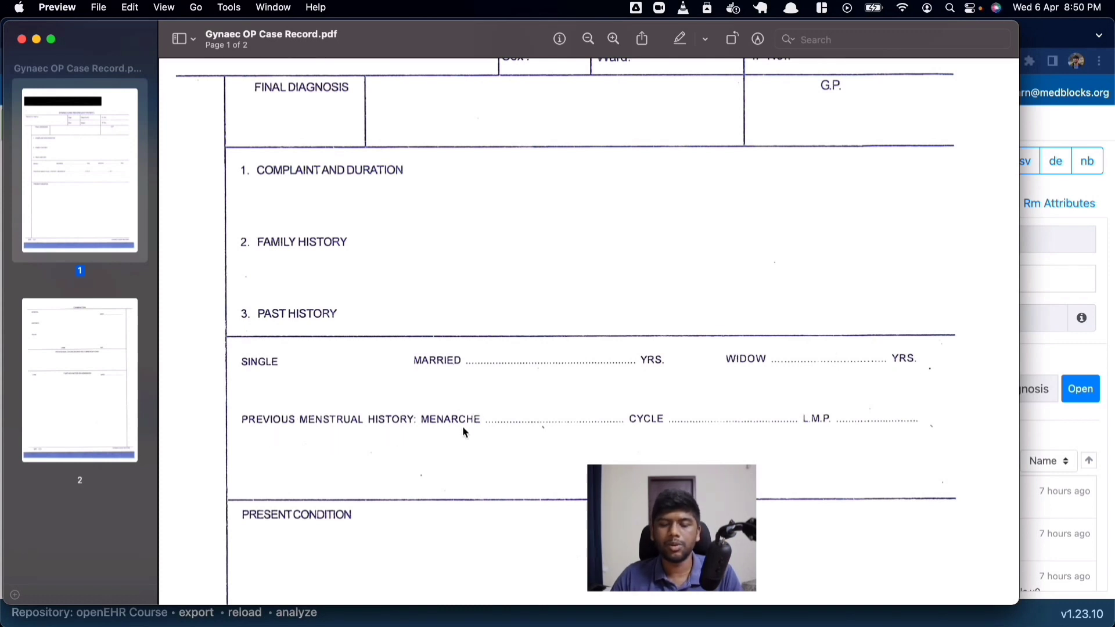
{"action": "key", "text": "super+Tab"}
{"action": "left_click", "coordinate": [852, 462]}
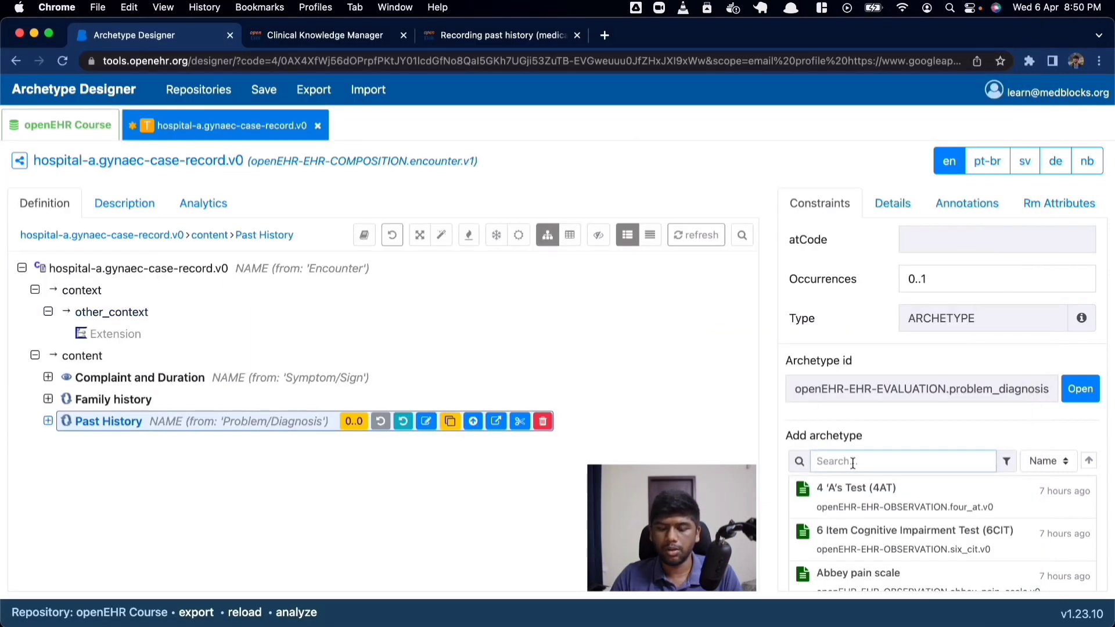
{"action": "type", "text": "mens"}
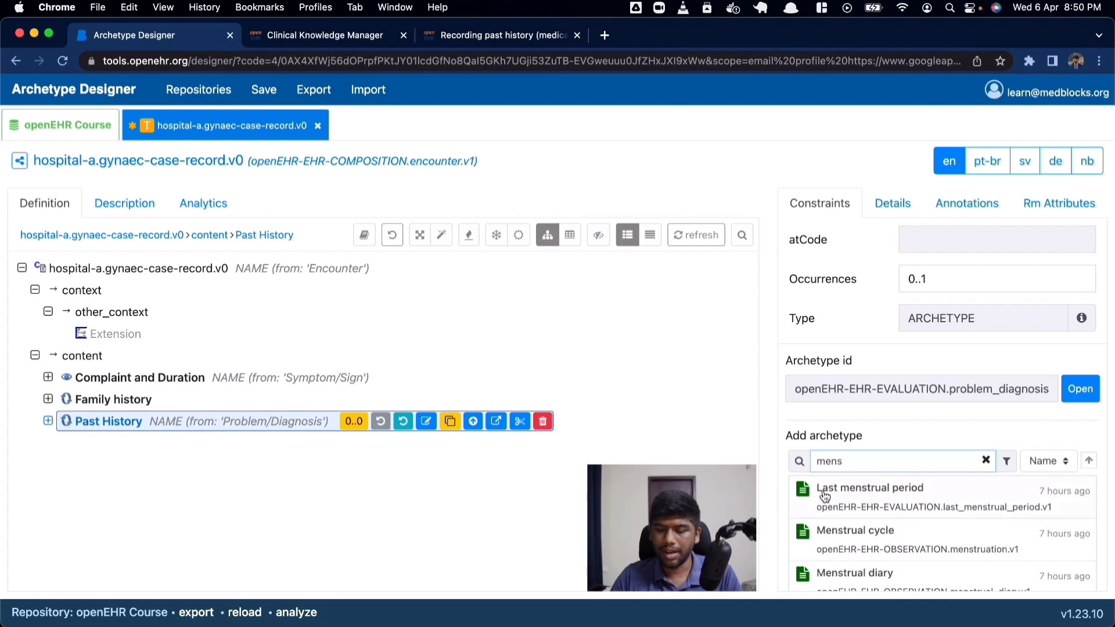
{"action": "scroll", "coordinate": [917, 540], "scroll_direction": "down", "scroll_amount": 2}
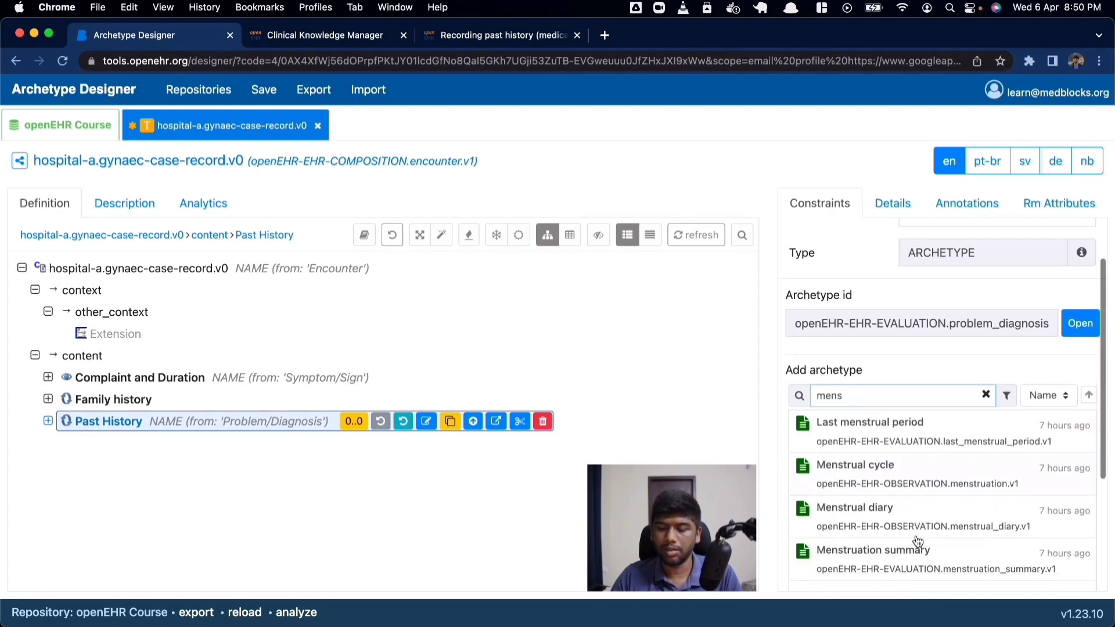
{"action": "scroll", "coordinate": [862, 510], "scroll_direction": "down", "scroll_amount": 3}
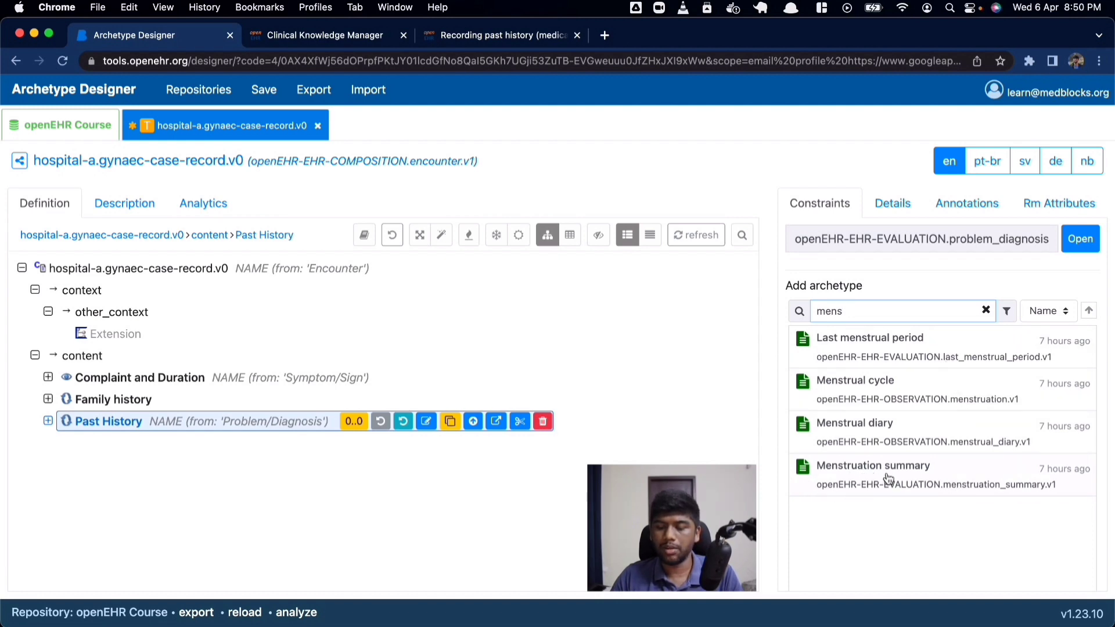
{"action": "key", "text": "super+Tab"}
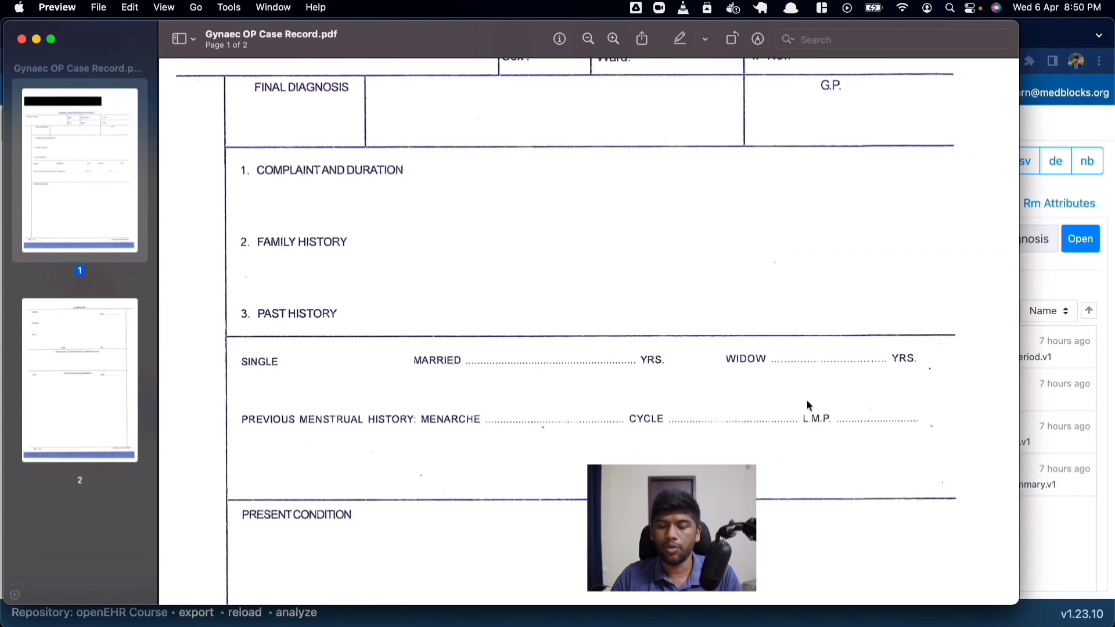
{"action": "key", "text": "super+Tab"}
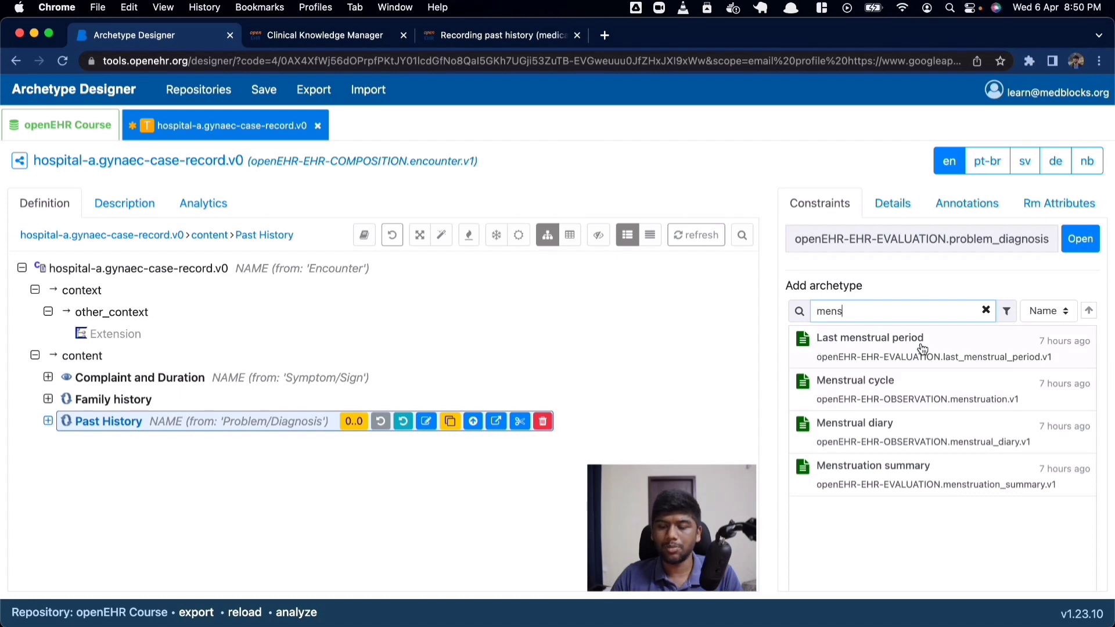
{"action": "left_click", "coordinate": [903, 482]}
Expand Menstruation summary's data and compare the coded values of Menstrual status with the form's previous menstrual history fields.
{"action": "left_click", "coordinate": [48, 443]}
{"action": "left_click", "coordinate": [62, 464]}
{"action": "scroll", "coordinate": [157, 438], "scroll_direction": "down", "scroll_amount": 2}
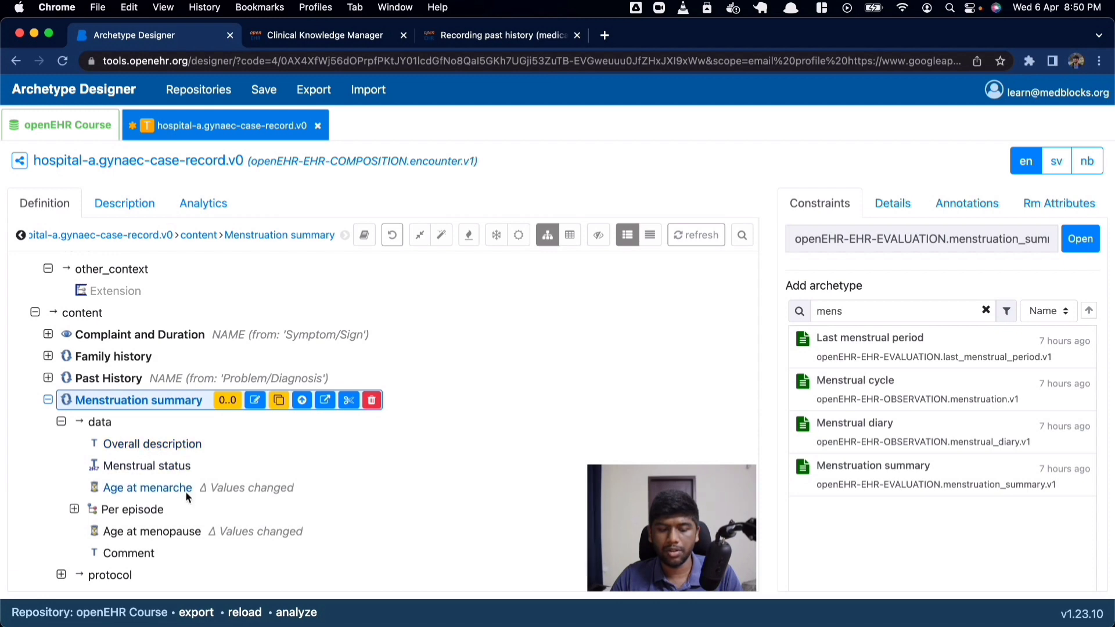
{"action": "left_click", "coordinate": [129, 466]}
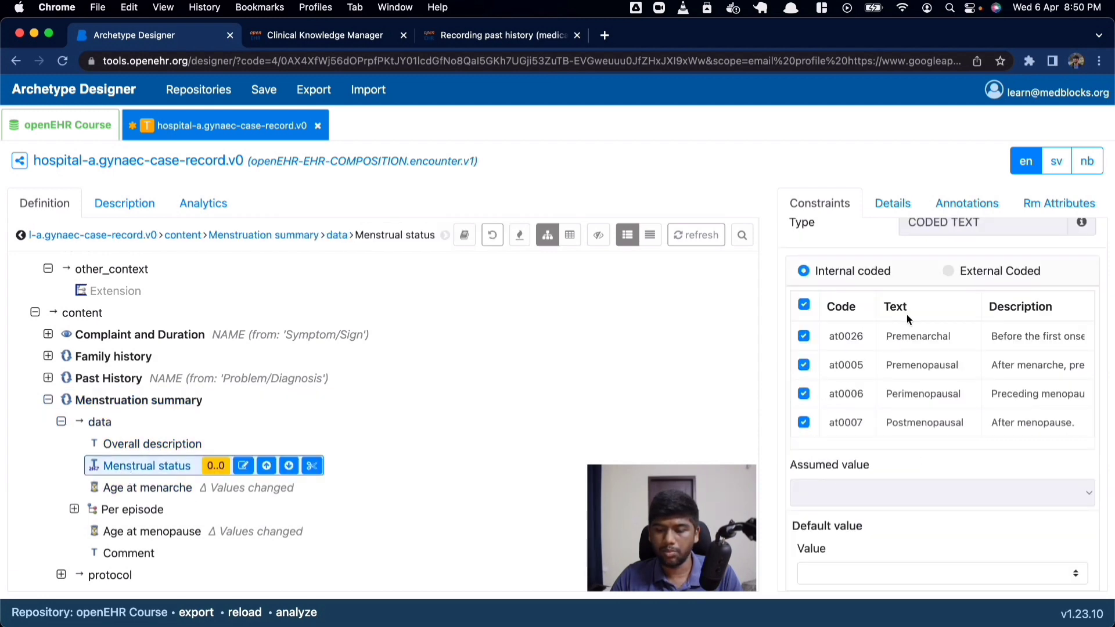
{"action": "key", "text": "super+Tab"}
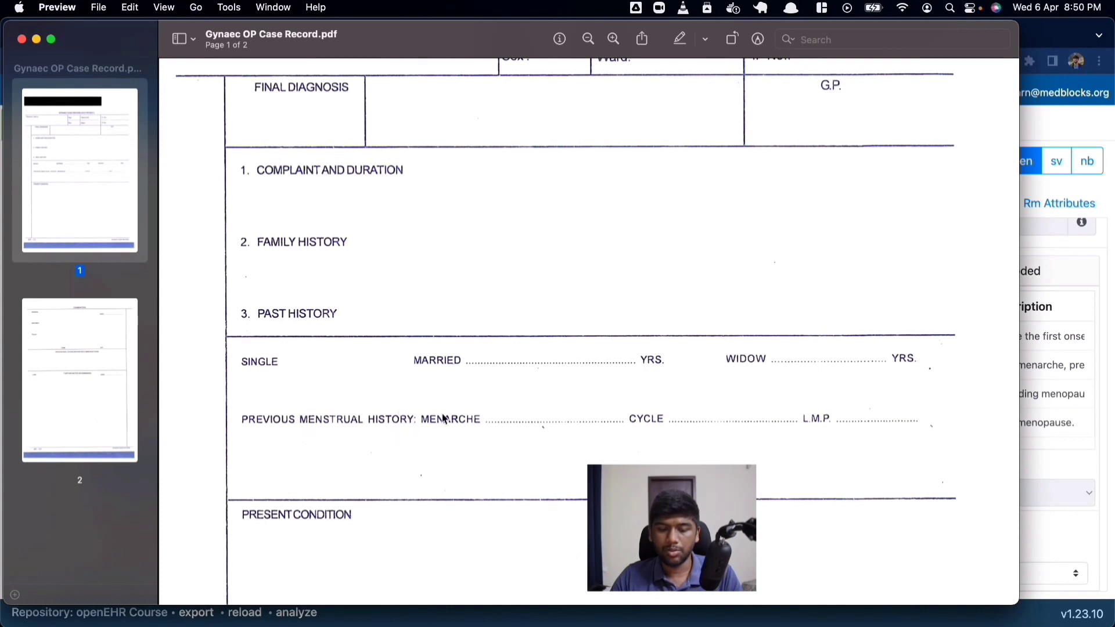
{"action": "key", "text": "super+Tab"}
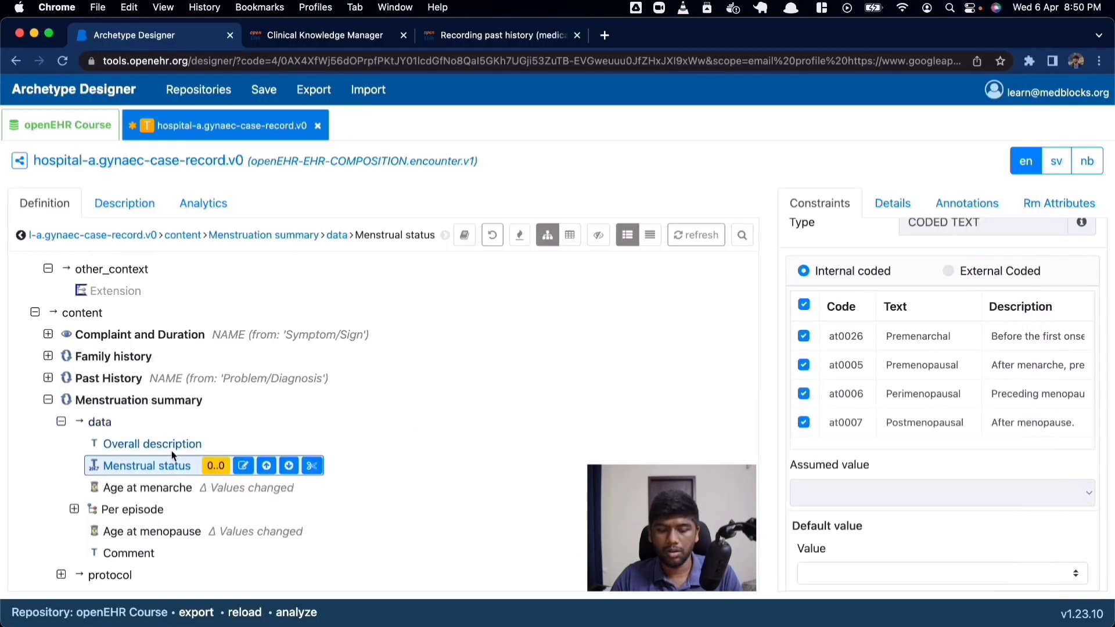
Compare Menstruation summary's Age at menarche and Per episode elements with the previous menstrual history fields on the form in Preview.
{"action": "left_click", "coordinate": [134, 490]}
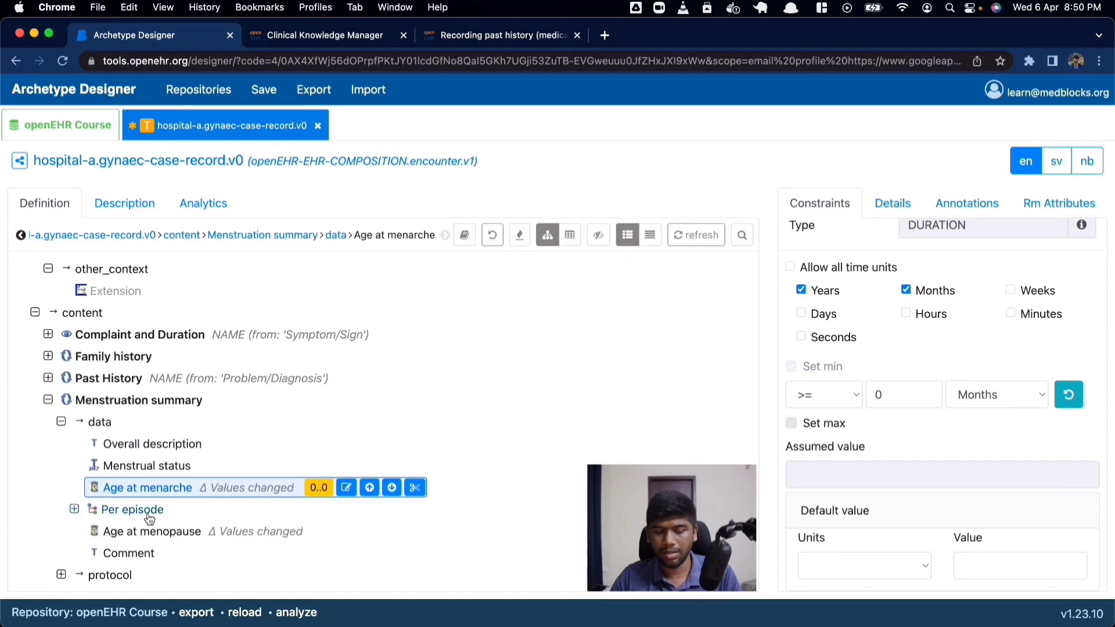
{"action": "key", "text": "super+Tab"}
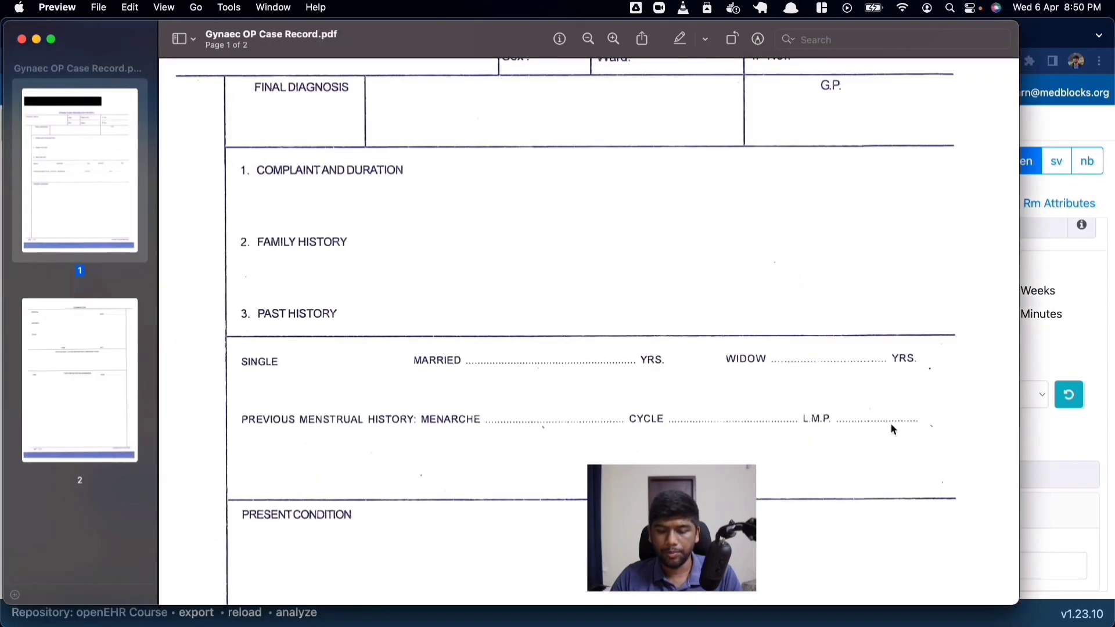
{"action": "key", "text": "super+Tab"}
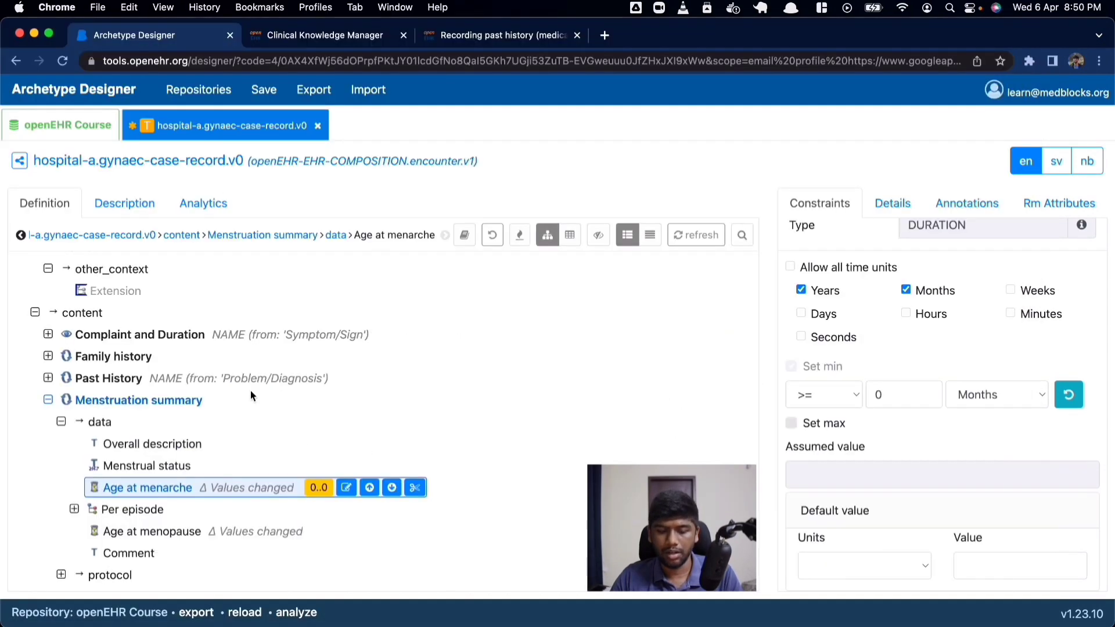
{"action": "left_click", "coordinate": [93, 511]}
{"action": "key", "text": "super+Tab"}
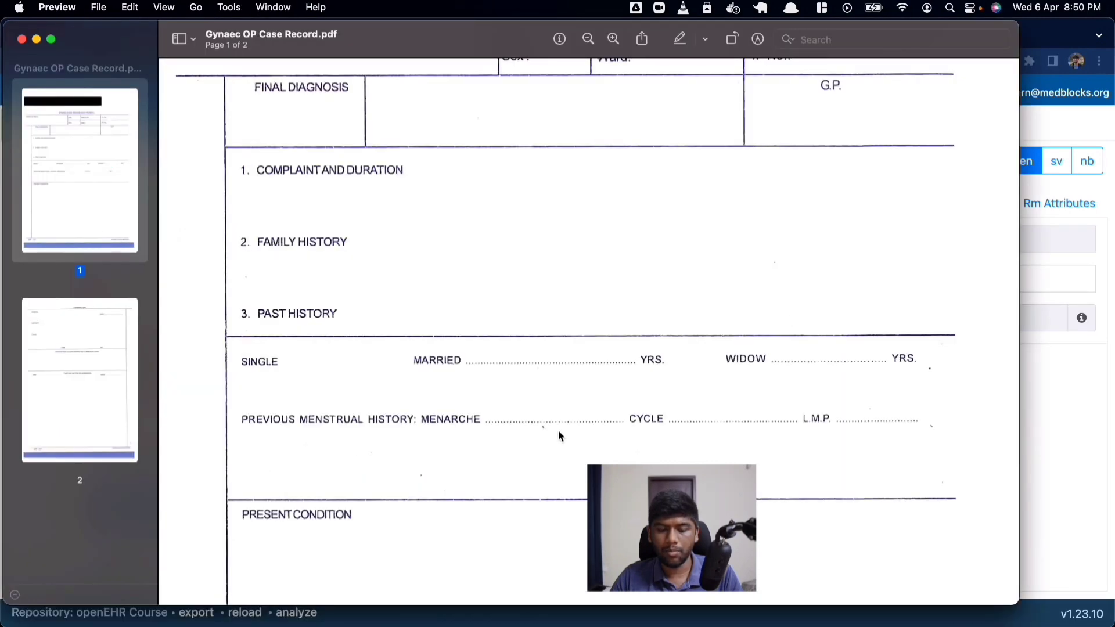
{"action": "key", "text": "super+Tab"}
{"action": "key", "text": "super+Tab"}
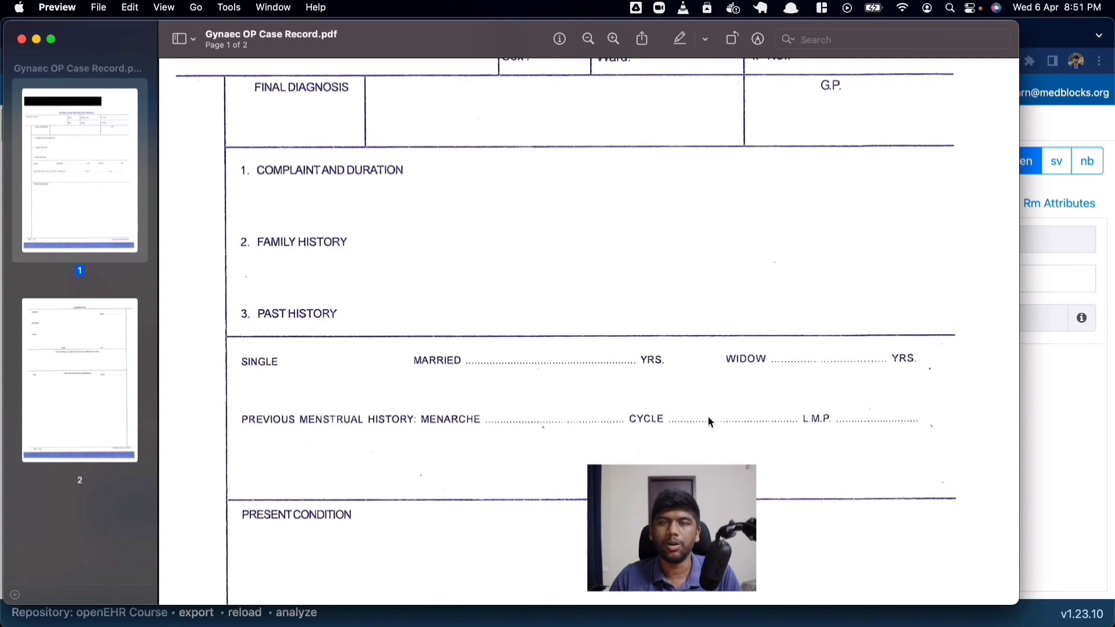
{"action": "key", "text": "super+Tab"}
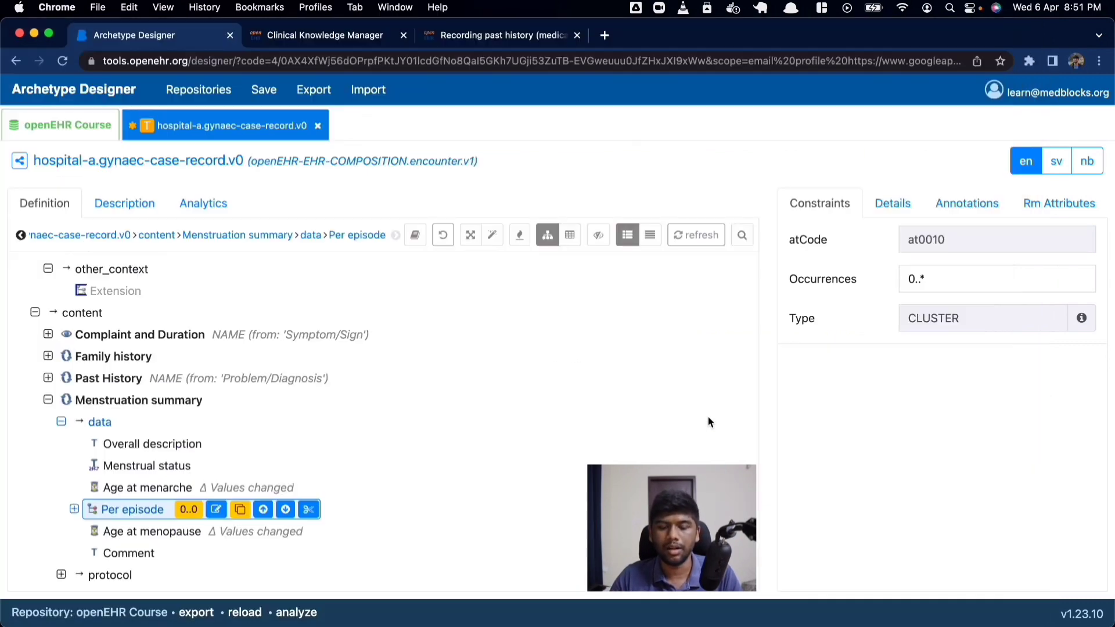
Expand Per episode and examine the constraints of Typical pattern, Typical cycle length and Typical menses duration against the form's cycle field.
{"action": "left_click", "coordinate": [75, 509]}
{"action": "scroll", "coordinate": [93, 499], "scroll_direction": "down", "scroll_amount": 3}
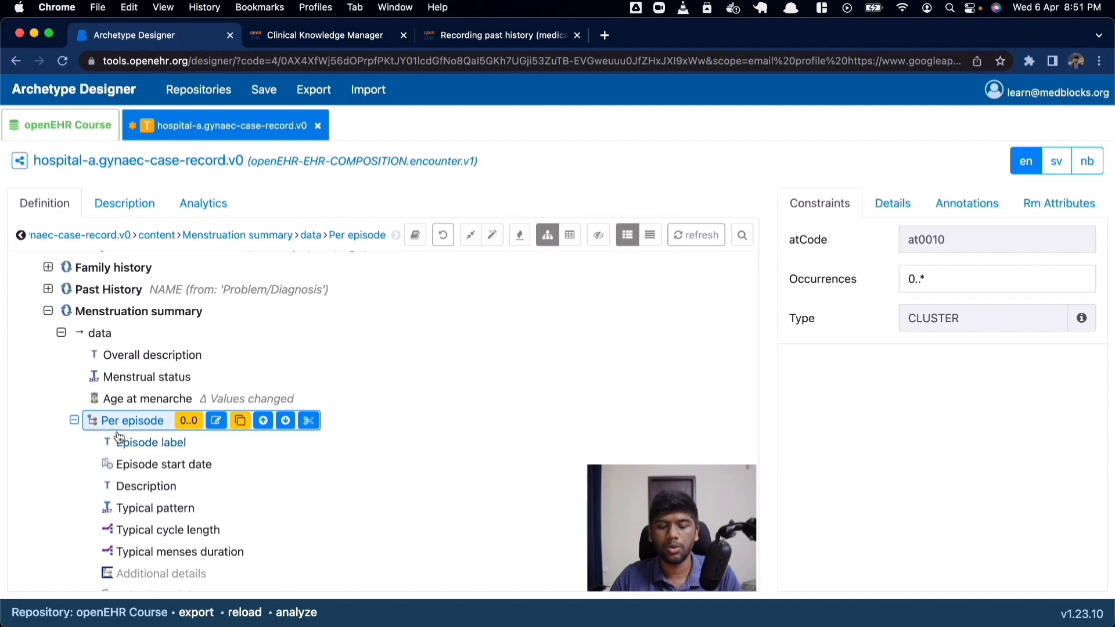
{"action": "scroll", "coordinate": [119, 437], "scroll_direction": "down", "scroll_amount": 1}
{"action": "left_click", "coordinate": [152, 473]}
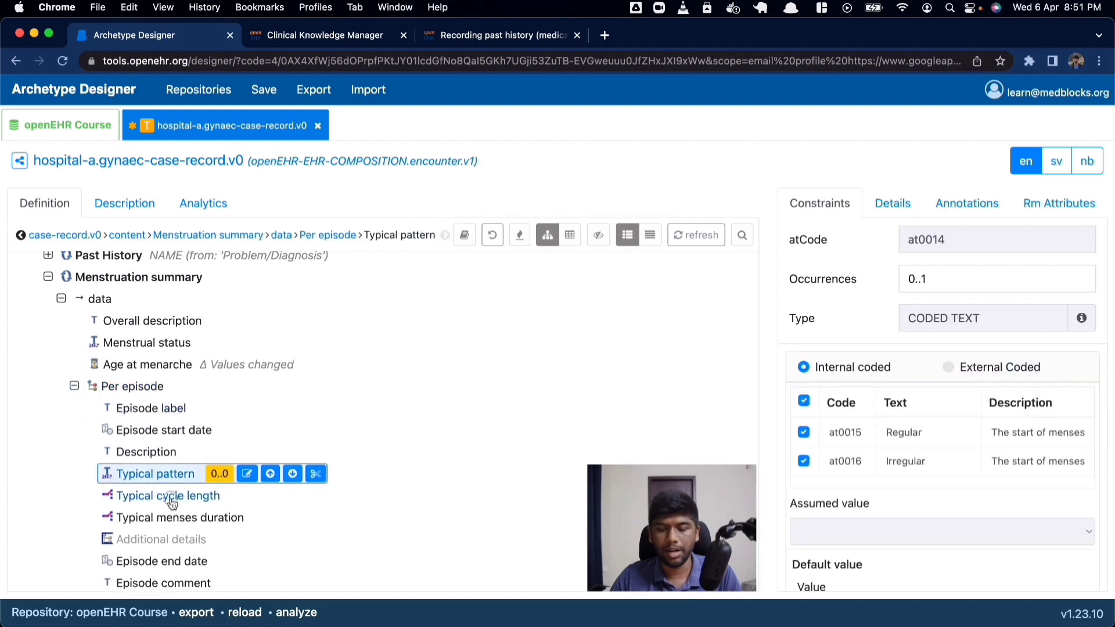
{"action": "left_click", "coordinate": [172, 502]}
{"action": "left_click", "coordinate": [157, 475]}
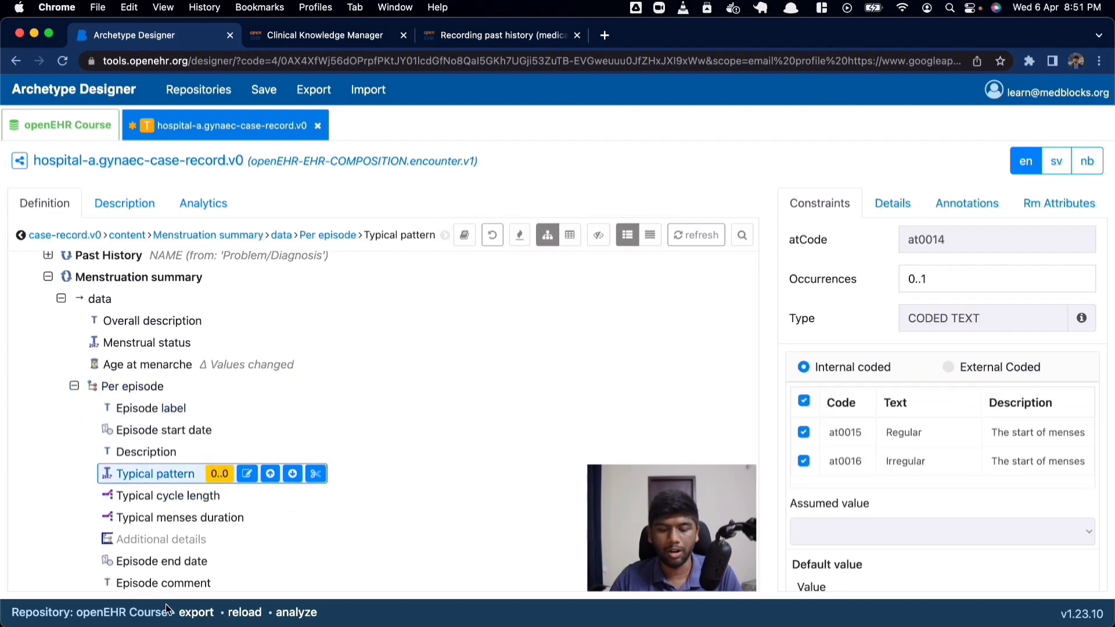
{"action": "left_click", "coordinate": [132, 503]}
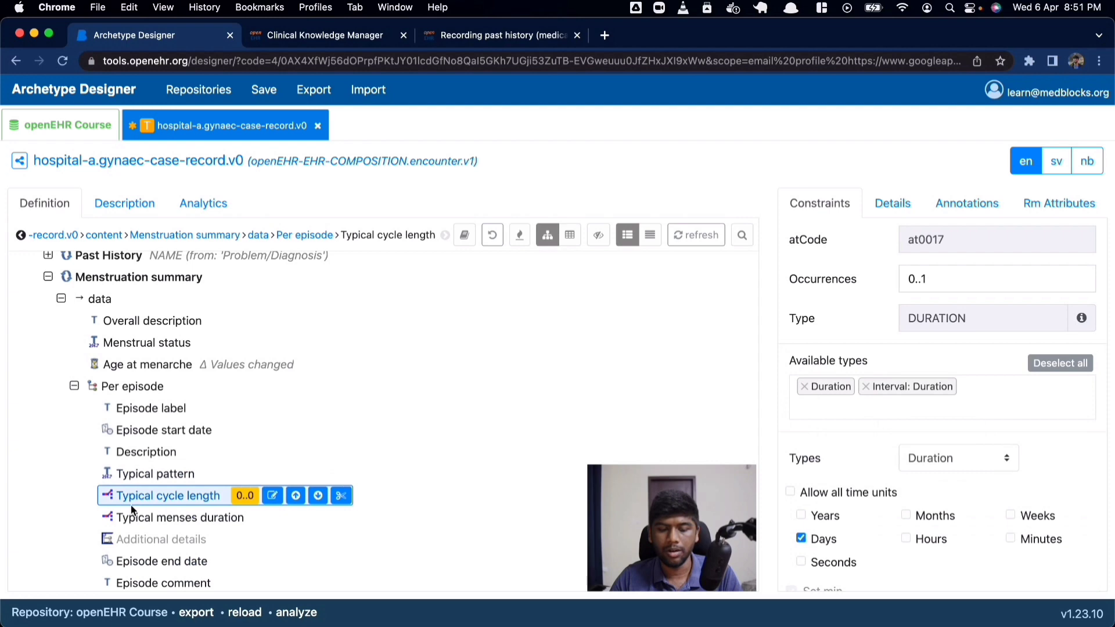
{"action": "left_click", "coordinate": [176, 522]}
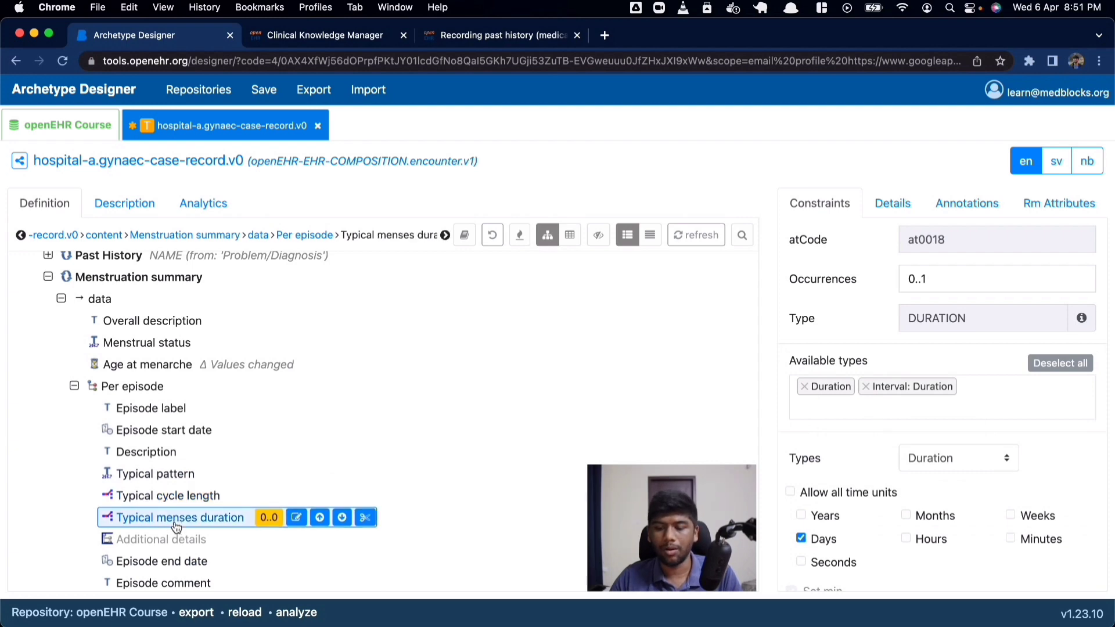
{"action": "left_click", "coordinate": [153, 478]}
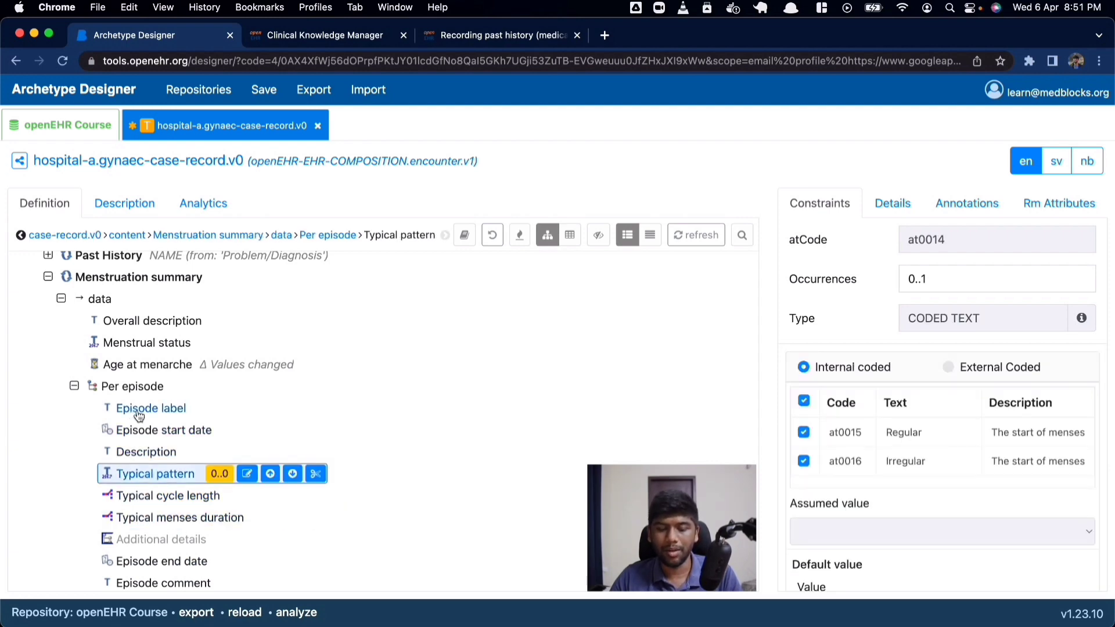
{"action": "key", "text": "super+Tab"}
{"action": "key", "text": "super+Tab"}
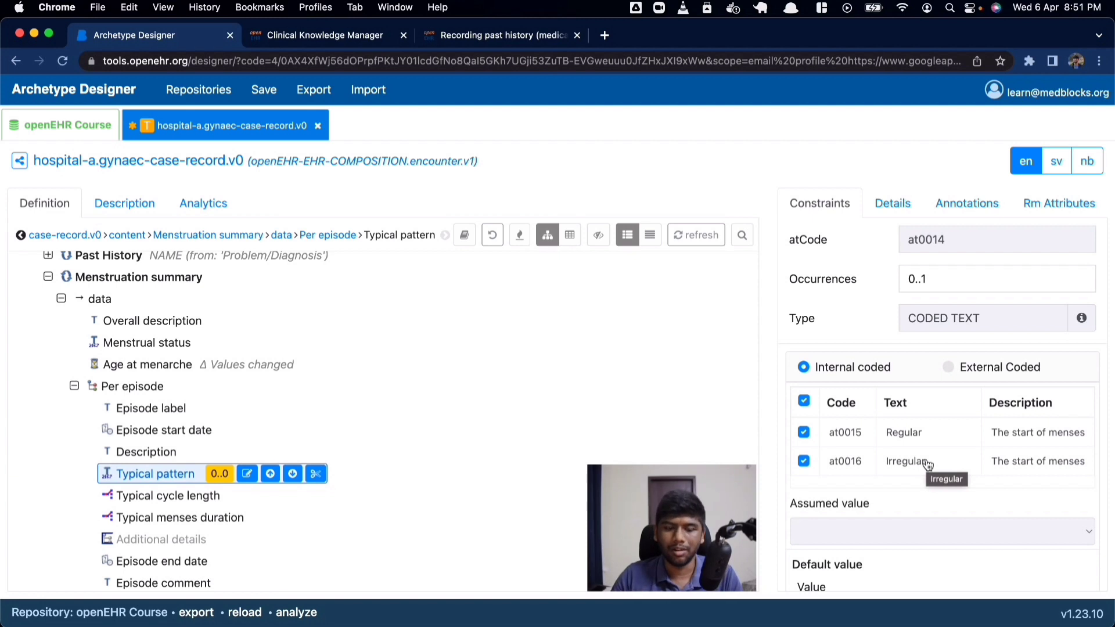
Exclude Episode label, Episode start date and Description from Per episode by setting their occurrences to 0..0.
{"action": "left_click", "coordinate": [122, 416]}
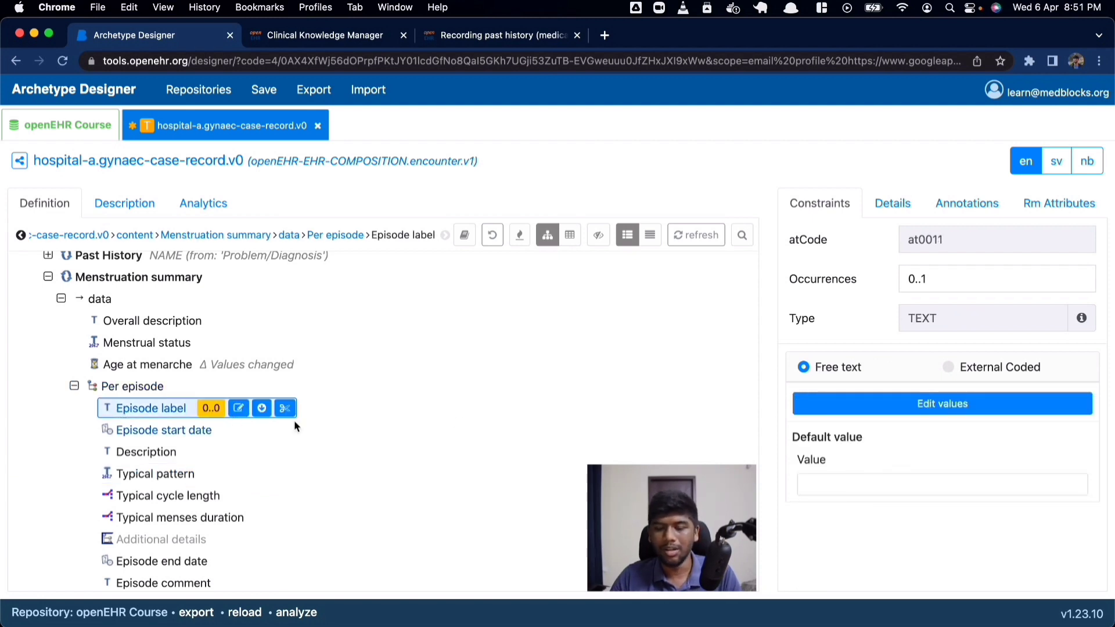
{"action": "left_click", "coordinate": [213, 408]}
{"action": "left_click", "coordinate": [165, 429]}
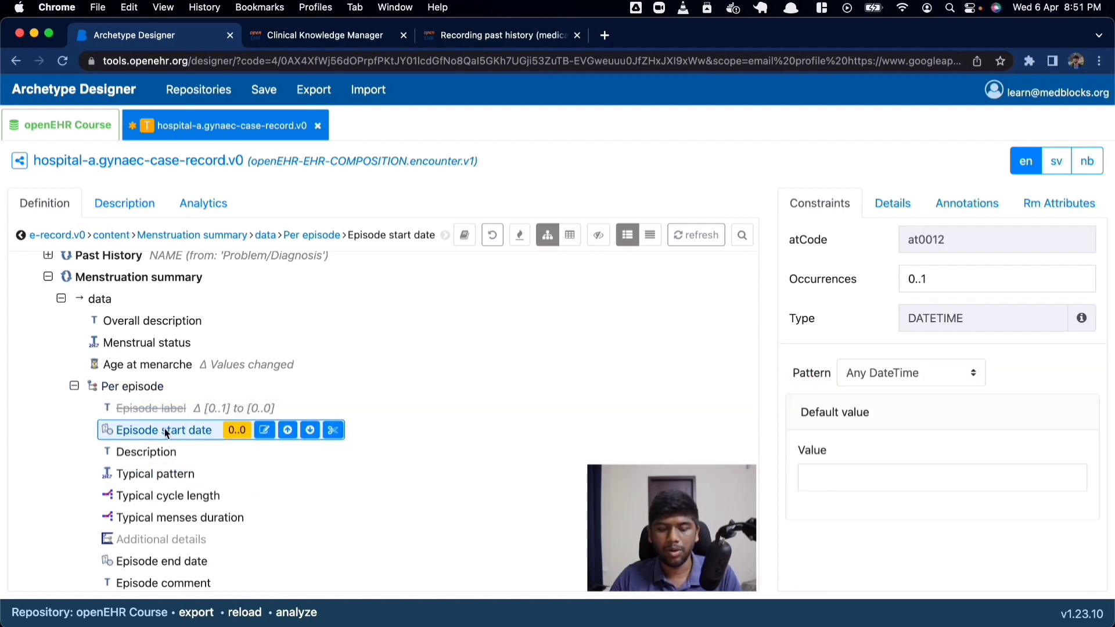
{"action": "left_click", "coordinate": [243, 431]}
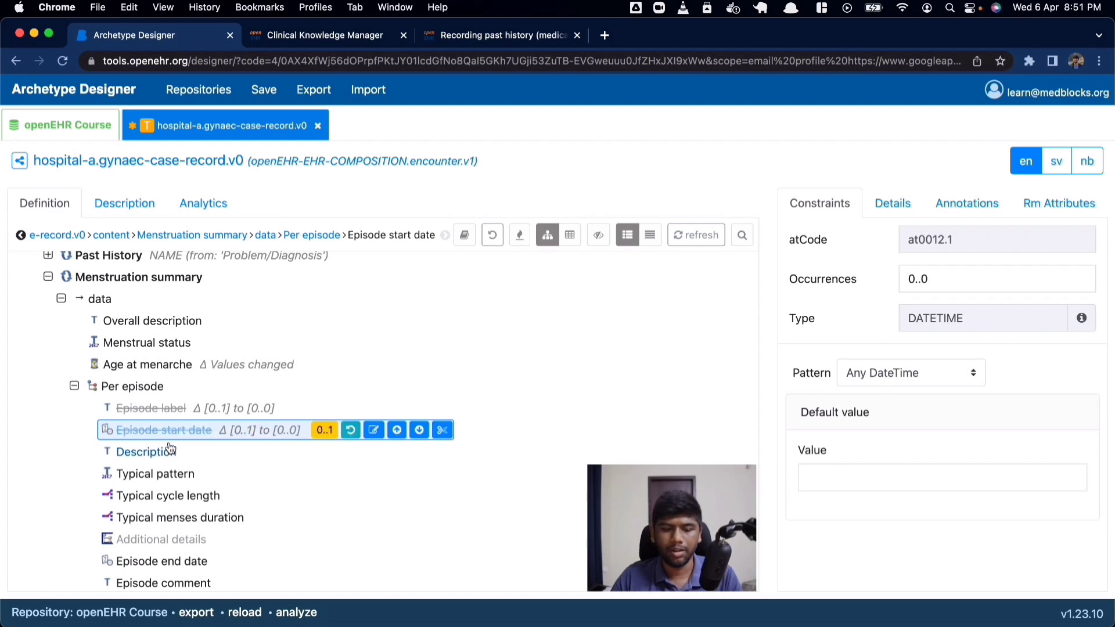
{"action": "left_click", "coordinate": [168, 452]}
{"action": "left_click", "coordinate": [202, 452]}
Set Typical cycle length's occurrences to 0..0 and remove Interval: Duration from Typical menses duration's available types.
{"action": "left_click", "coordinate": [162, 479]}
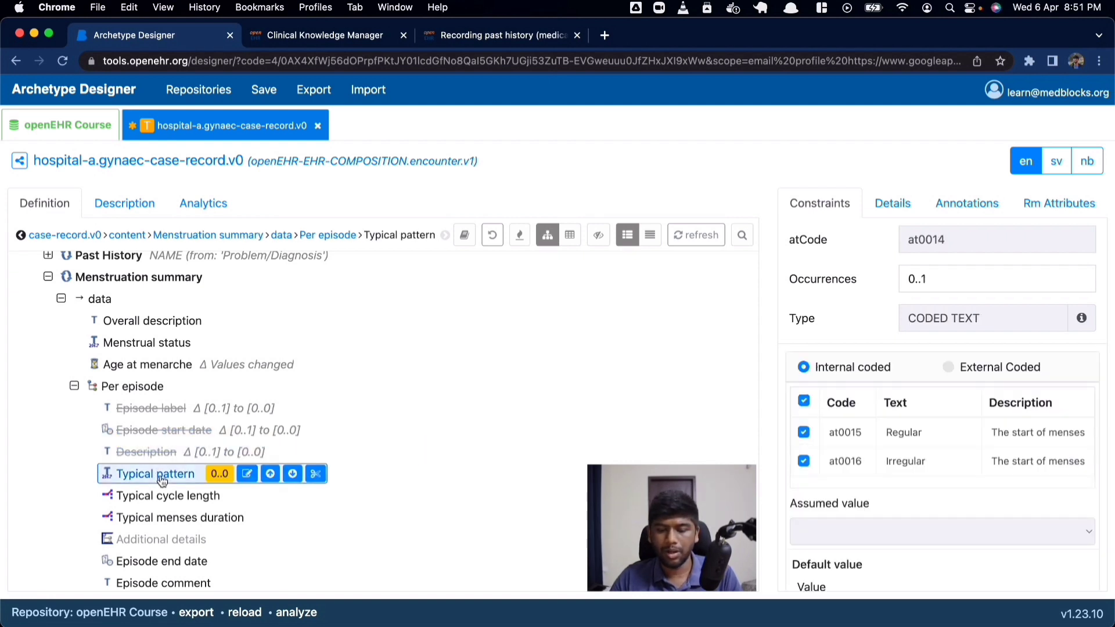
{"action": "left_click", "coordinate": [202, 501]}
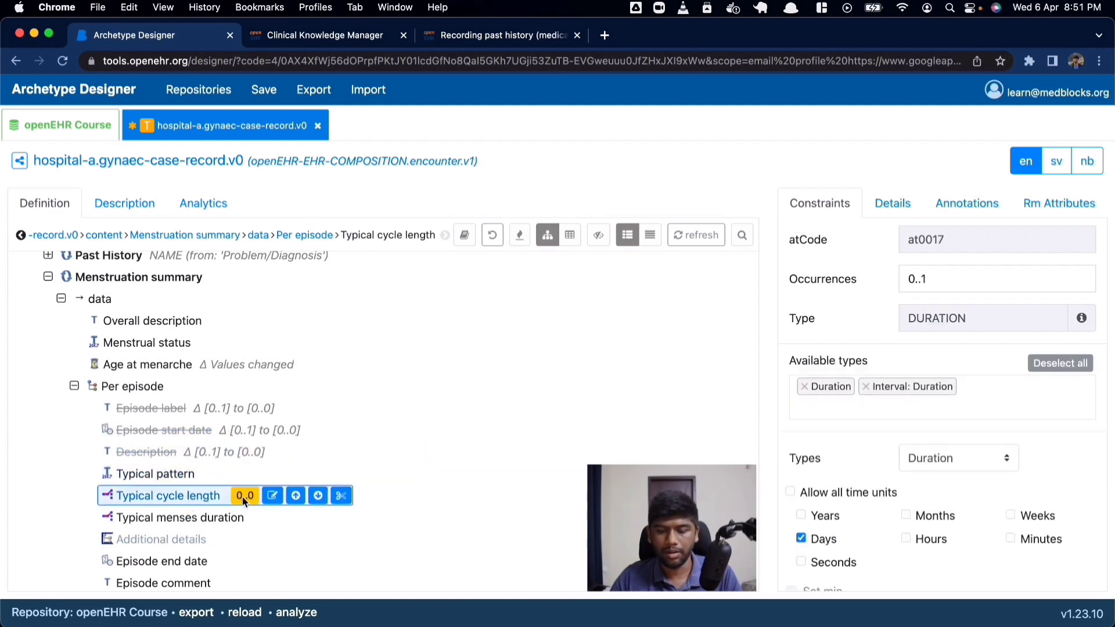
{"action": "left_click", "coordinate": [244, 501]}
{"action": "left_click", "coordinate": [183, 518]}
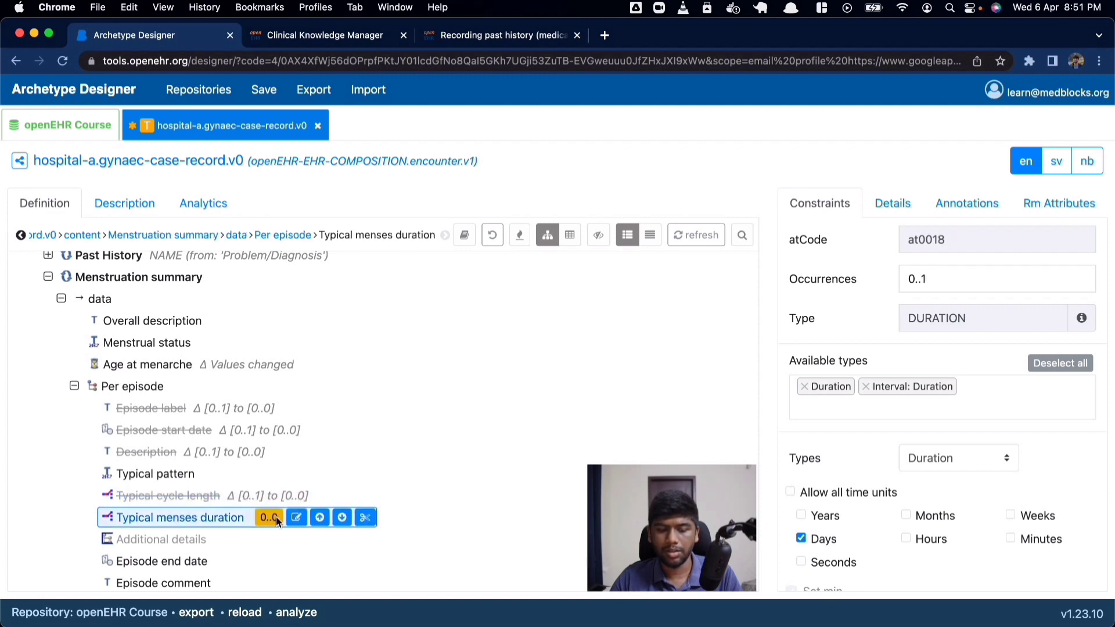
{"action": "left_click", "coordinate": [865, 387]}
{"action": "scroll", "coordinate": [875, 514], "scroll_direction": "down", "scroll_amount": 2}
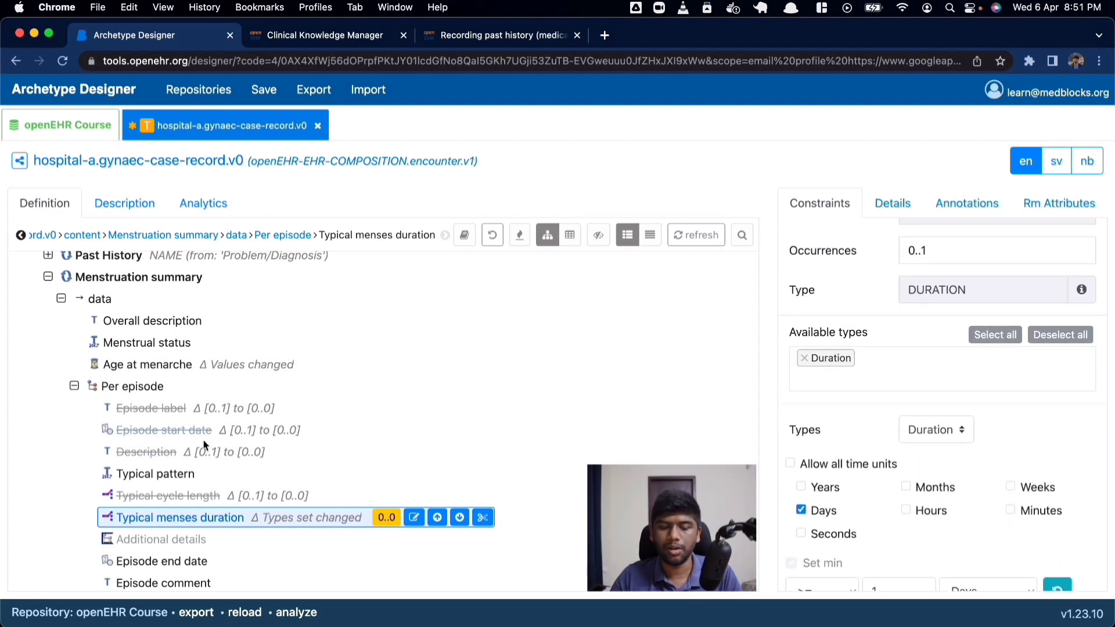
Exclude Episode end date and Episode comment from Per episode by setting their occurrences to 0..0.
{"action": "scroll", "coordinate": [215, 441], "scroll_direction": "down", "scroll_amount": 3}
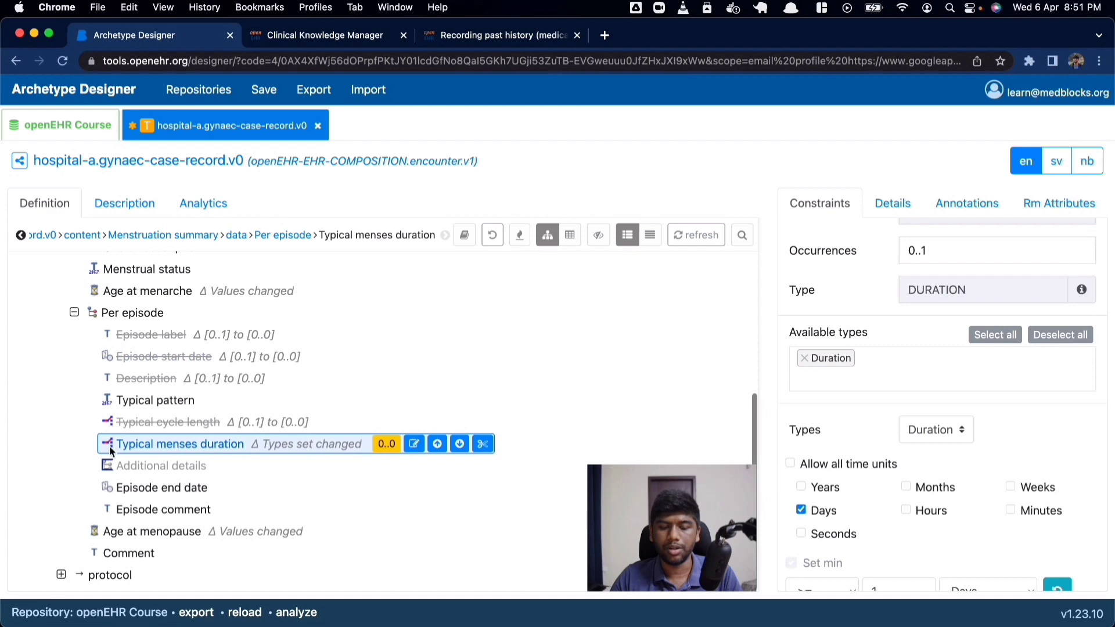
{"action": "left_click", "coordinate": [152, 465]}
{"action": "left_click", "coordinate": [191, 492]}
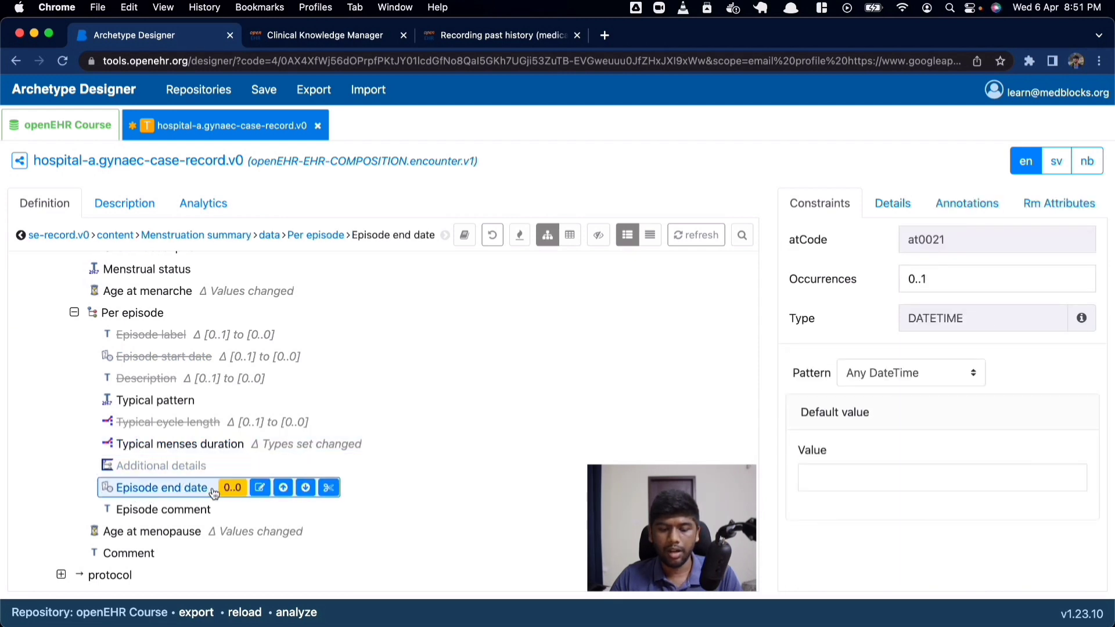
{"action": "left_click", "coordinate": [232, 487]}
{"action": "left_click", "coordinate": [174, 514]}
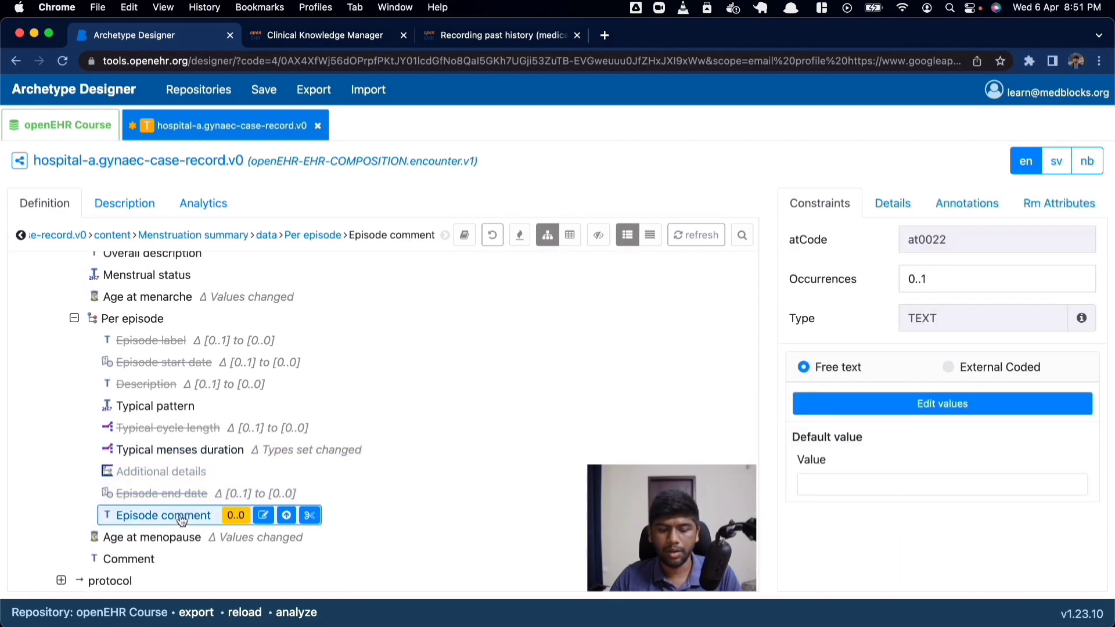
{"action": "left_click", "coordinate": [235, 515]}
Check the form's menstrual history, and set the occurrences of Menstruation summary's Age at menopause and Comment to 0..0.
{"action": "left_click", "coordinate": [186, 534]}
{"action": "key", "text": "super+Tab"}
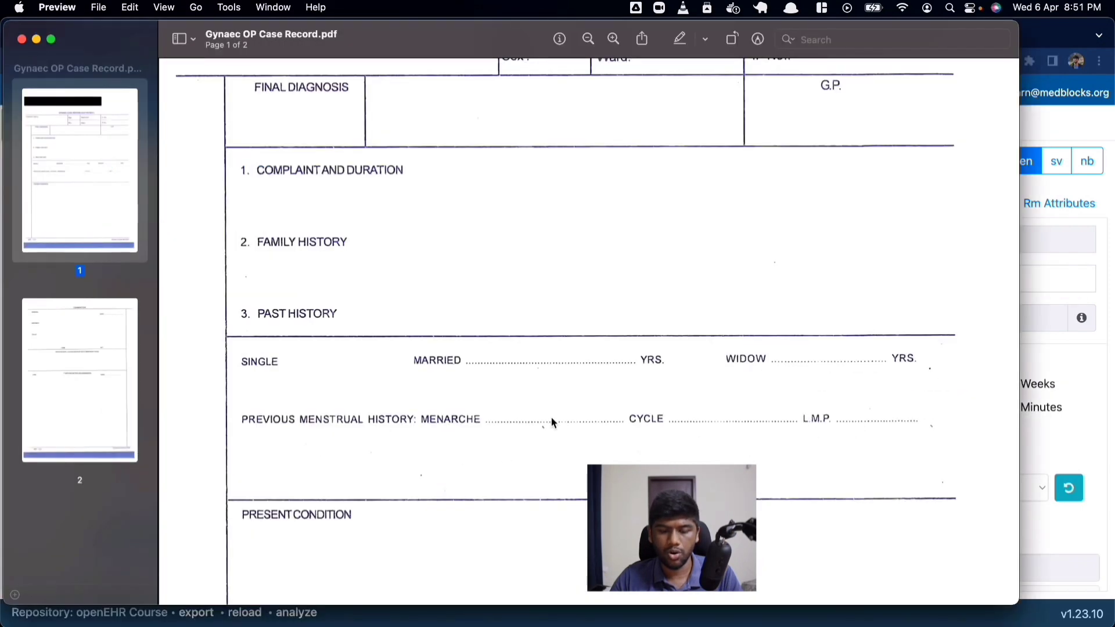
{"action": "key", "text": "super+Tab"}
{"action": "left_click", "coordinate": [323, 537]}
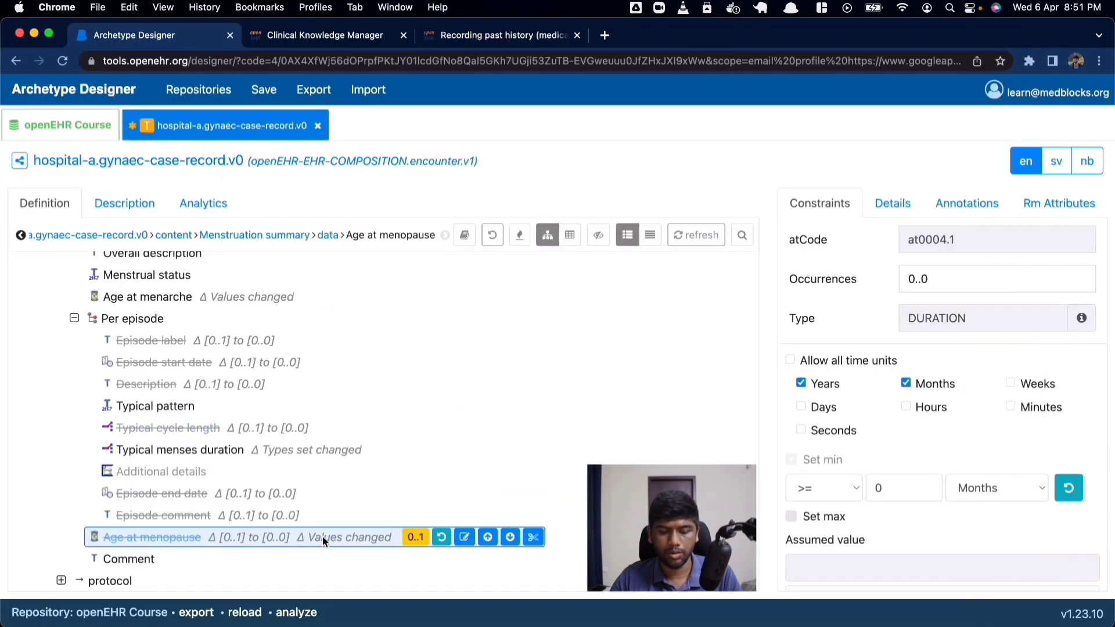
{"action": "left_click", "coordinate": [128, 558]}
{"action": "left_click", "coordinate": [173, 558]}
Check Menstrual status against the form, and set the occurrences of Menstrual status and Overall description to 0..0.
{"action": "scroll", "coordinate": [214, 459], "scroll_direction": "up", "scroll_amount": 3}
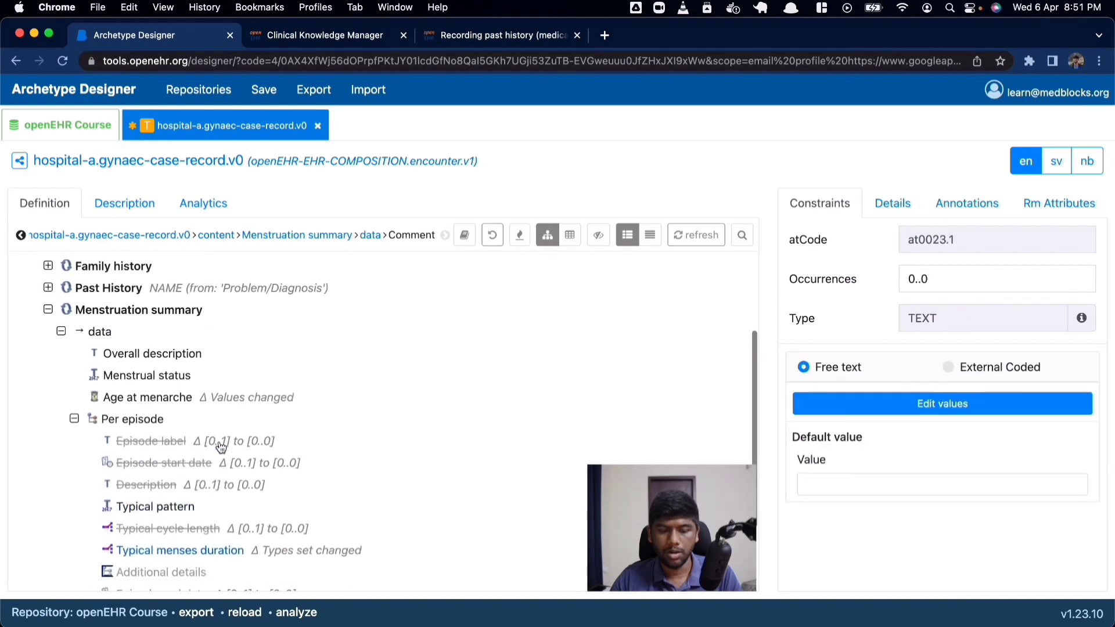
{"action": "left_click", "coordinate": [157, 377]}
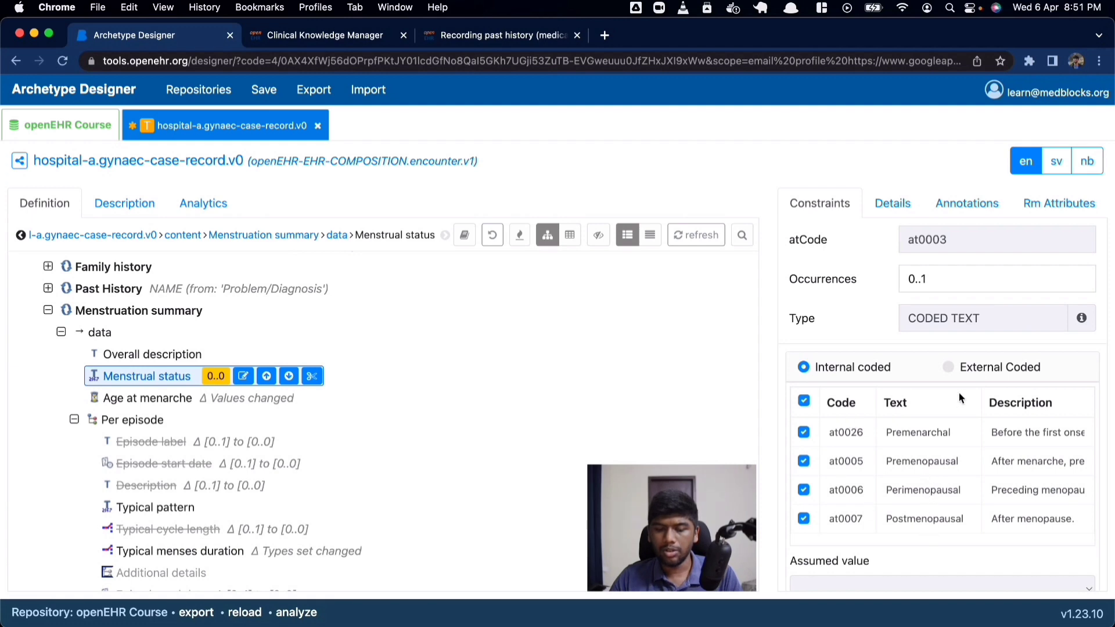
{"action": "key", "text": "super+Tab"}
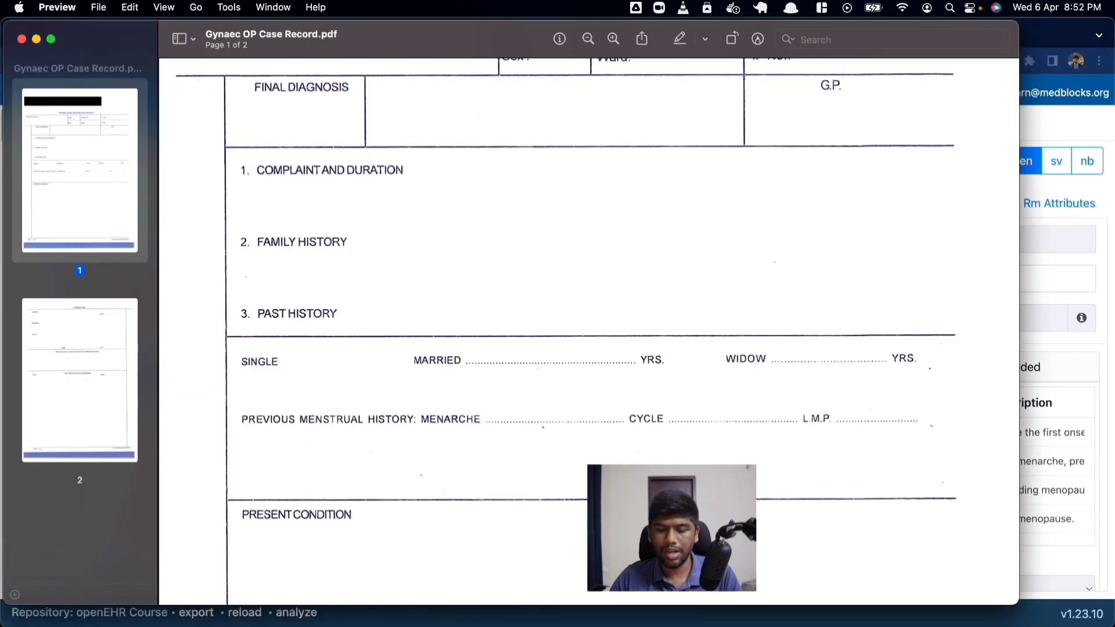
{"action": "key", "text": "super+Tab"}
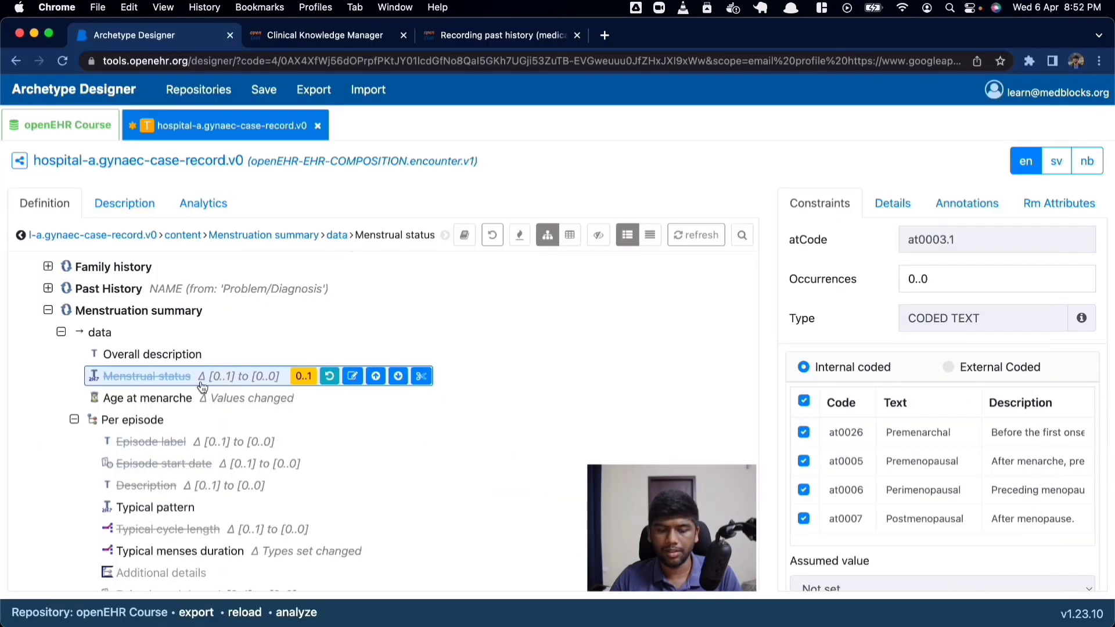
{"action": "left_click", "coordinate": [206, 357]}
{"action": "left_click", "coordinate": [226, 354]}
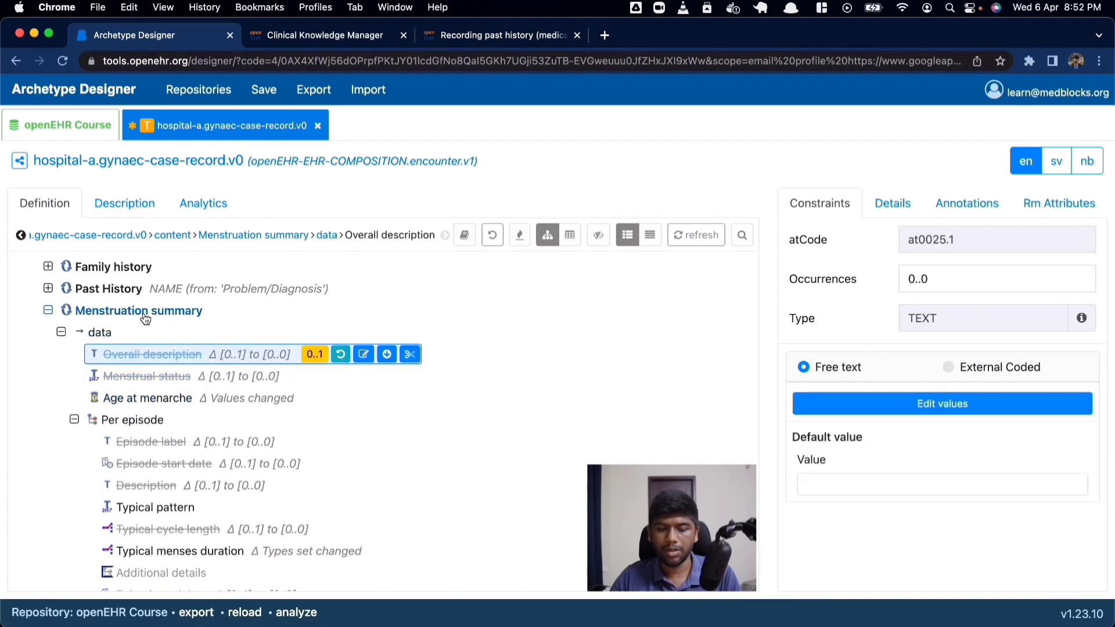
Review the remaining elements under Menstruation summary, and collapse its Per episode group and the whole archetype.
{"action": "scroll", "coordinate": [163, 401], "scroll_direction": "down", "scroll_amount": 3}
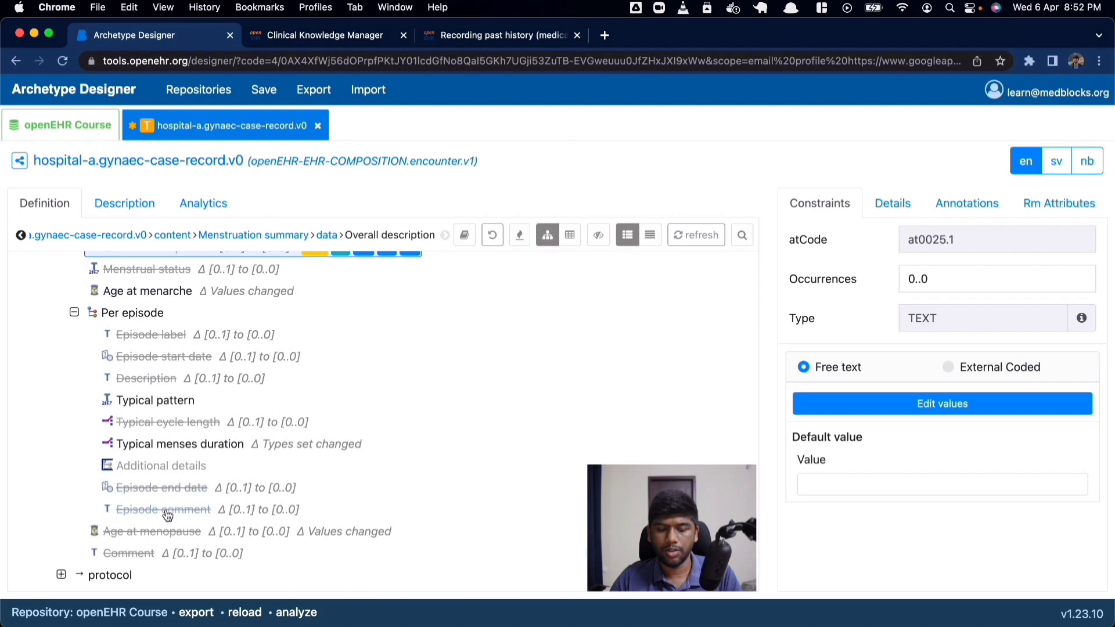
{"action": "scroll", "coordinate": [155, 472], "scroll_direction": "up", "scroll_amount": 1}
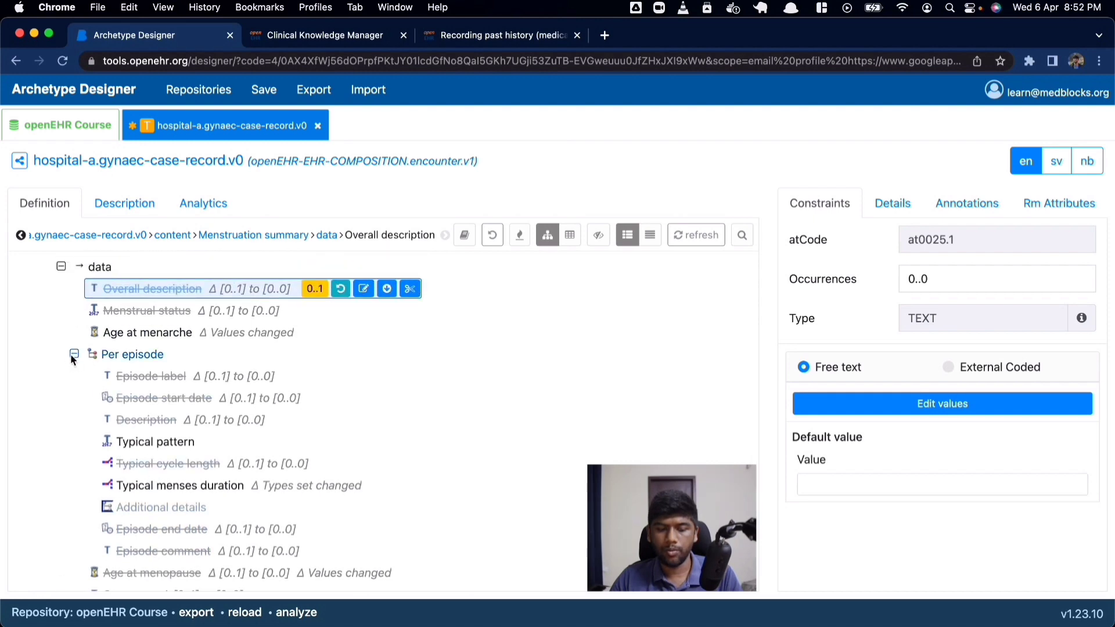
{"action": "left_click", "coordinate": [71, 353]}
{"action": "left_click", "coordinate": [48, 404]}
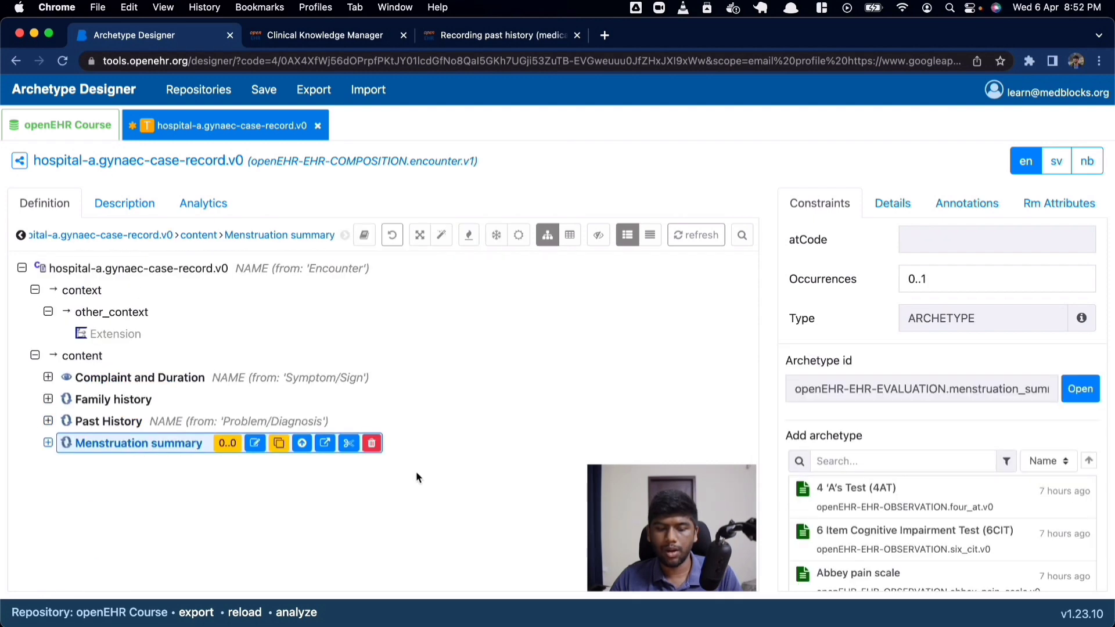
Add the Last menstrual period archetype to the template's content, and check its data elements against the paper form.
{"action": "key", "text": "super+Tab"}
{"action": "key", "text": "super+Tab"}
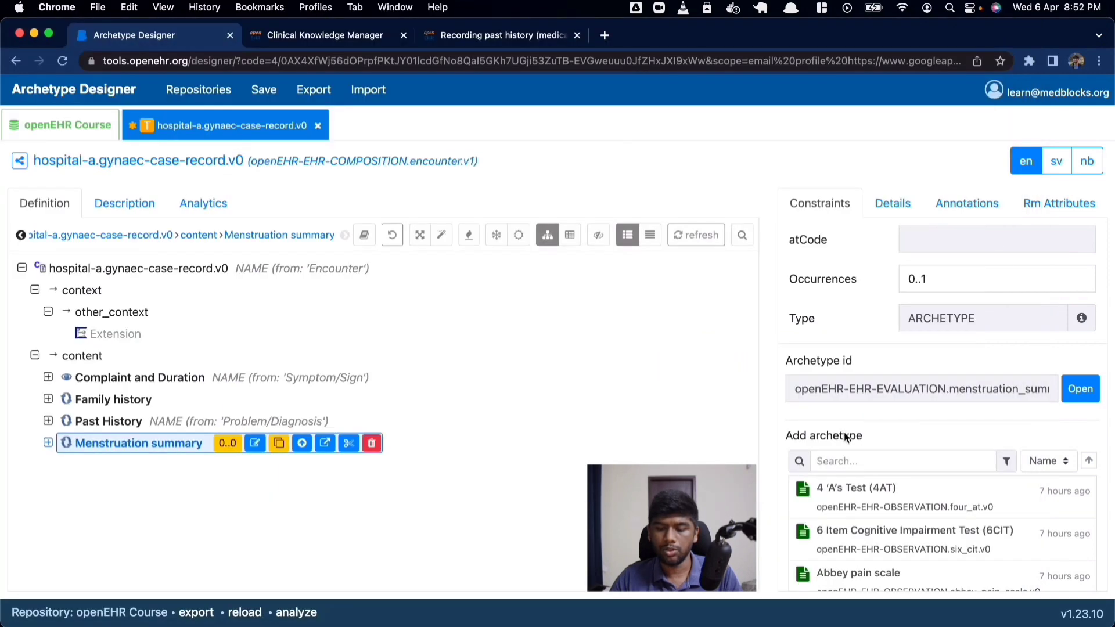
{"action": "left_click", "coordinate": [861, 460]}
{"action": "type", "text": "last me"}
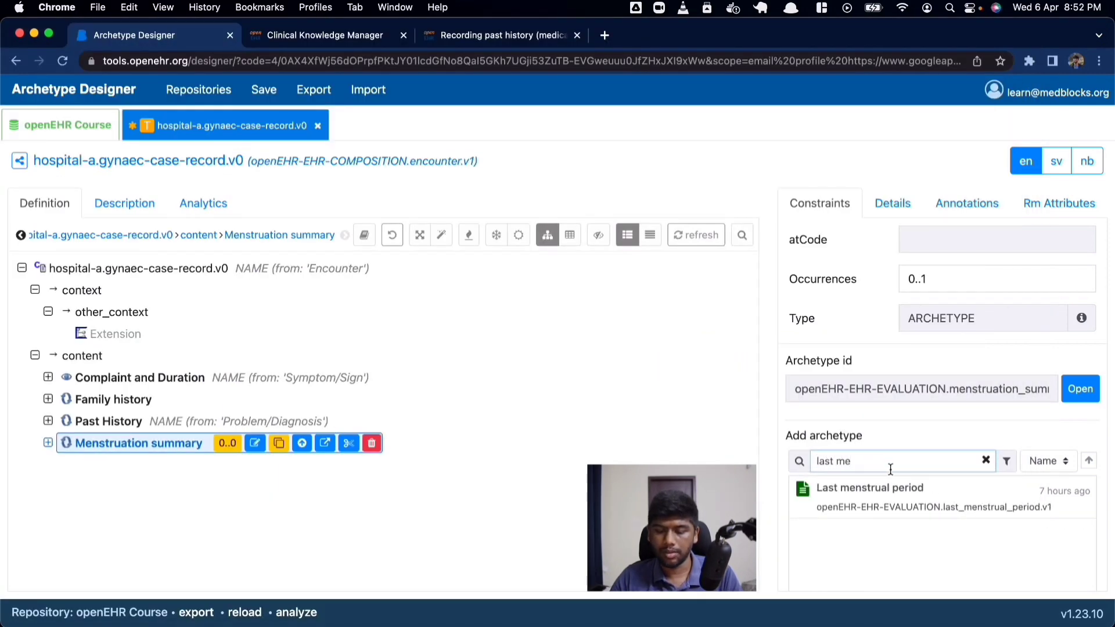
{"action": "left_click", "coordinate": [900, 498]}
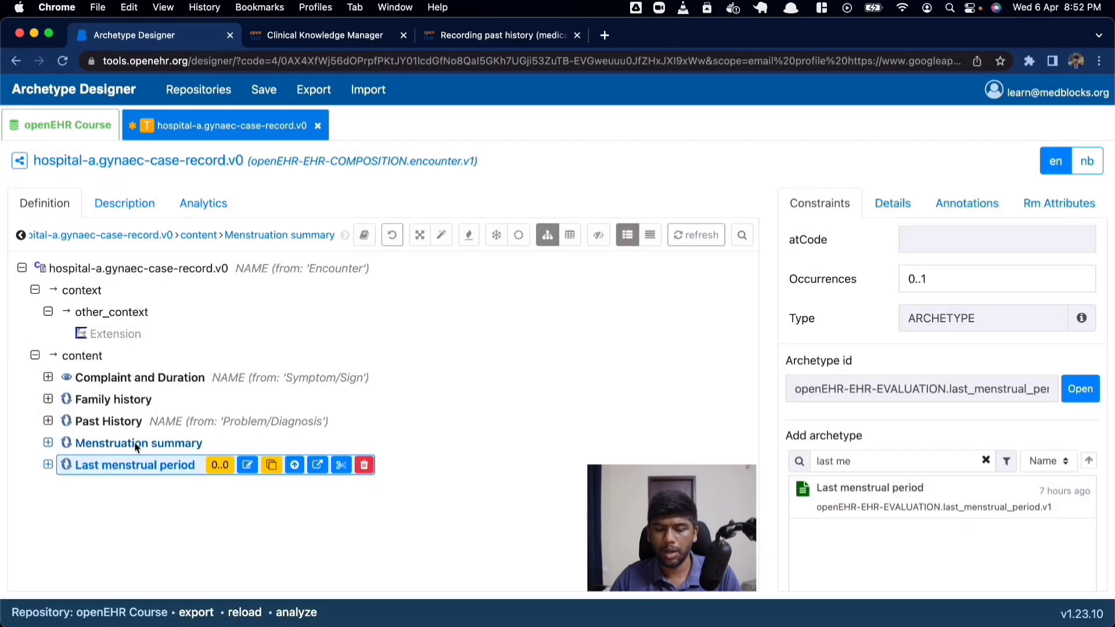
{"action": "left_click", "coordinate": [48, 464]}
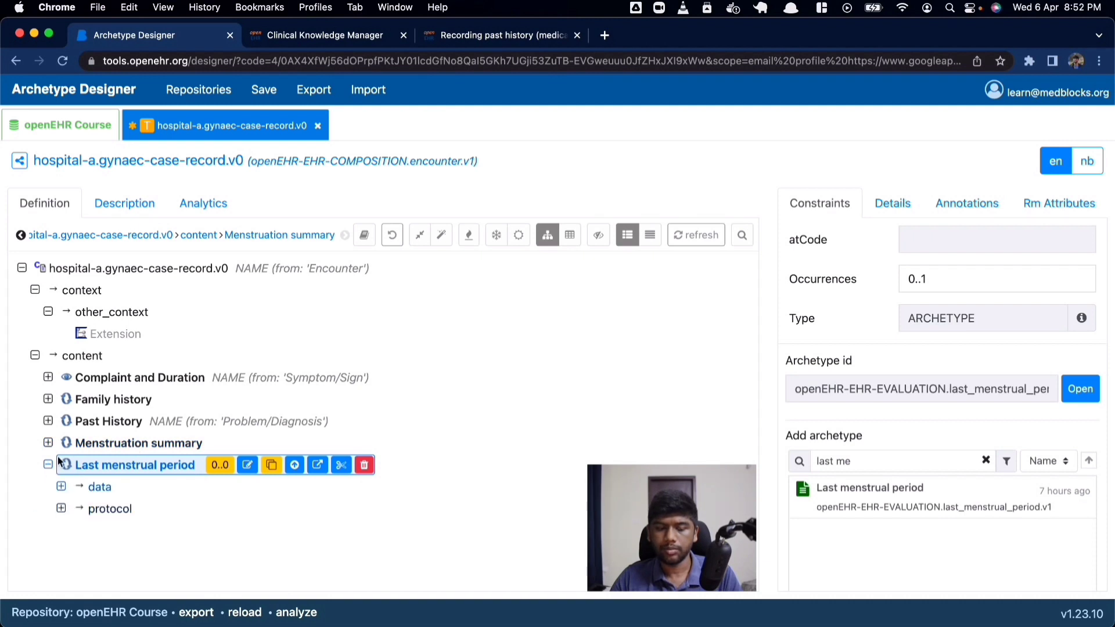
{"action": "key", "text": "super+Tab"}
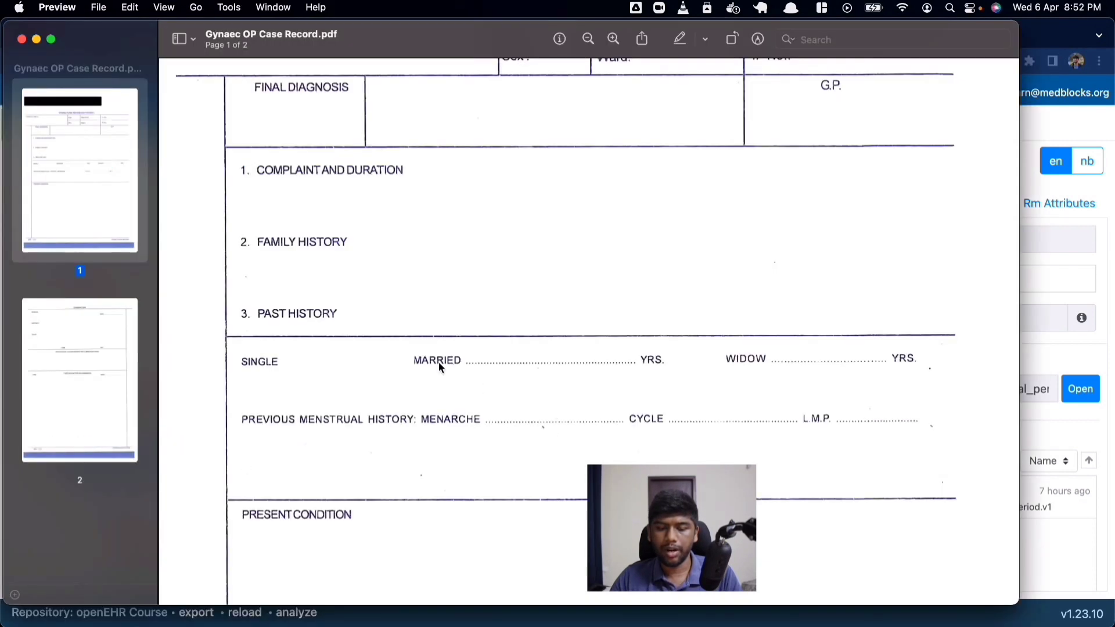
{"action": "key", "text": "super+Tab"}
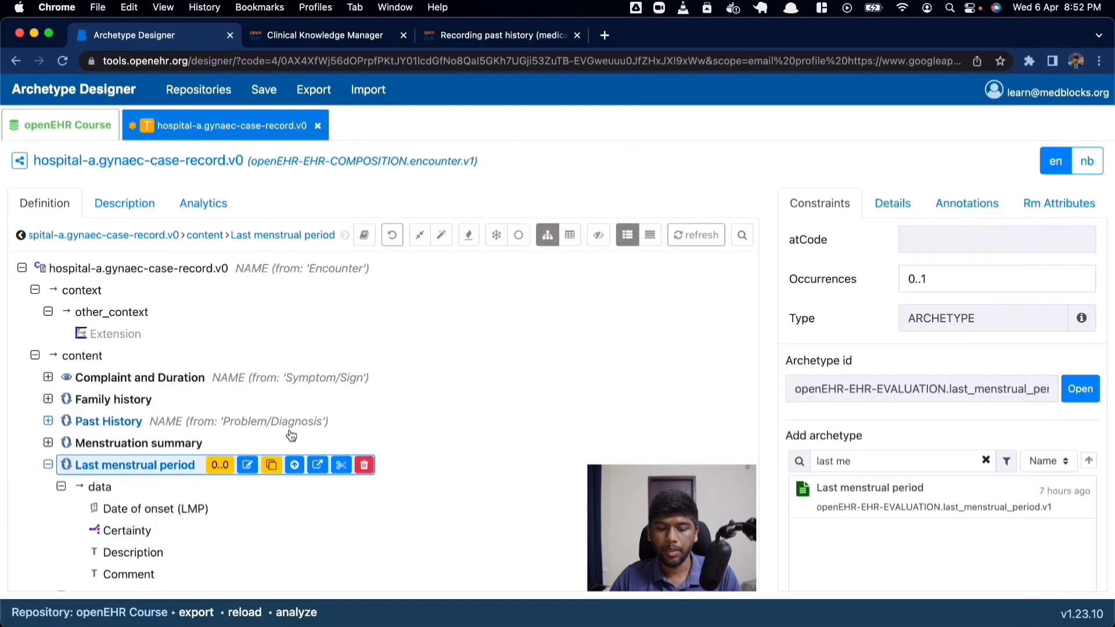
{"action": "left_click", "coordinate": [48, 465]}
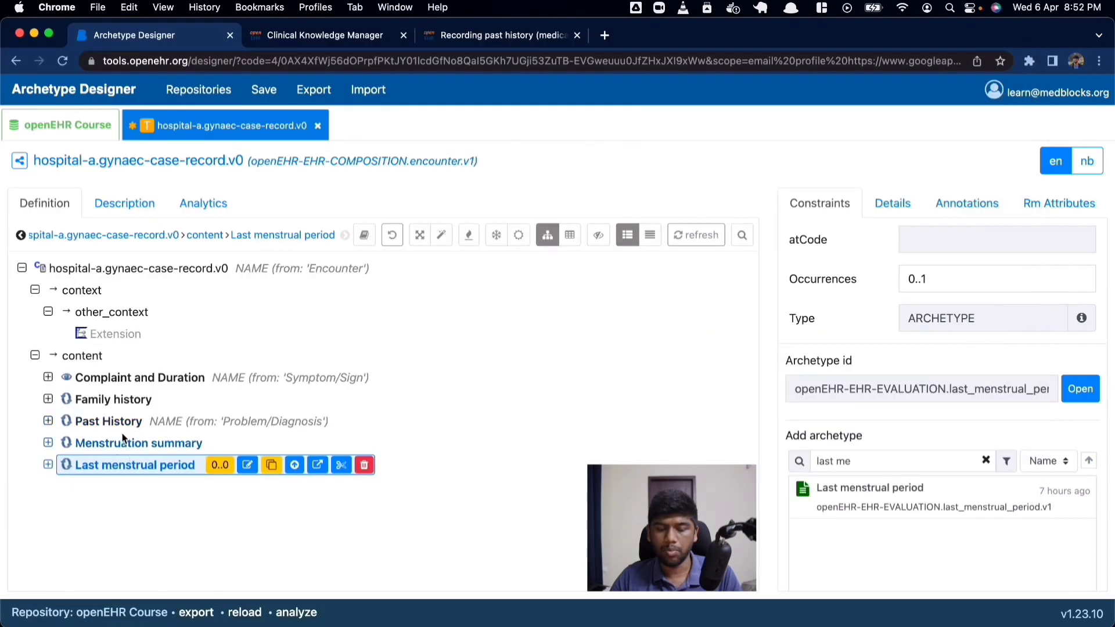
Add an Ad hoc heading section to the content and rename it Menstrual history.
{"action": "triple_click", "coordinate": [859, 471]}
{"action": "type", "text": "Ad"}
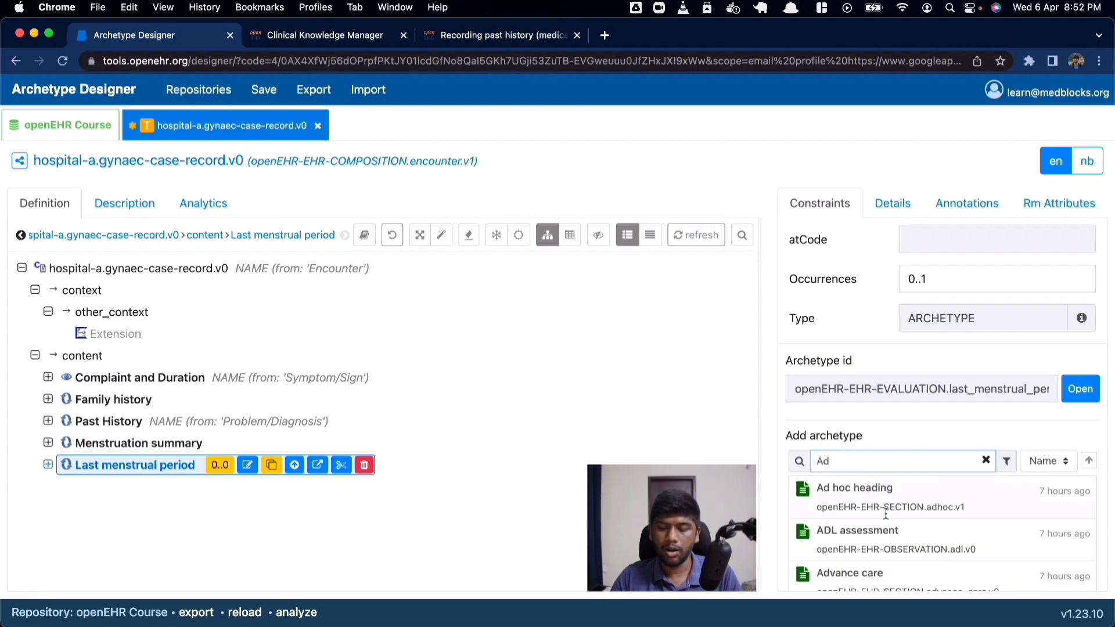
{"action": "double_click", "coordinate": [886, 513]}
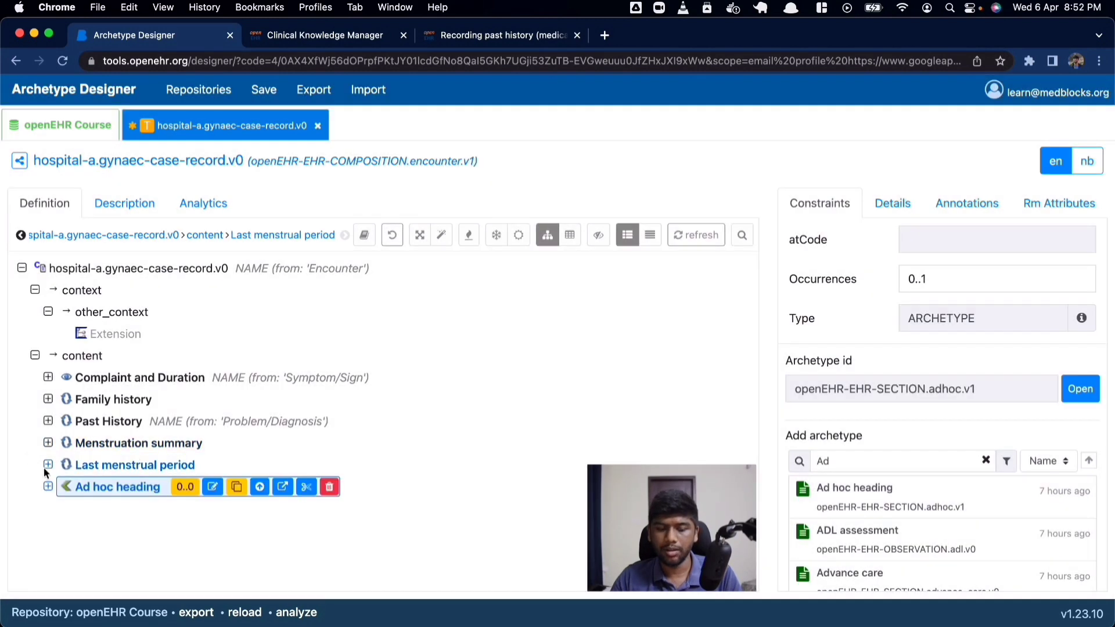
{"action": "double_click", "coordinate": [100, 491]}
{"action": "type", "text": "M"}
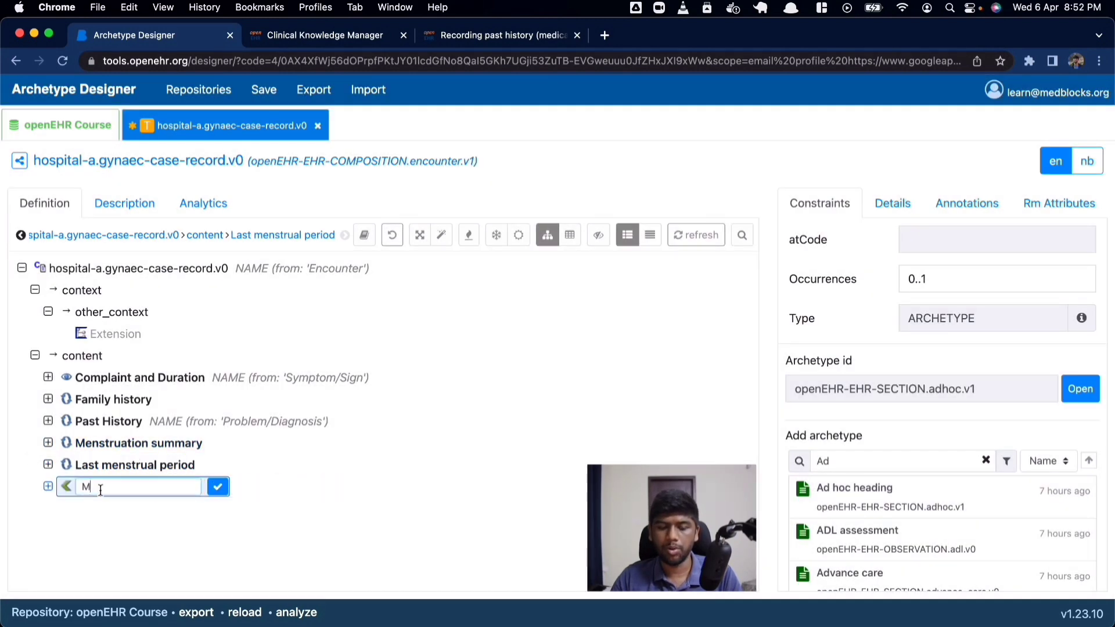
{"action": "type", "text": "edstrual his"}
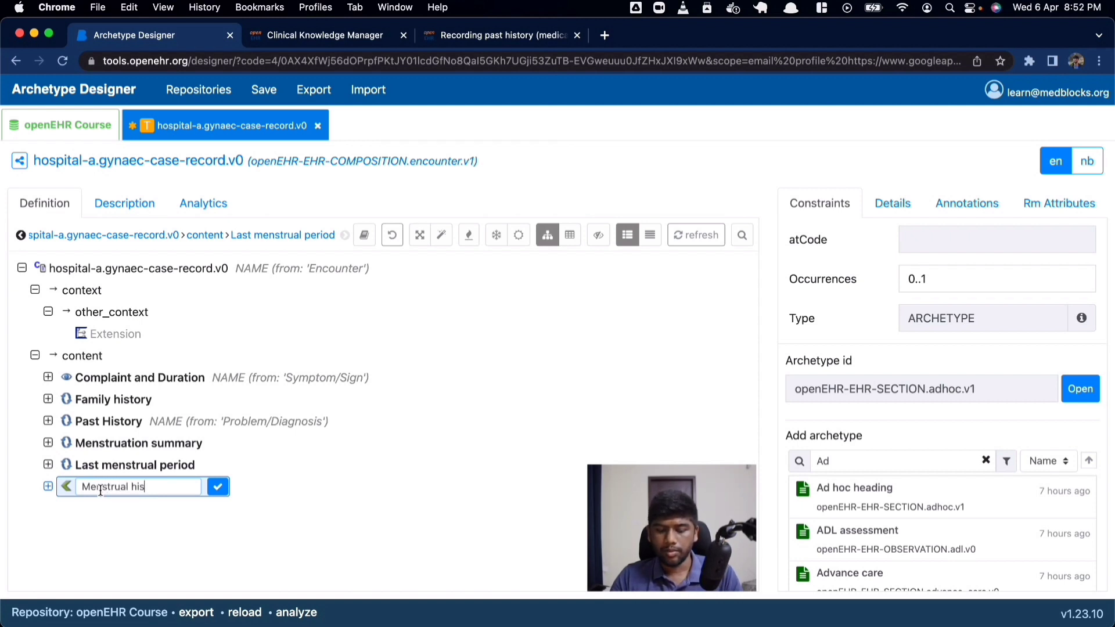
{"action": "type", "text": "tory"}
{"action": "key", "text": "Return"}
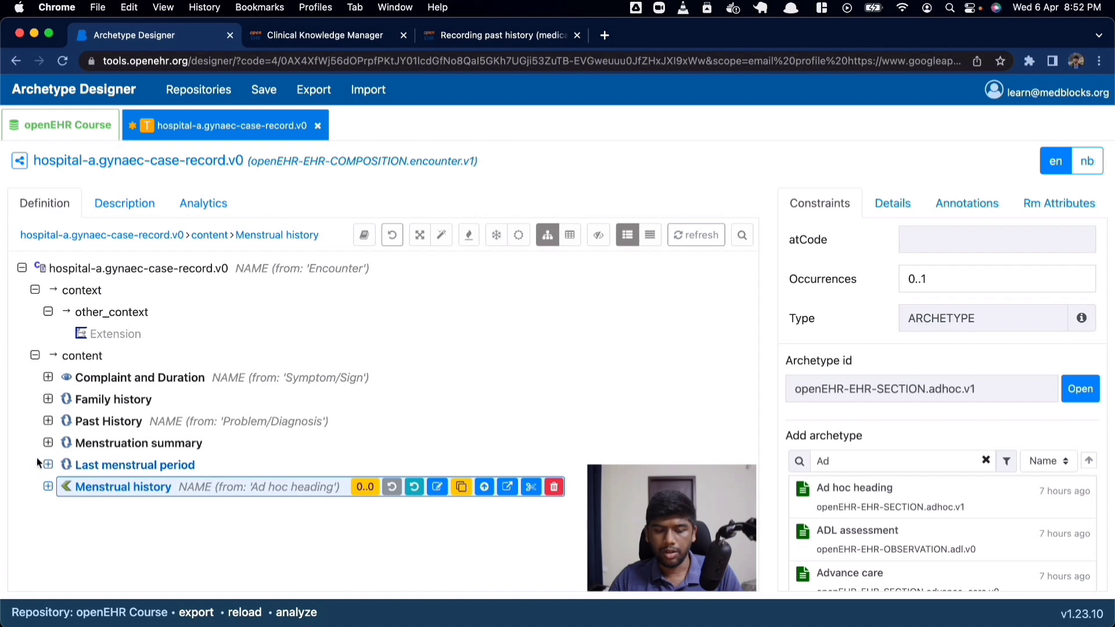
Move Menstruation summary and Last menstrual period into the items of the Menstrual history section.
{"action": "left_click", "coordinate": [47, 487]}
{"action": "left_click_drag", "start_coordinate": [77, 450], "coordinate": [44, 466]}
{"action": "left_click_drag", "start_coordinate": [106, 448], "coordinate": [56, 487]}
{"action": "left_click", "coordinate": [62, 466]}
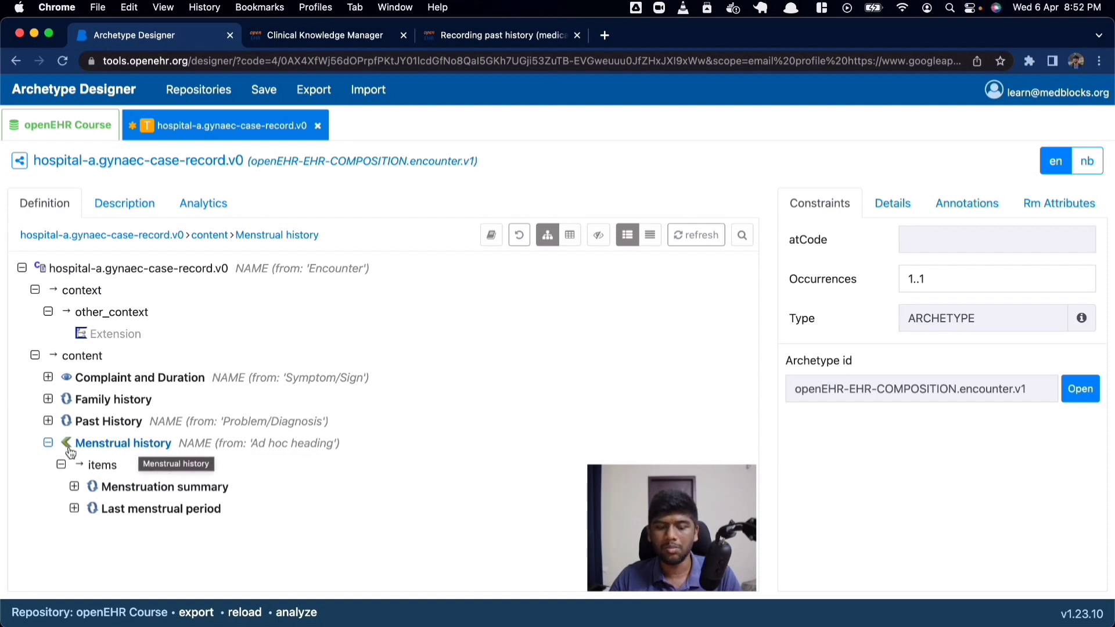
Review the data elements of Menstruation summary and Last menstrual period, including the constraints of Date of onset (LMP) and Certainty, and collapse Menstrual history.
{"action": "left_click", "coordinate": [75, 487]}
{"action": "left_click", "coordinate": [87, 508]}
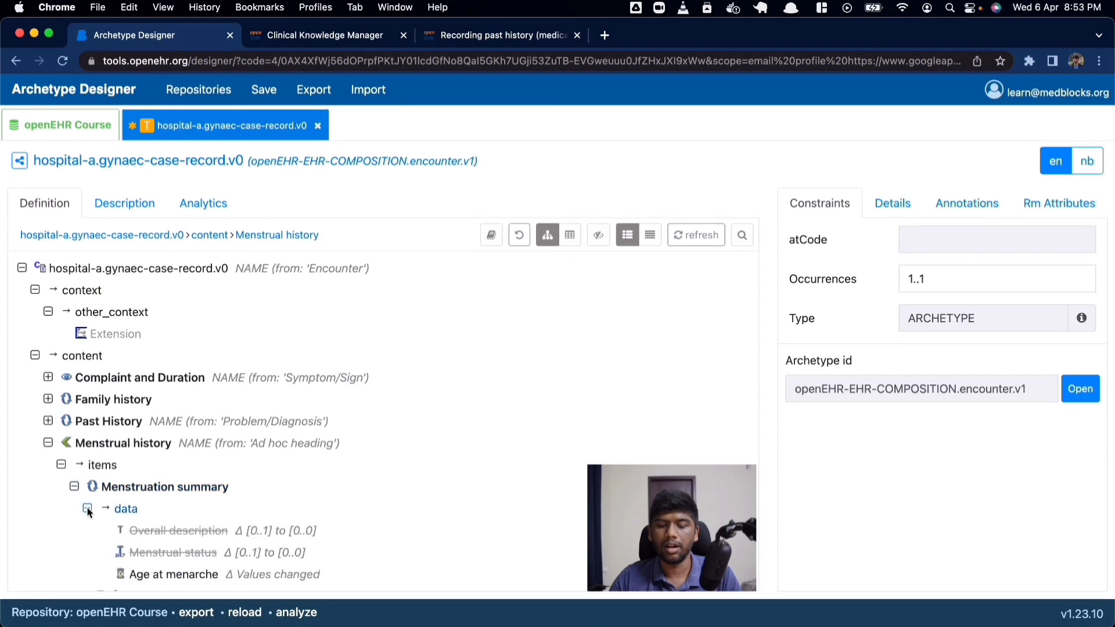
{"action": "scroll", "coordinate": [169, 519], "scroll_direction": "down", "scroll_amount": 3}
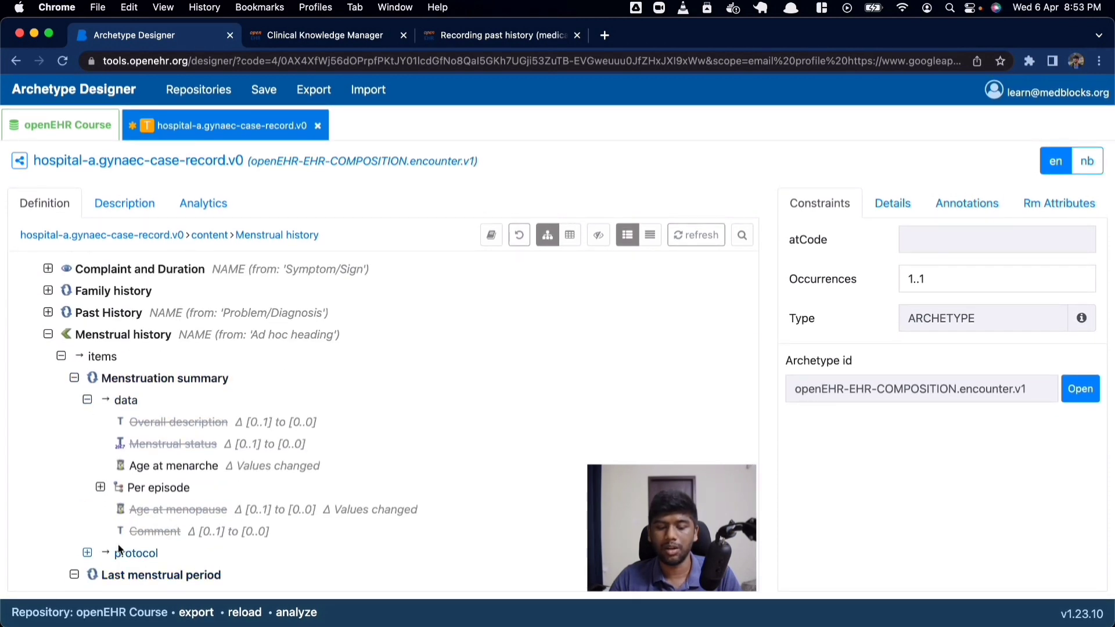
{"action": "left_click", "coordinate": [74, 575]}
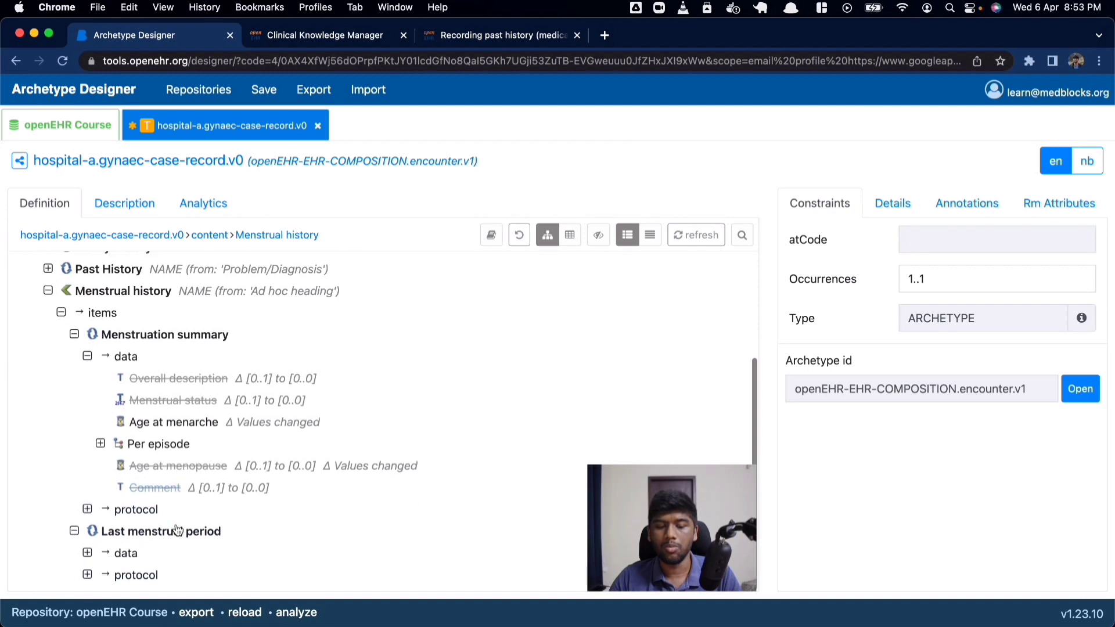
{"action": "left_click", "coordinate": [190, 292]}
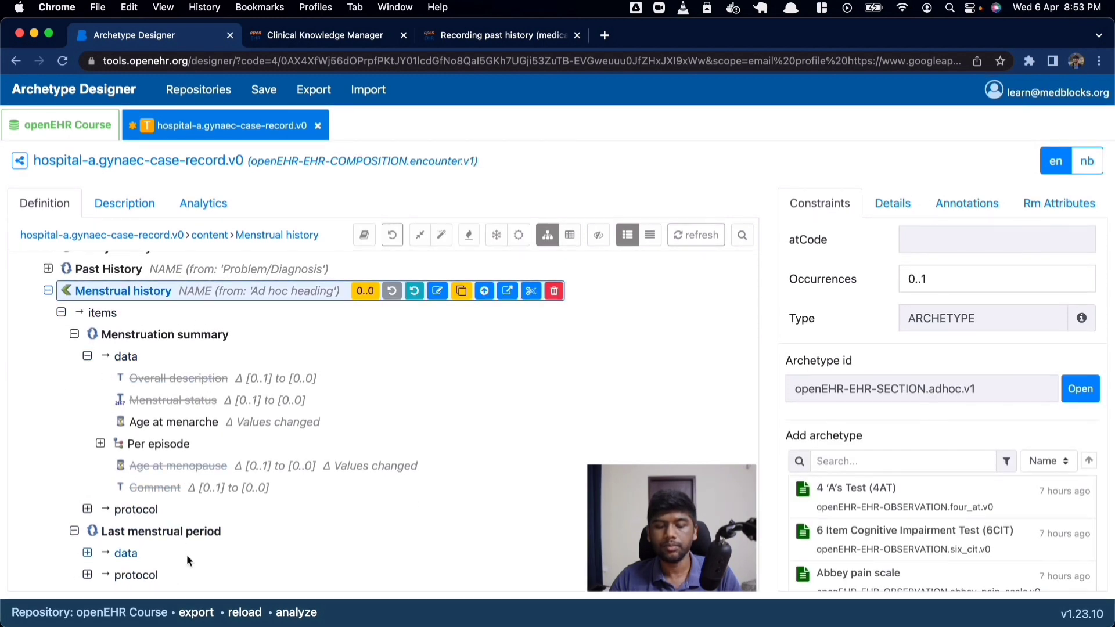
{"action": "left_click", "coordinate": [86, 553]}
{"action": "scroll", "coordinate": [214, 535], "scroll_direction": "down", "scroll_amount": 3}
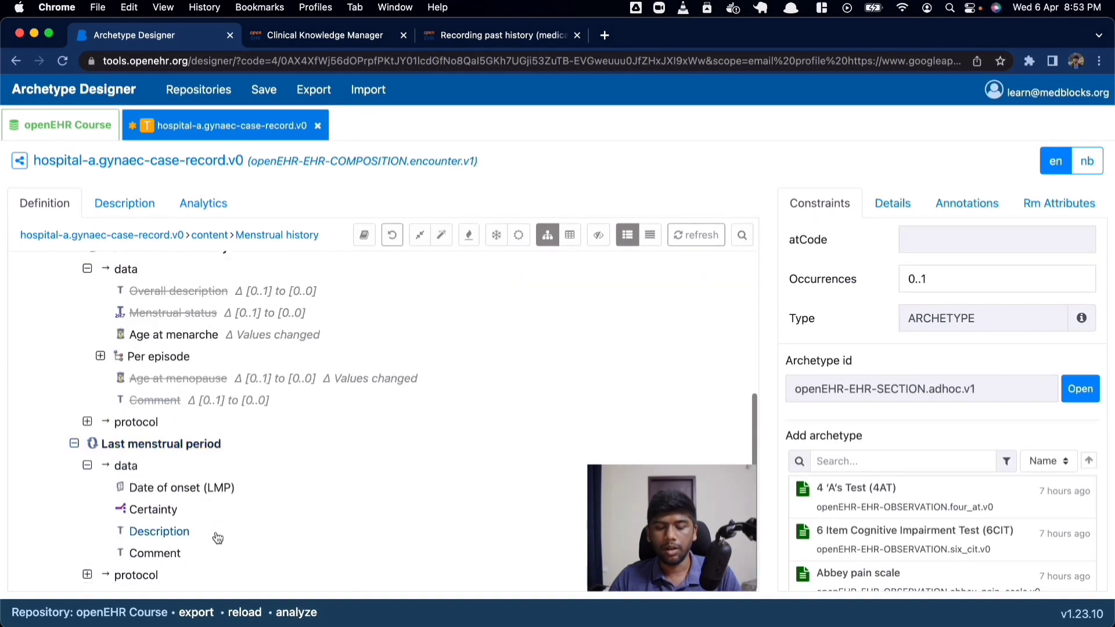
{"action": "left_click", "coordinate": [177, 489]}
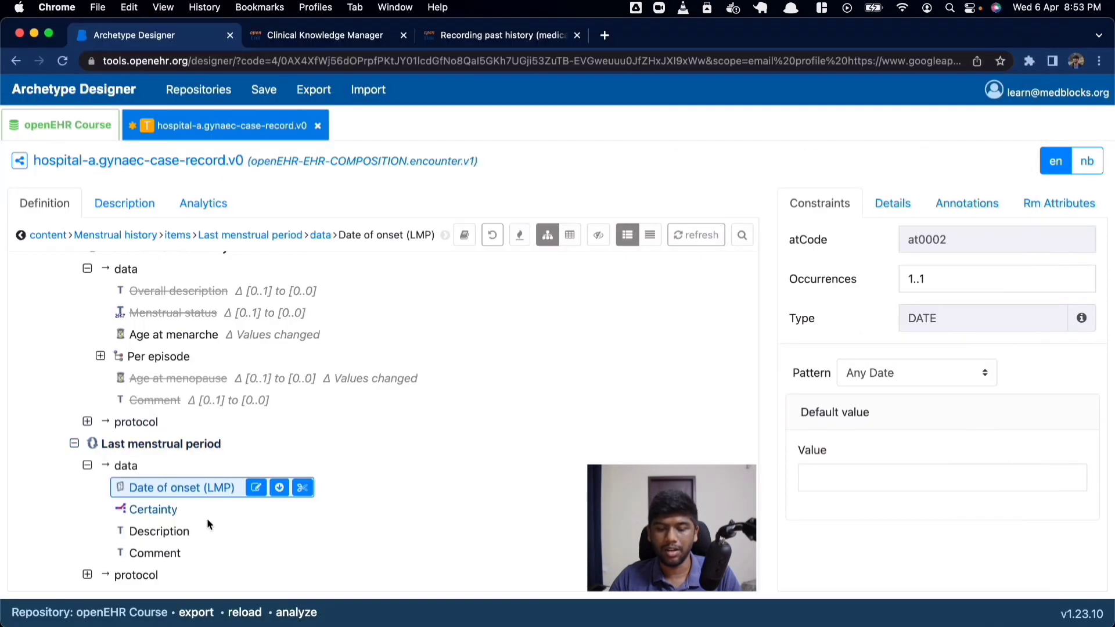
{"action": "left_click", "coordinate": [164, 512]}
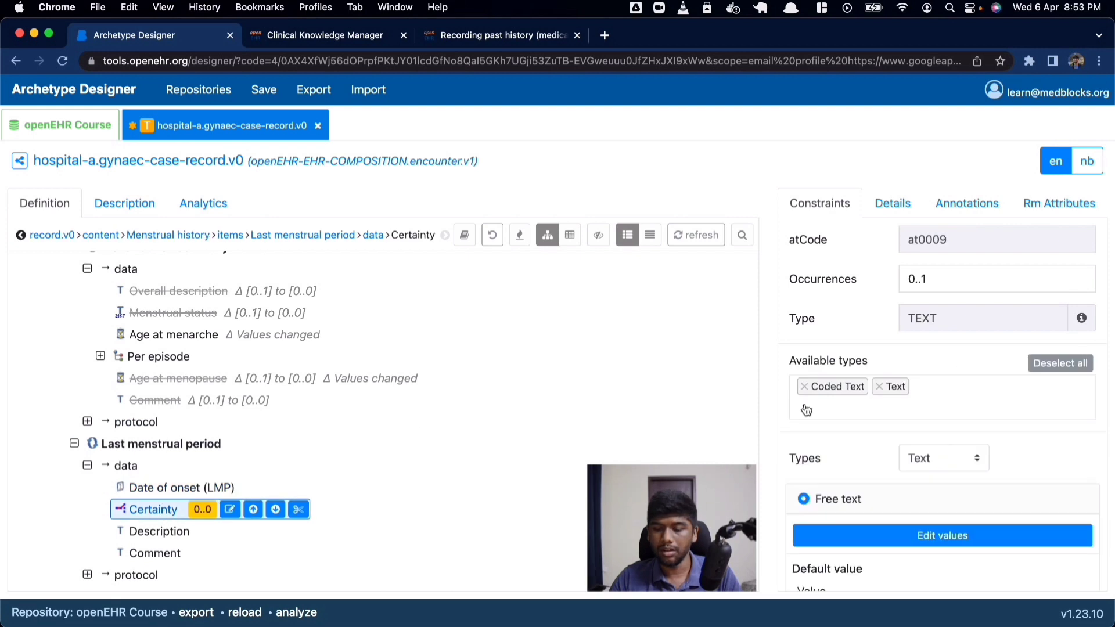
{"action": "left_click", "coordinate": [160, 532]}
{"action": "left_click", "coordinate": [124, 442]}
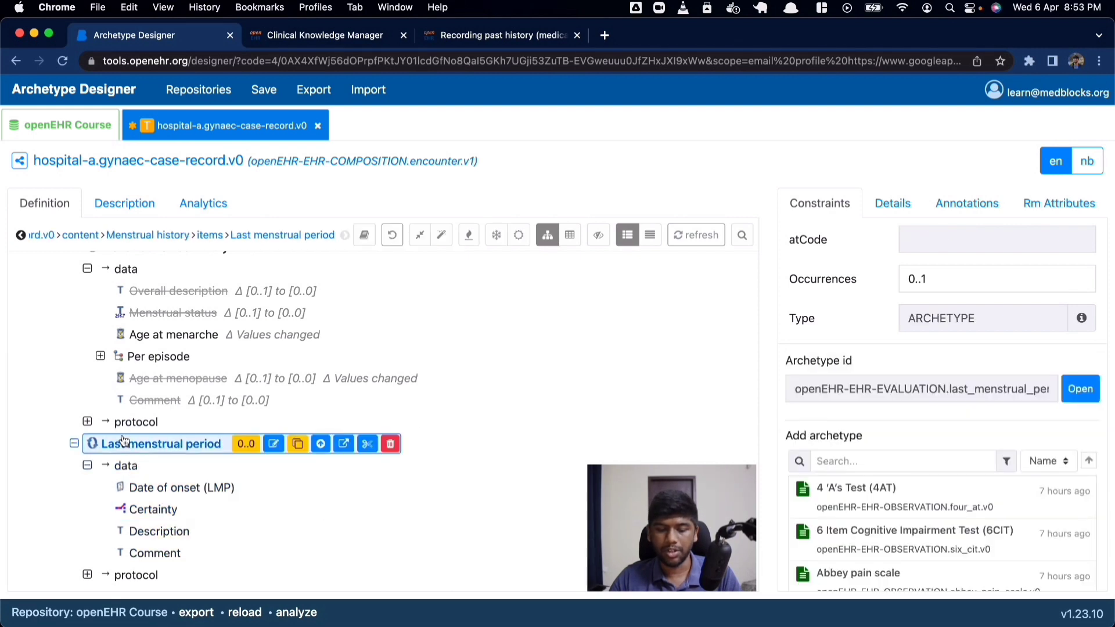
{"action": "left_click", "coordinate": [519, 235]}
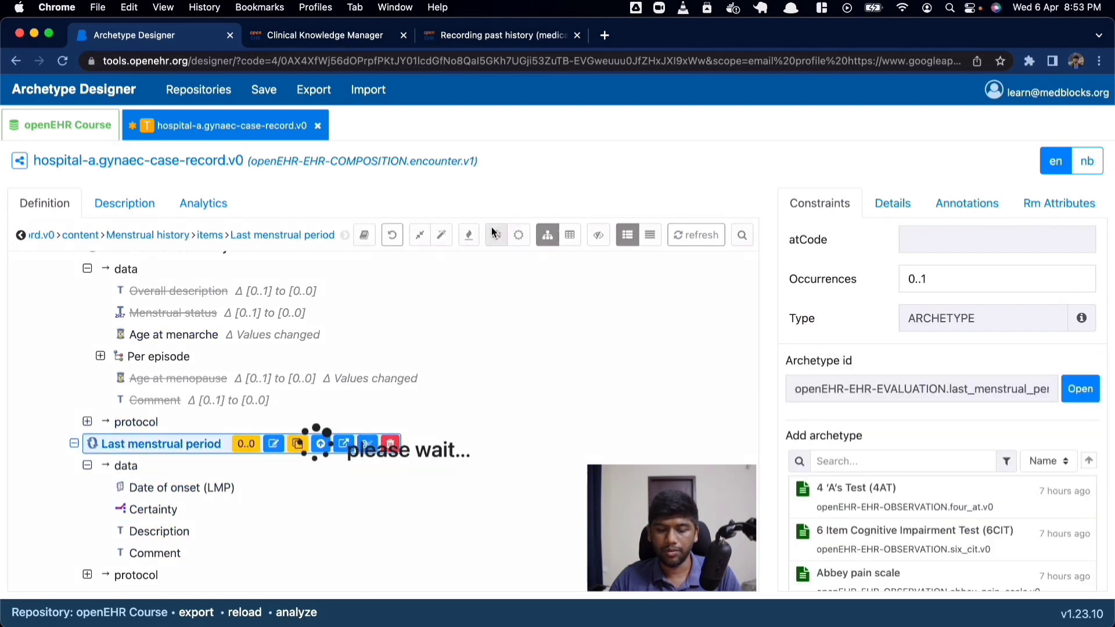
{"action": "left_click", "coordinate": [224, 487]}
{"action": "scroll", "coordinate": [116, 378], "scroll_direction": "up", "scroll_amount": 3}
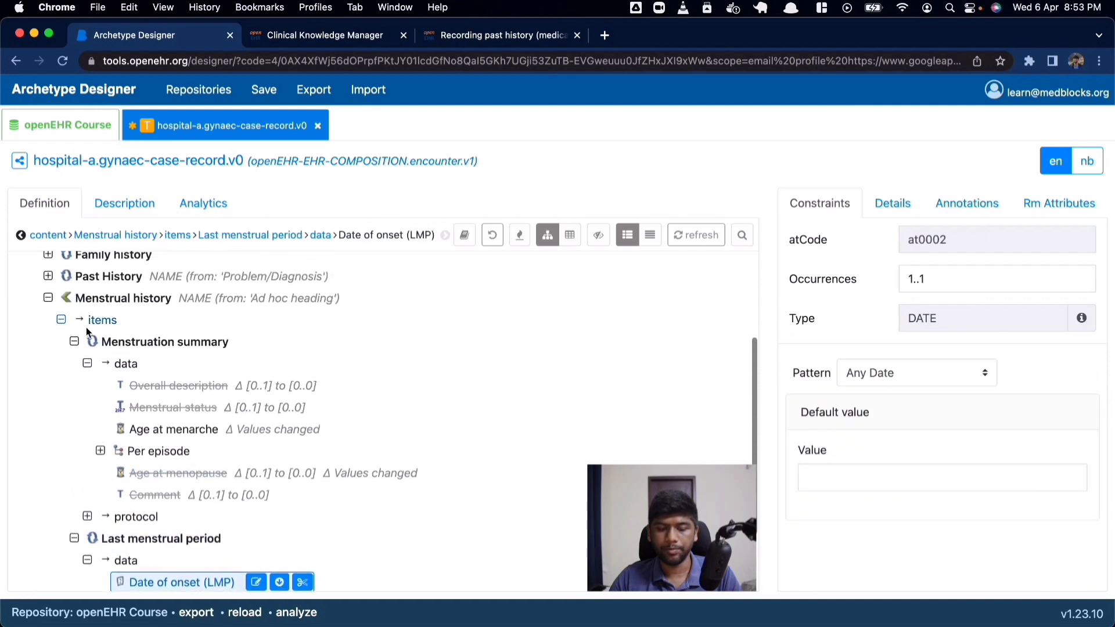
{"action": "left_click", "coordinate": [48, 298]}
Check the form's Present condition section, and add the Story/History archetype directly after Complaint and Duration.
{"action": "key", "text": "super+Tab"}
{"action": "scroll", "coordinate": [445, 350], "scroll_direction": "down", "scroll_amount": 5}
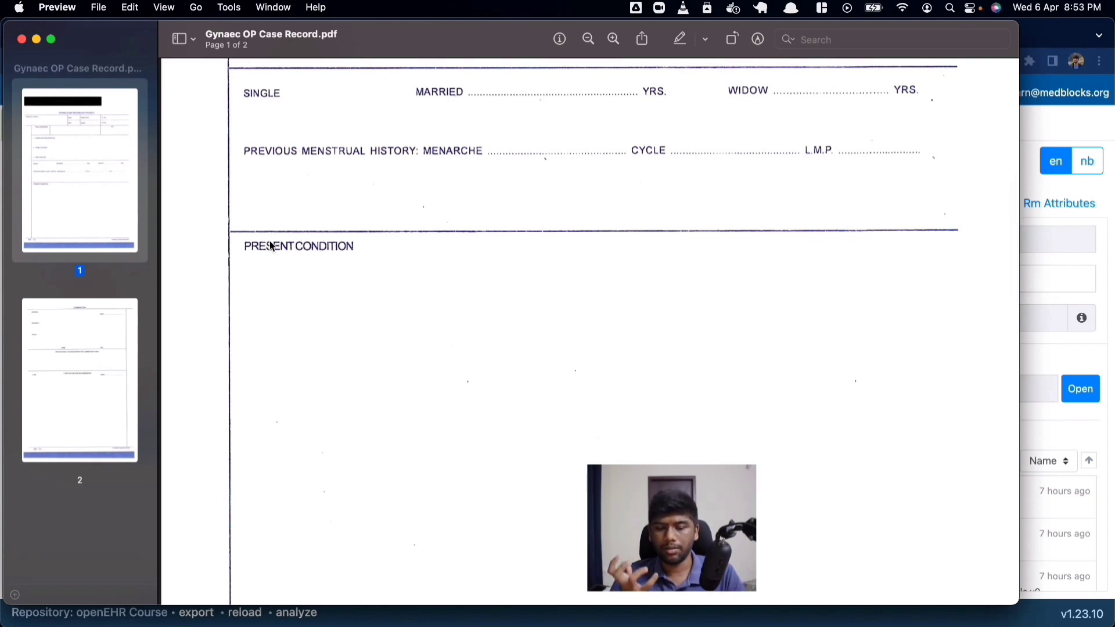
{"action": "scroll", "coordinate": [270, 246], "scroll_direction": "up", "scroll_amount": 10}
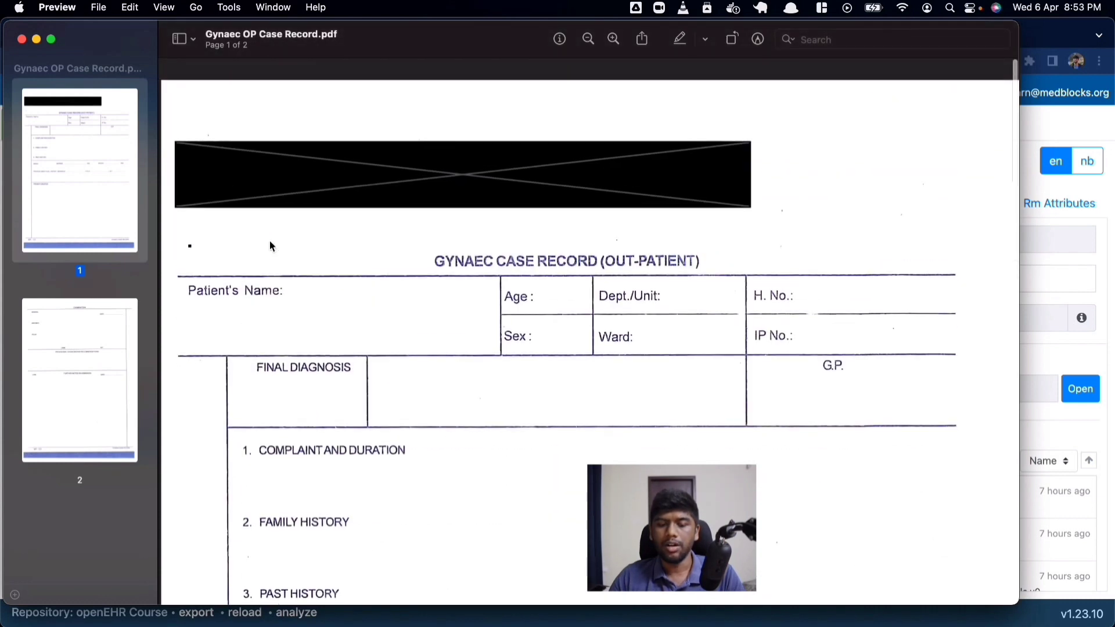
{"action": "key", "text": "super+Tab"}
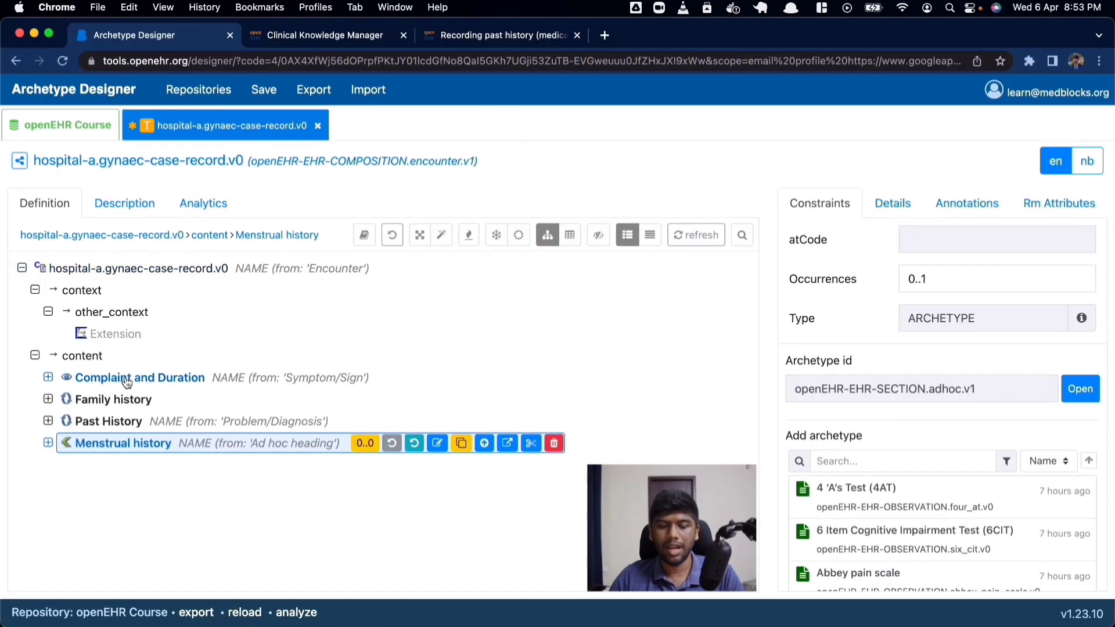
{"action": "left_click", "coordinate": [130, 378]}
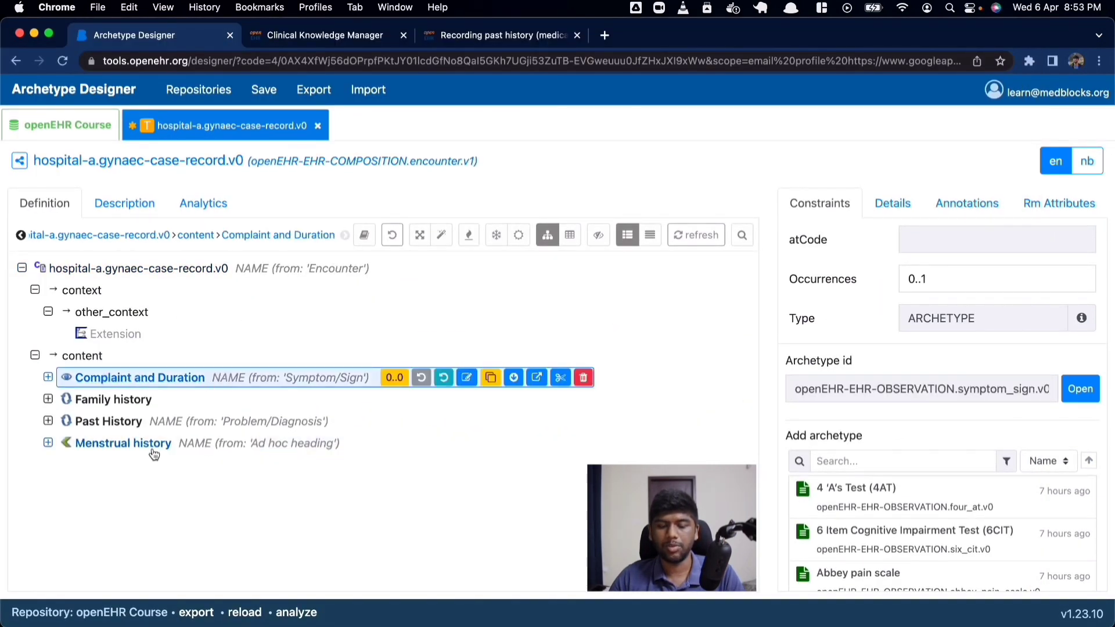
{"action": "left_click", "coordinate": [852, 458]}
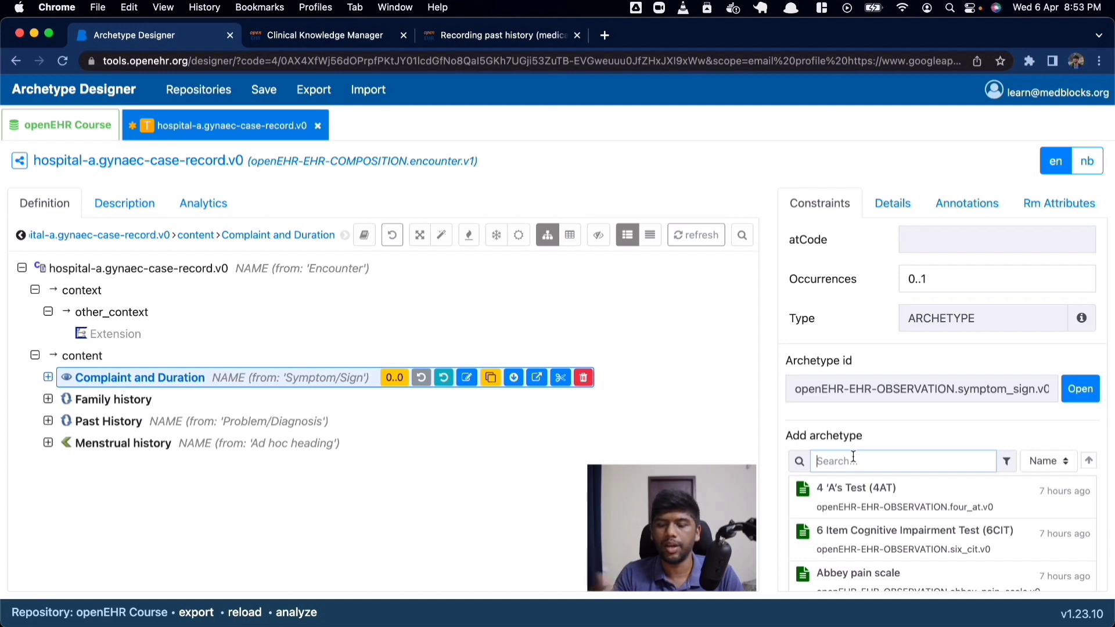
{"action": "type", "text": "Story"}
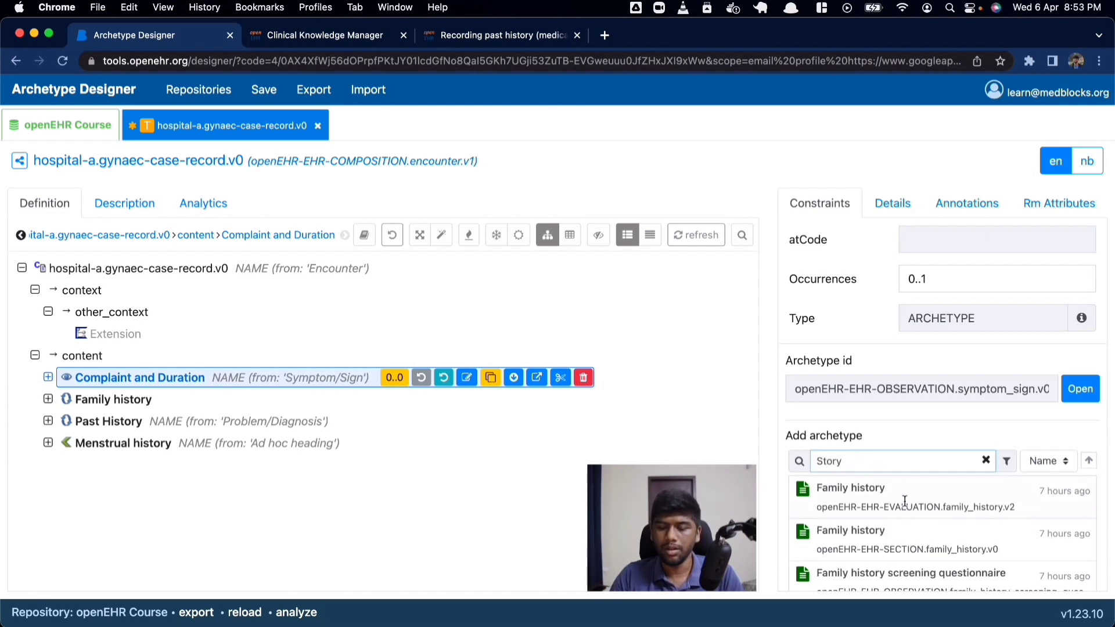
{"action": "scroll", "coordinate": [907, 511], "scroll_direction": "down", "scroll_amount": 2}
{"action": "scroll", "coordinate": [907, 511], "scroll_direction": "down", "scroll_amount": 3}
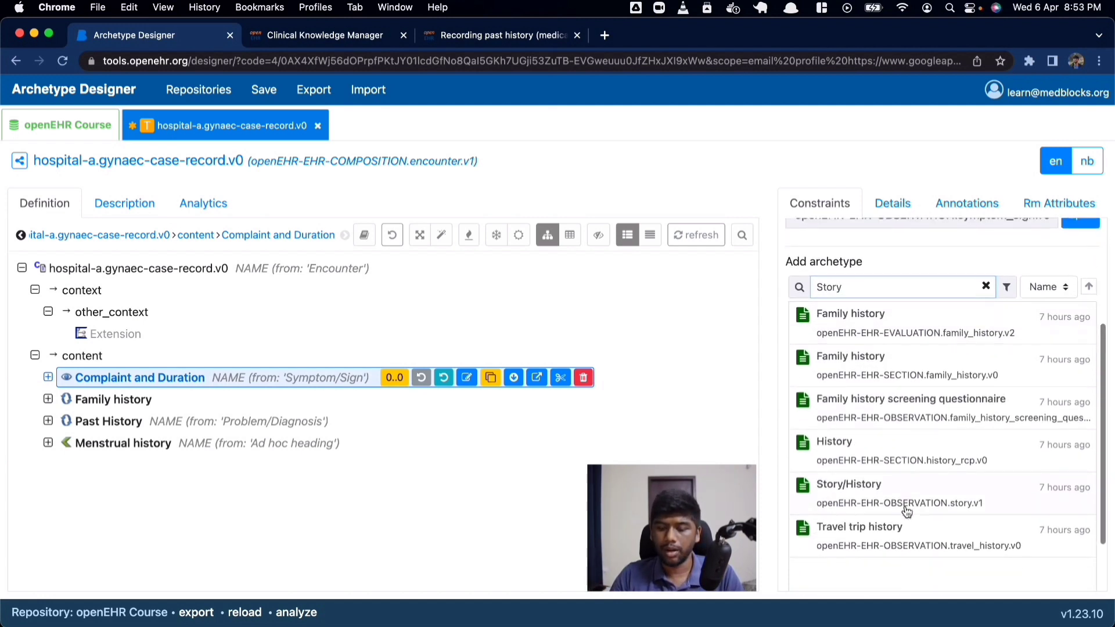
{"action": "left_click", "coordinate": [913, 437]}
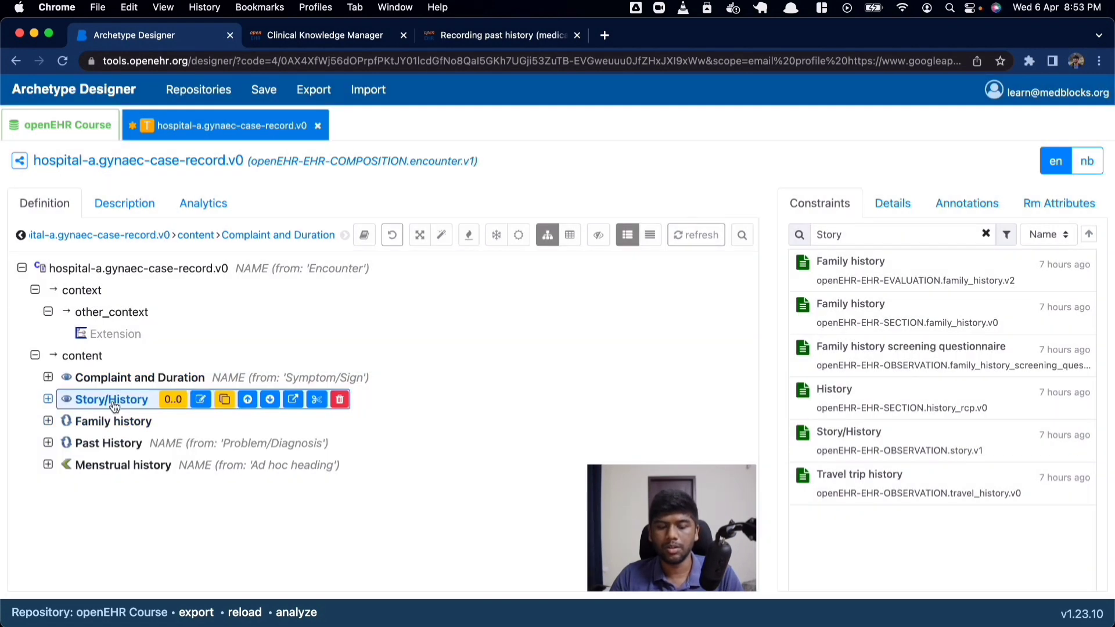
Expand Story/History down to its event data and inspect the constraints of the Story element.
{"action": "left_click", "coordinate": [48, 400]}
{"action": "left_click", "coordinate": [61, 421]}
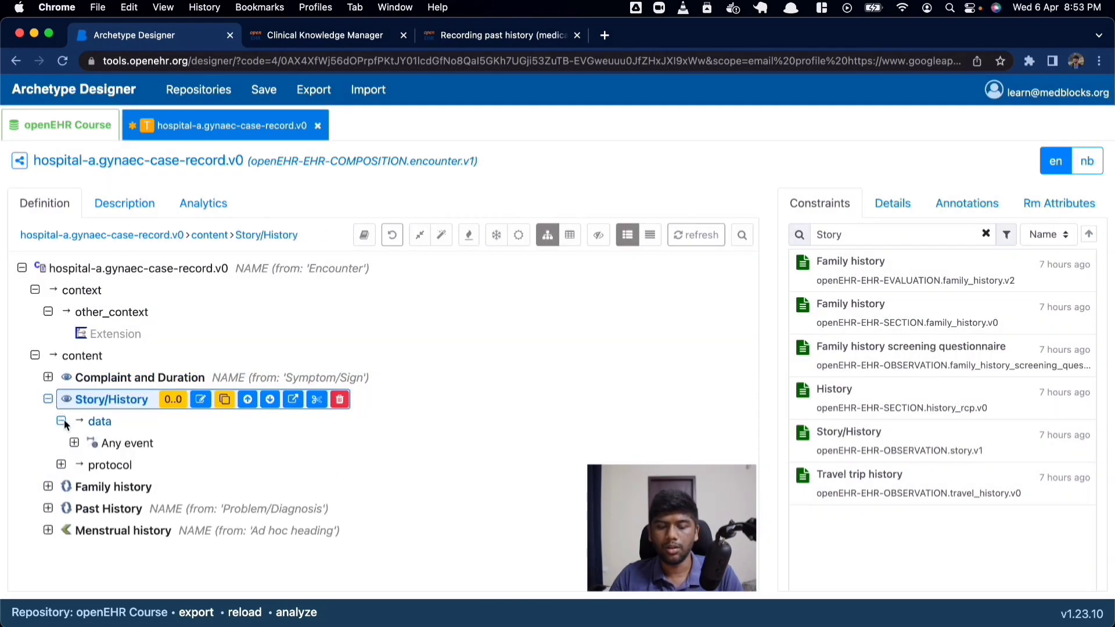
{"action": "left_click", "coordinate": [74, 443]}
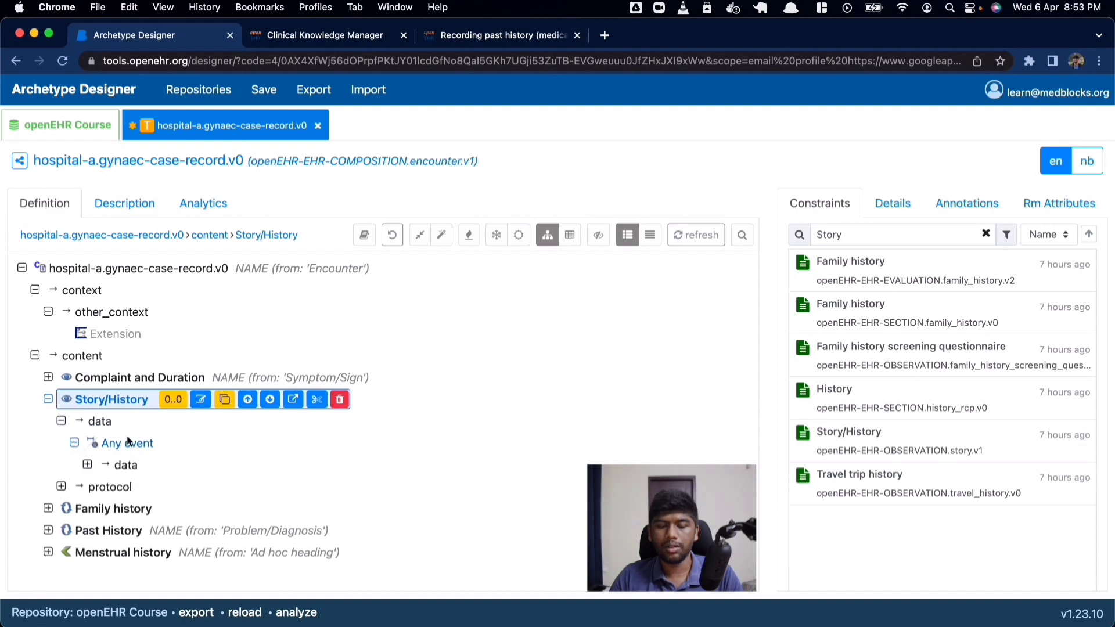
{"action": "left_click", "coordinate": [88, 465]}
{"action": "scroll", "coordinate": [116, 465], "scroll_direction": "down", "scroll_amount": 1}
{"action": "left_click", "coordinate": [144, 466]}
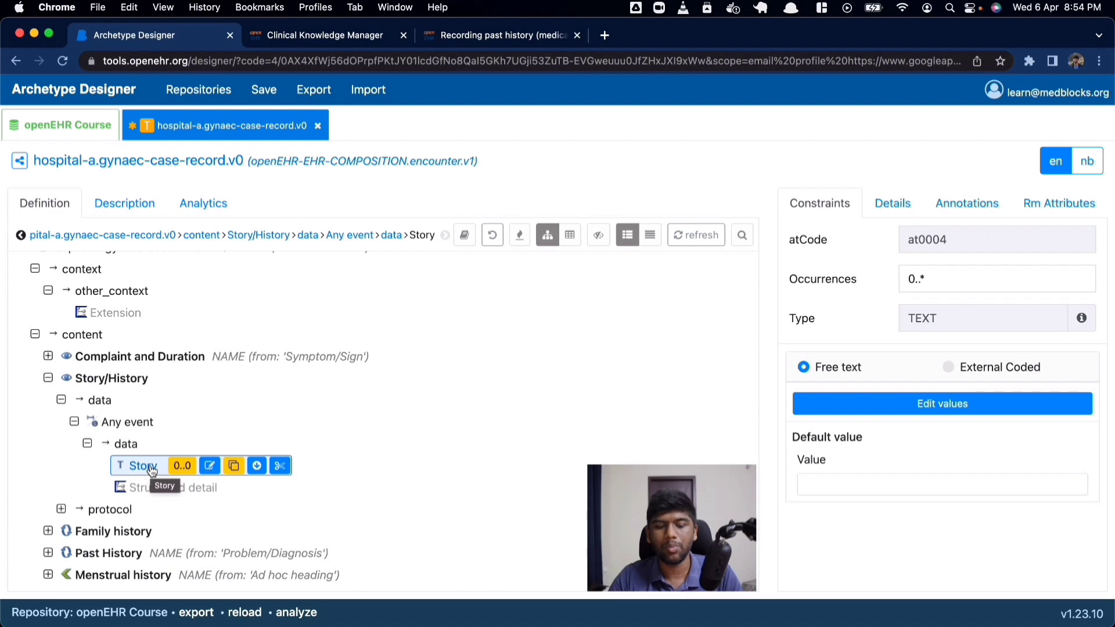
Review which data elements are kept and excluded in Complaint and Duration, and collapse the entry.
{"action": "left_click", "coordinate": [47, 357]}
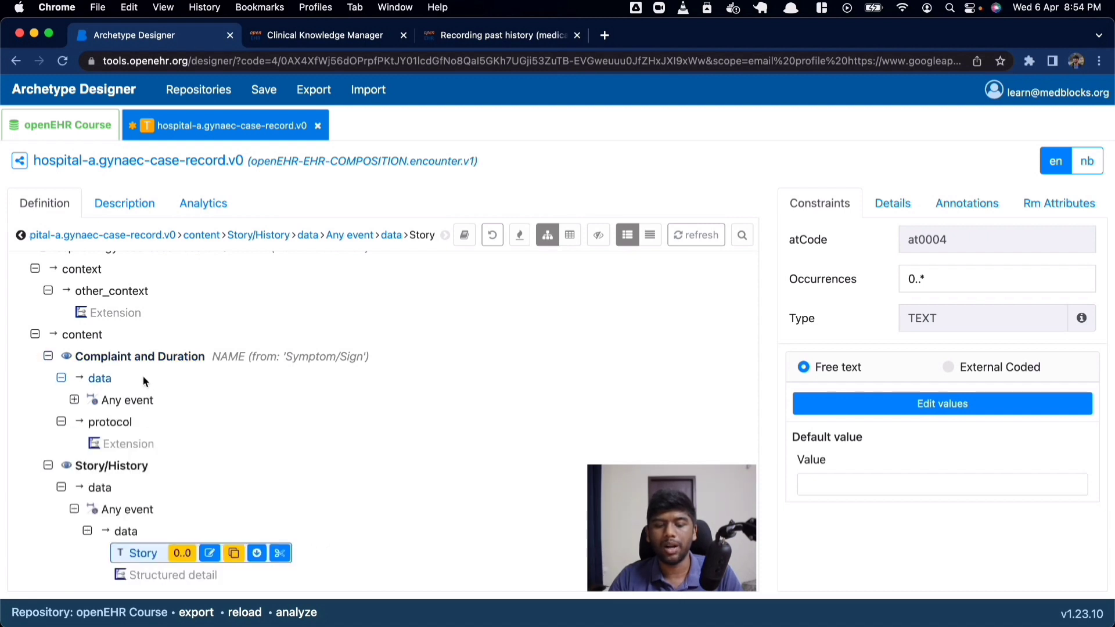
{"action": "left_click", "coordinate": [74, 400]}
{"action": "scroll", "coordinate": [158, 417], "scroll_direction": "down", "scroll_amount": 10}
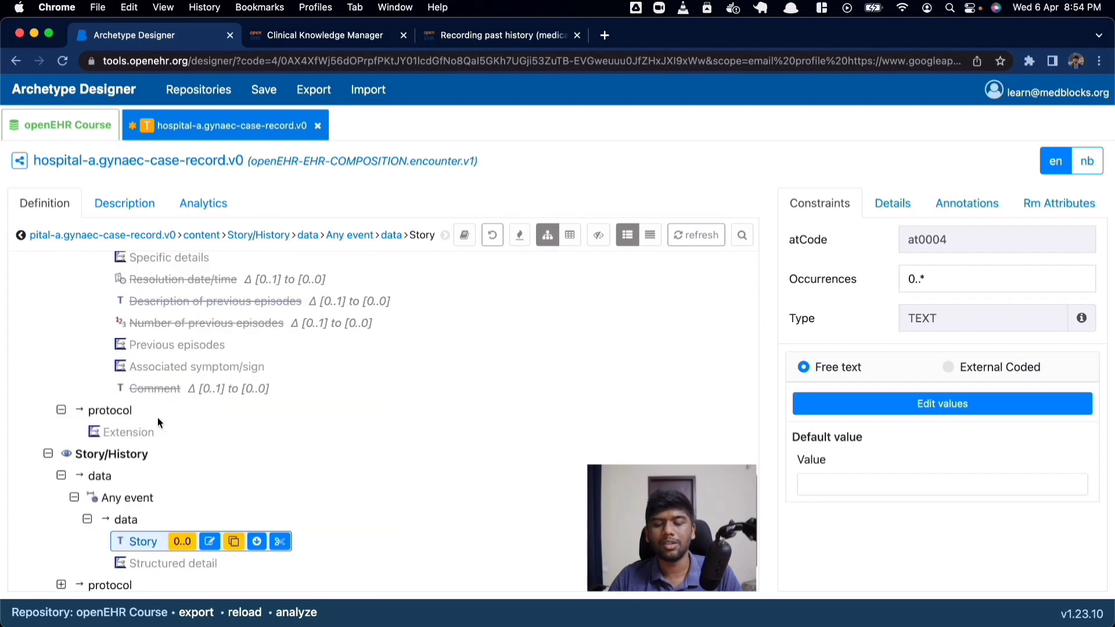
{"action": "scroll", "coordinate": [158, 417], "scroll_direction": "up", "scroll_amount": 10}
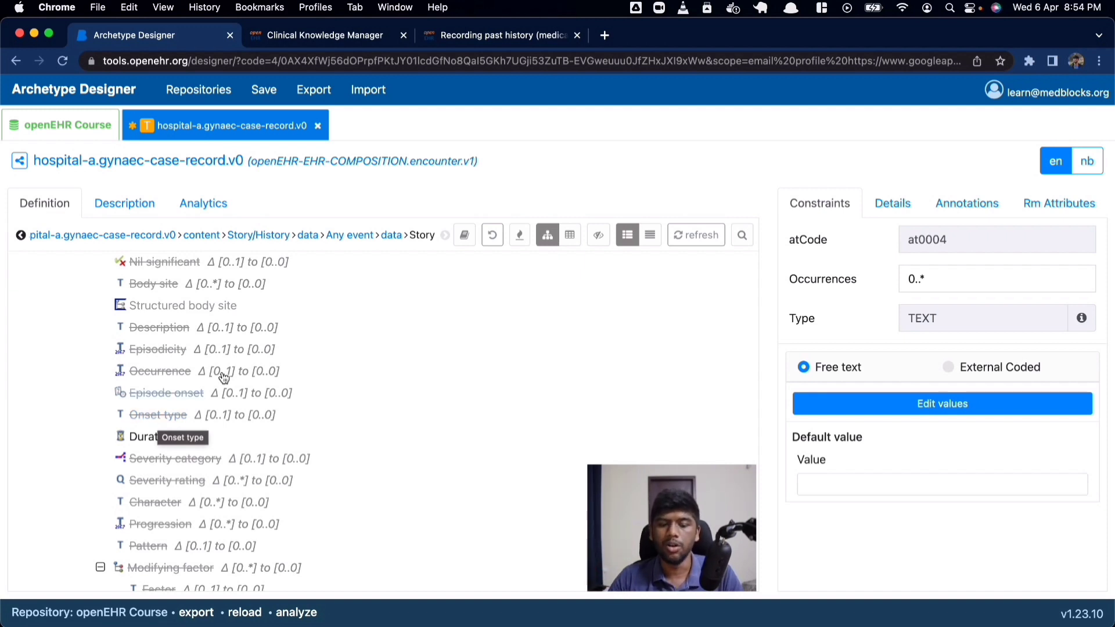
{"action": "scroll", "coordinate": [244, 354], "scroll_direction": "up", "scroll_amount": 3}
{"action": "left_click", "coordinate": [48, 321]}
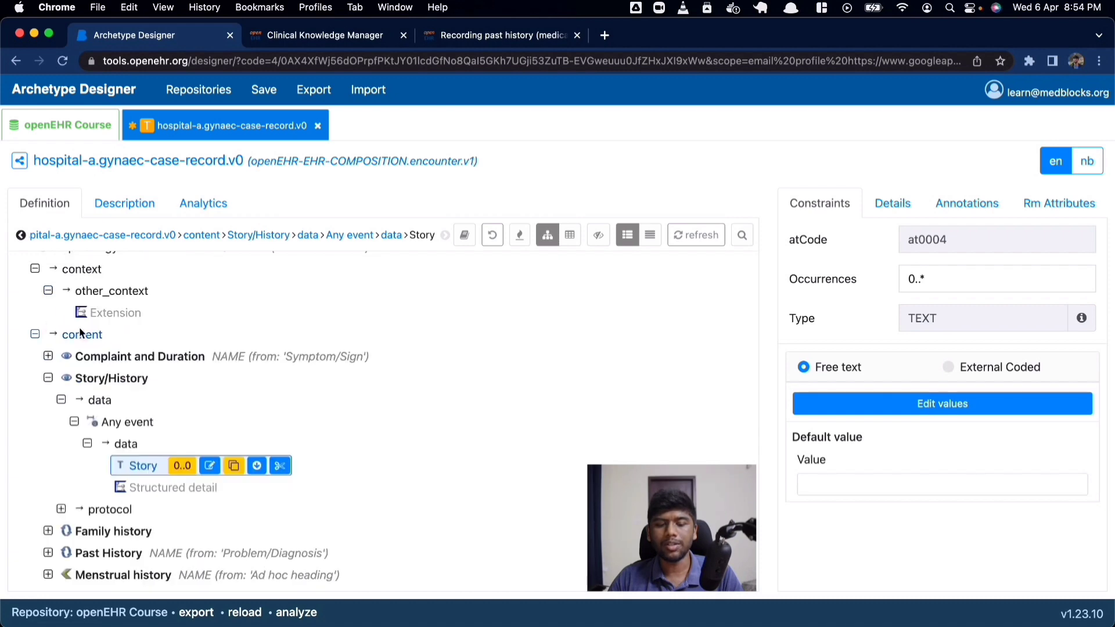
Check the section's title on the paper form and rename Story/History as Present Condition.
{"action": "left_click", "coordinate": [106, 383]}
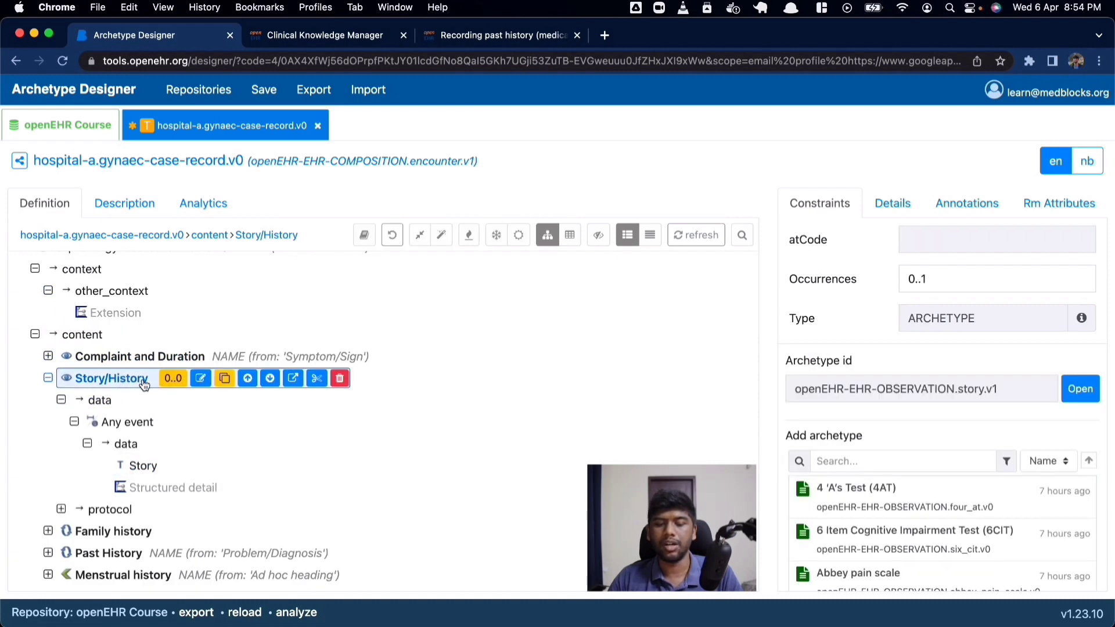
{"action": "key", "text": "super+Tab"}
{"action": "scroll", "coordinate": [301, 419], "scroll_direction": "down", "scroll_amount": 10}
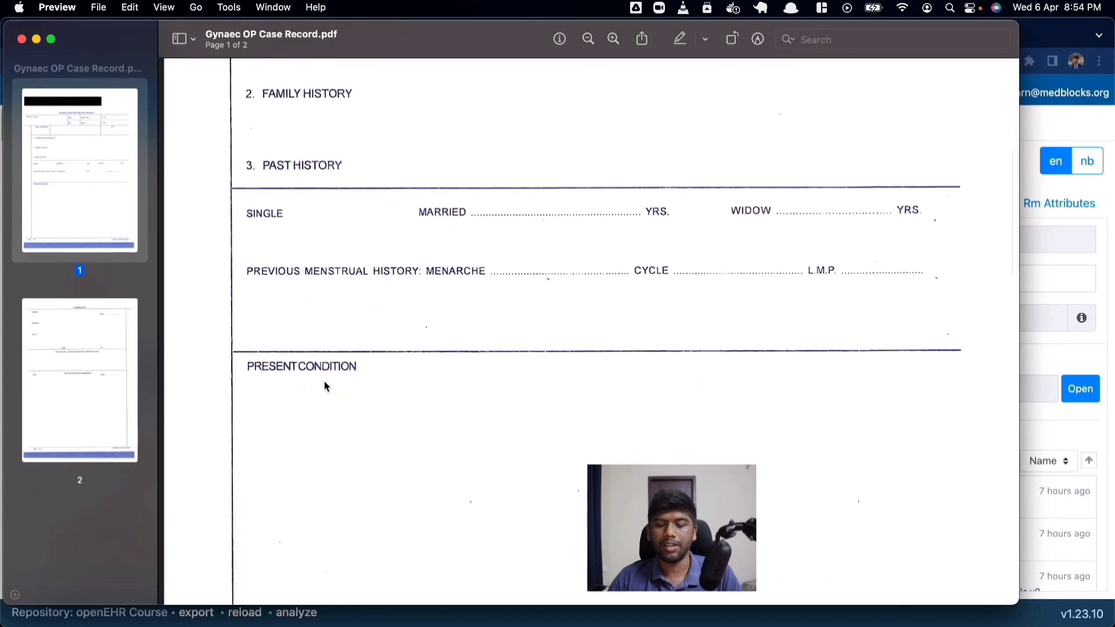
{"action": "key", "text": "super+Tab"}
{"action": "double_click", "coordinate": [97, 378]}
{"action": "type", "text": "P"}
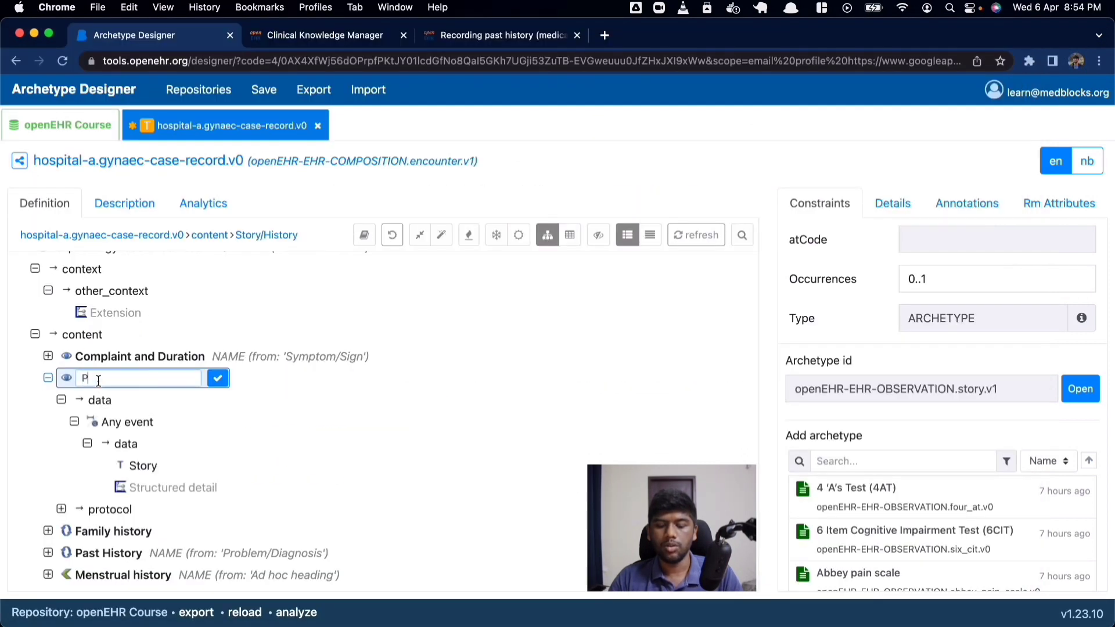
{"action": "type", "text": "resent Condition"}
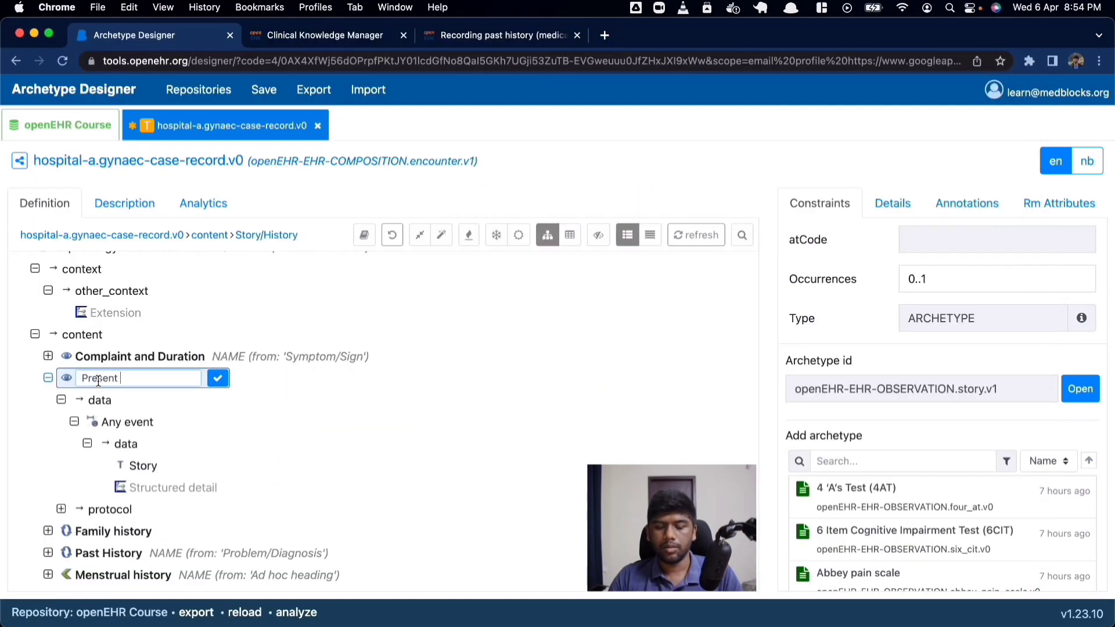
{"action": "key", "text": "Return"}
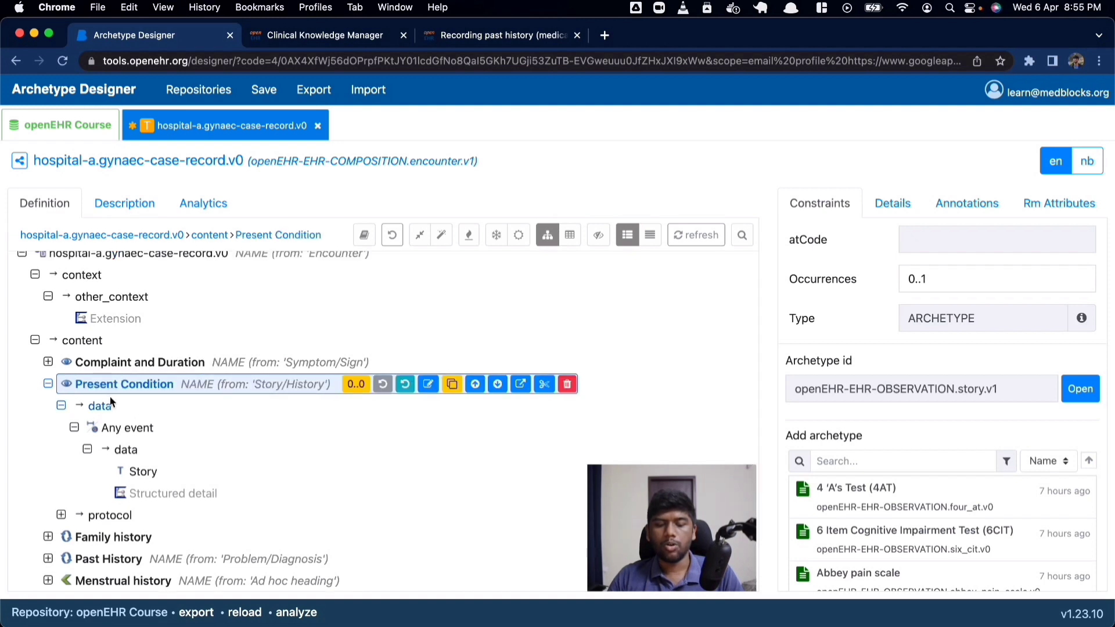
Check the complaint and present condition sections on the form, and add the Symptom/Sign cluster to Present Condition's Structured detail slot.
{"action": "left_click", "coordinate": [156, 494]}
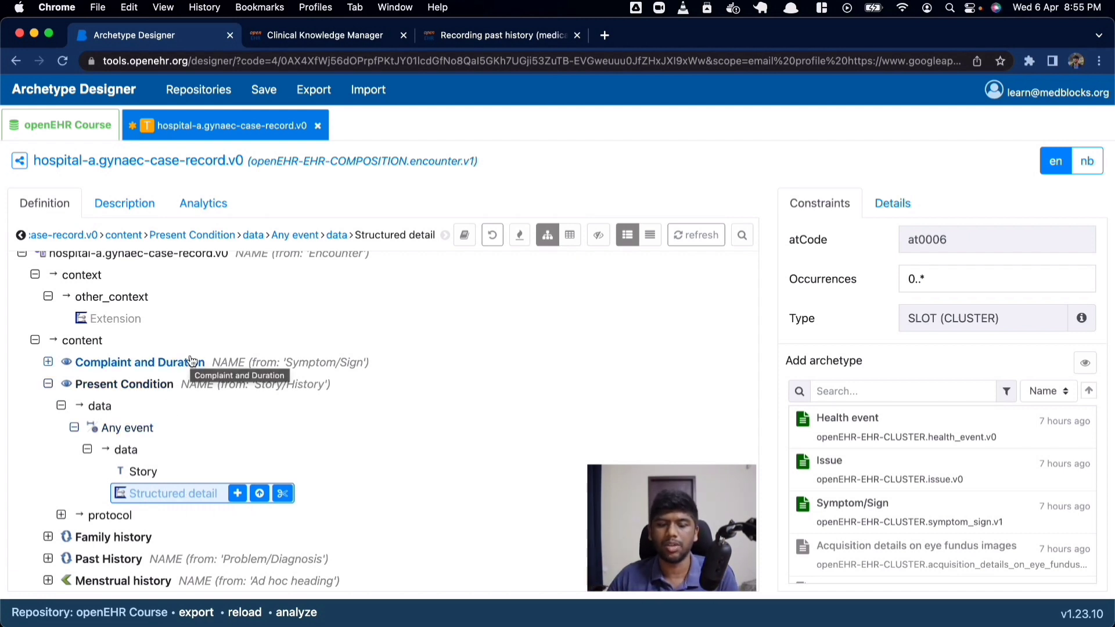
{"action": "key", "text": "super+Tab"}
{"action": "scroll", "coordinate": [407, 277], "scroll_direction": "up", "scroll_amount": 10}
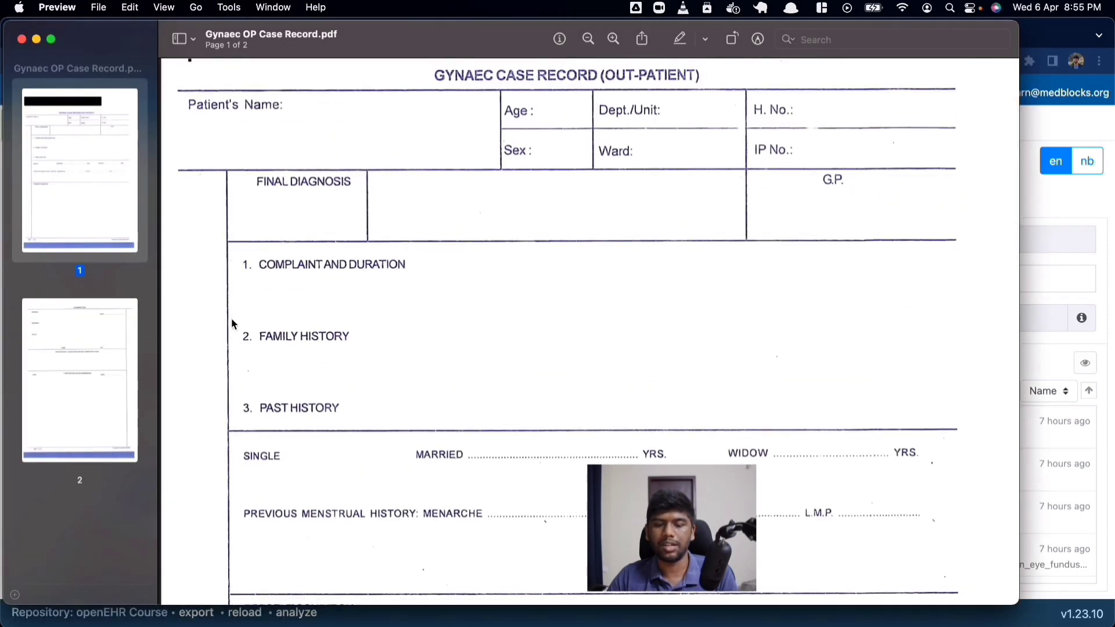
{"action": "scroll", "coordinate": [255, 326], "scroll_direction": "down", "scroll_amount": 5}
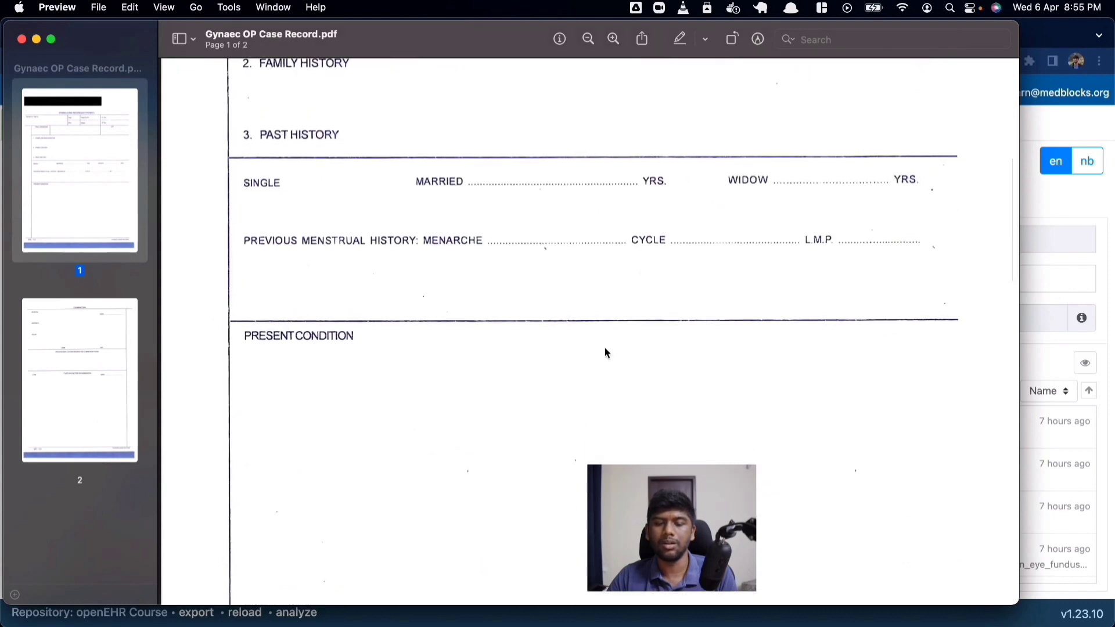
{"action": "key", "text": "super+Tab"}
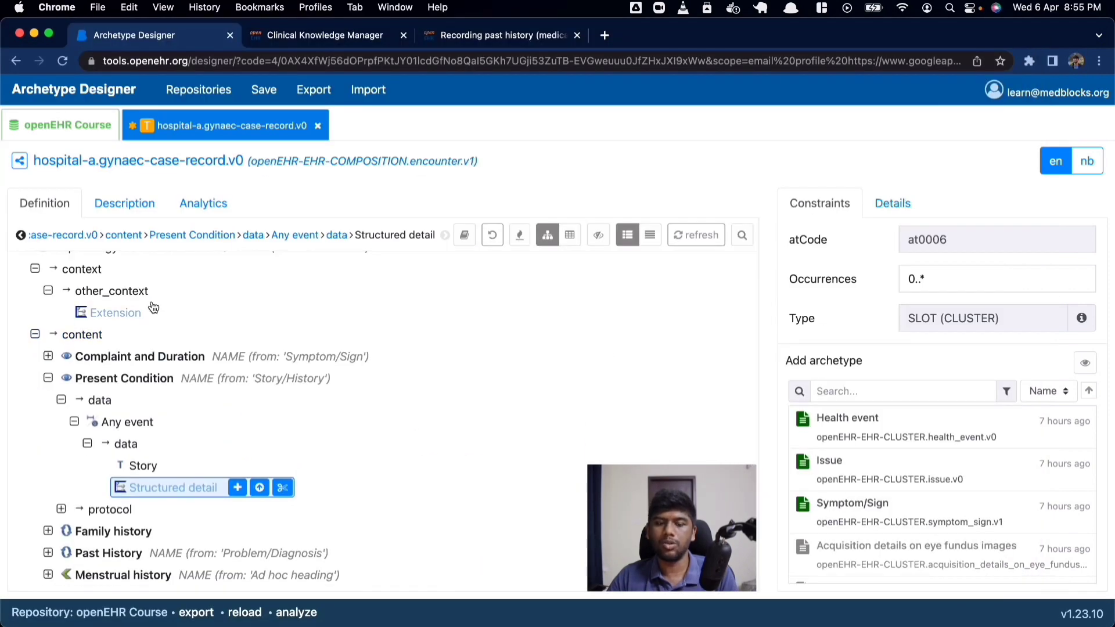
{"action": "left_click_drag", "start_coordinate": [108, 360], "coordinate": [164, 466]}
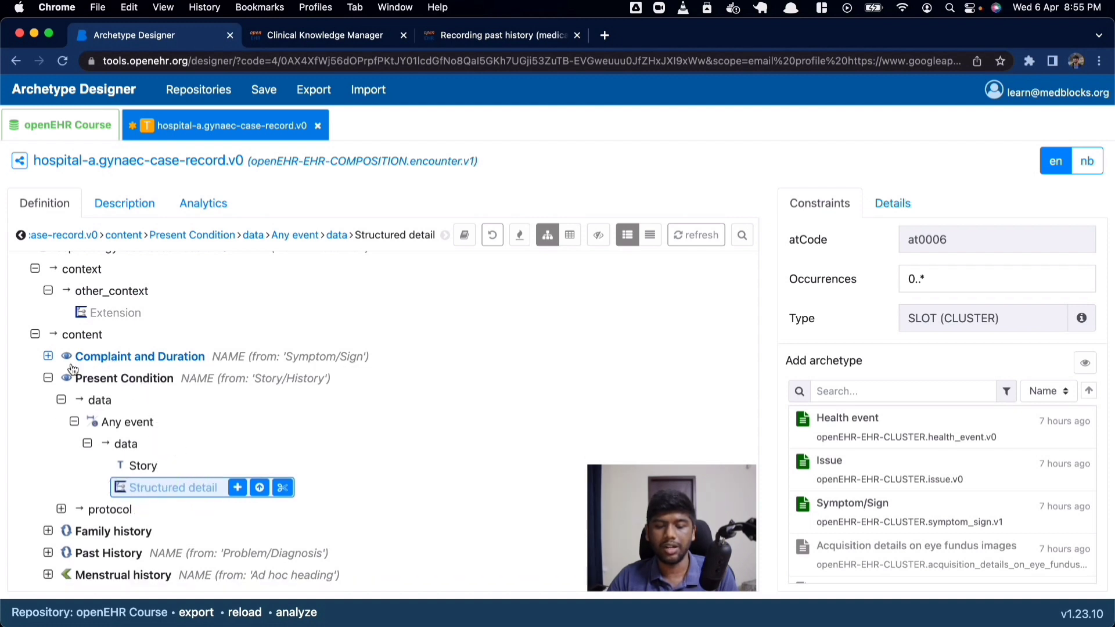
{"action": "left_click", "coordinate": [934, 514]}
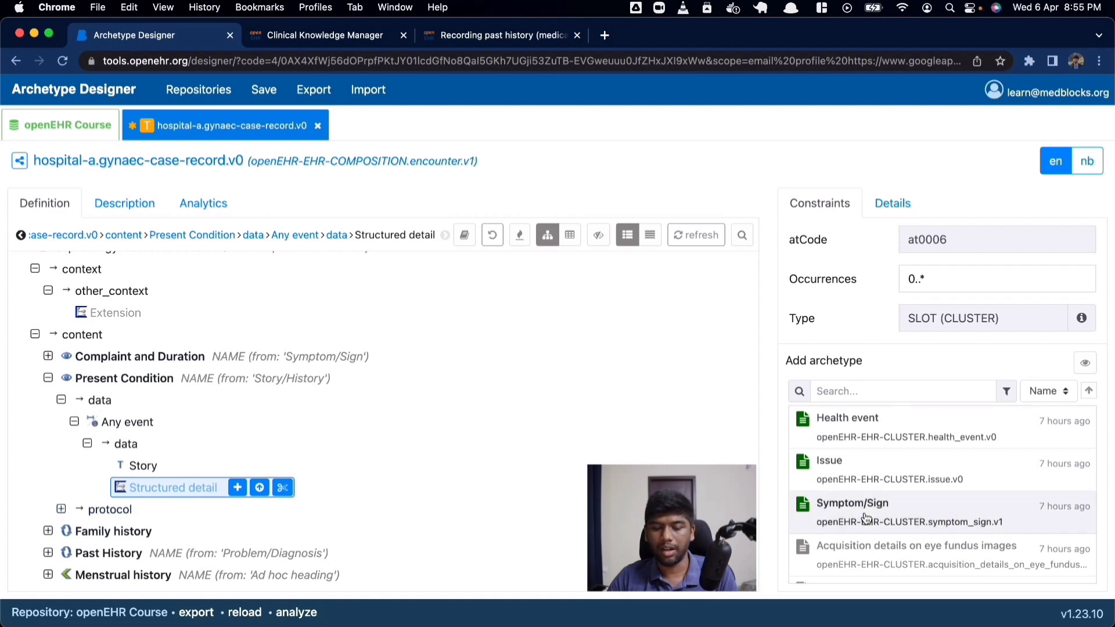
{"action": "scroll", "coordinate": [445, 340], "scroll_direction": "down", "scroll_amount": 5}
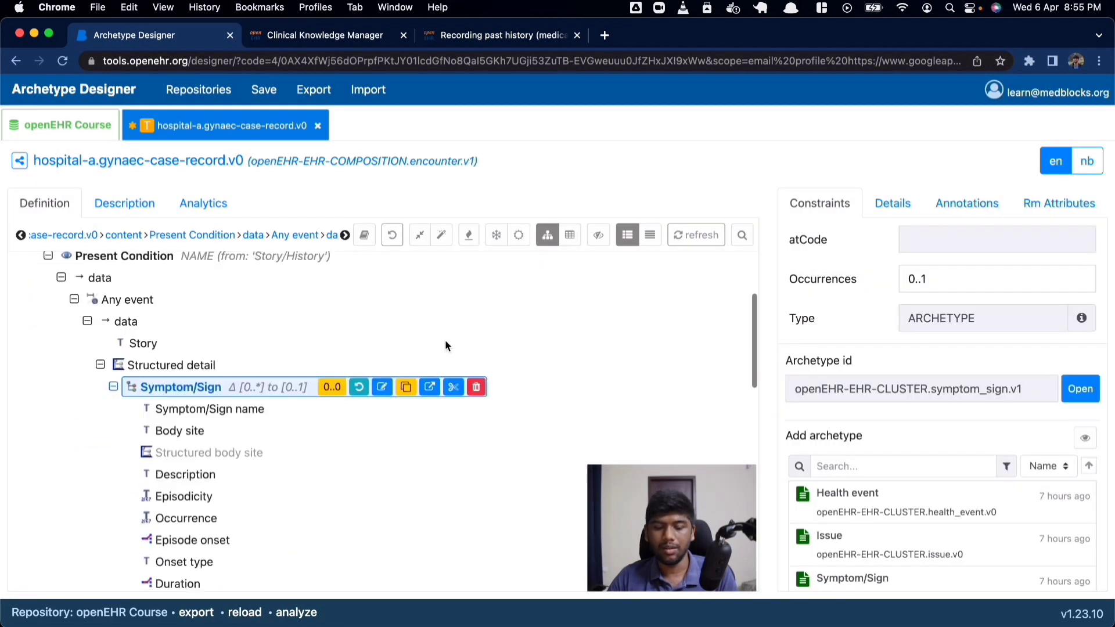
Compare the separate Complaint and Duration entry in the template with the numbered sections of the paper form.
{"action": "scroll", "coordinate": [193, 374], "scroll_direction": "up", "scroll_amount": 3}
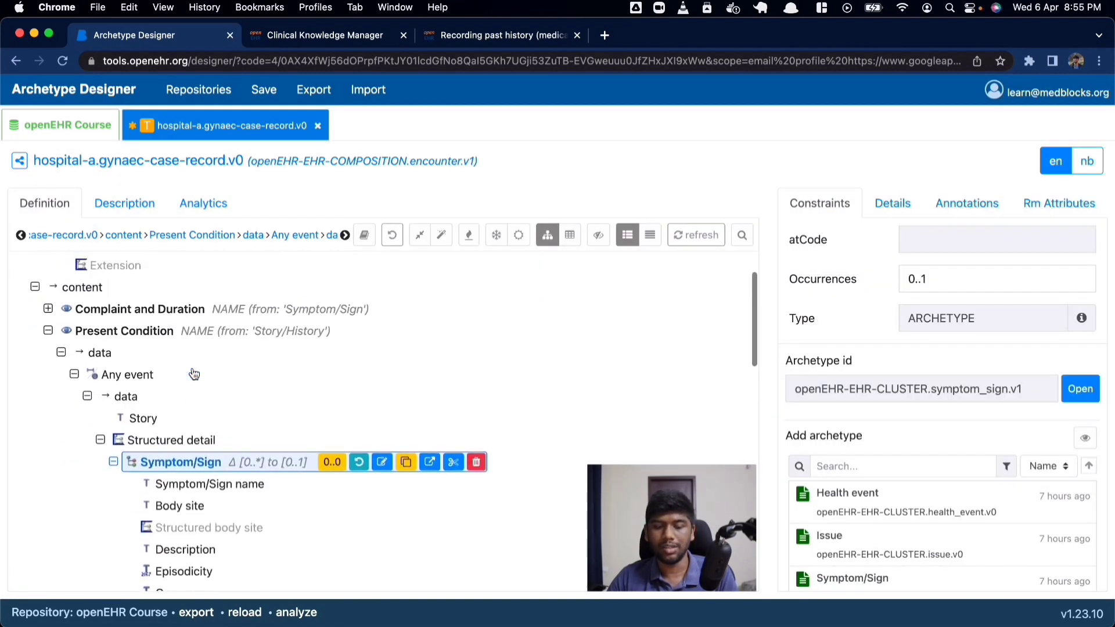
{"action": "left_click", "coordinate": [137, 309]}
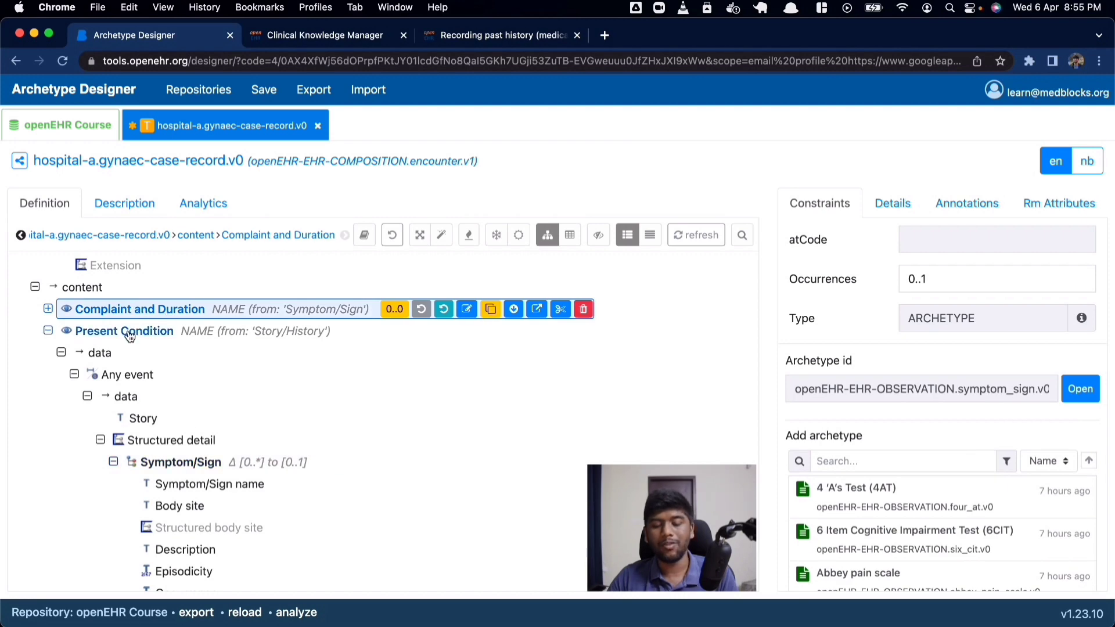
{"action": "key", "text": "super+Tab"}
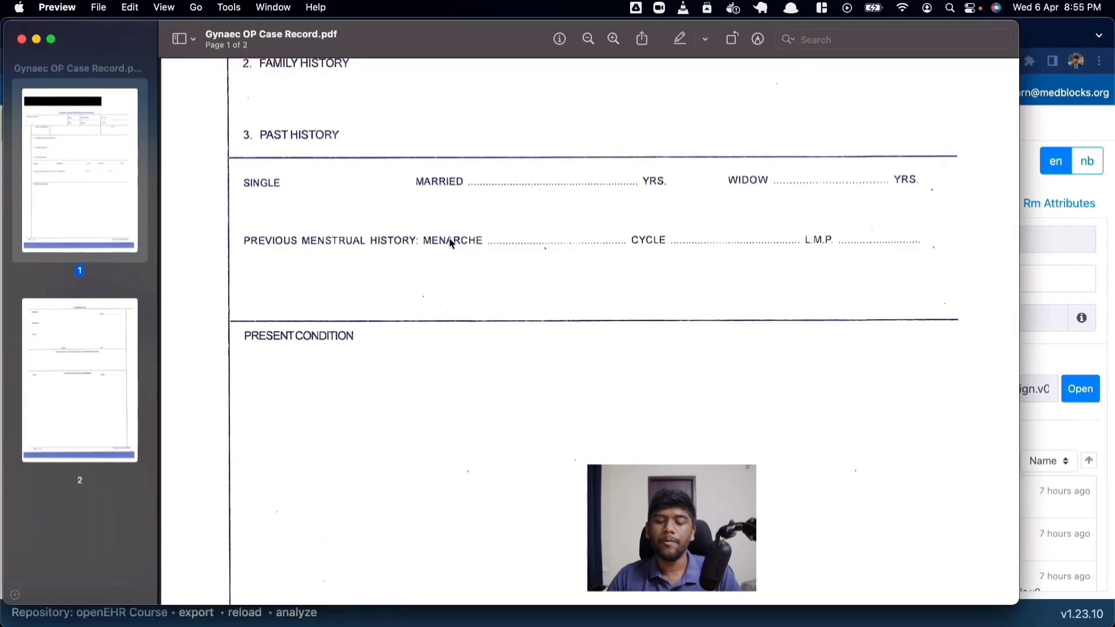
{"action": "scroll", "coordinate": [449, 239], "scroll_direction": "up", "scroll_amount": 5}
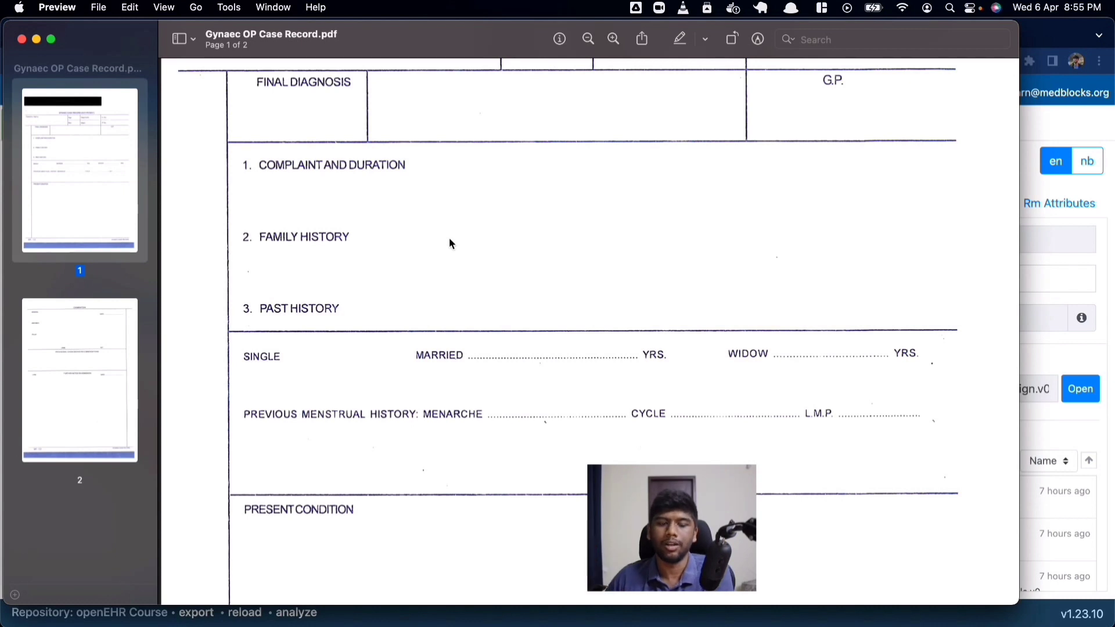
{"action": "key", "text": "super+Tab"}
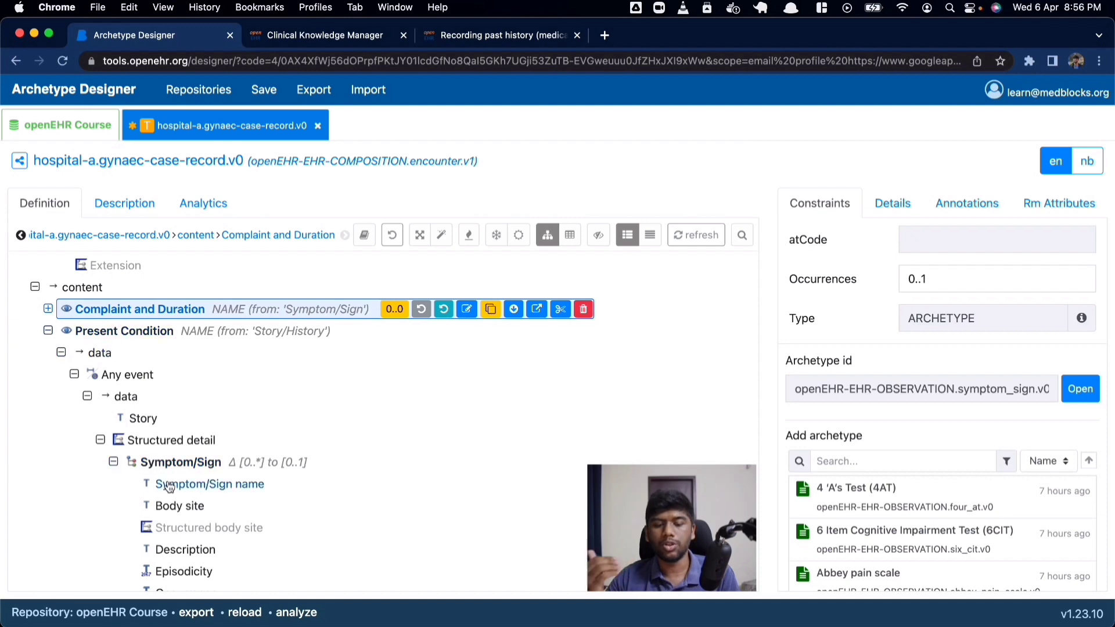
Inspect Story and Symptom/Sign name in Present Condition, and review the elements of the separate Complaint and Duration entry.
{"action": "left_click", "coordinate": [138, 418]}
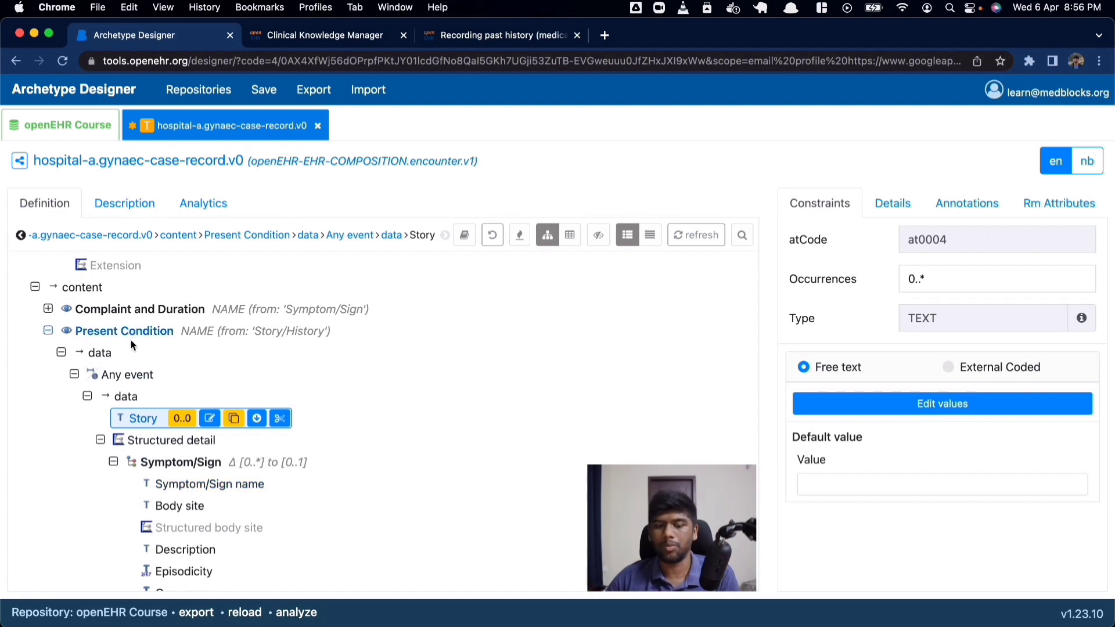
{"action": "left_click", "coordinate": [129, 316]}
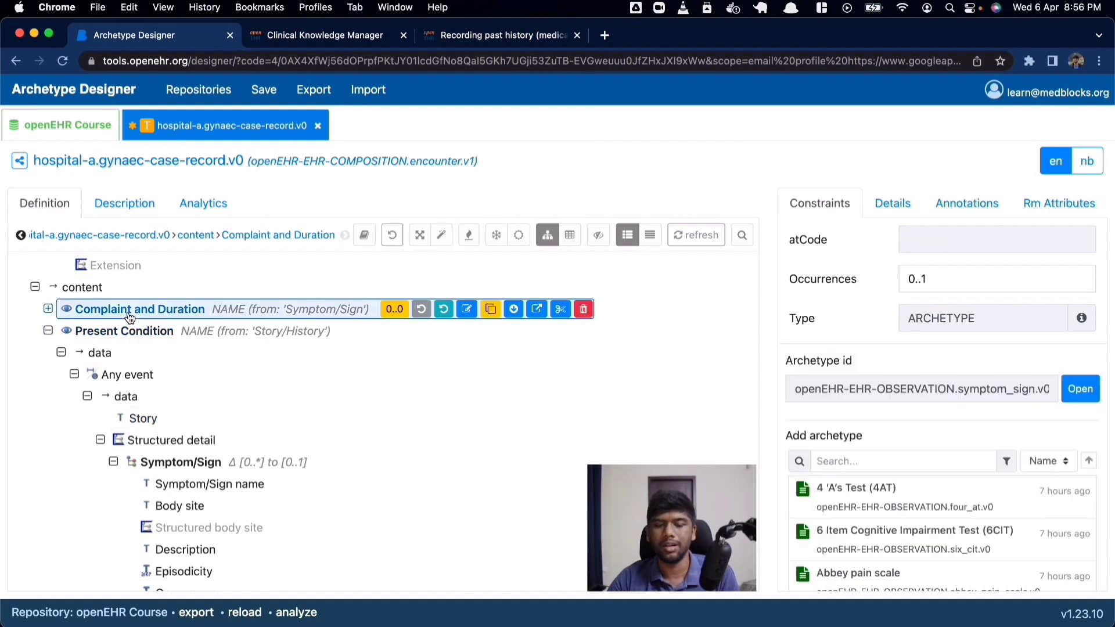
{"action": "left_click", "coordinate": [210, 485]}
{"action": "left_click", "coordinate": [48, 310]}
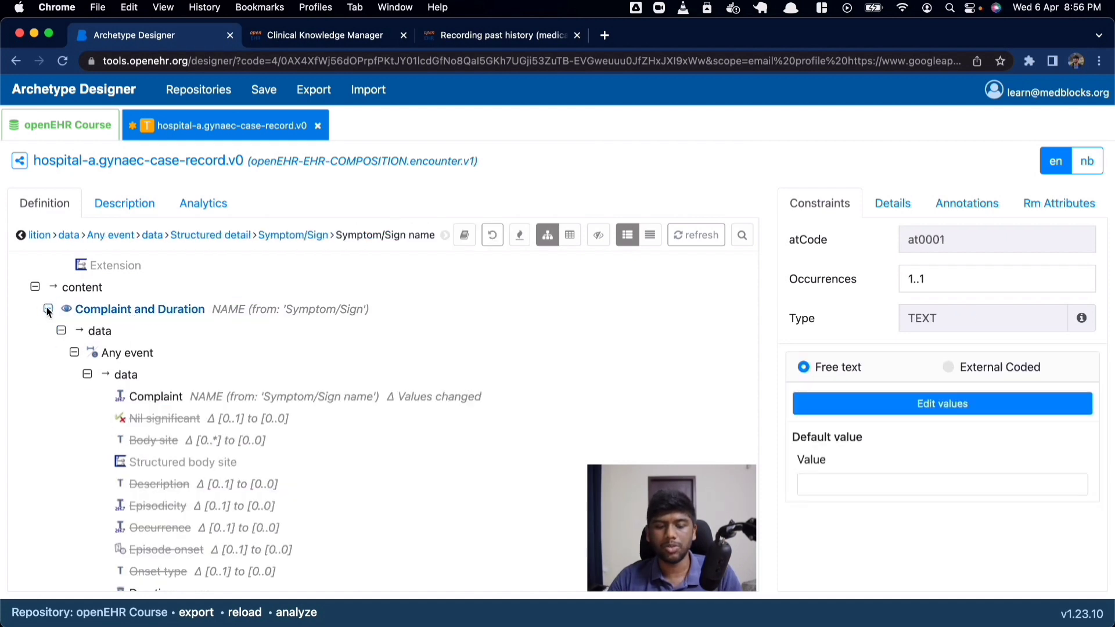
{"action": "scroll", "coordinate": [134, 352], "scroll_direction": "down", "scroll_amount": 10}
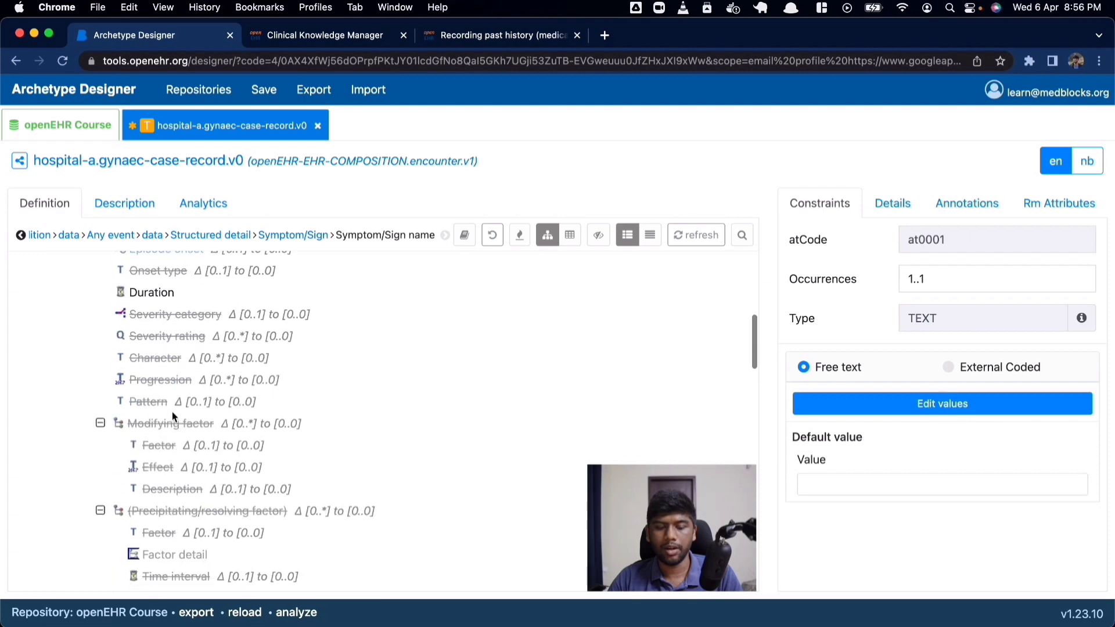
{"action": "scroll", "coordinate": [172, 412], "scroll_direction": "up", "scroll_amount": 10}
{"action": "left_click", "coordinate": [48, 377]}
{"action": "scroll", "coordinate": [172, 423], "scroll_direction": "down", "scroll_amount": 1}
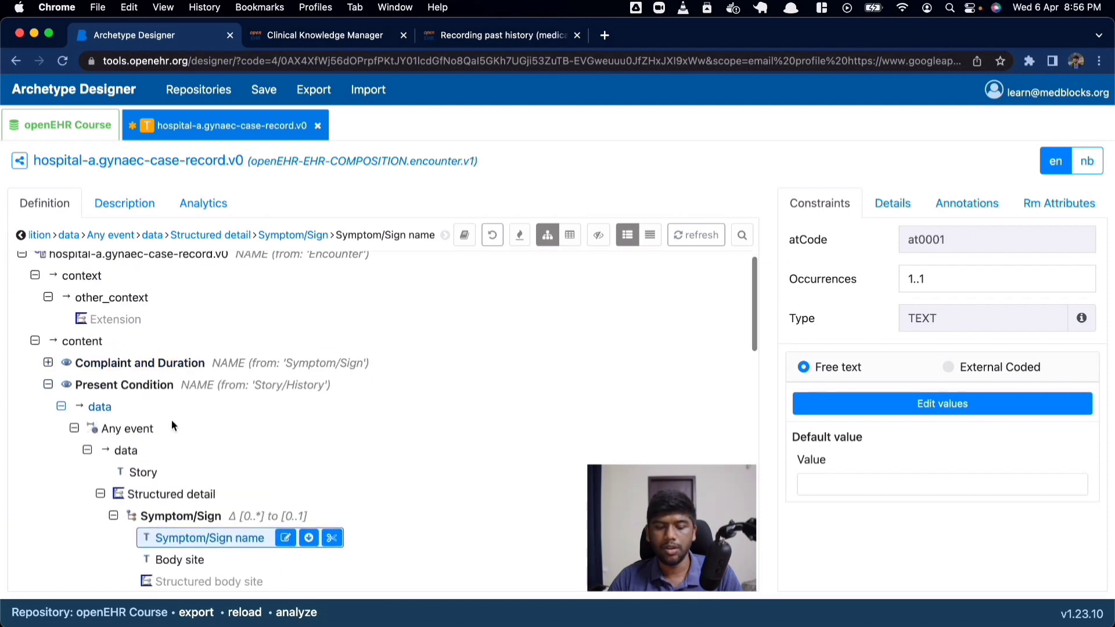
Rename the Symptom/Sign cluster under Structured detail as Complaint and Duration, and its Symptom/Sign name element as Complaint.
{"action": "scroll", "coordinate": [174, 425], "scroll_direction": "down", "scroll_amount": 3}
{"action": "double_click", "coordinate": [176, 424]}
{"action": "type", "text": "Complaint and Duration"}
{"action": "key", "text": "Return"}
{"action": "left_click", "coordinate": [194, 445]}
{"action": "double_click", "coordinate": [194, 445]}
{"action": "type", "text": "Complaint"}
{"action": "key", "text": "Return"}
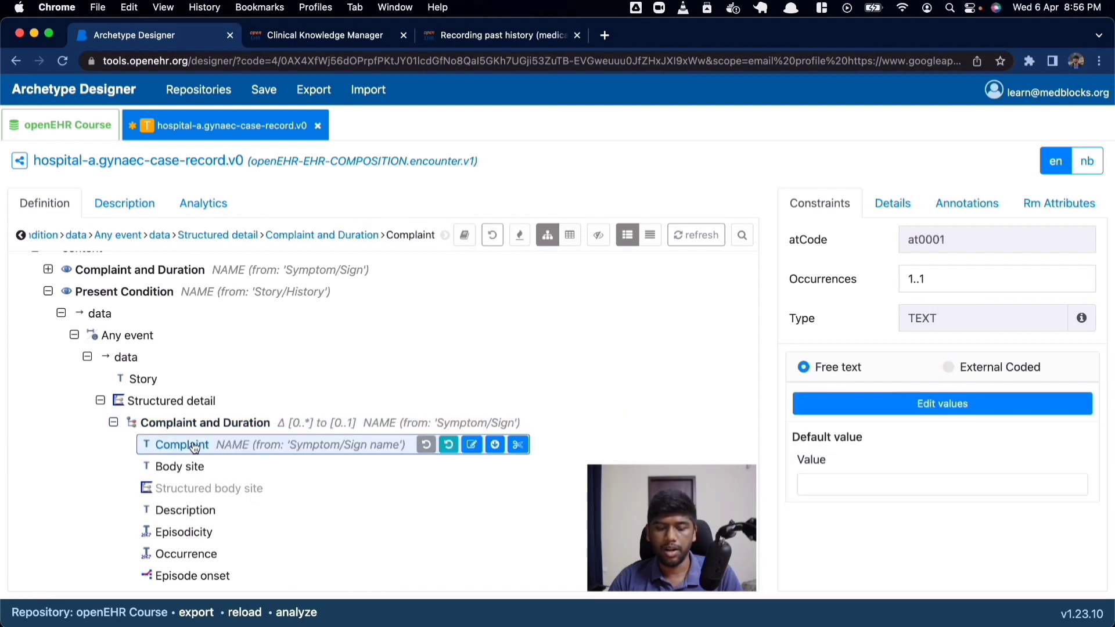
Exclude all optional elements of the nested Complaint and Duration cluster by setting their occurrences to 0..0.
{"action": "left_click", "coordinate": [182, 468]}
{"action": "left_click", "coordinate": [231, 466]}
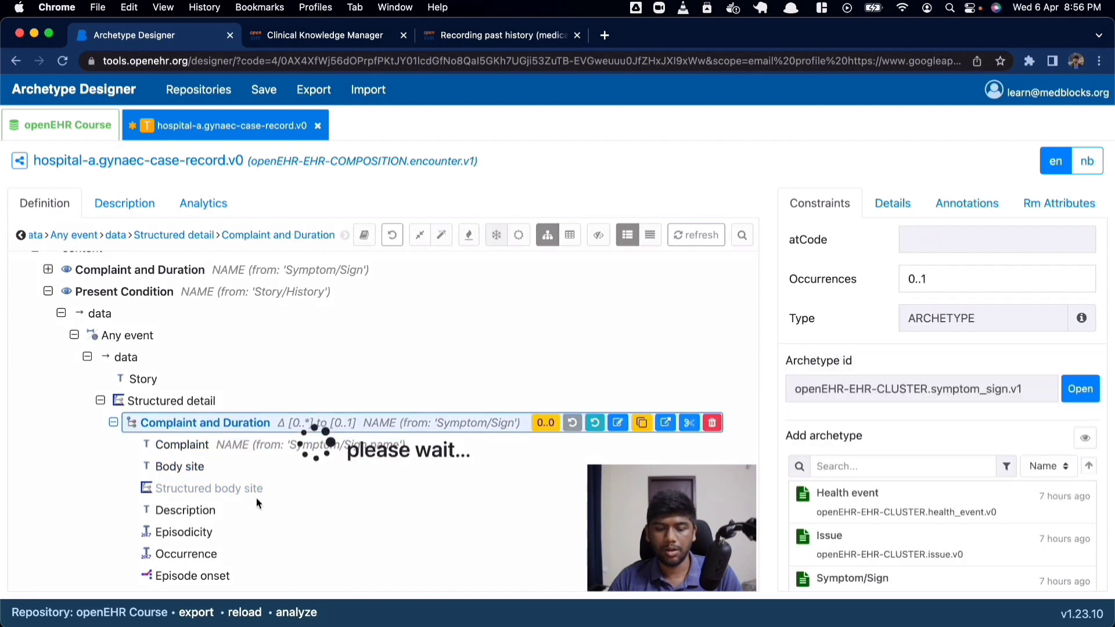
{"action": "scroll", "coordinate": [218, 485], "scroll_direction": "down", "scroll_amount": 5}
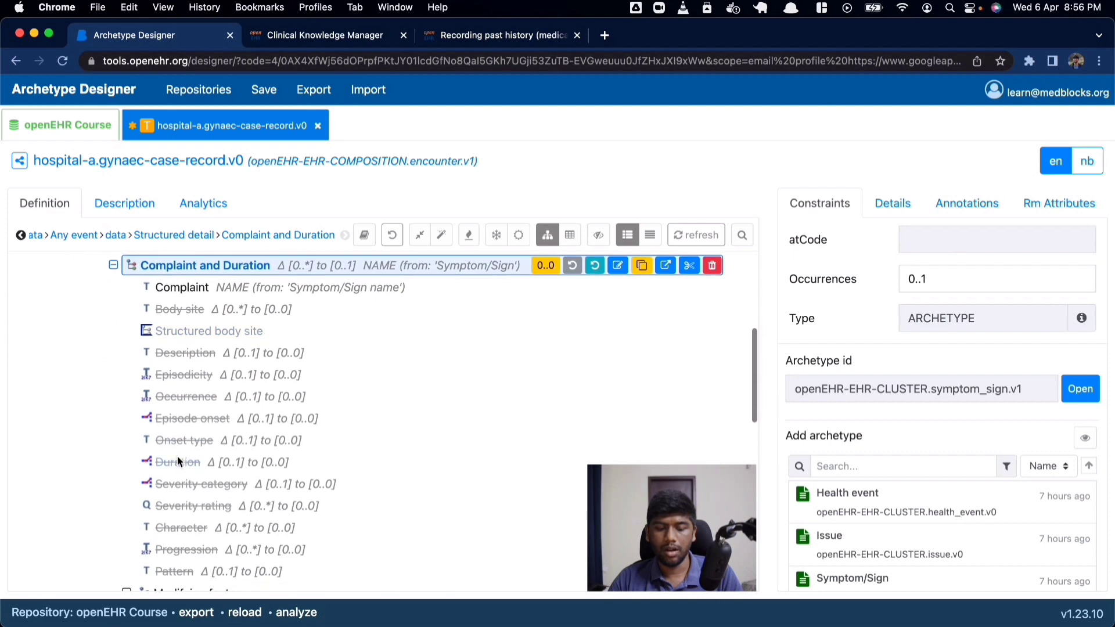
Restore the cluster's Duration element to 0..1 and remove Interval: Duration and Text from its available types, keeping only Duration.
{"action": "left_click", "coordinate": [178, 459]}
{"action": "left_click", "coordinate": [314, 461]}
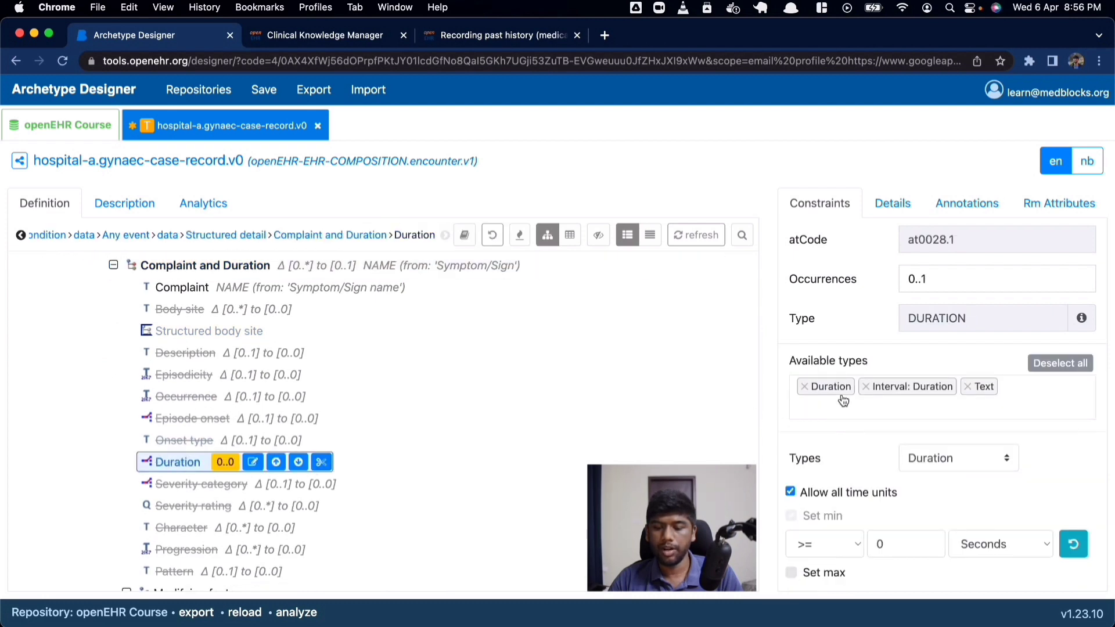
{"action": "left_click", "coordinate": [865, 386]}
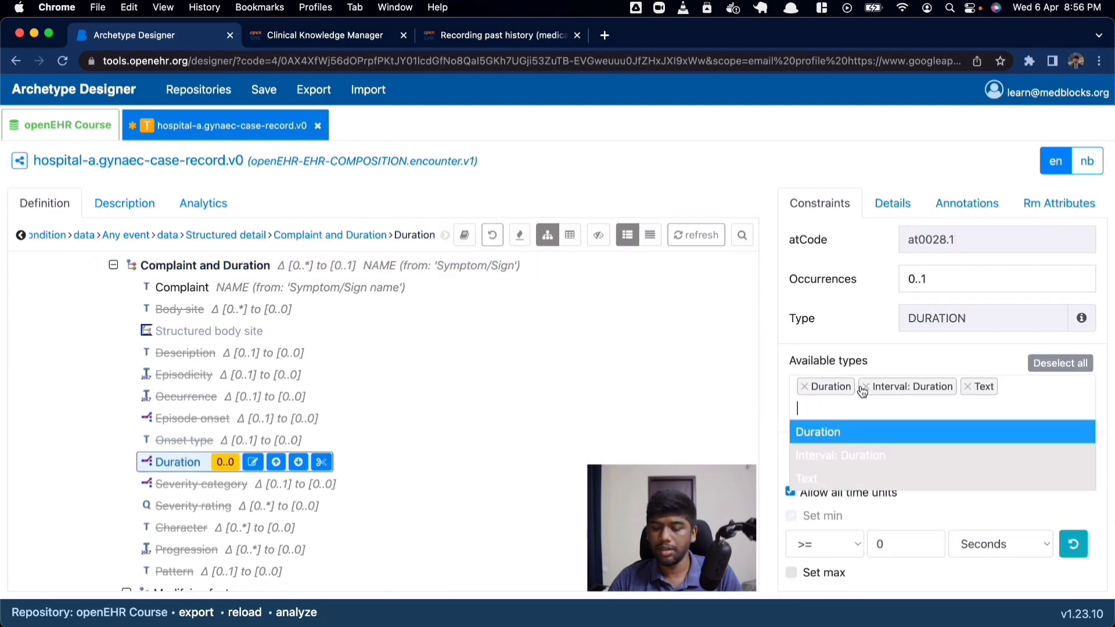
{"action": "left_click", "coordinate": [865, 386]}
{"action": "left_click", "coordinate": [863, 386]}
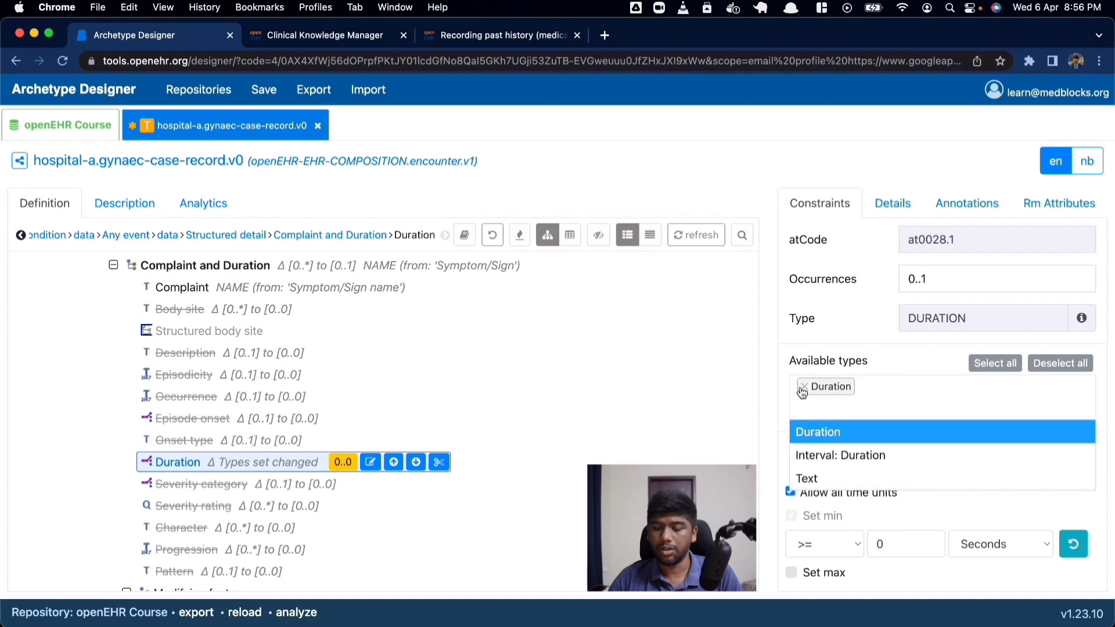
Set the occurrences of the nested Complaint and Duration cluster under Structured detail to 0..*.
{"action": "left_click", "coordinate": [883, 369]}
{"action": "scroll", "coordinate": [243, 444], "scroll_direction": "up", "scroll_amount": 2}
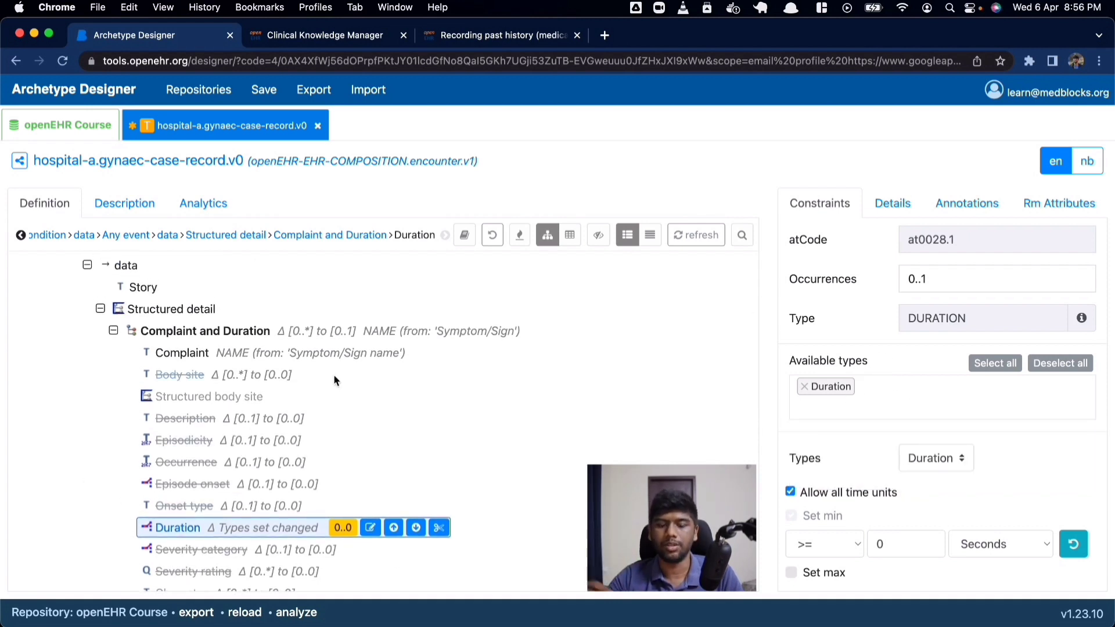
{"action": "scroll", "coordinate": [333, 374], "scroll_direction": "up", "scroll_amount": 2}
{"action": "left_click", "coordinate": [197, 384]}
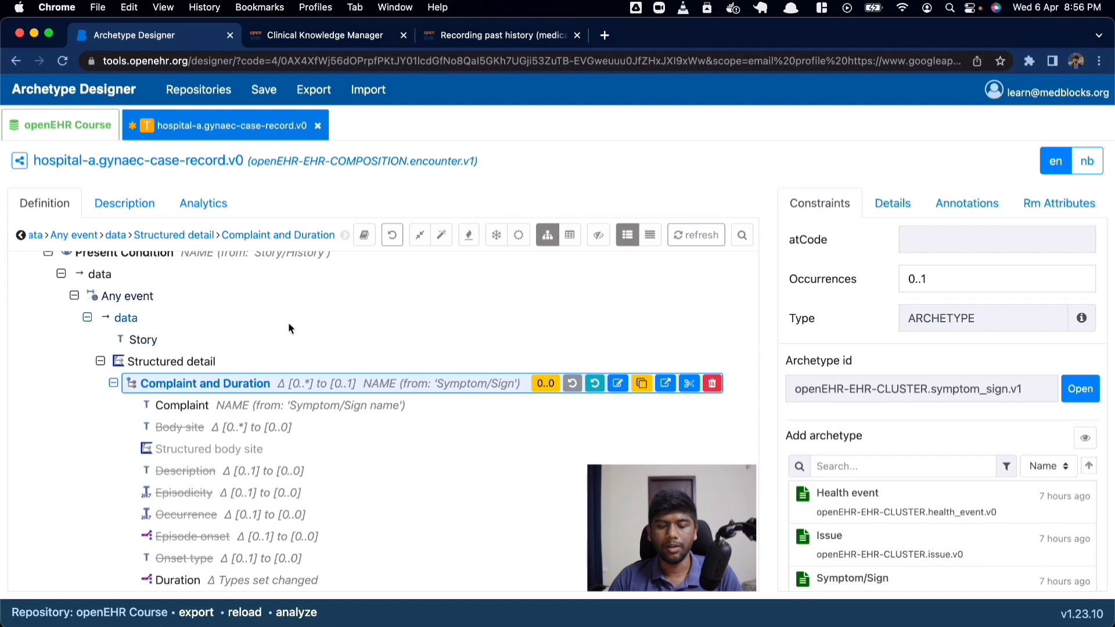
{"action": "left_click", "coordinate": [975, 283]}
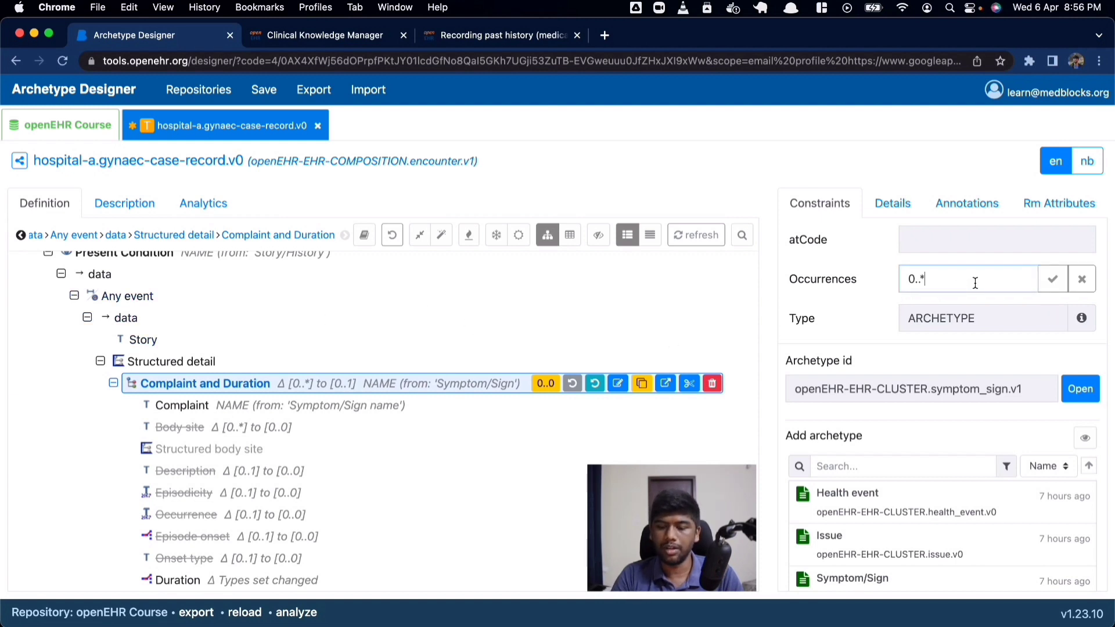
{"action": "type", "text": "*"}
{"action": "key", "text": "Return"}
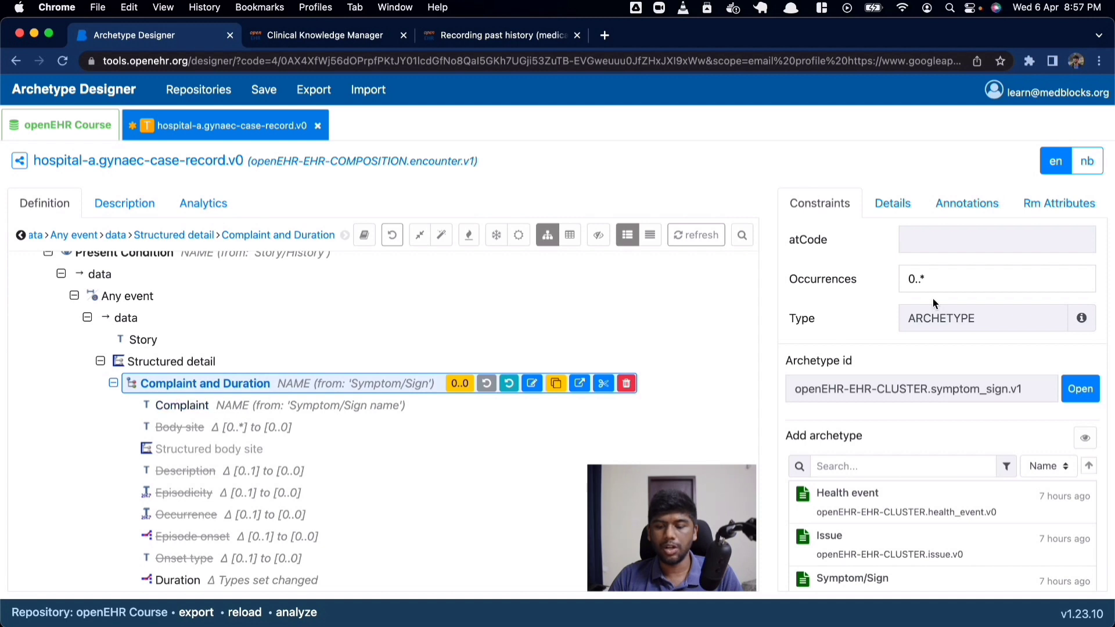
Collapse Present Condition and delete the separate Complaint and Duration observation directly under content.
{"action": "scroll", "coordinate": [268, 373], "scroll_direction": "up", "scroll_amount": 3}
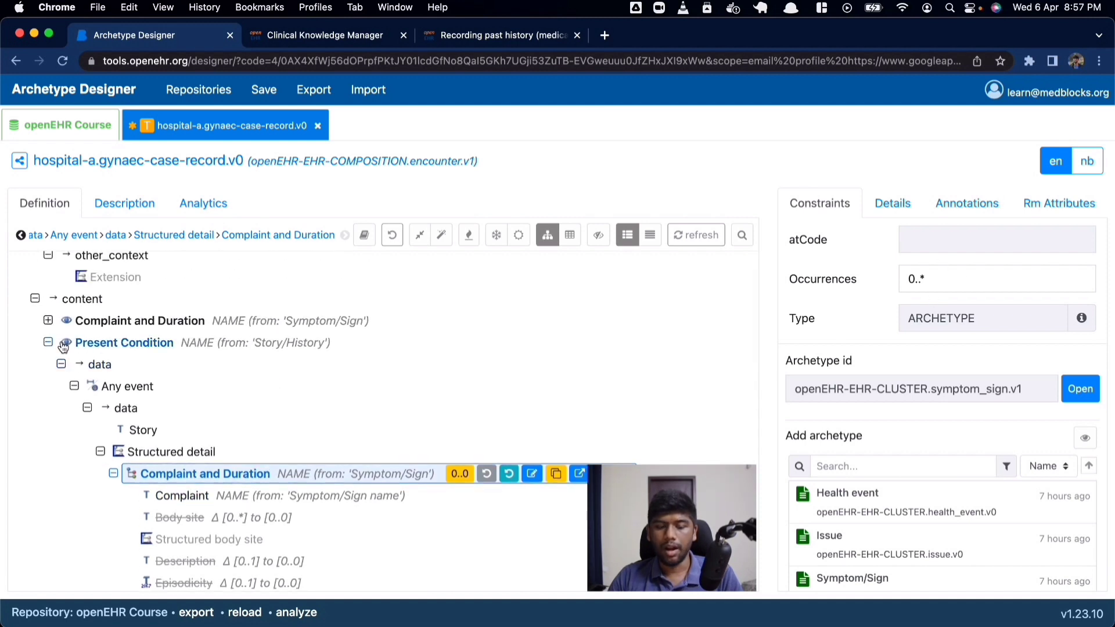
{"action": "left_click", "coordinate": [48, 343]}
{"action": "left_click", "coordinate": [119, 378]}
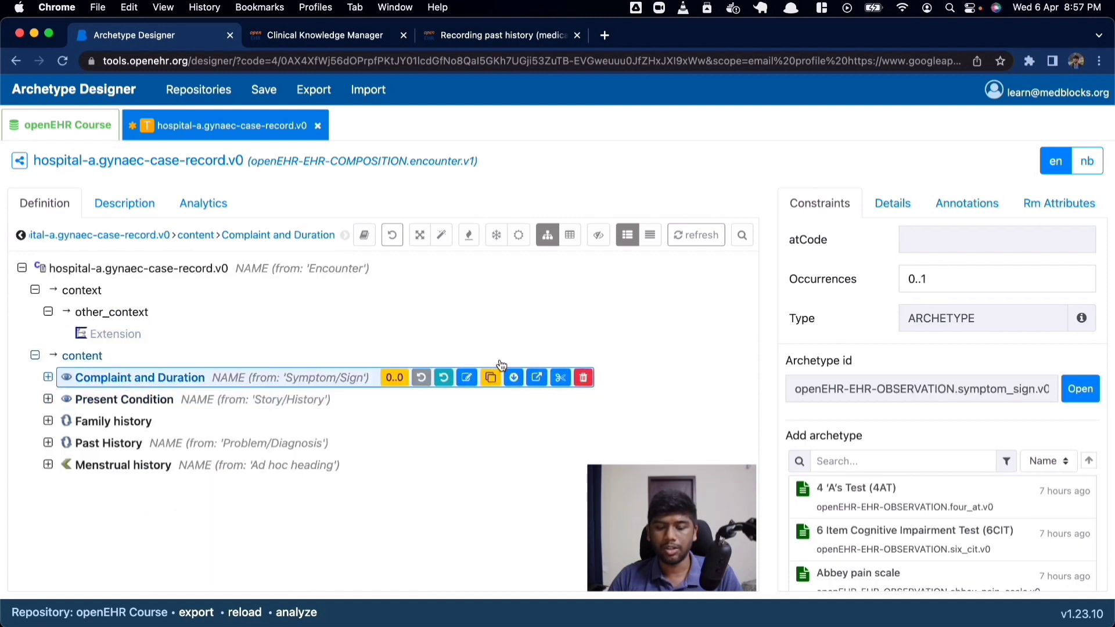
{"action": "left_click", "coordinate": [584, 377]}
Expand Present Condition and examine the constraints of Any event, Story, the Complaint and Duration cluster, and its Complaint element.
{"action": "left_click", "coordinate": [165, 381]}
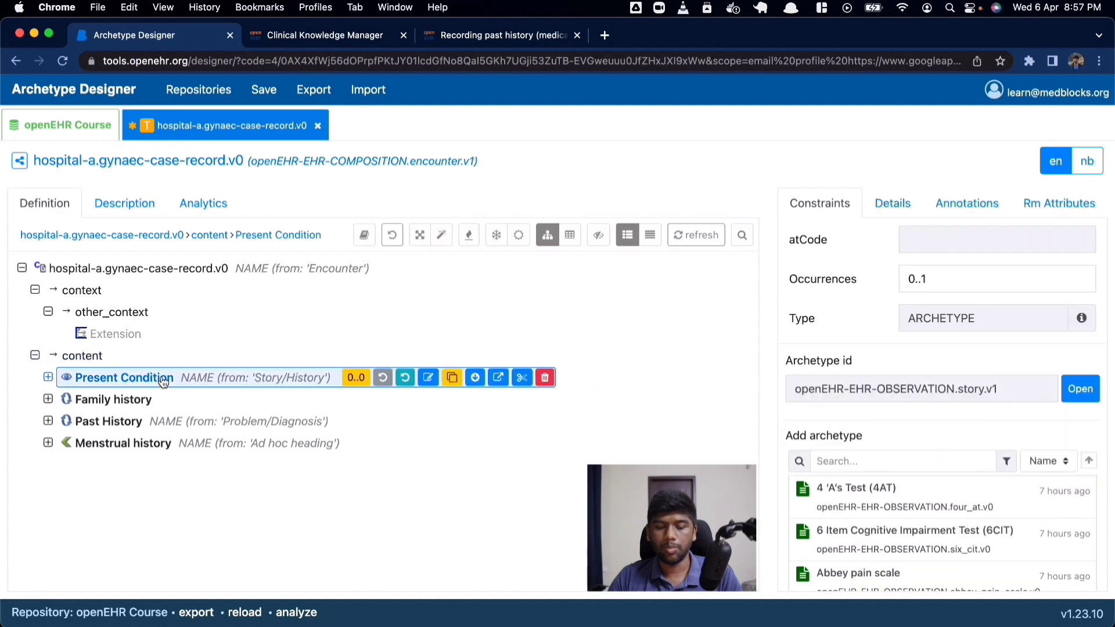
{"action": "left_click", "coordinate": [48, 377]}
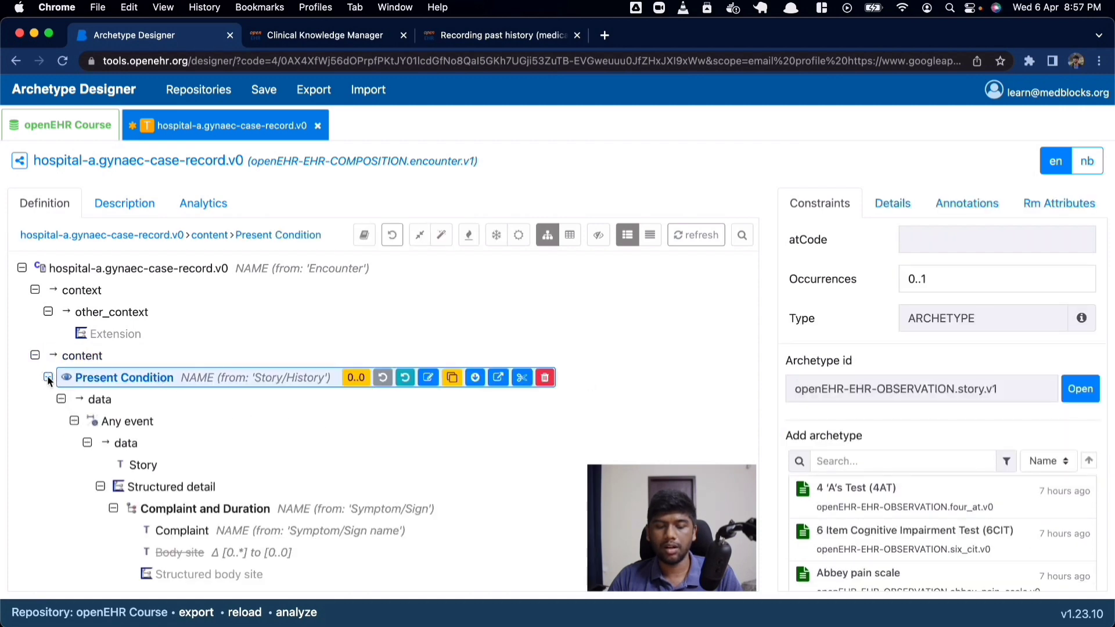
{"action": "left_click", "coordinate": [139, 465]}
{"action": "scroll", "coordinate": [139, 463], "scroll_direction": "down", "scroll_amount": 3}
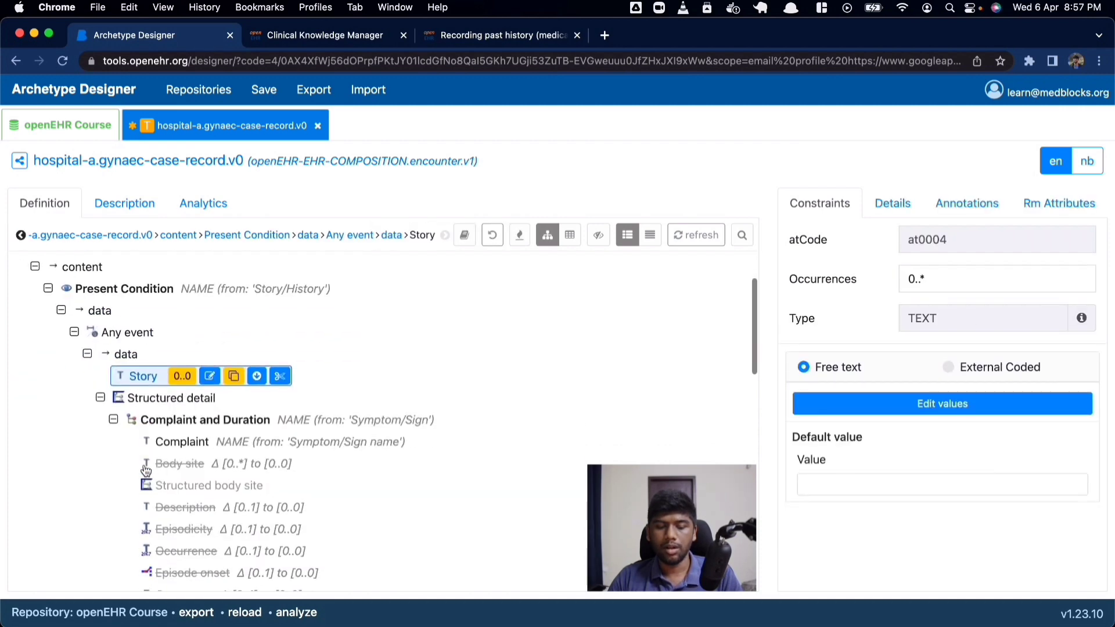
{"action": "left_click", "coordinate": [200, 419]}
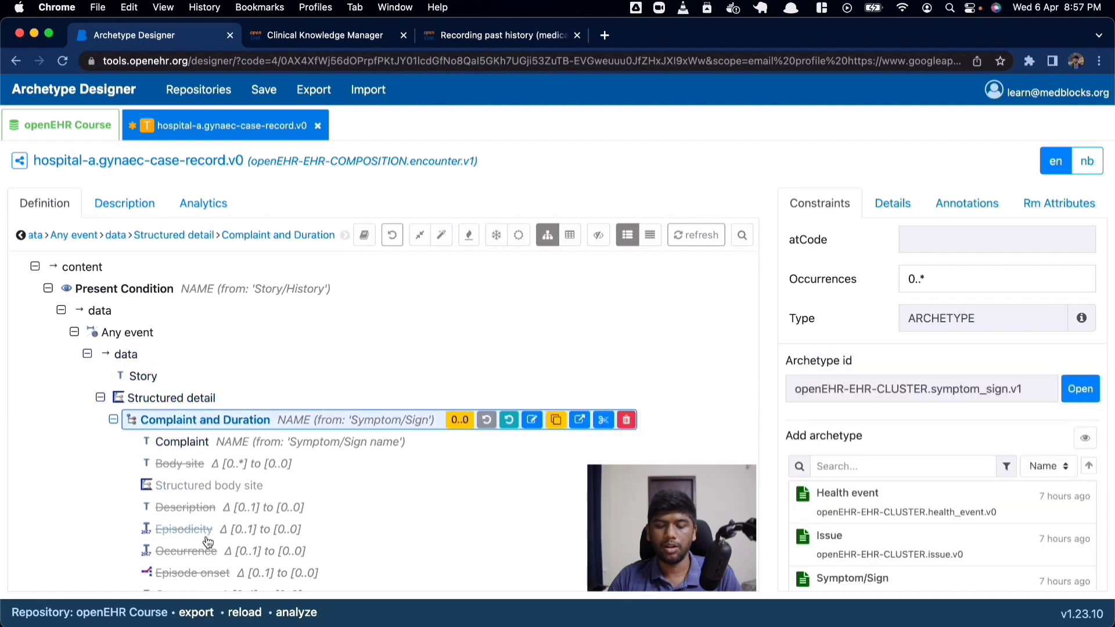
{"action": "left_click", "coordinate": [105, 335]}
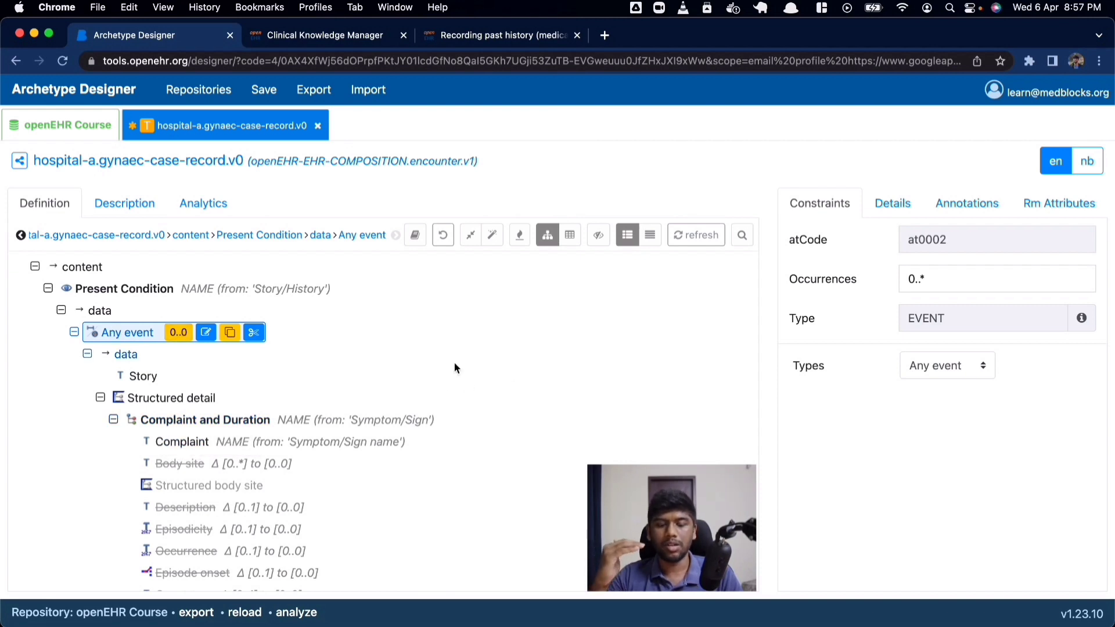
{"action": "left_click", "coordinate": [206, 443]}
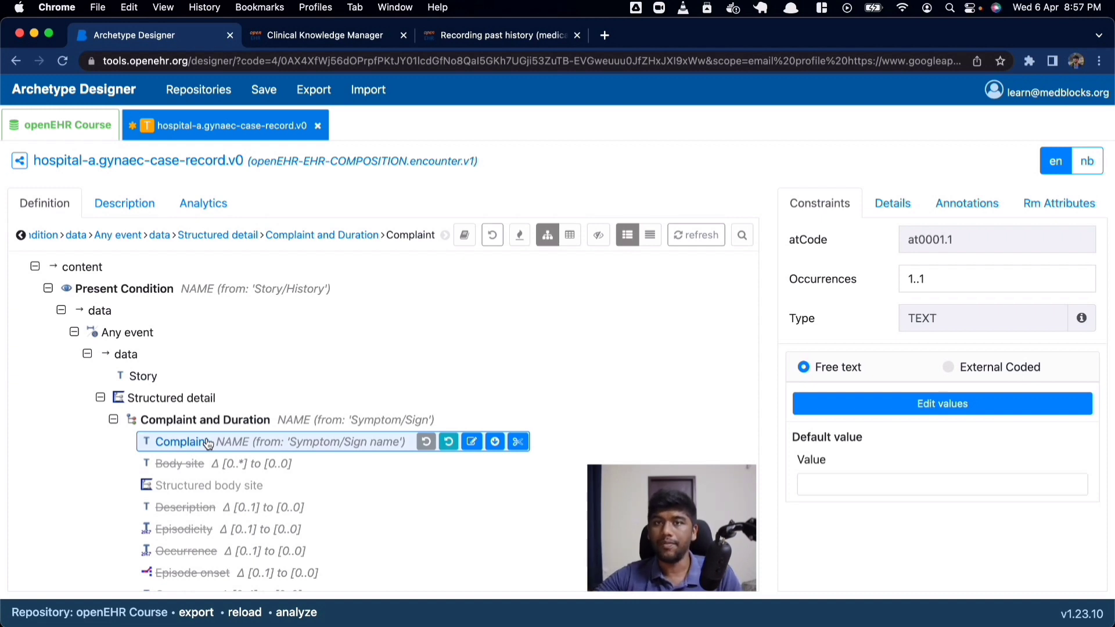
{"action": "left_click", "coordinate": [163, 382]}
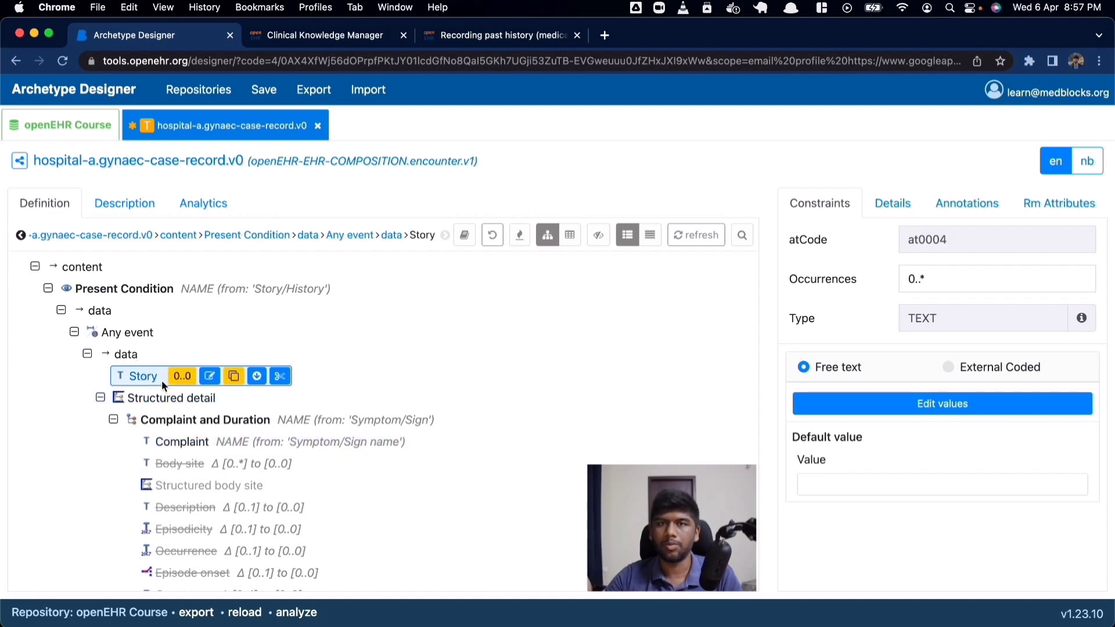
{"action": "left_click", "coordinate": [123, 332]}
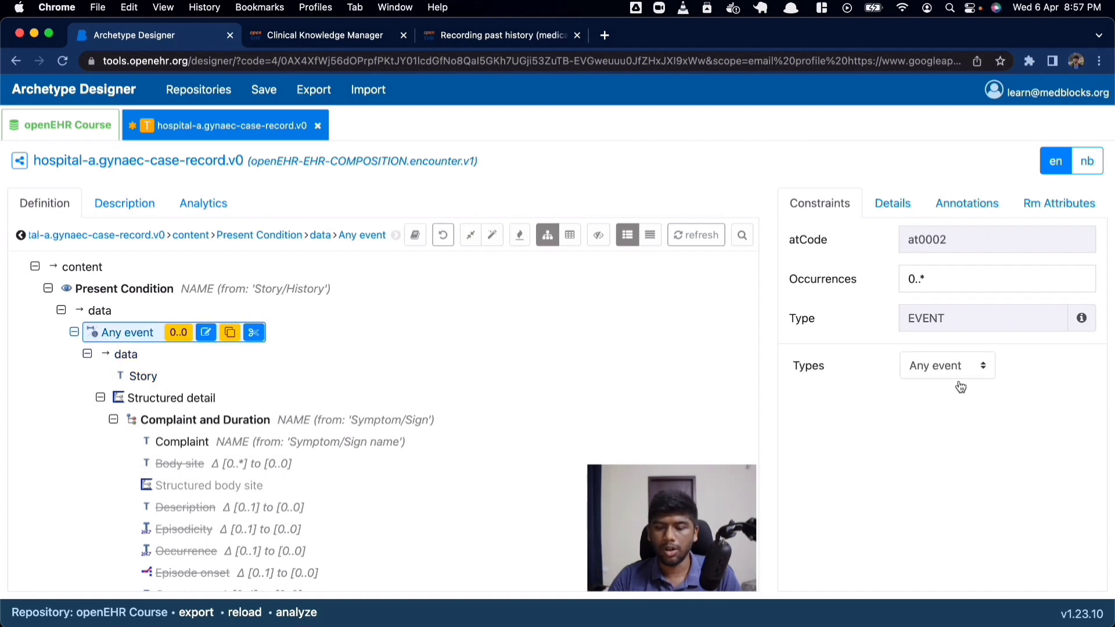
Limit the nested Complaint and Duration cluster's occurrences to 0..1.
{"action": "scroll", "coordinate": [174, 395], "scroll_direction": "down", "scroll_amount": 1}
{"action": "left_click", "coordinate": [177, 400]}
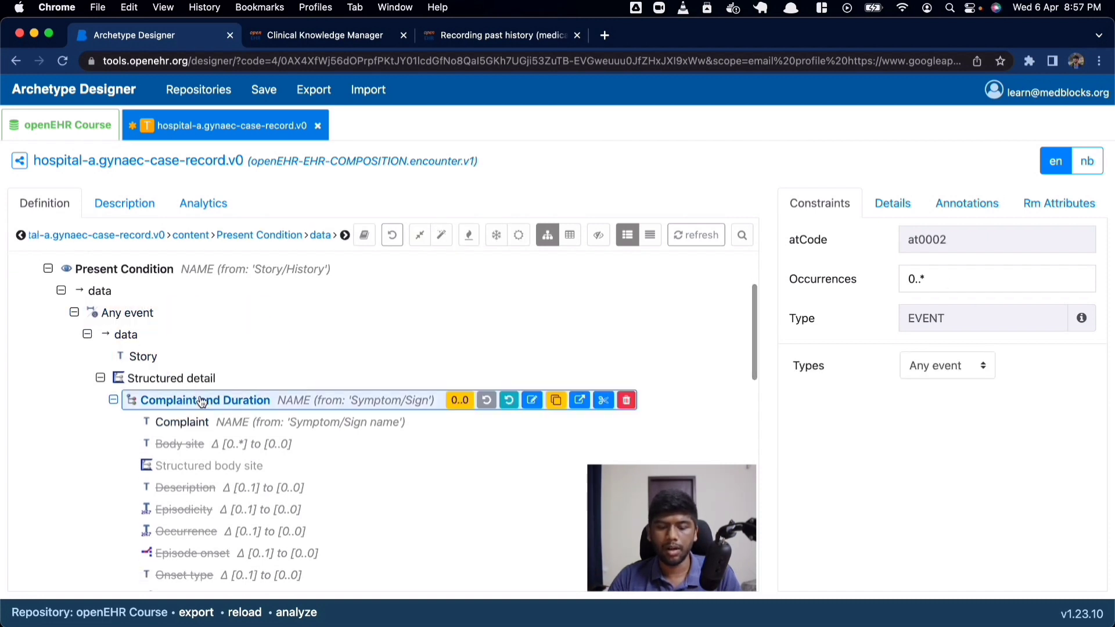
{"action": "left_click", "coordinate": [947, 291]}
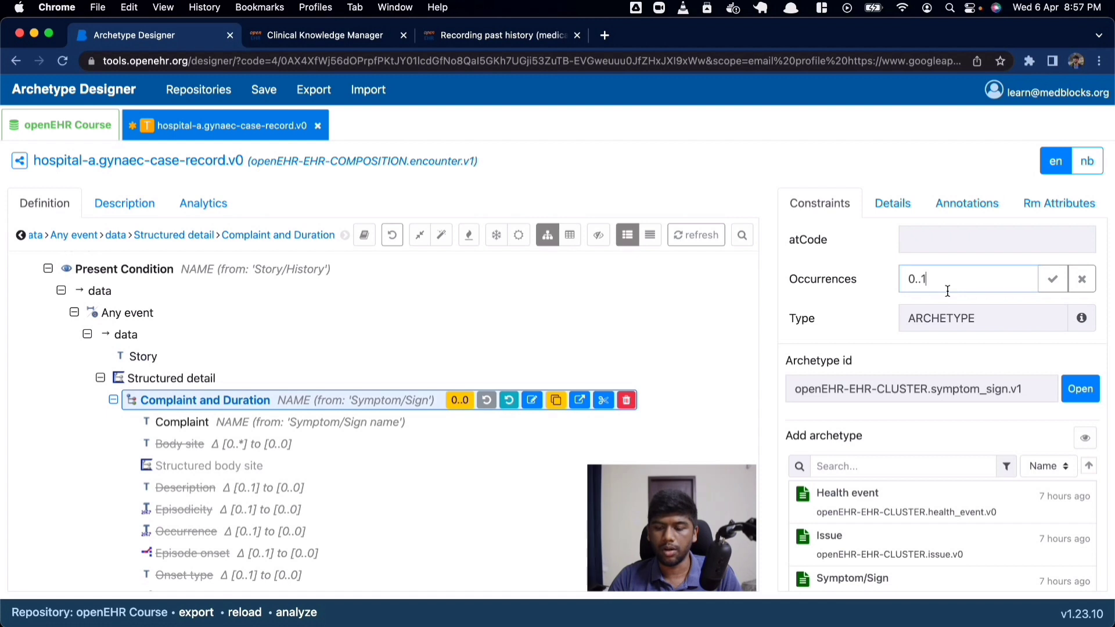
{"action": "left_click", "coordinate": [1052, 279]}
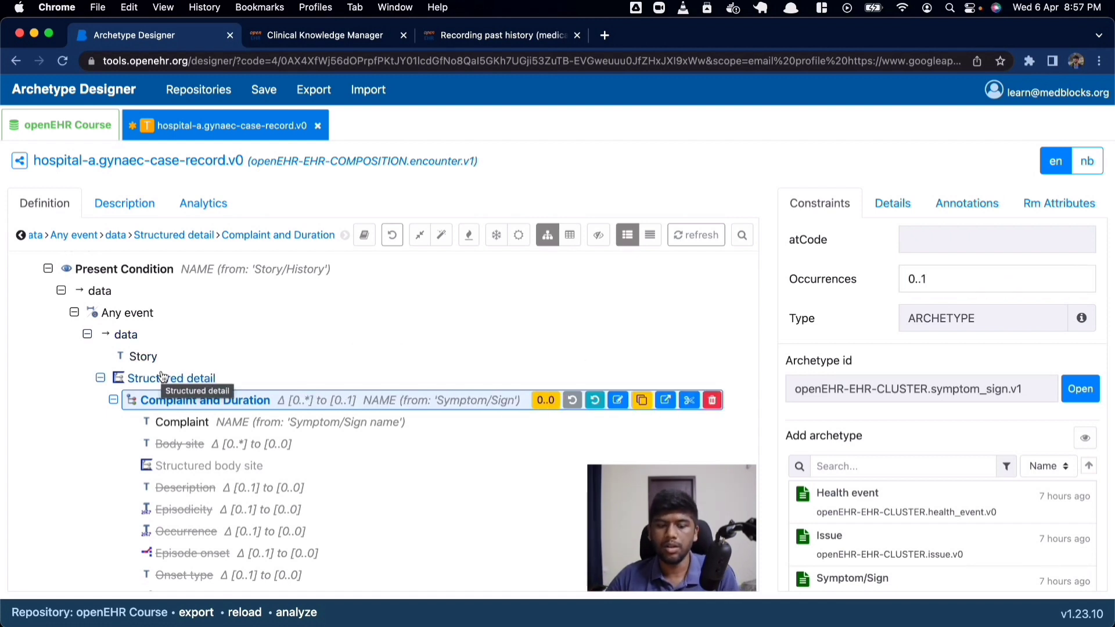
Reorder Present Condition's event data so that Structured detail, containing Complaint and Duration, comes before Story, and collapse Present Condition.
{"action": "left_click", "coordinate": [113, 400]}
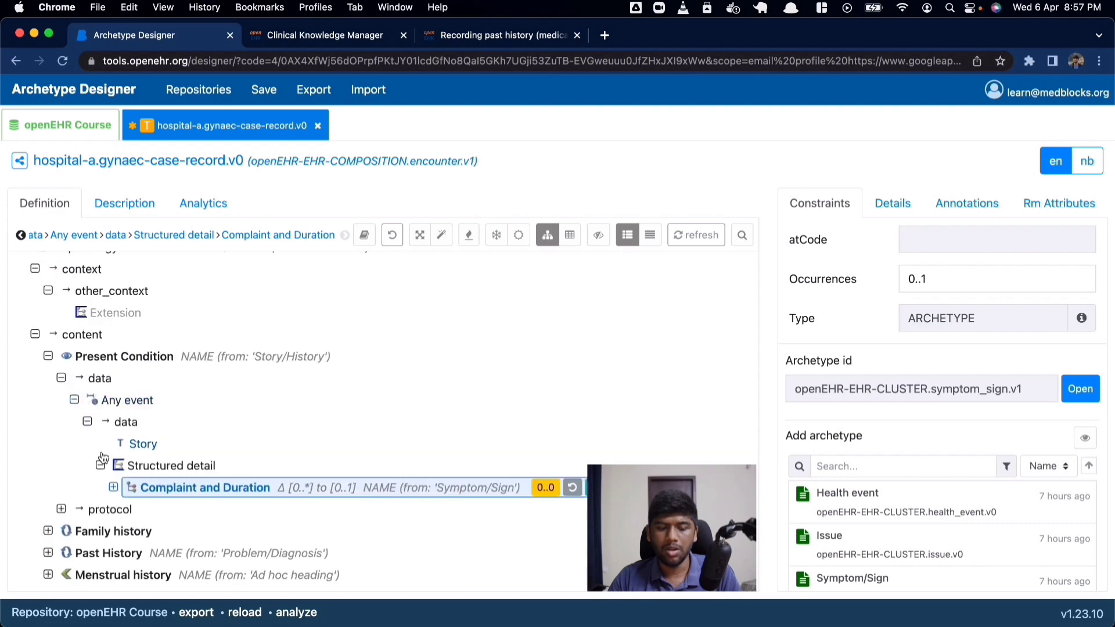
{"action": "left_click_drag", "start_coordinate": [165, 489], "coordinate": [173, 445]}
{"action": "left_click_drag", "start_coordinate": [186, 482], "coordinate": [186, 482]}
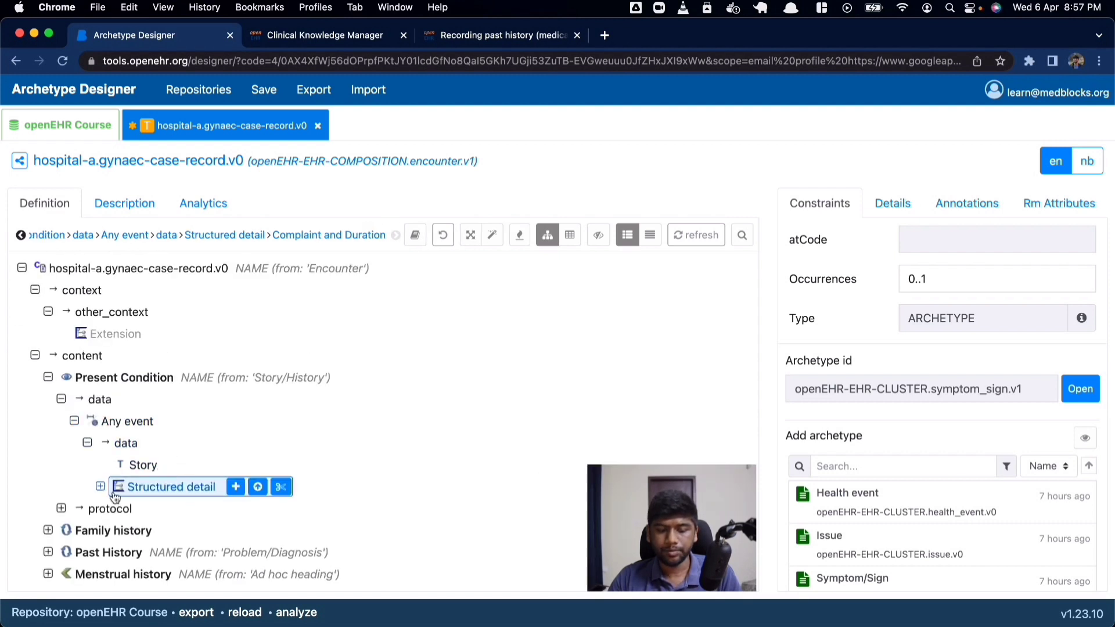
{"action": "left_click", "coordinate": [99, 487]}
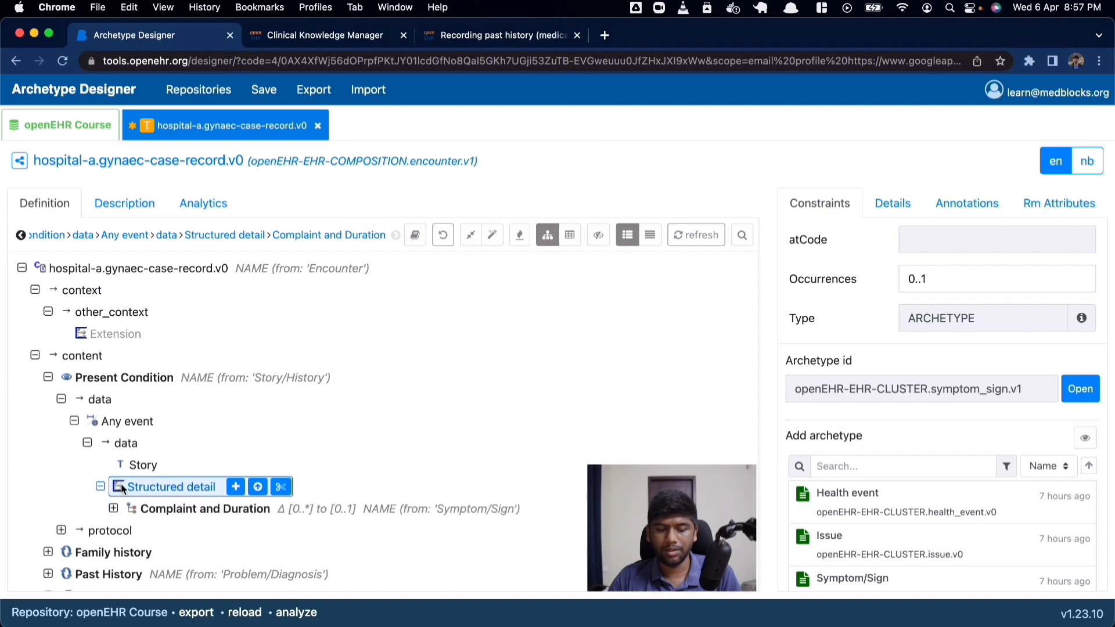
{"action": "left_click_drag", "start_coordinate": [142, 509], "coordinate": [148, 458]}
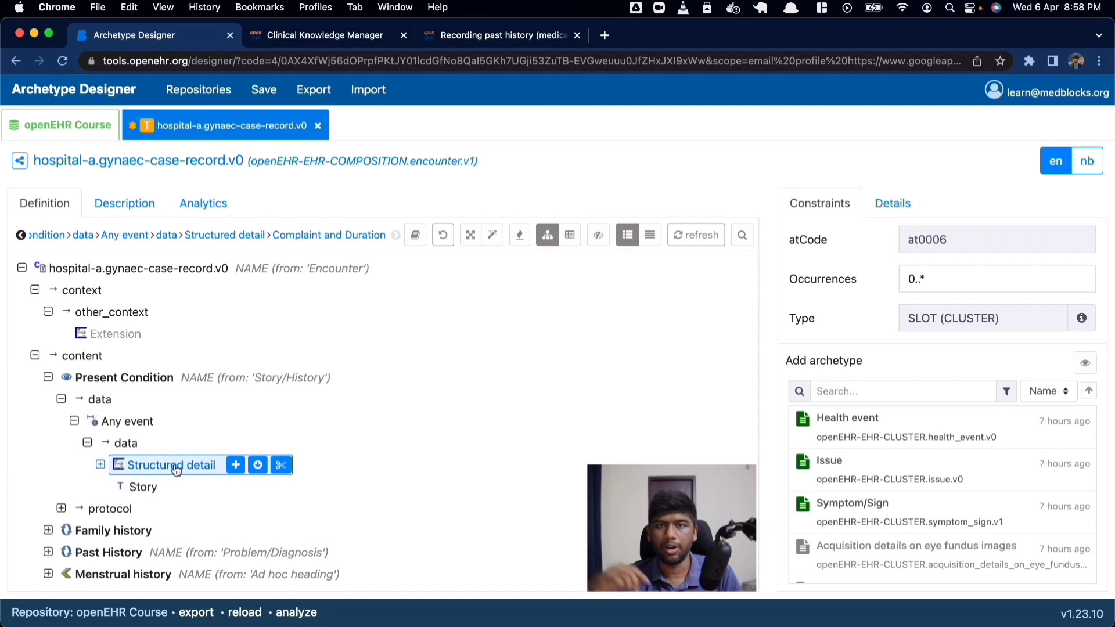
{"action": "left_click", "coordinate": [99, 465]}
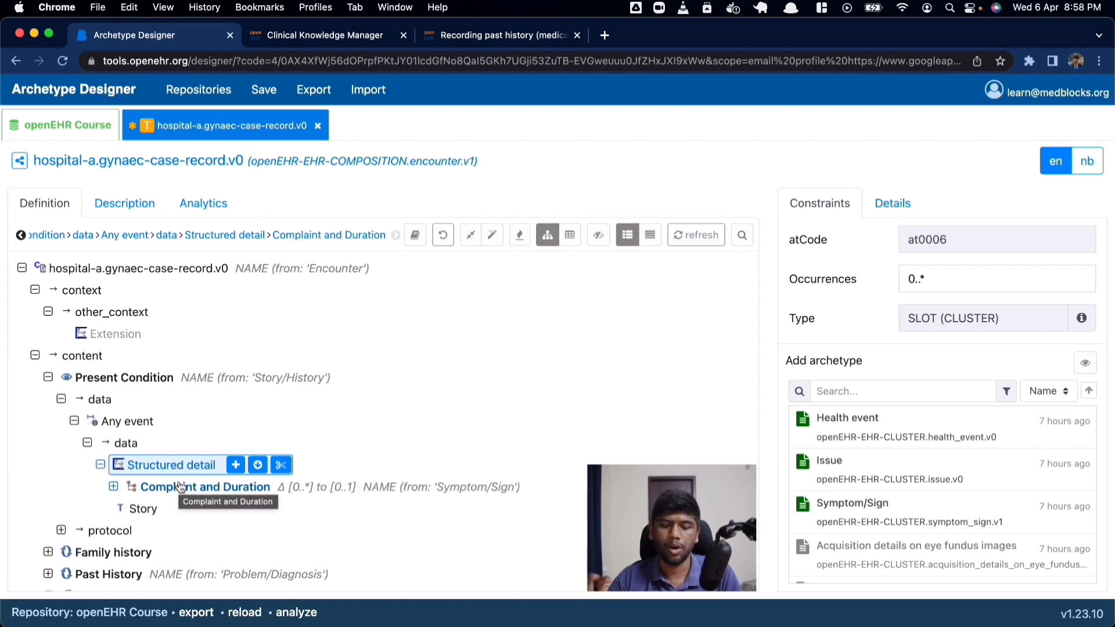
{"action": "scroll", "coordinate": [148, 487], "scroll_direction": "down", "scroll_amount": 1}
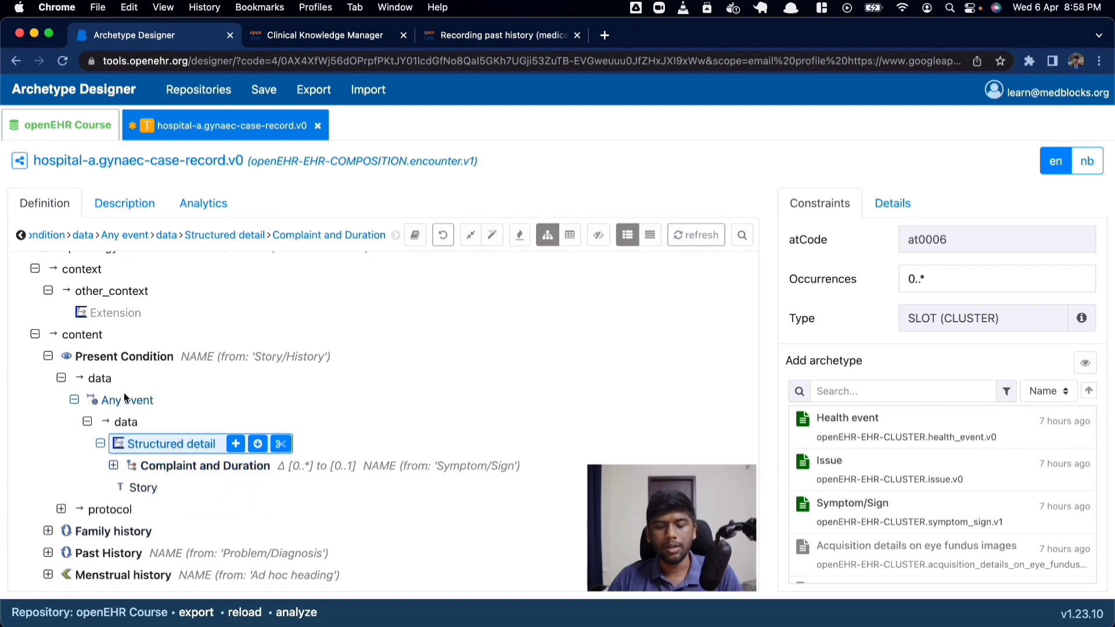
{"action": "left_click", "coordinate": [48, 356]}
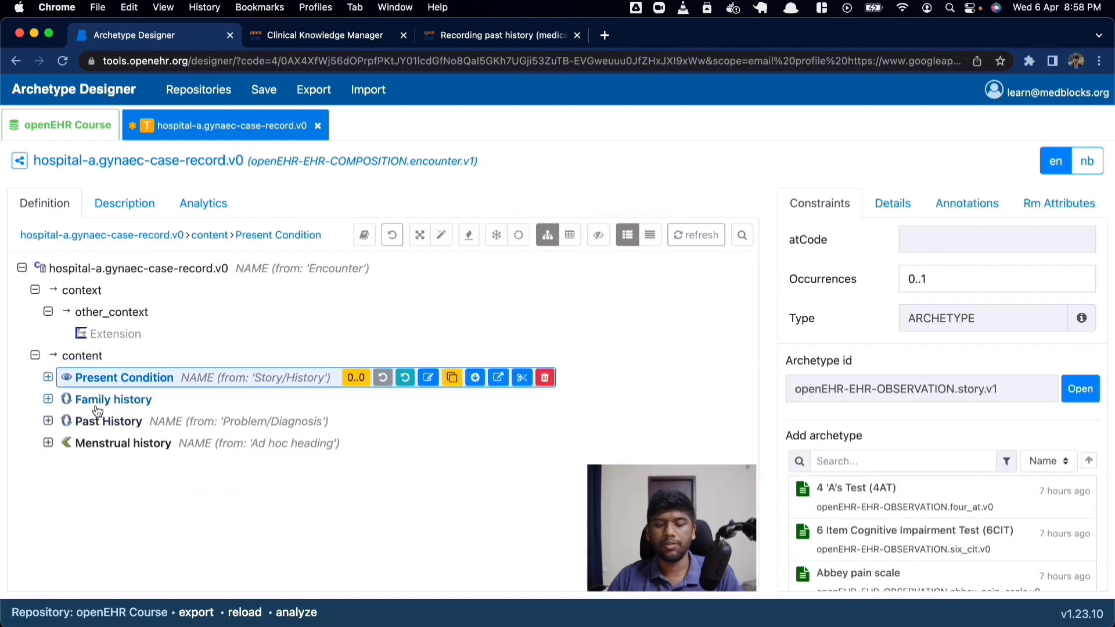
Switch to Preview and review both pages of the Gynaec OP Case Record form, from the patient header to the Examination section.
{"action": "key", "text": "super+Tab"}
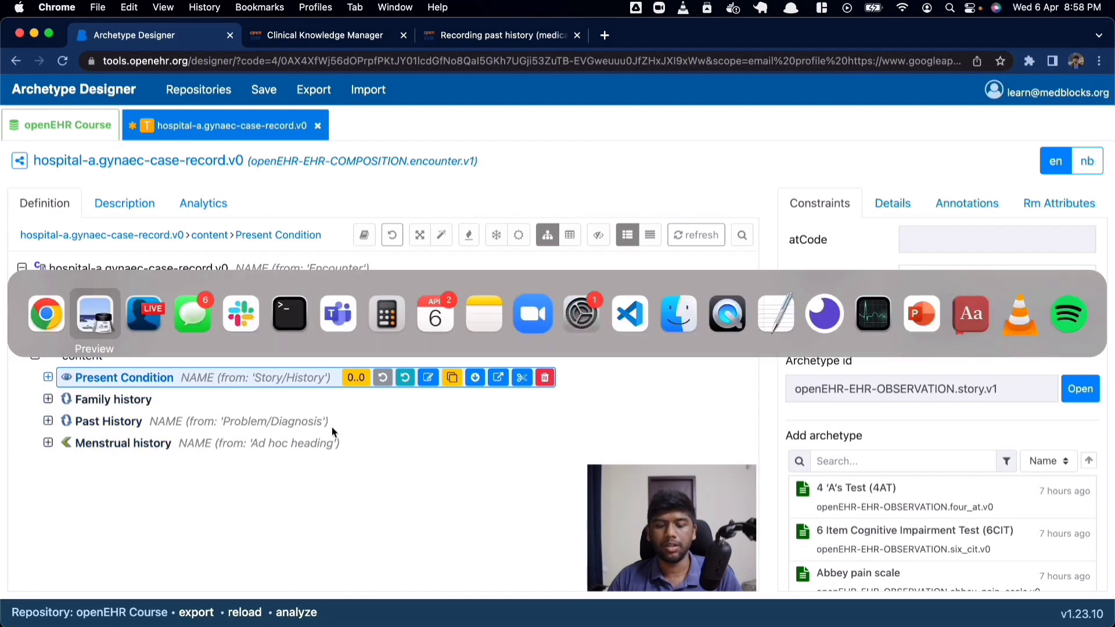
{"action": "scroll", "coordinate": [382, 281], "scroll_direction": "down", "scroll_amount": 10}
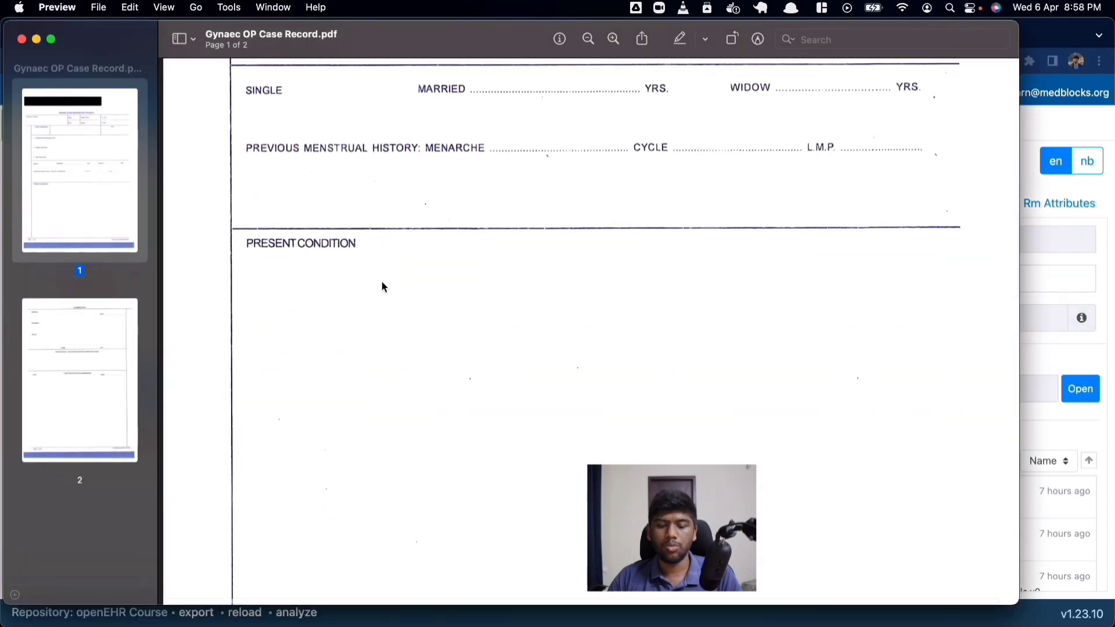
{"action": "scroll", "coordinate": [533, 222], "scroll_direction": "up", "scroll_amount": 15}
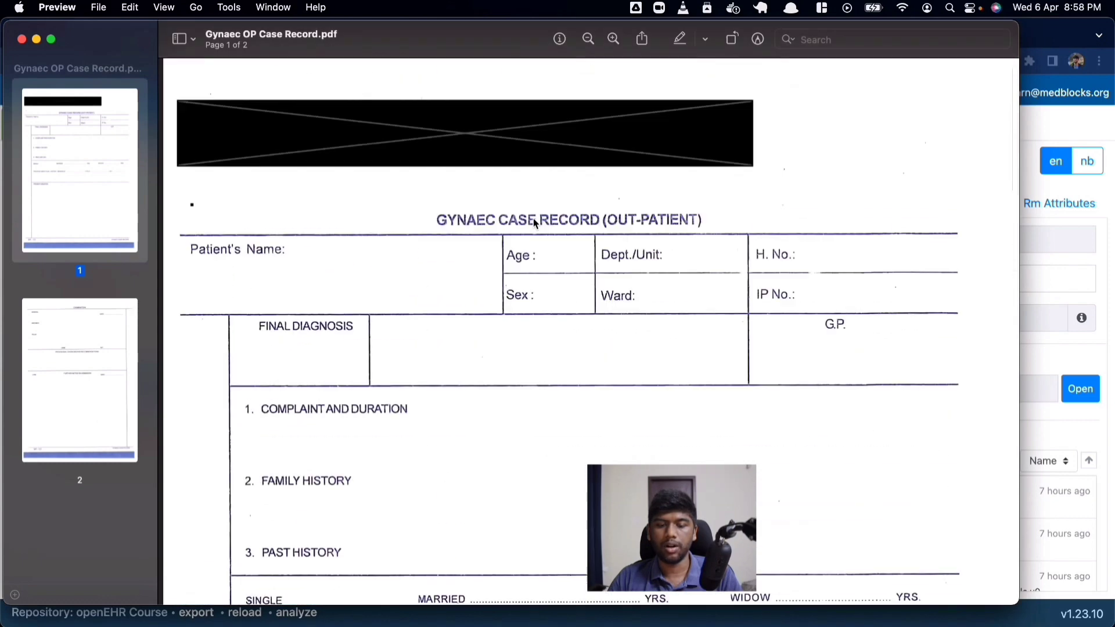
{"action": "scroll", "coordinate": [534, 223], "scroll_direction": "down", "scroll_amount": 14}
{"action": "scroll", "coordinate": [535, 224], "scroll_direction": "up", "scroll_amount": 15}
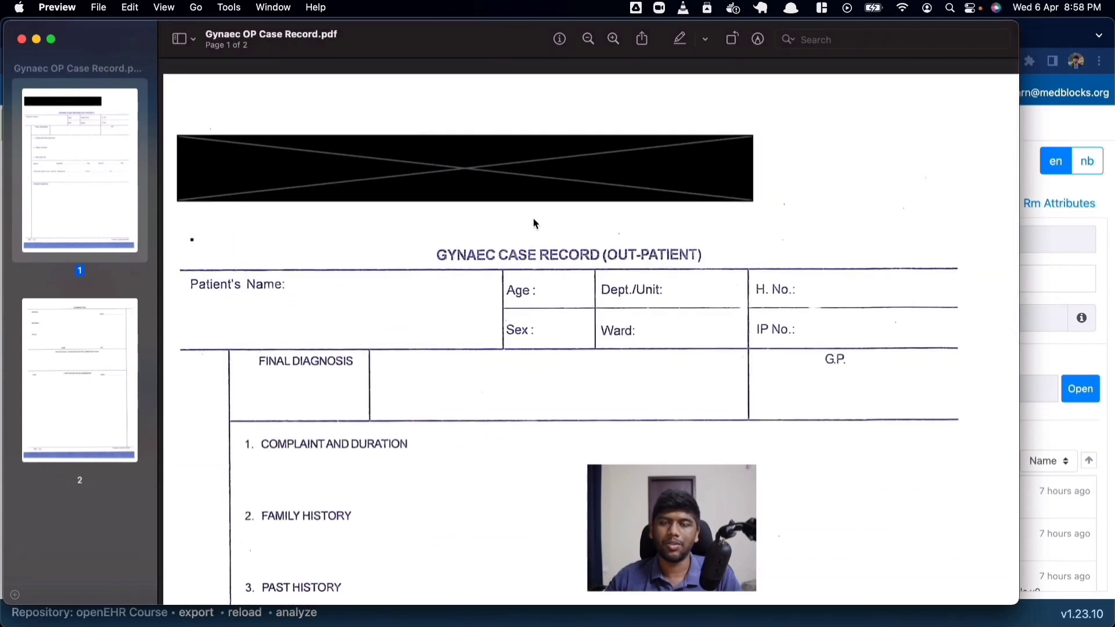
{"action": "scroll", "coordinate": [509, 366], "scroll_direction": "down", "scroll_amount": 20}
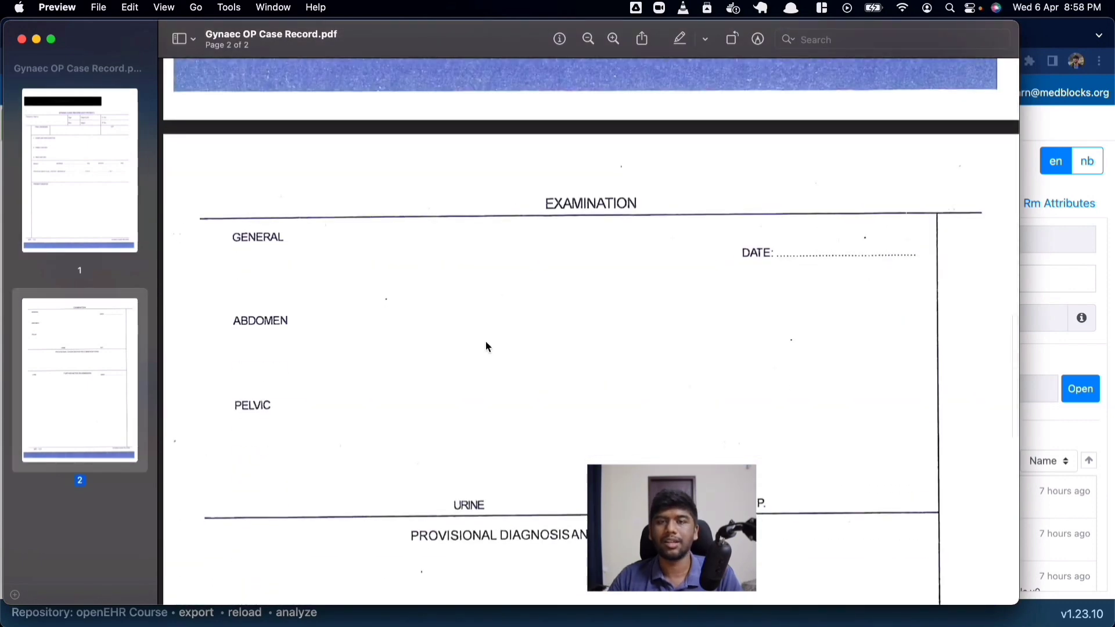
{"action": "key", "text": "super+Tab"}
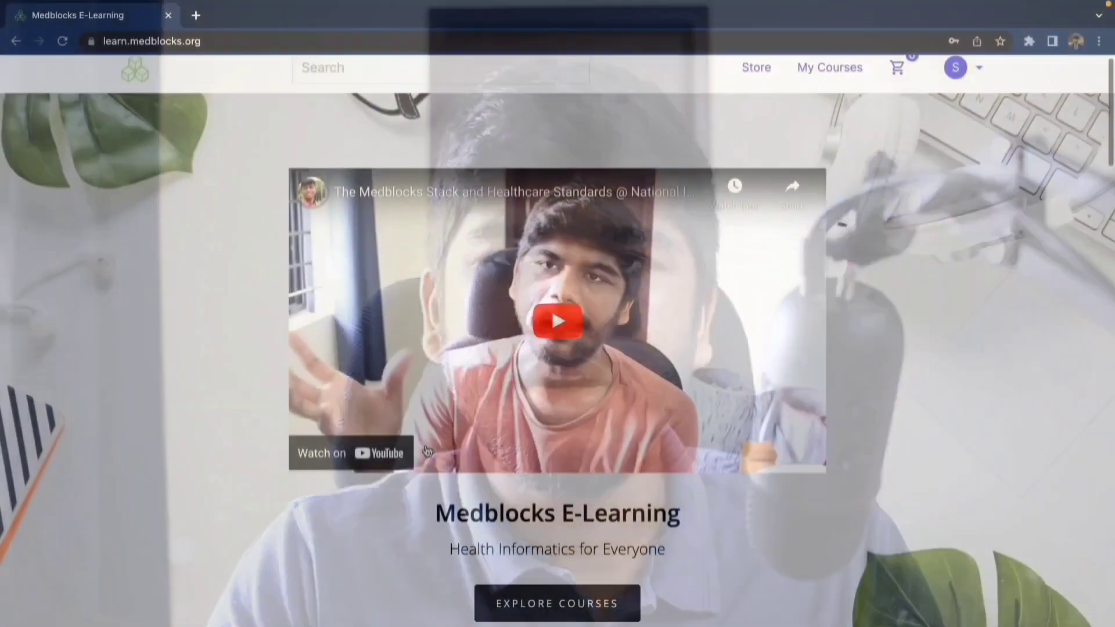
{"action": "scroll", "coordinate": [426, 451], "scroll_direction": "down", "scroll_amount": 6}
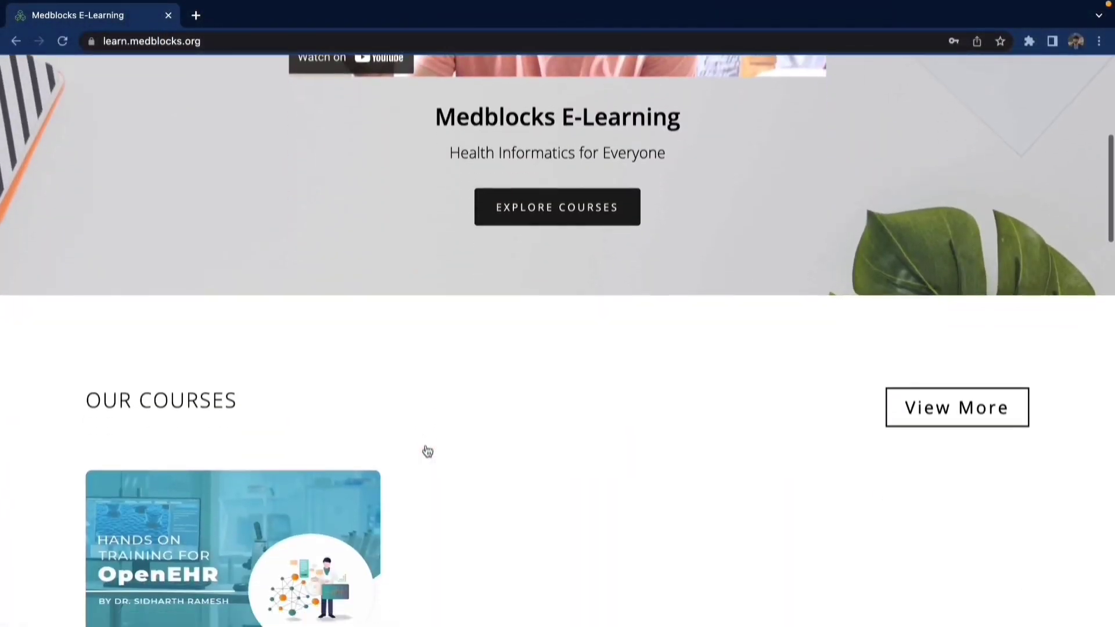
{"action": "scroll", "coordinate": [427, 451], "scroll_direction": "down", "scroll_amount": 5}
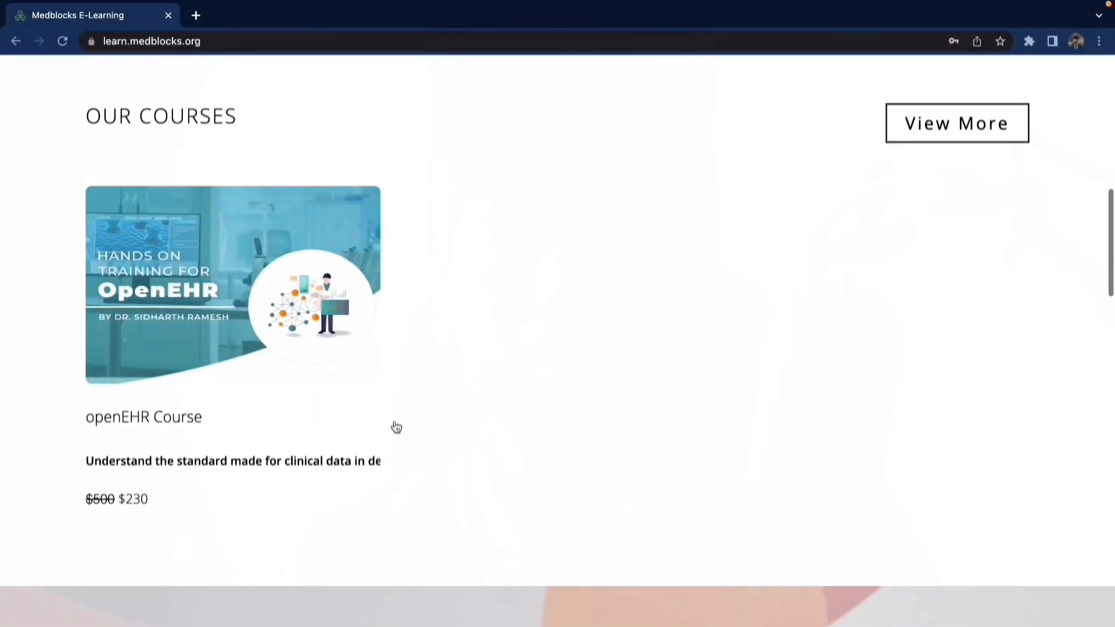